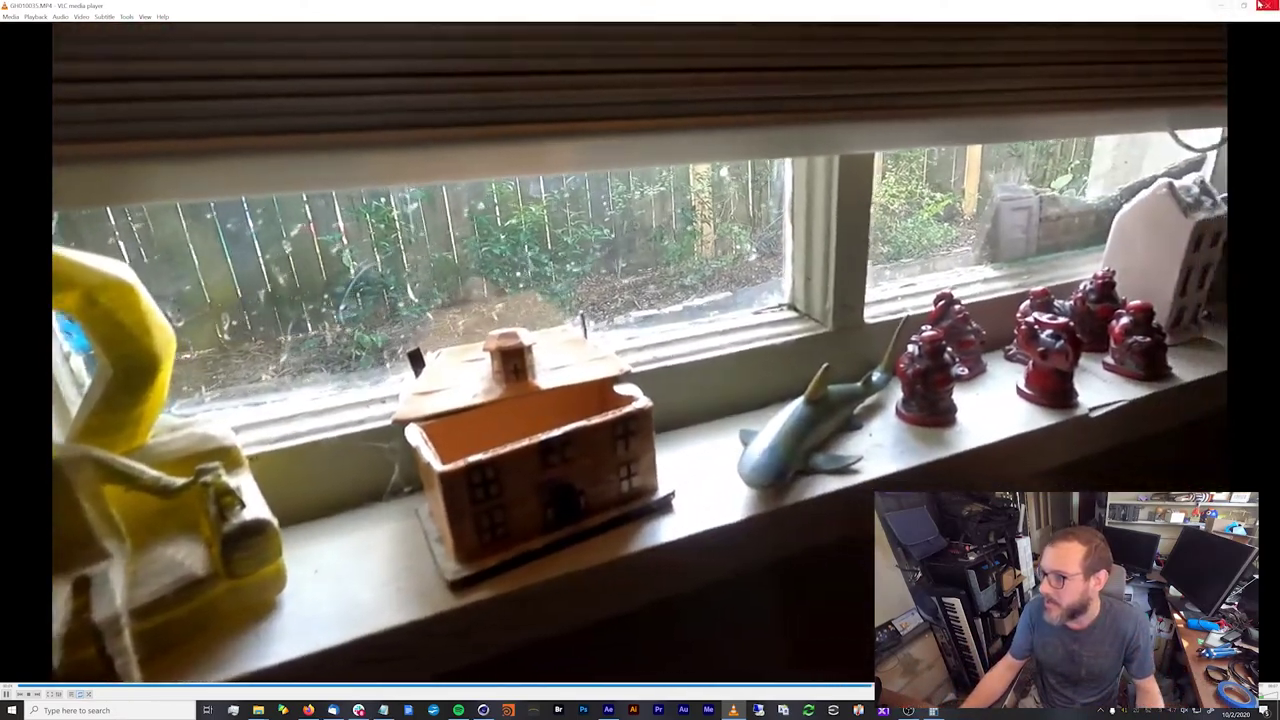
# Close the clip preview, put away the source folder window, and enlarge the perspective view in Cinema 4D.
pyautogui.click(1269, 5)
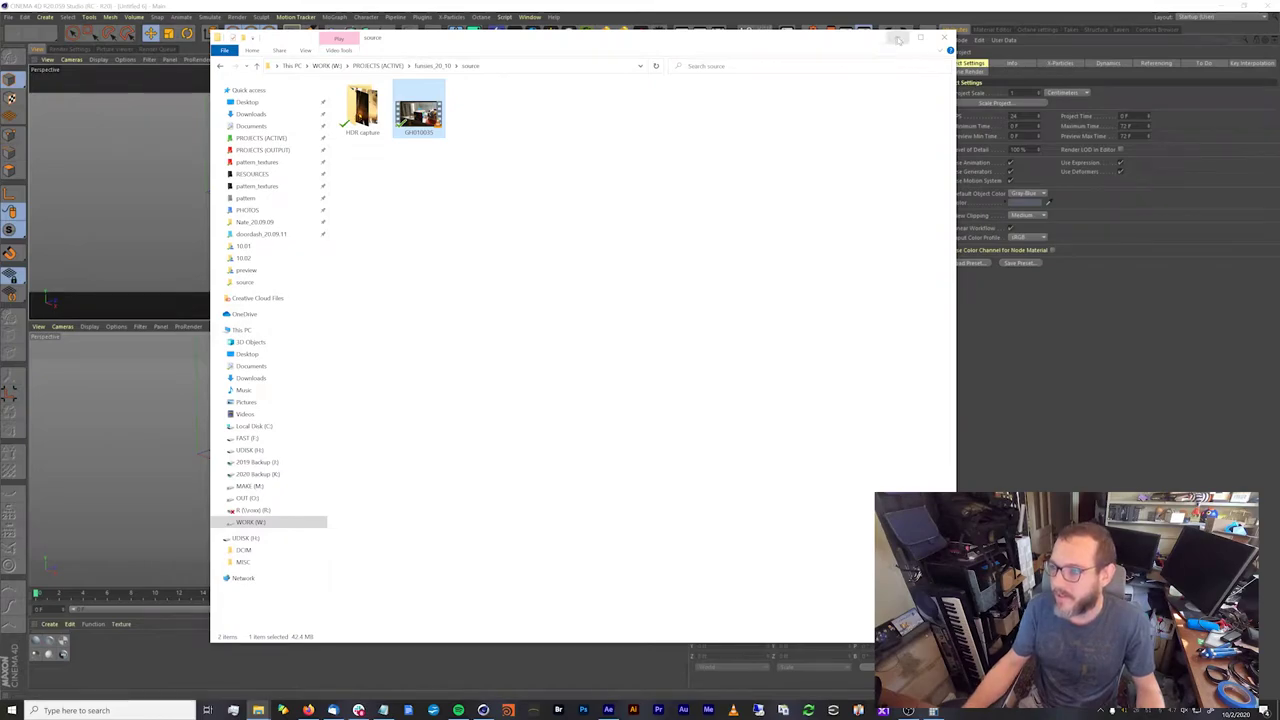
pyautogui.click(898, 38)
pyautogui.middleClick(202, 205)
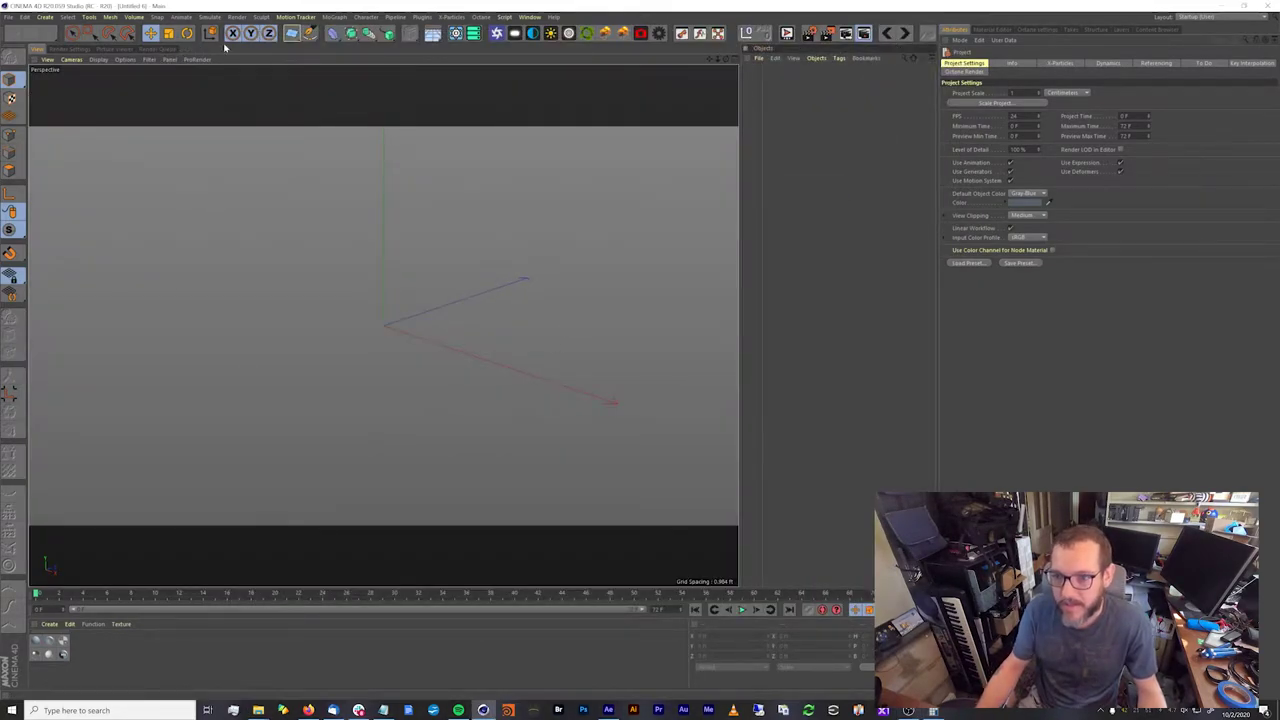
# Create a Motion Tracker object and load the GH010035 clip from the source folder as its footage.
pyautogui.click(295, 17)
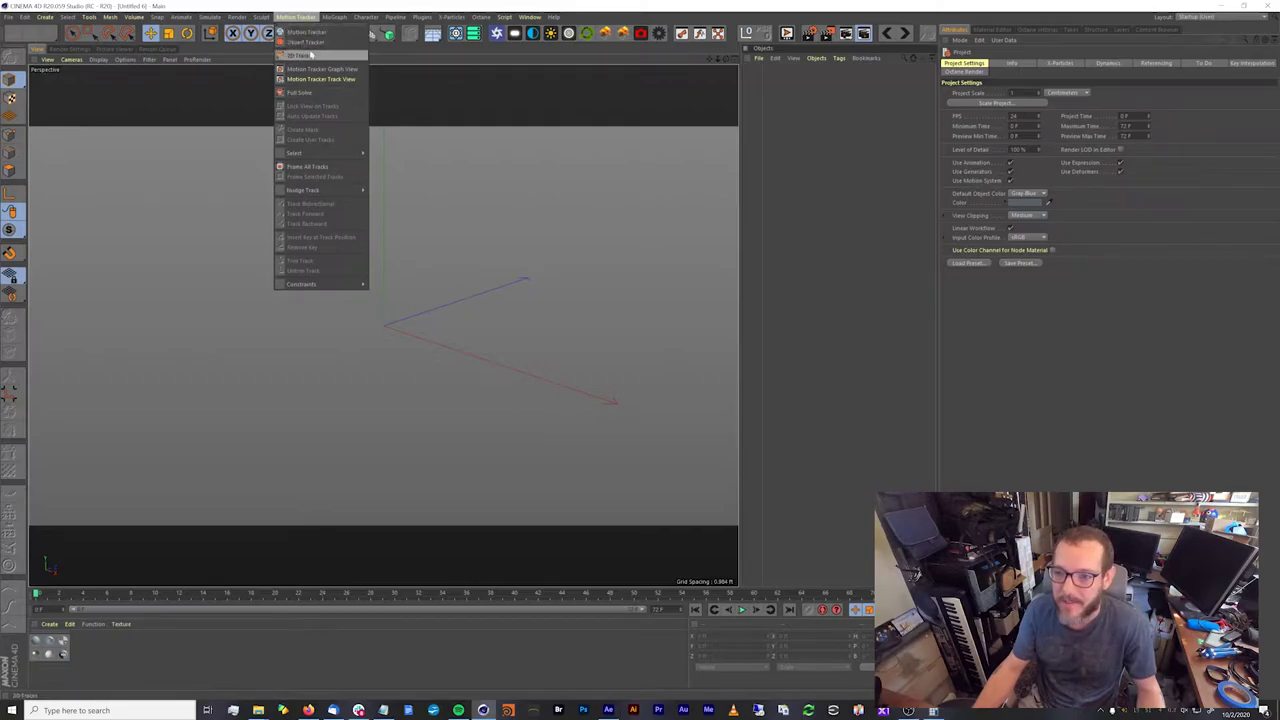
pyautogui.click(312, 34)
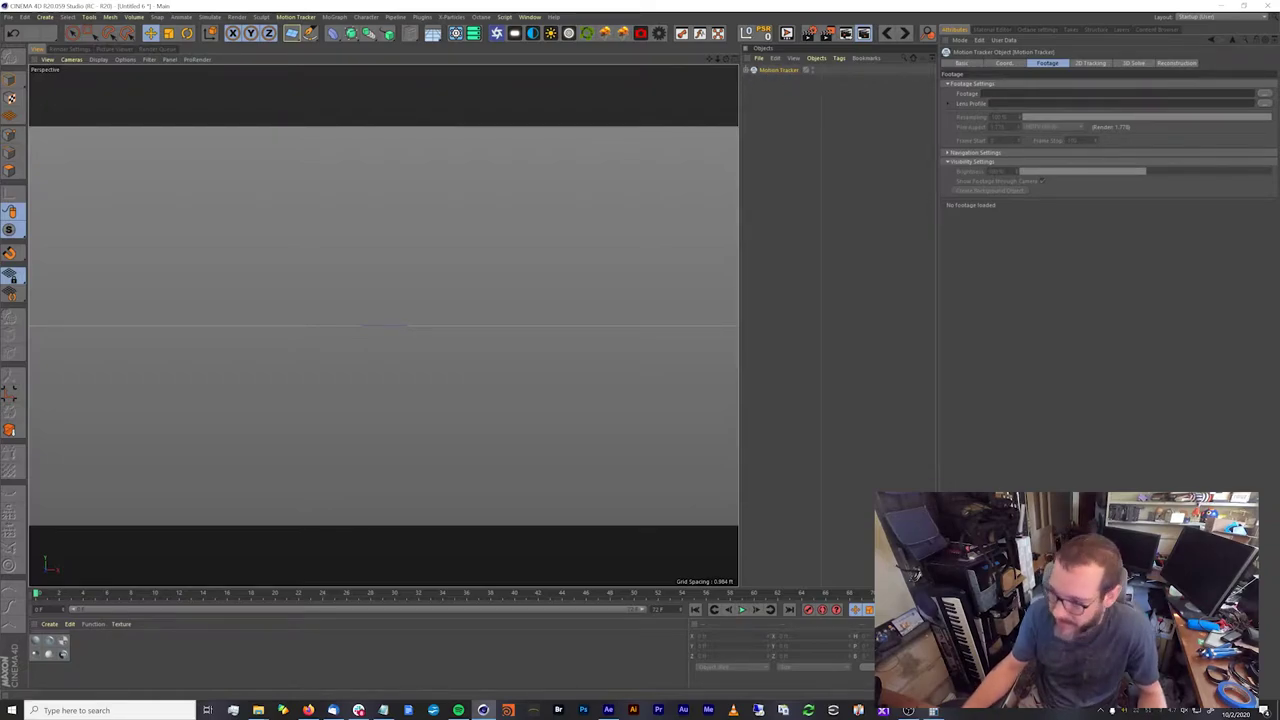
pyautogui.click(1268, 95)
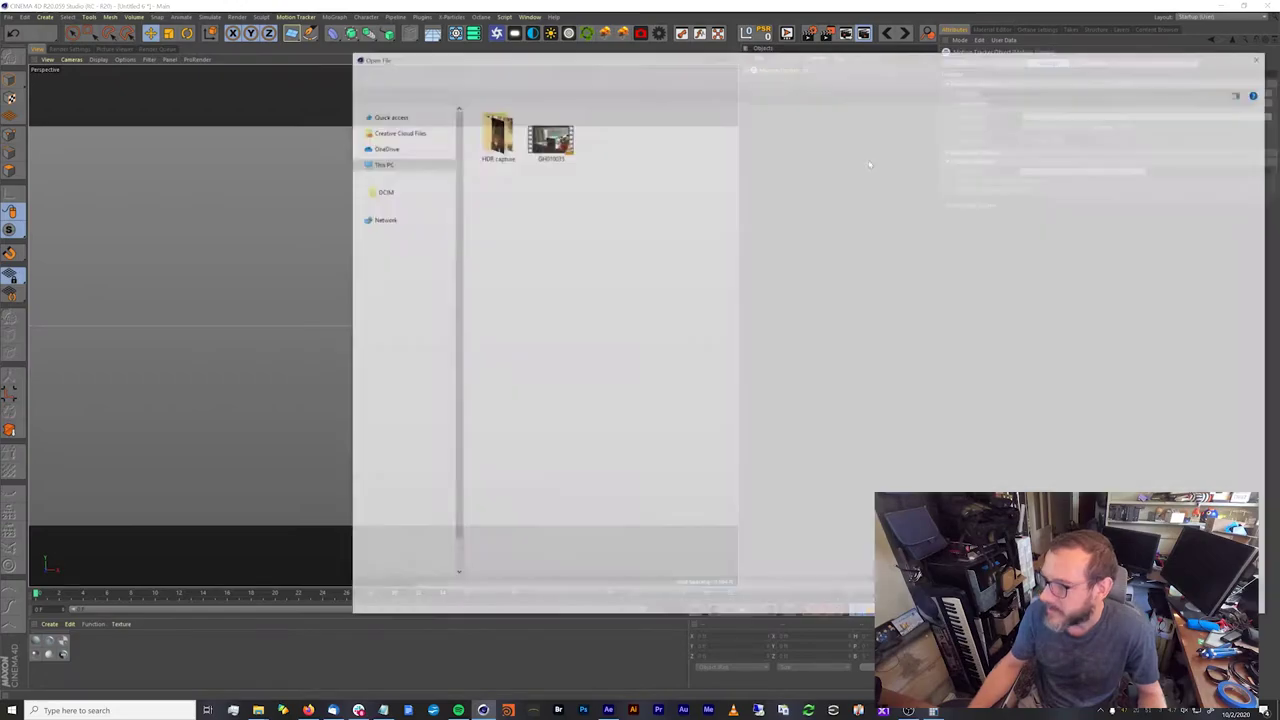
pyautogui.click(549, 135)
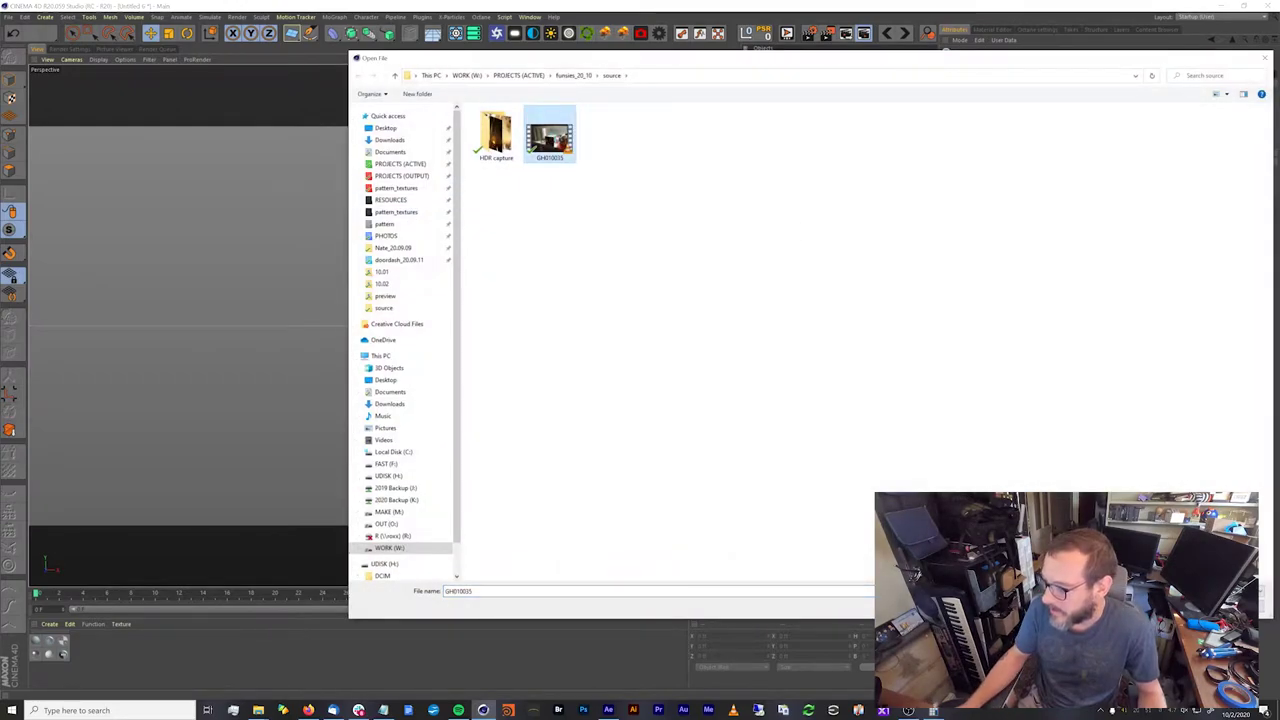
pyautogui.press('Return')
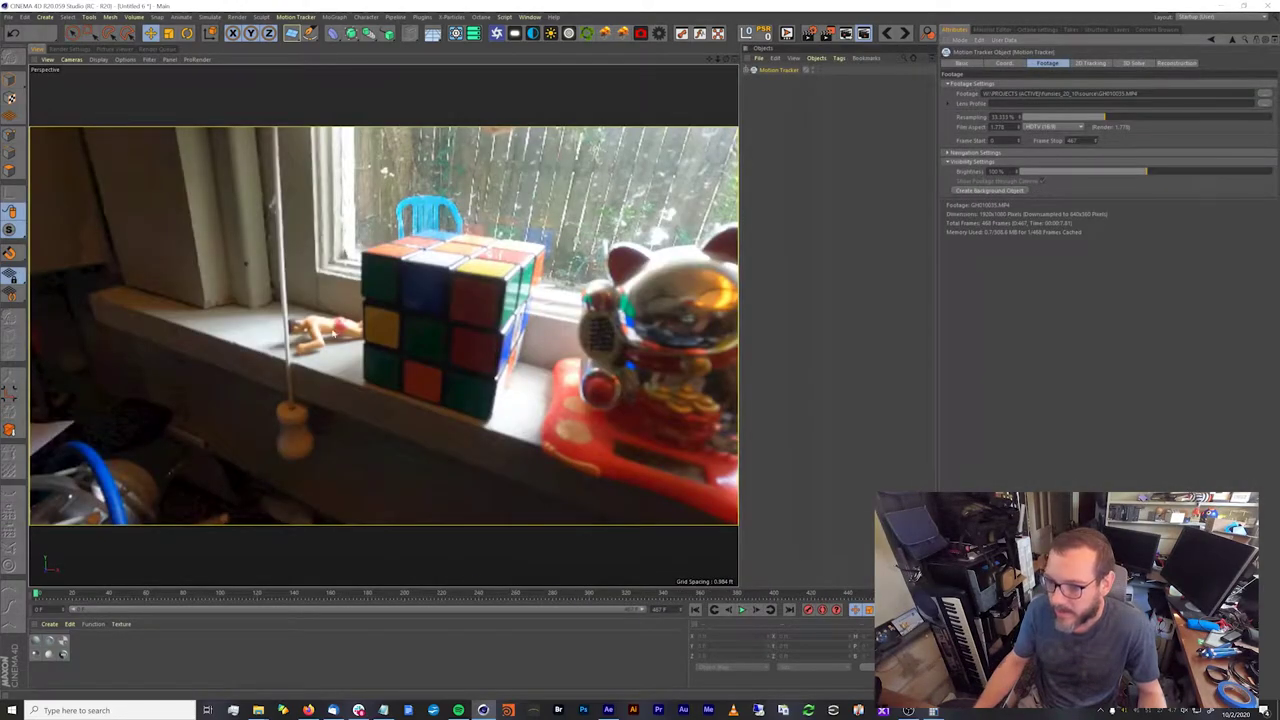
pyautogui.moveTo(40, 596); pyautogui.dragTo(4, 605)
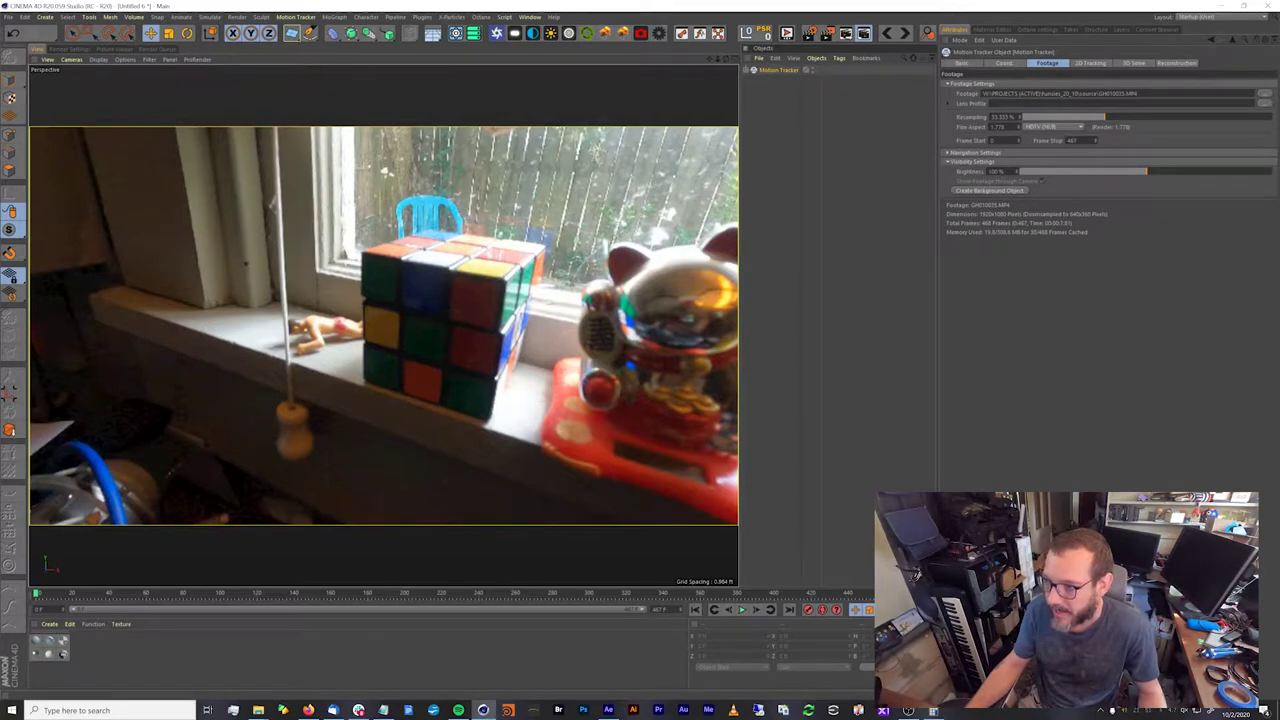
# Set the Motion Tracker's footage resampling to 100%.
pyautogui.doubleClick(1002, 117)
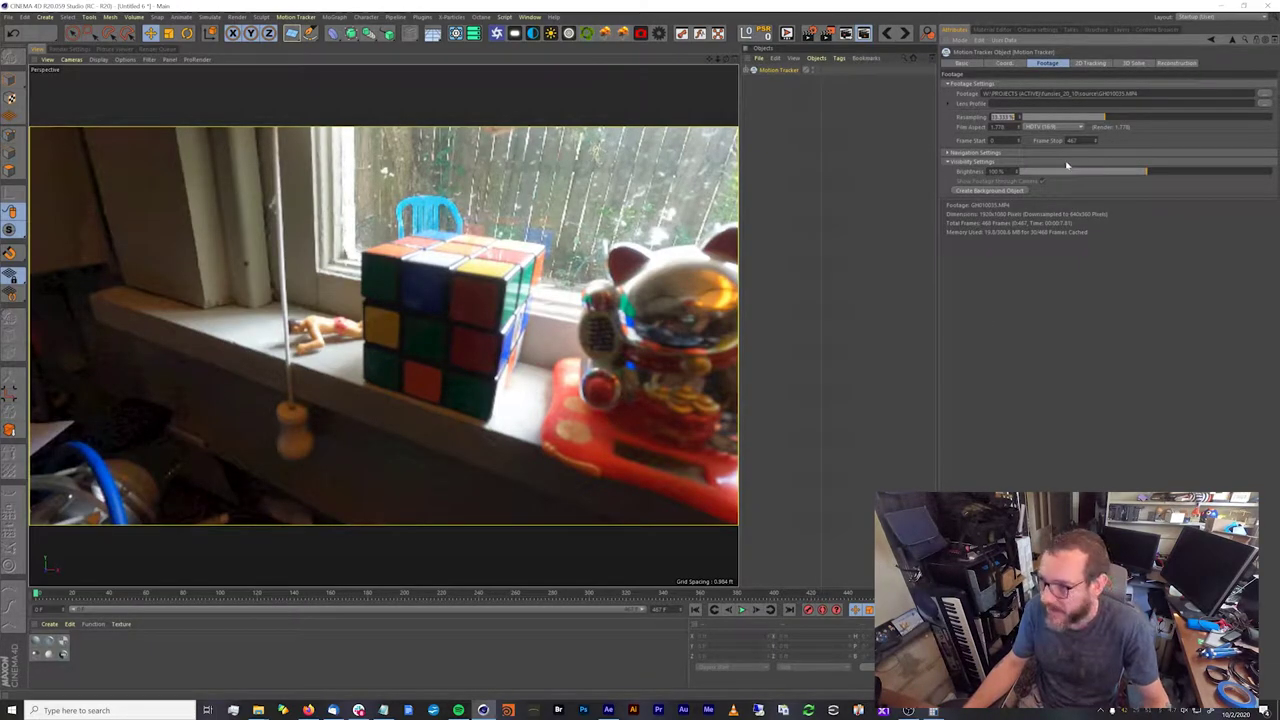
pyautogui.press('Return')
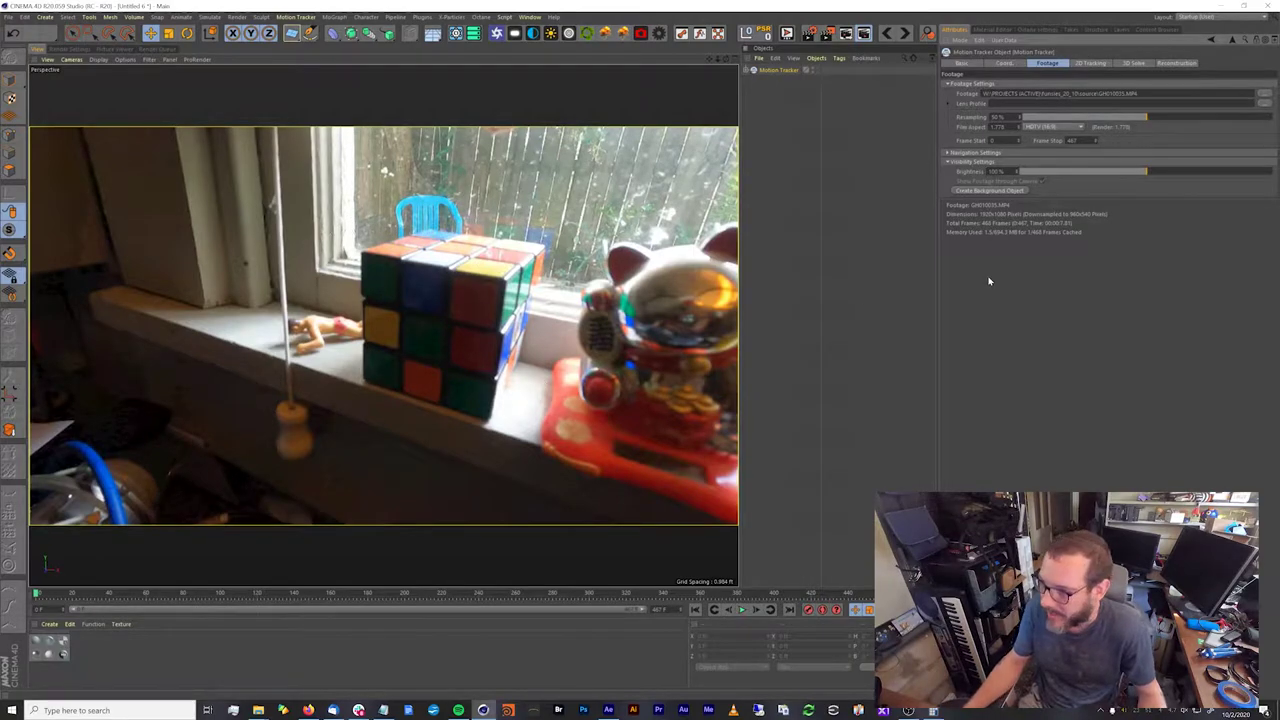
pyautogui.hotkey('ctrl', 'z')
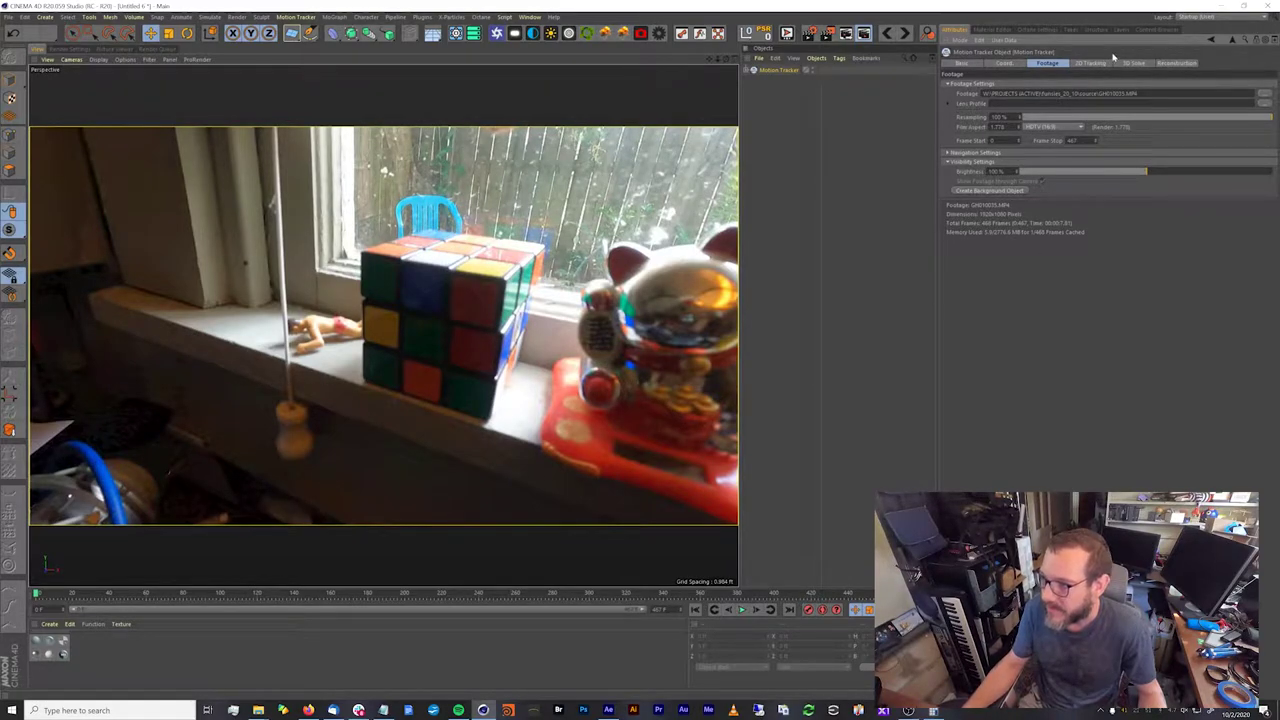
# Create automatic 2D tracks on the footage, auto-track them through the whole clip, and review the tracks along the timeline.
pyautogui.click(1090, 63)
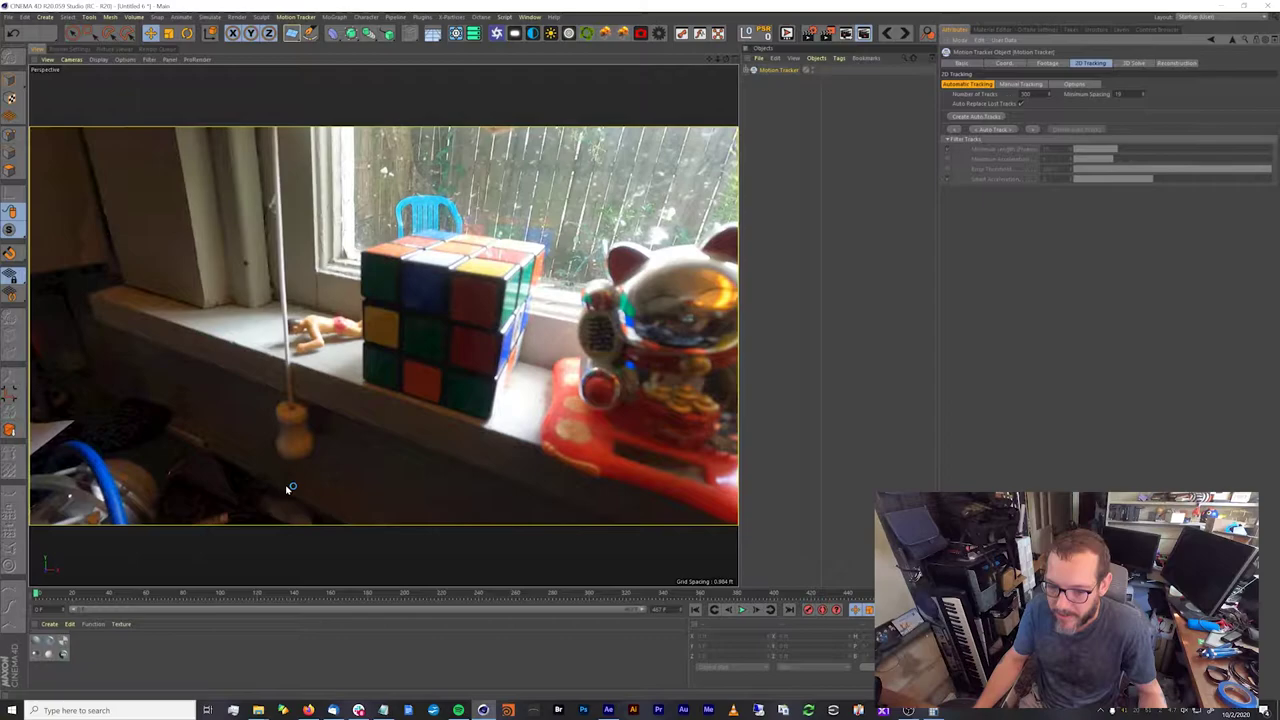
pyautogui.click(978, 116)
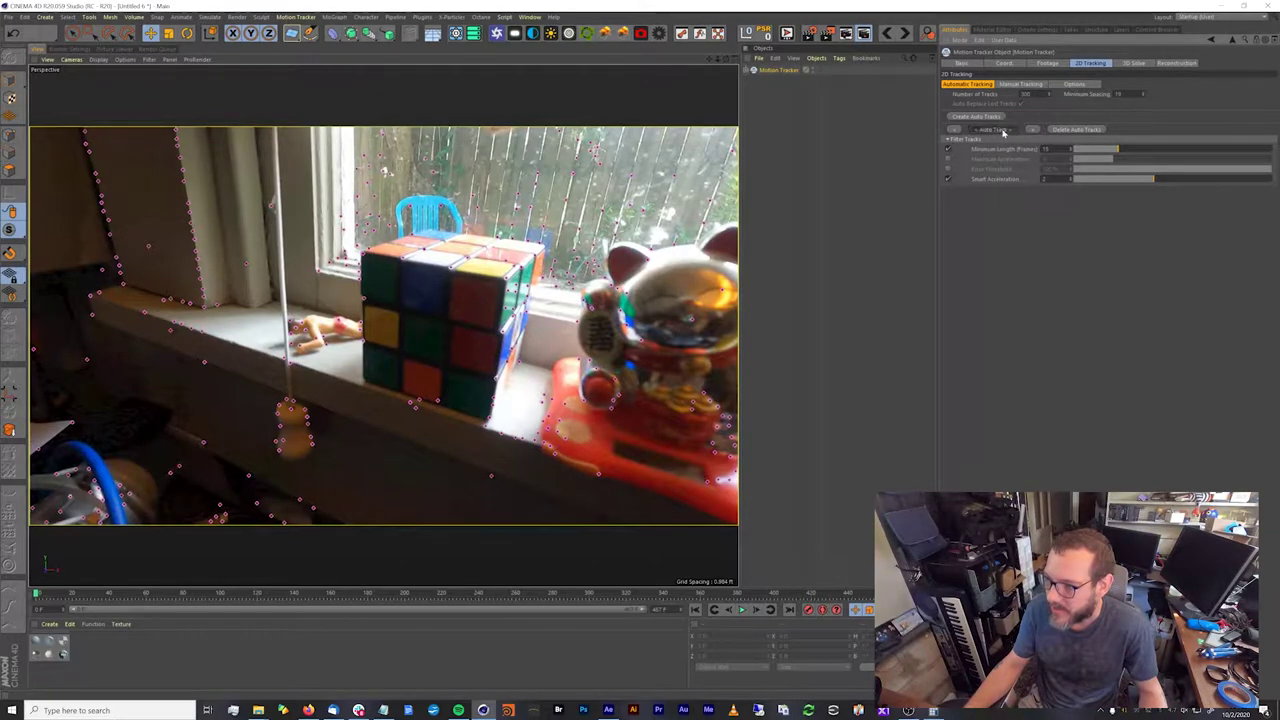
pyautogui.click(1000, 130)
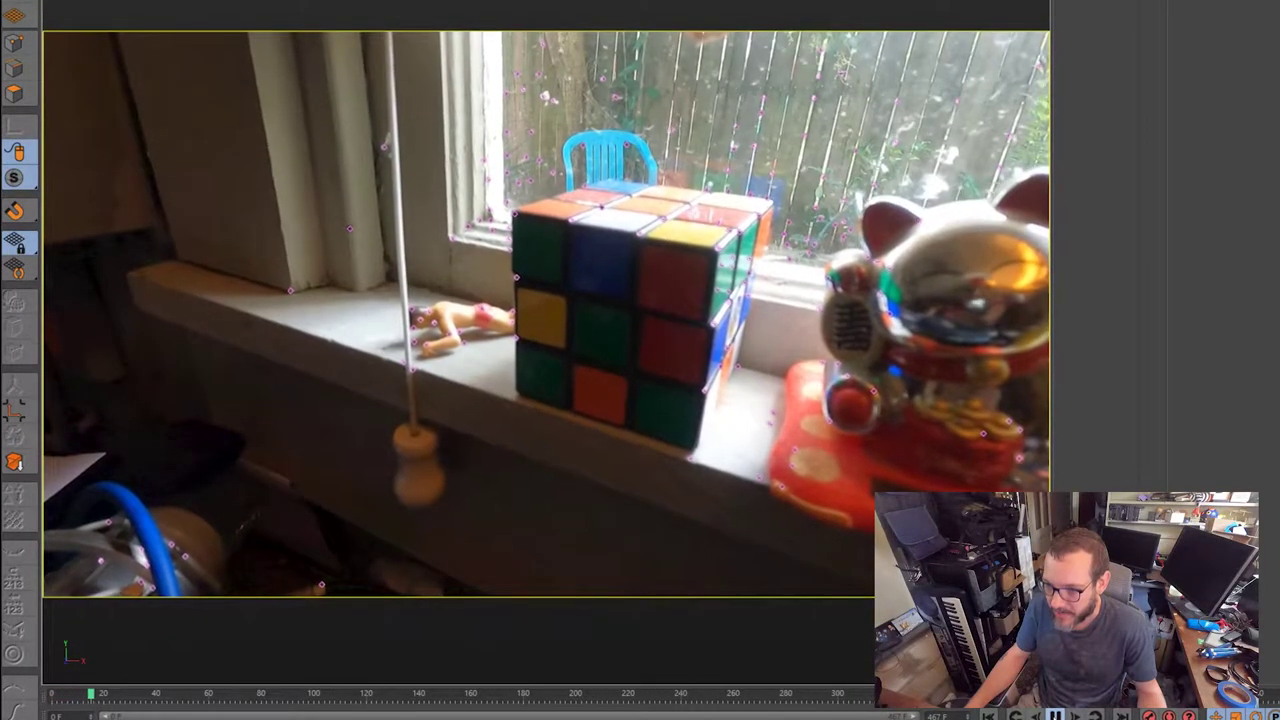
pyautogui.click(1055, 716)
pyautogui.moveTo(197, 699); pyautogui.dragTo(1275, 712)
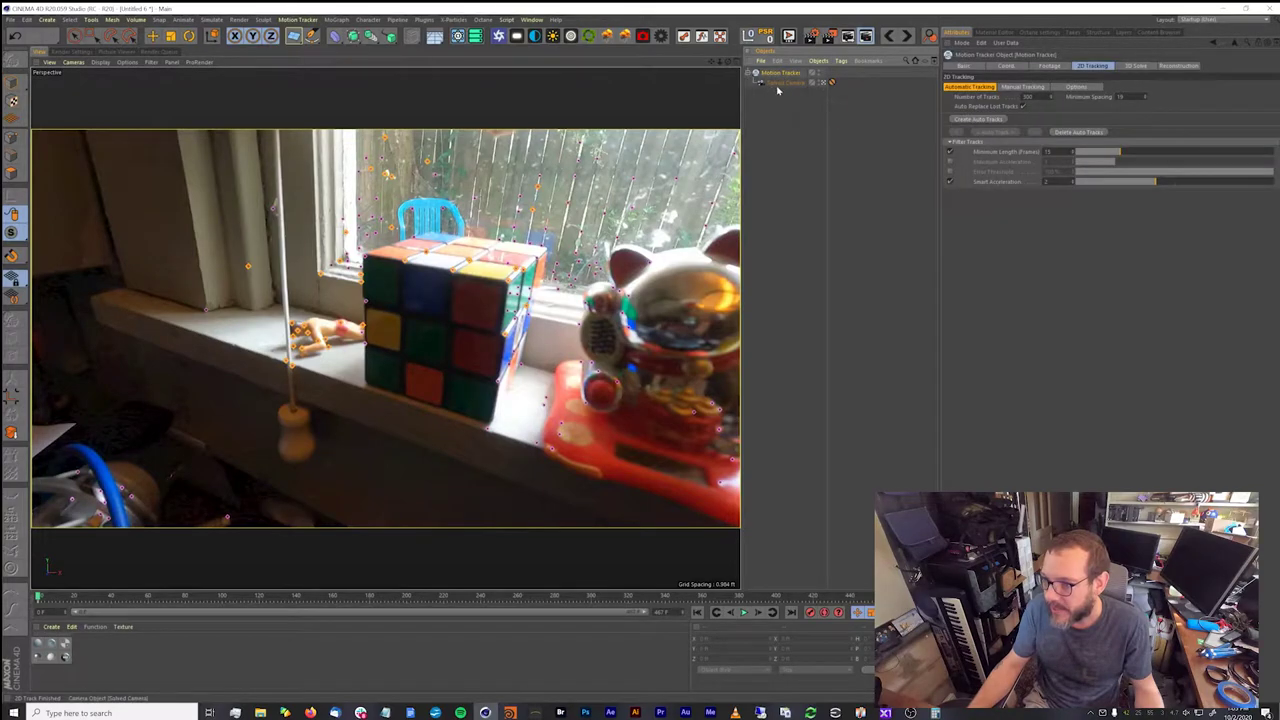
# Run the 3D solve on the tracked footage and scrub the timeline to check the tracks.
pyautogui.click(1136, 66)
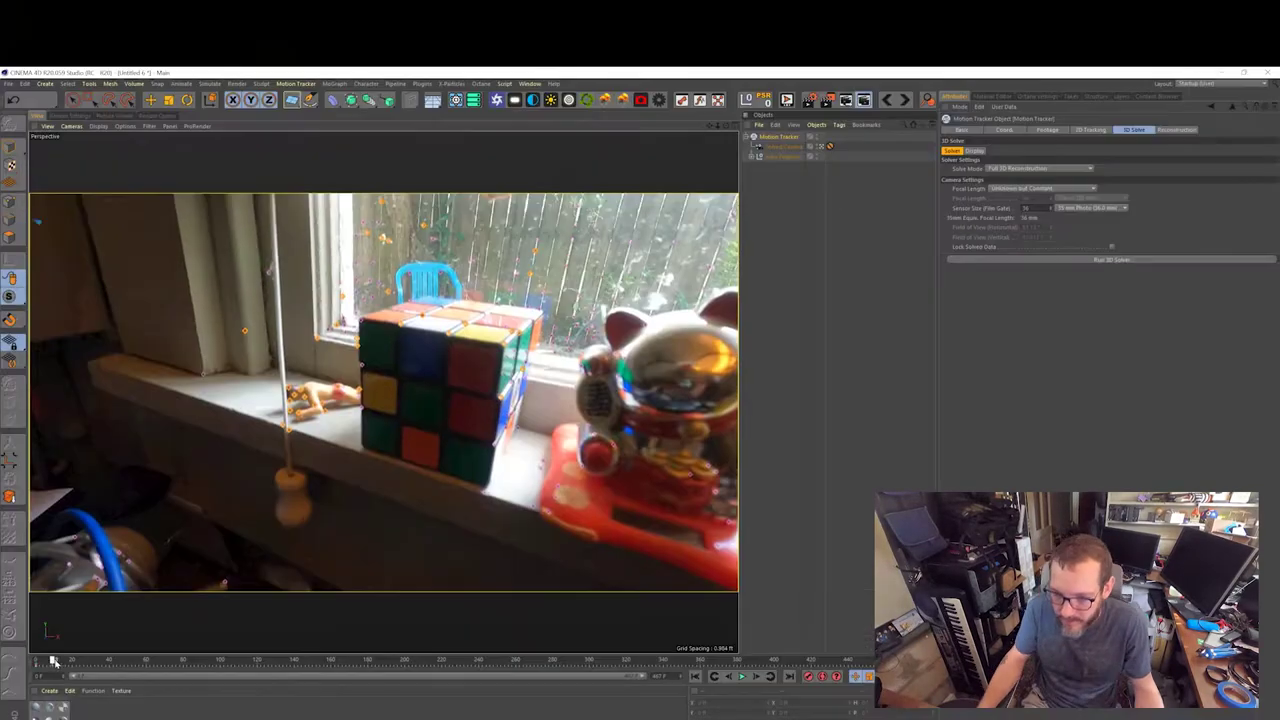
pyautogui.moveTo(52, 598); pyautogui.dragTo(163, 598)
pyautogui.moveTo(161, 662); pyautogui.dragTo(686, 662)
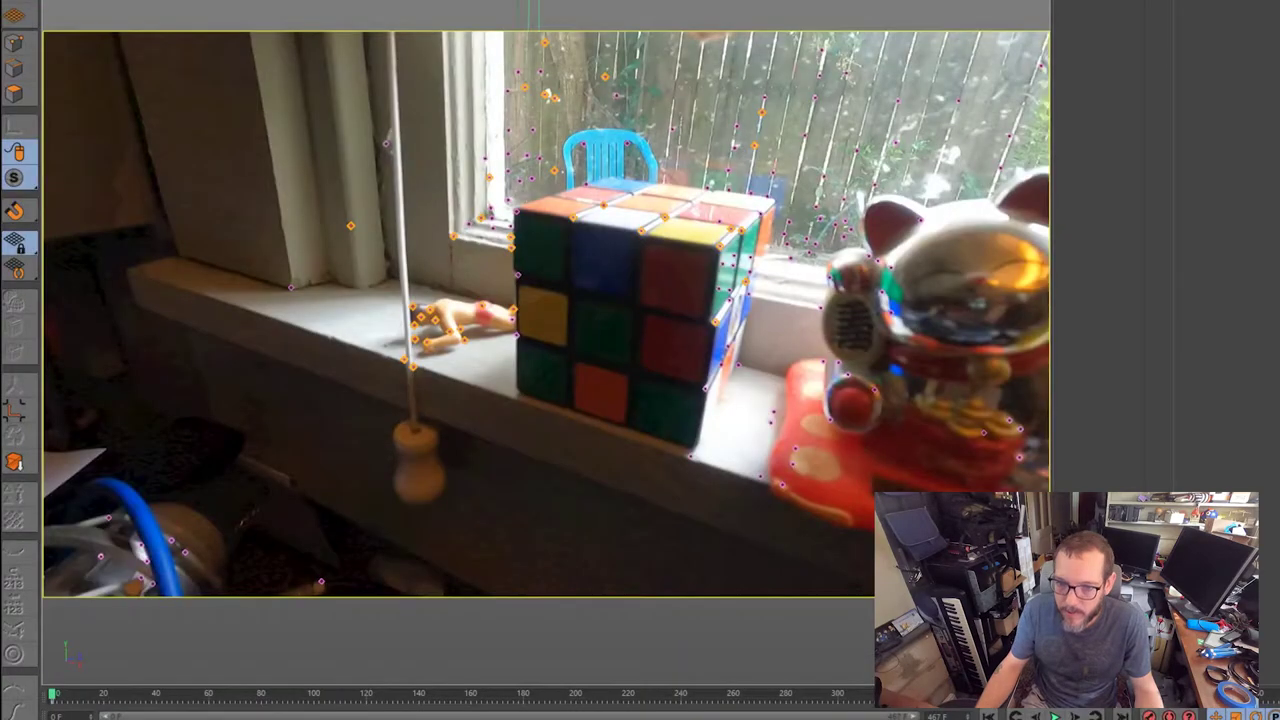
# Leave the solved camera's view and examine the camera and its cloud of feature points from outside.
pyautogui.click(71, 126)
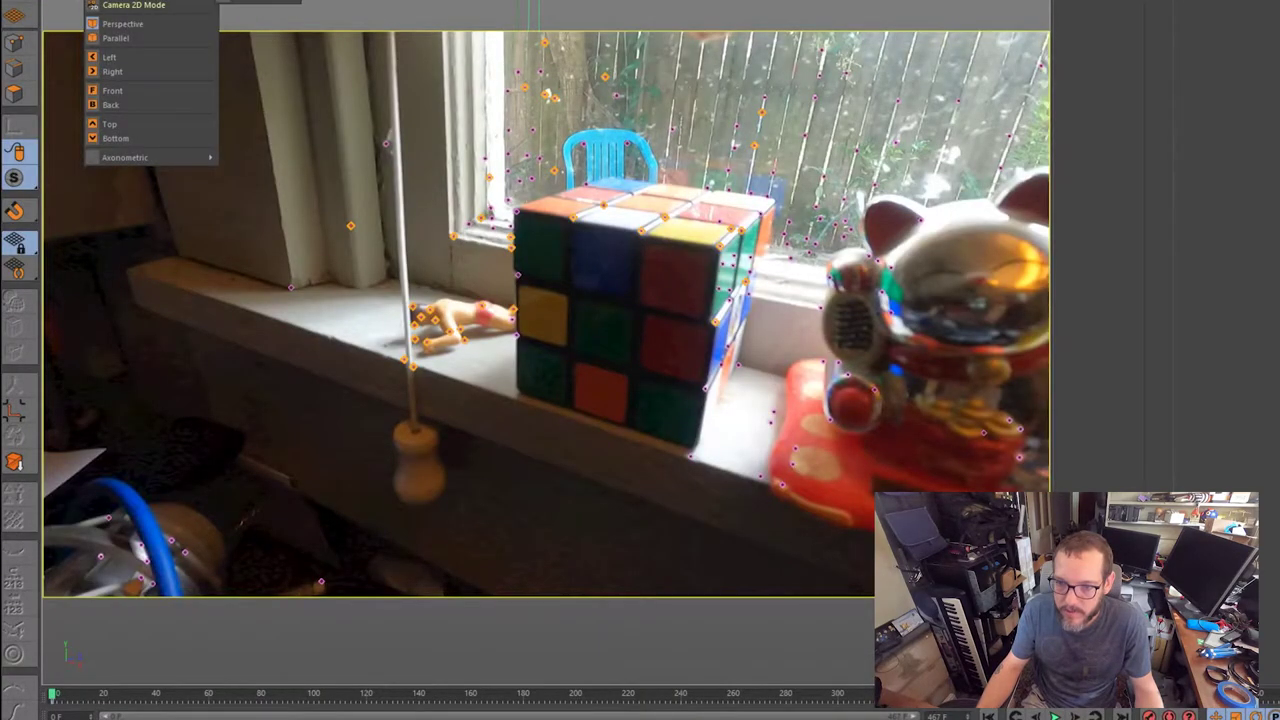
pyautogui.click(134, 5)
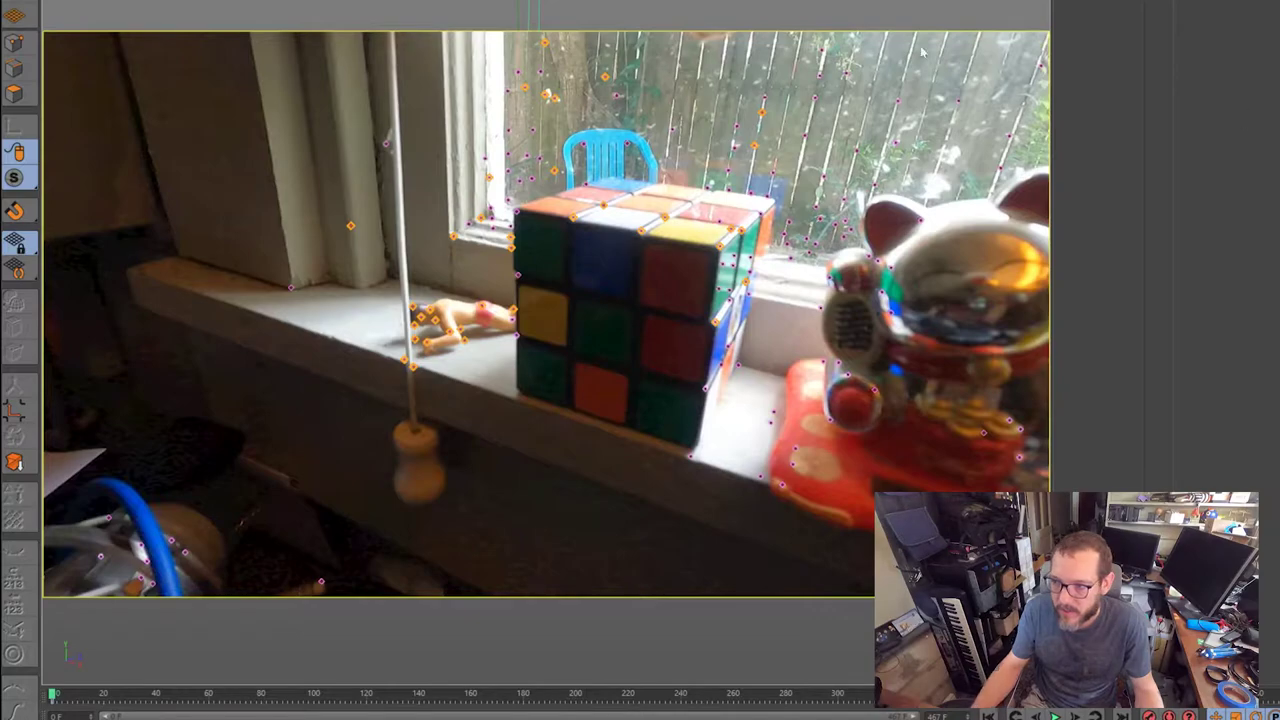
pyautogui.click(1115, 97)
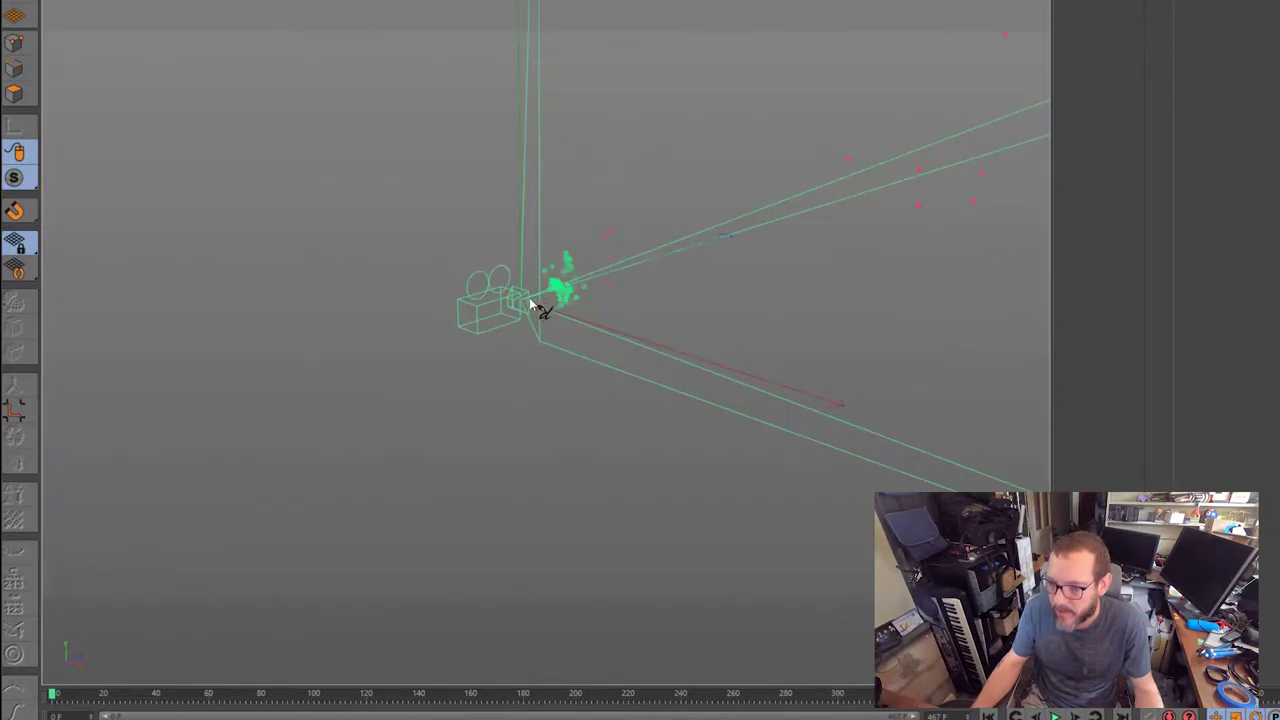
pyautogui.keyDown('alt'); pyautogui.moveTo(530, 301); pyautogui.dragTo(645, 266, button='right'); pyautogui.keyUp('alt')
pyautogui.keyDown('alt'); pyautogui.moveTo(612, 470); pyautogui.dragTo(634, 583); pyautogui.keyUp('alt')
pyautogui.keyDown('alt'); pyautogui.moveTo(594, 337); pyautogui.dragTo(735, 359, button='right'); pyautogui.keyUp('alt')
pyautogui.keyDown('alt'); pyautogui.moveTo(735, 359); pyautogui.dragTo(630, 547); pyautogui.keyUp('alt')
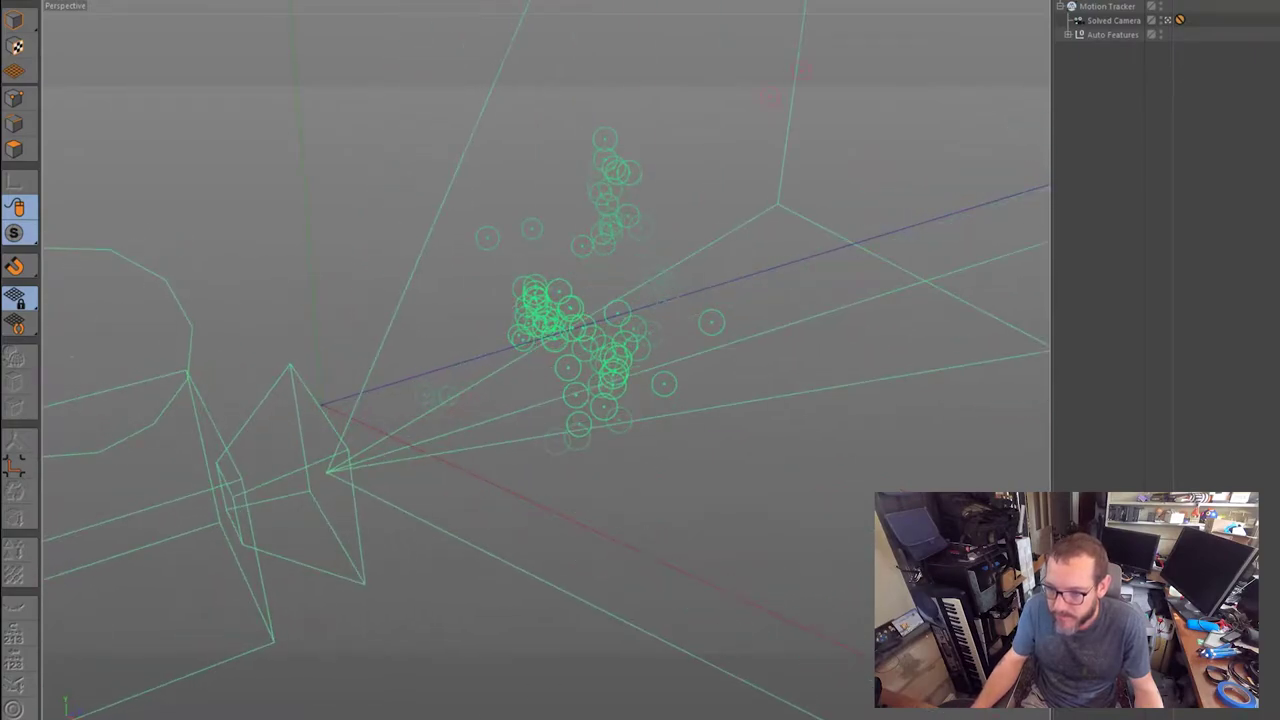
pyautogui.keyDown('alt'); pyautogui.moveTo(597, 374); pyautogui.dragTo(700, 345); pyautogui.keyUp('alt')
# Compare the solved feature points over the footage in the camera view with their 3D positions in the outside perspective view.
pyautogui.middleClick(537, 356)
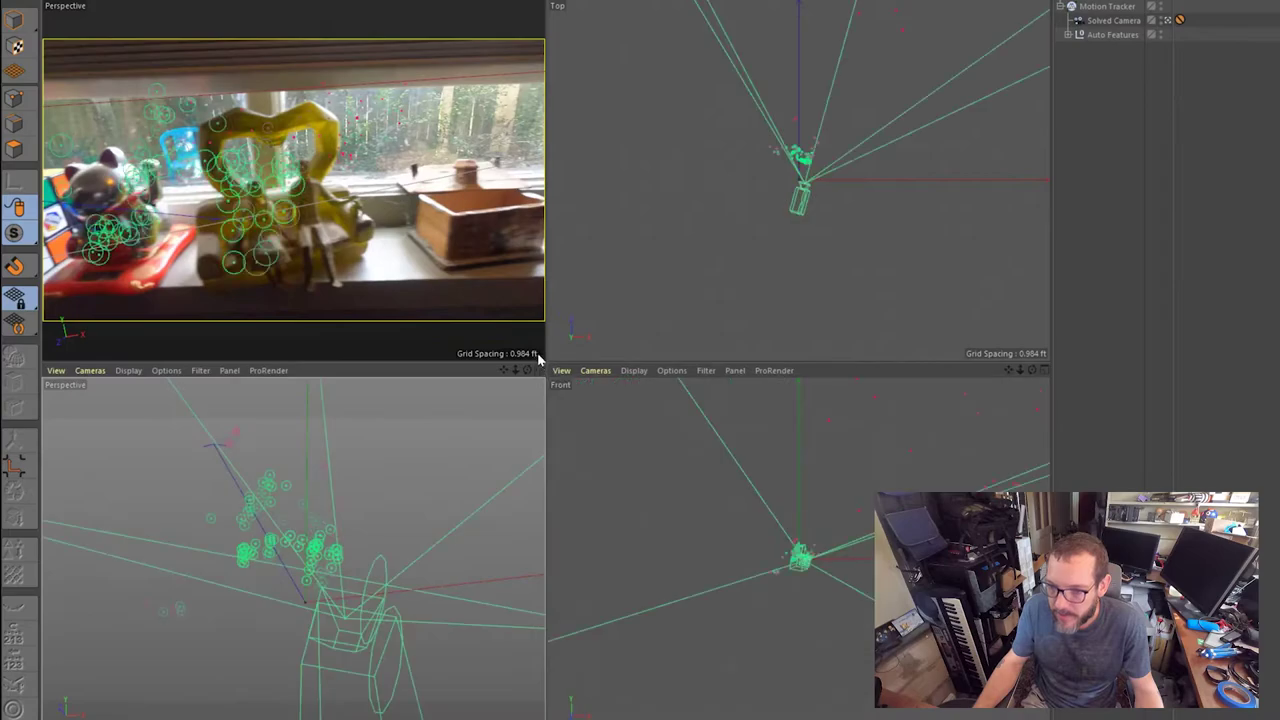
pyautogui.middleClick(537, 352)
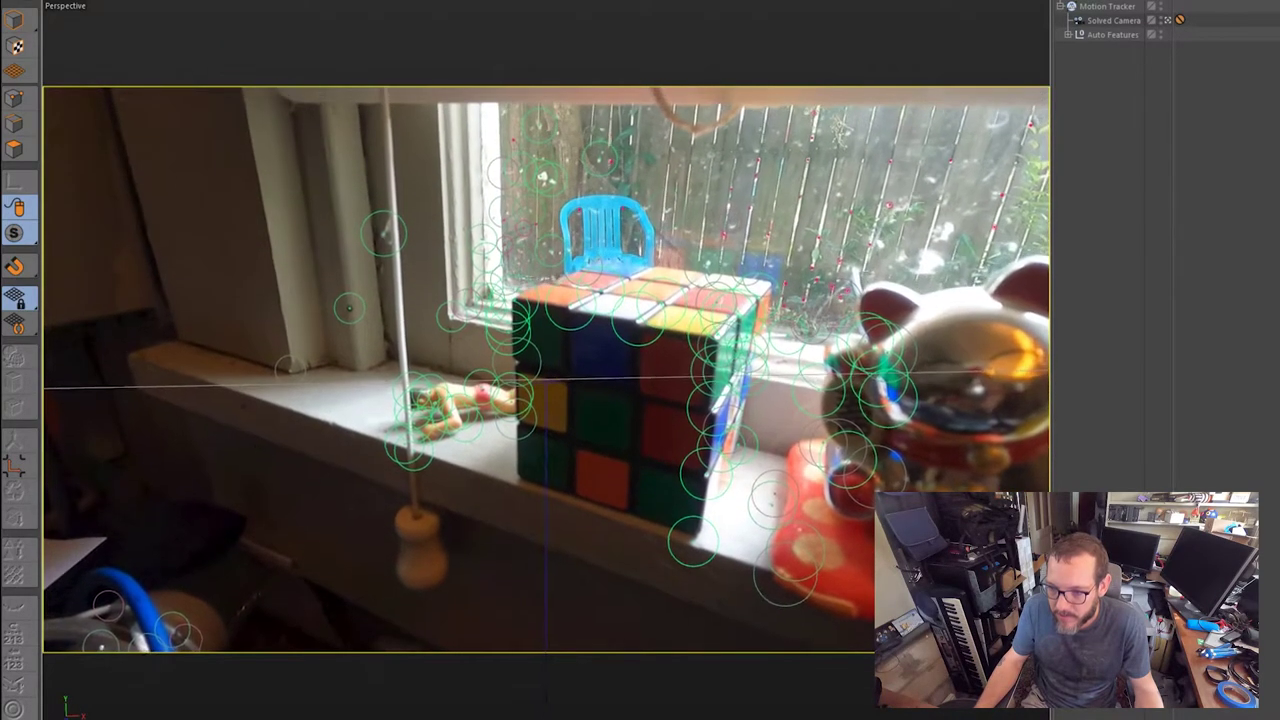
pyautogui.click(677, 347)
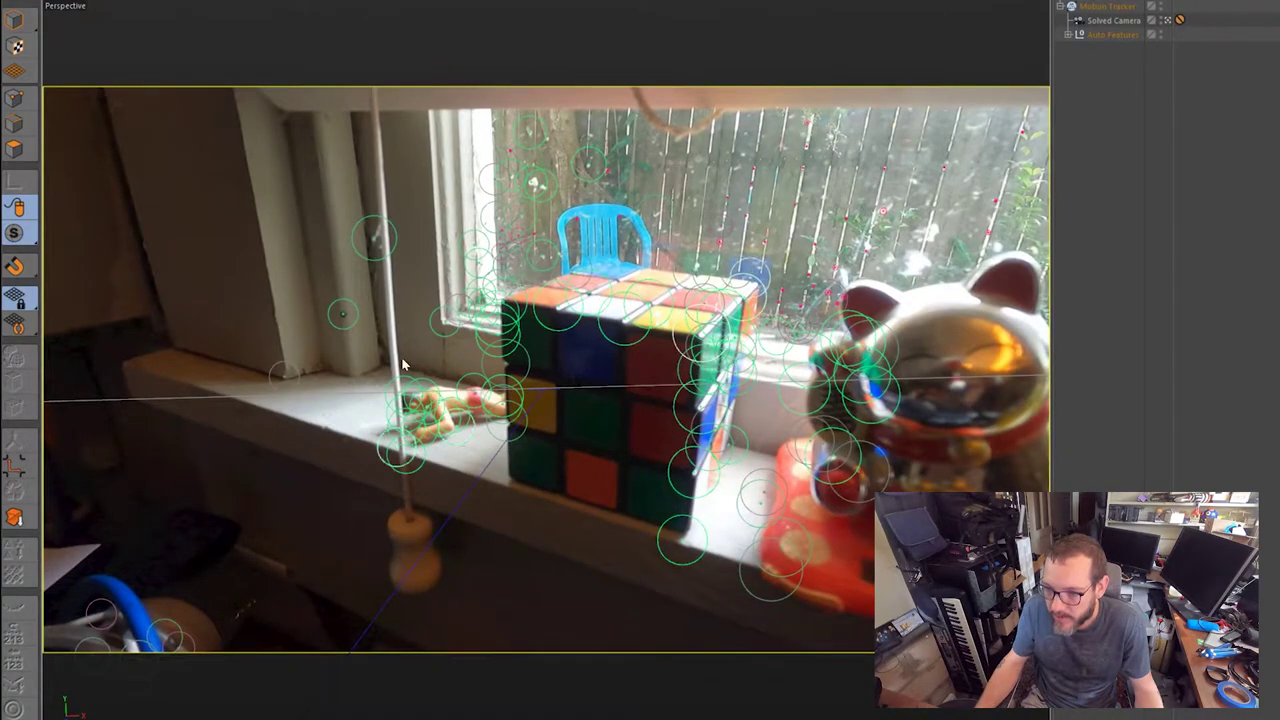
pyautogui.middleClick(265, 565)
pyautogui.middleClick(329, 554)
pyautogui.keyDown('alt'); pyautogui.moveTo(331, 554); pyautogui.dragTo(650, 355, button='right'); pyautogui.keyUp('alt')
pyautogui.moveTo(650, 355)
pyautogui.keyDown('alt'); pyautogui.mouseDown()
pyautogui.moveTo(506, 391)
pyautogui.moveTo(423, 429)
pyautogui.moveTo(543, 474)
pyautogui.moveTo(641, 408)
pyautogui.moveTo(353, 429)
pyautogui.moveTo(597, 407)
pyautogui.moveTo(677, 334)
pyautogui.moveTo(663, 337)
pyautogui.mouseUp(); pyautogui.keyUp('alt')
pyautogui.middleClick(663, 337)
pyautogui.middleClick(370, 225)
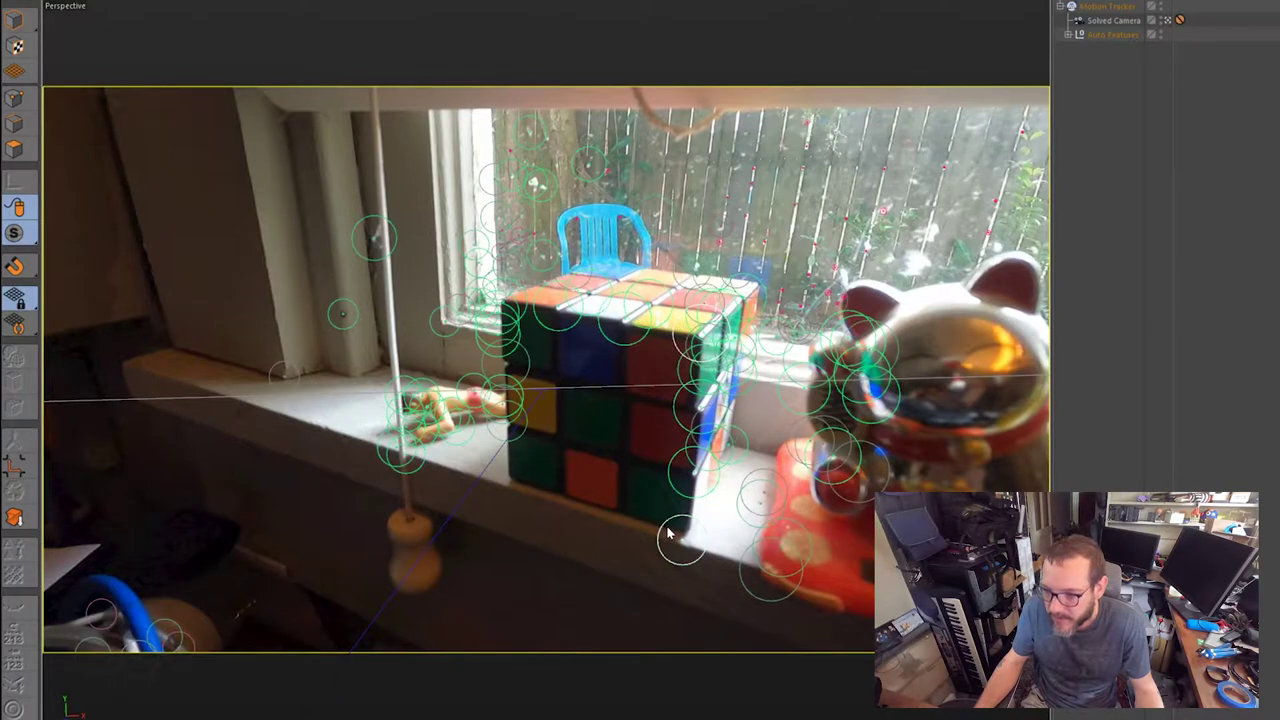
# Expand the Auto Features group and pick a feature point on the Rubik's cube's top edge in Model mode.
pyautogui.click(1068, 35)
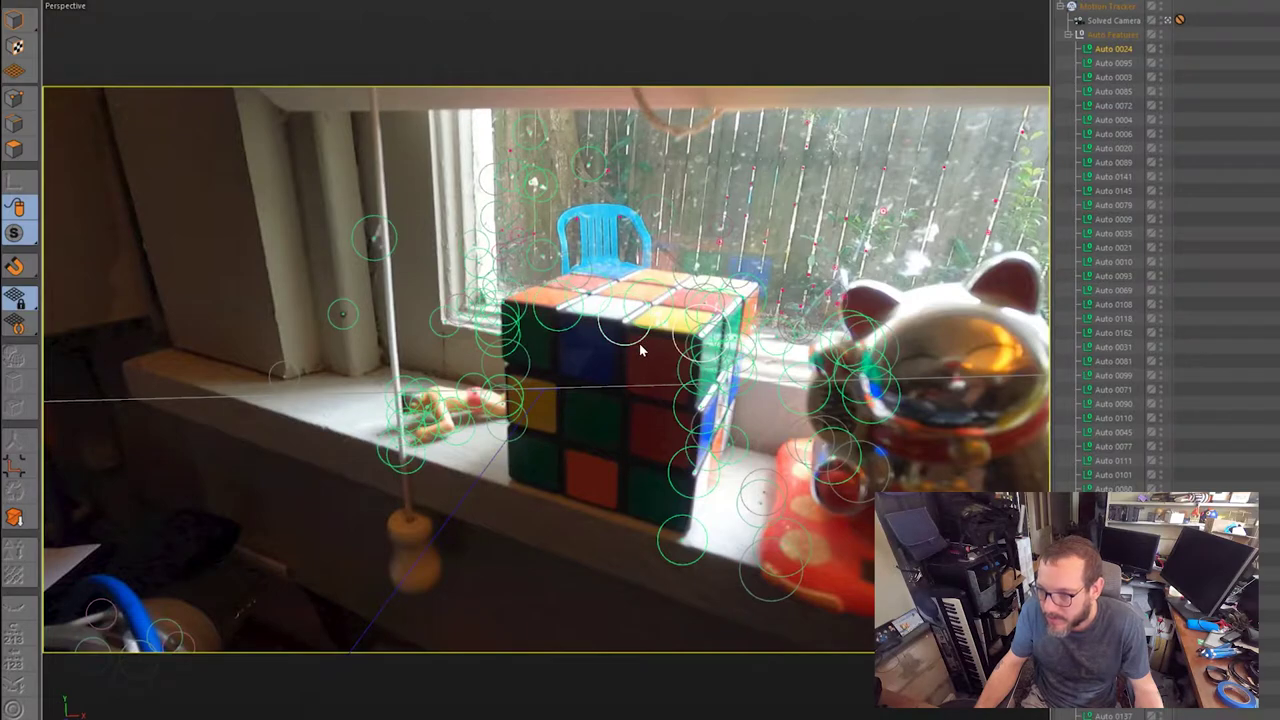
pyautogui.click(523, 290)
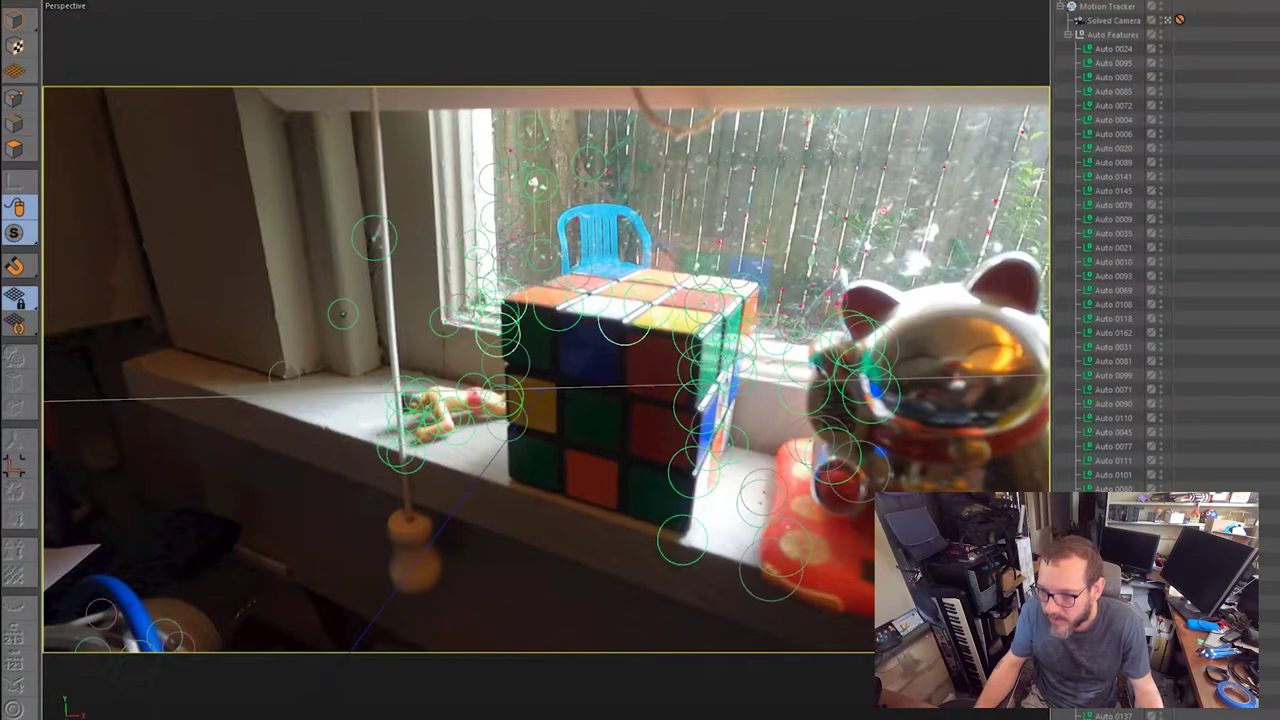
pyautogui.click(525, 297)
pyautogui.click(18, 20)
pyautogui.middleClick(774, 227)
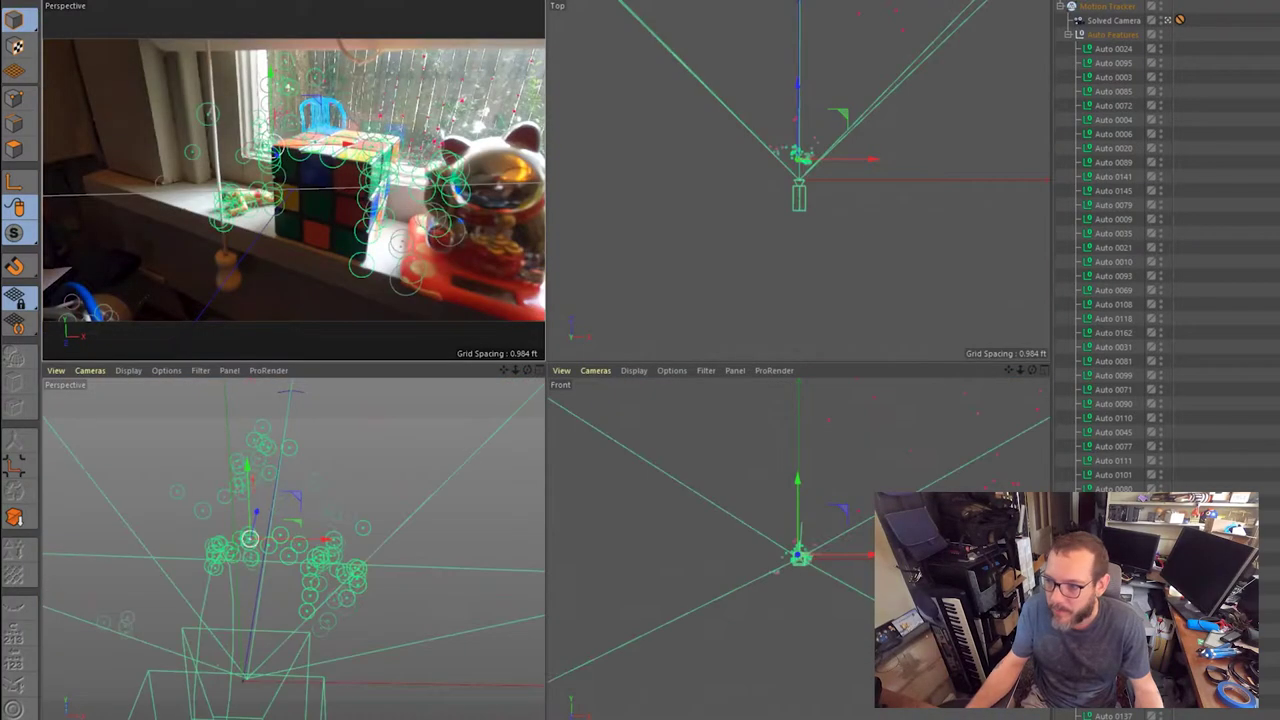
pyautogui.middleClick(348, 198)
pyautogui.click(1241, 249)
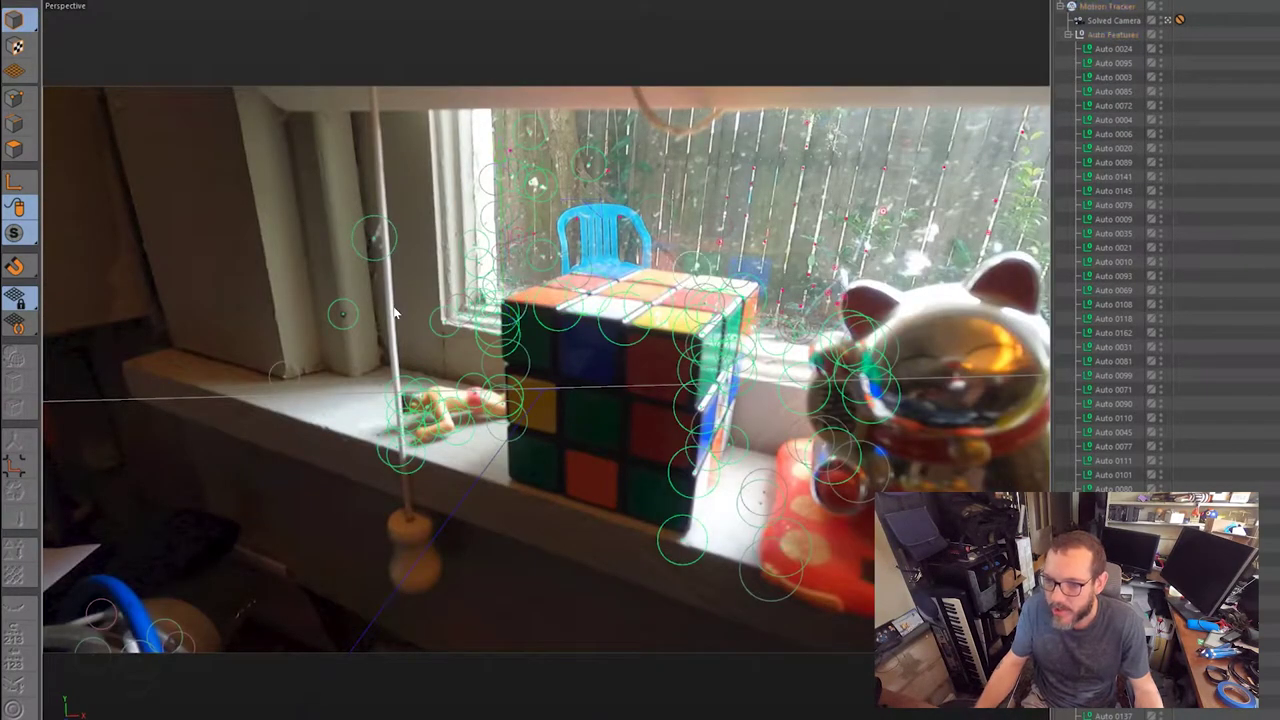
# Select four feature points at the Rubik's cube's corners and set their null display to Diamond.
pyautogui.click(563, 311)
pyautogui.keyDown('shift'); pyautogui.click(704, 330); pyautogui.keyUp('shift')
pyautogui.keyDown('shift'); pyautogui.click(747, 296); pyautogui.keyUp('shift')
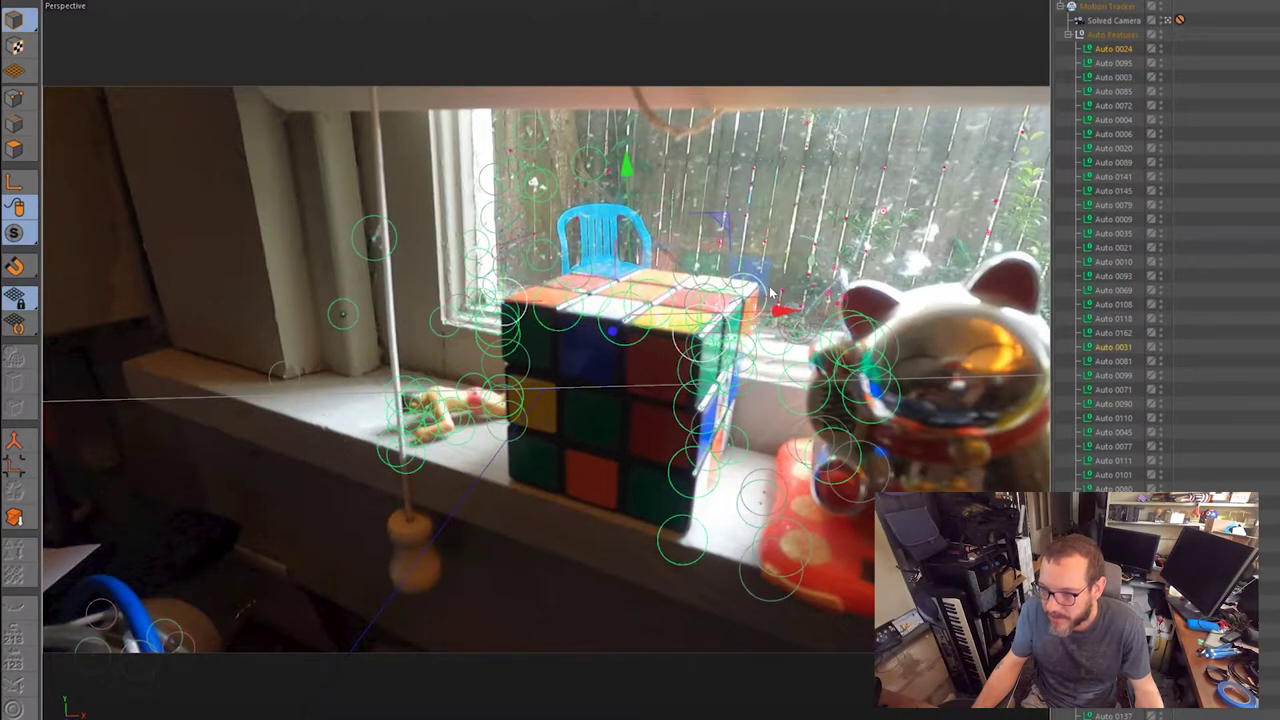
pyautogui.keyDown('shift'); pyautogui.click(670, 528); pyautogui.keyUp('shift')
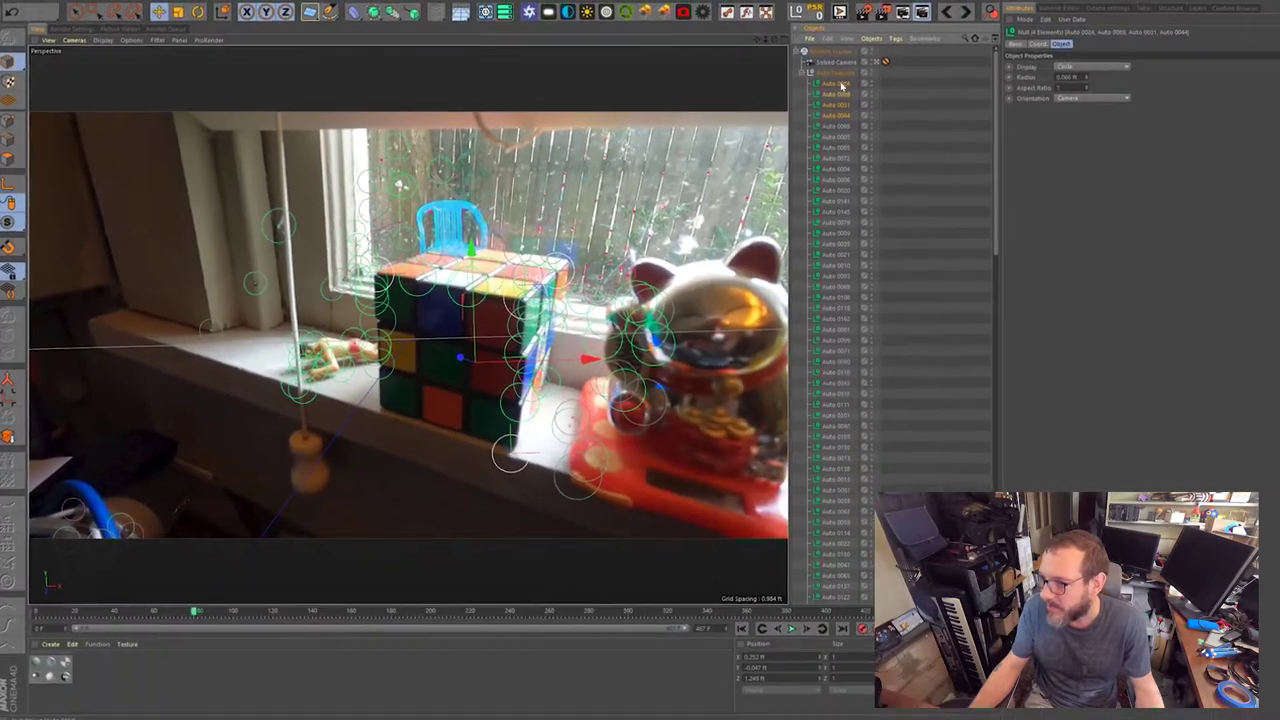
pyautogui.click(1092, 66)
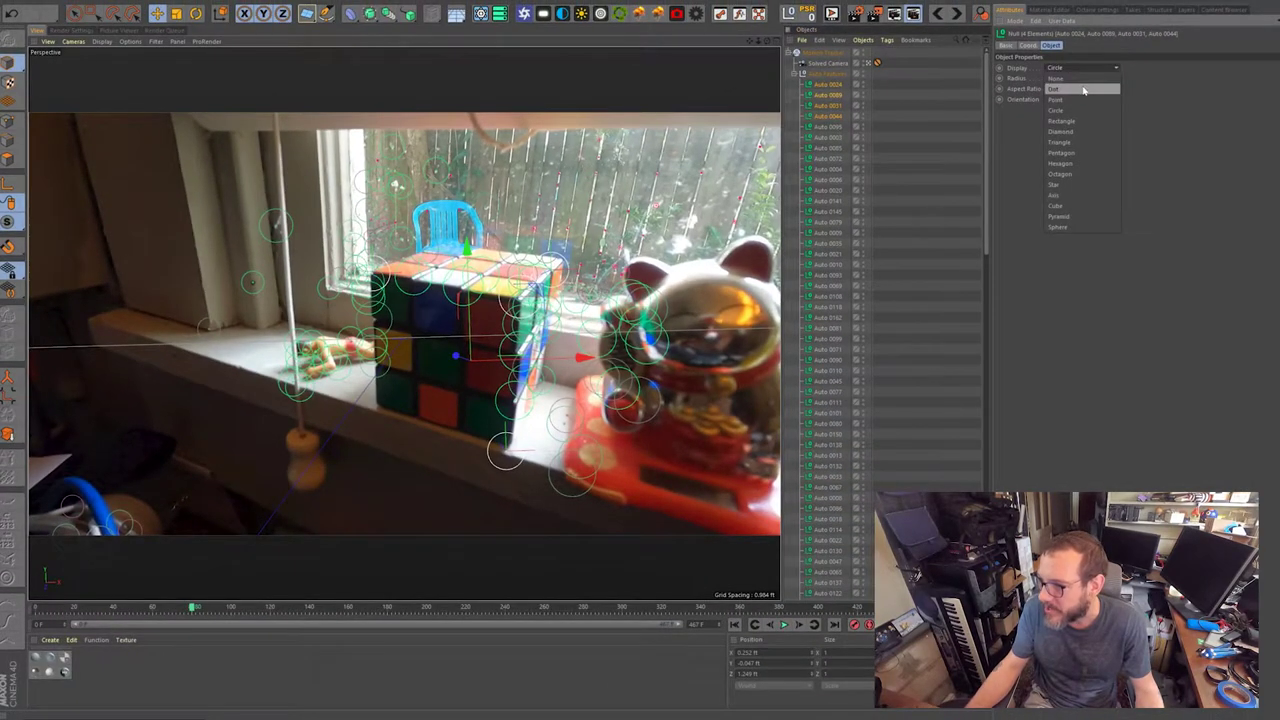
pyautogui.click(1075, 133)
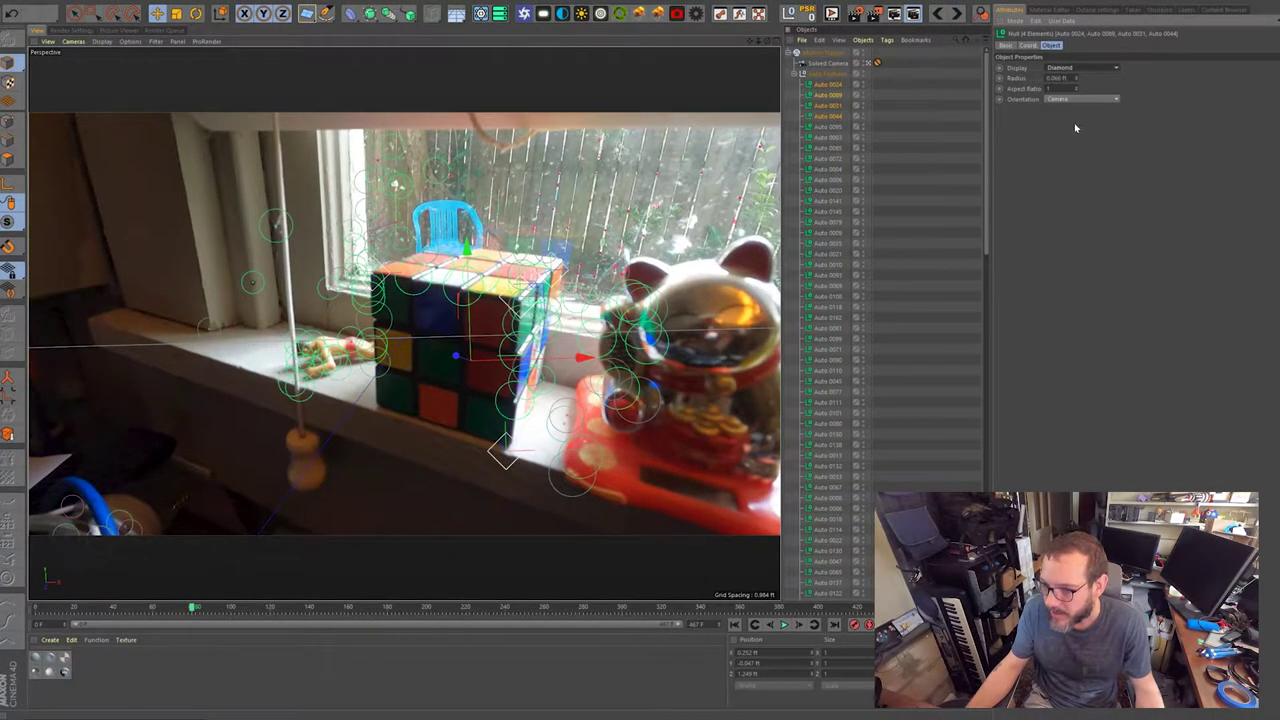
# Examine the four diamond-shaped cube corner points from several angles in the outside perspective view.
pyautogui.middleClick(374, 362)
pyautogui.middleClick(170, 488)
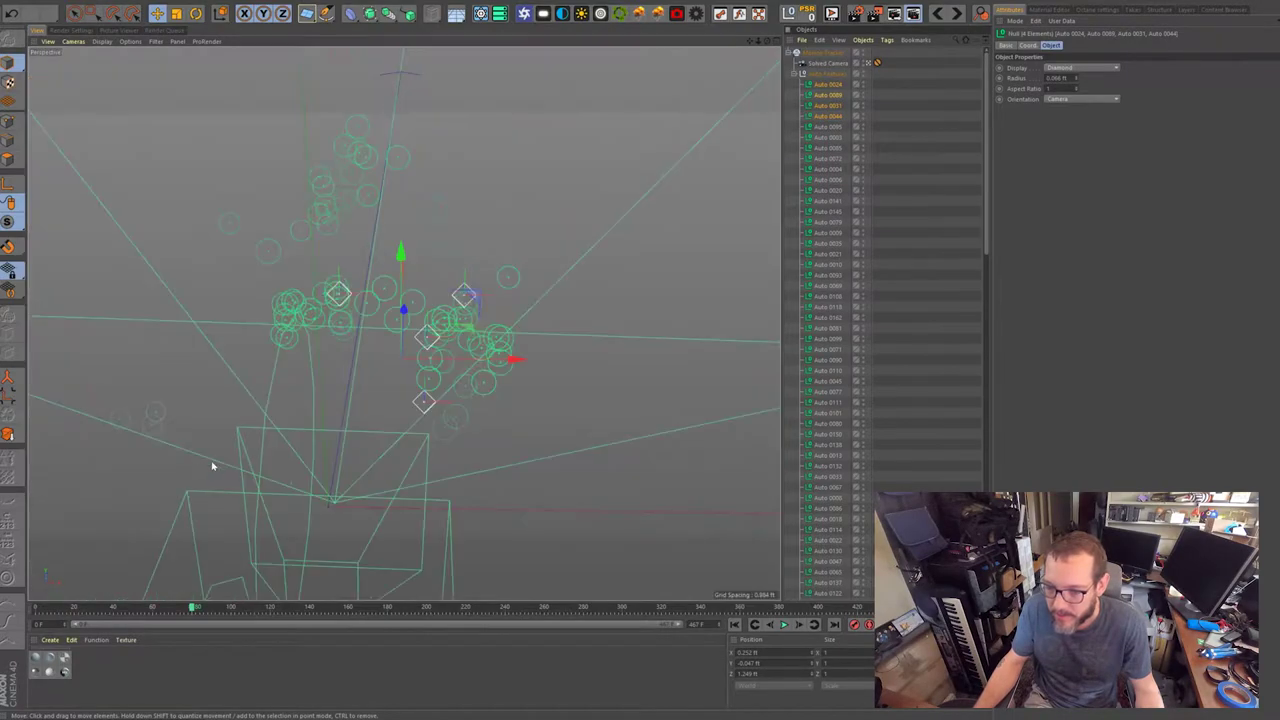
pyautogui.keyDown('alt'); pyautogui.moveTo(412, 344); pyautogui.dragTo(276, 308); pyautogui.keyUp('alt')
pyautogui.scroll(5, 476, 344)
pyautogui.keyDown('alt'); pyautogui.moveTo(405, 334); pyautogui.dragTo(460, 226); pyautogui.keyUp('alt')
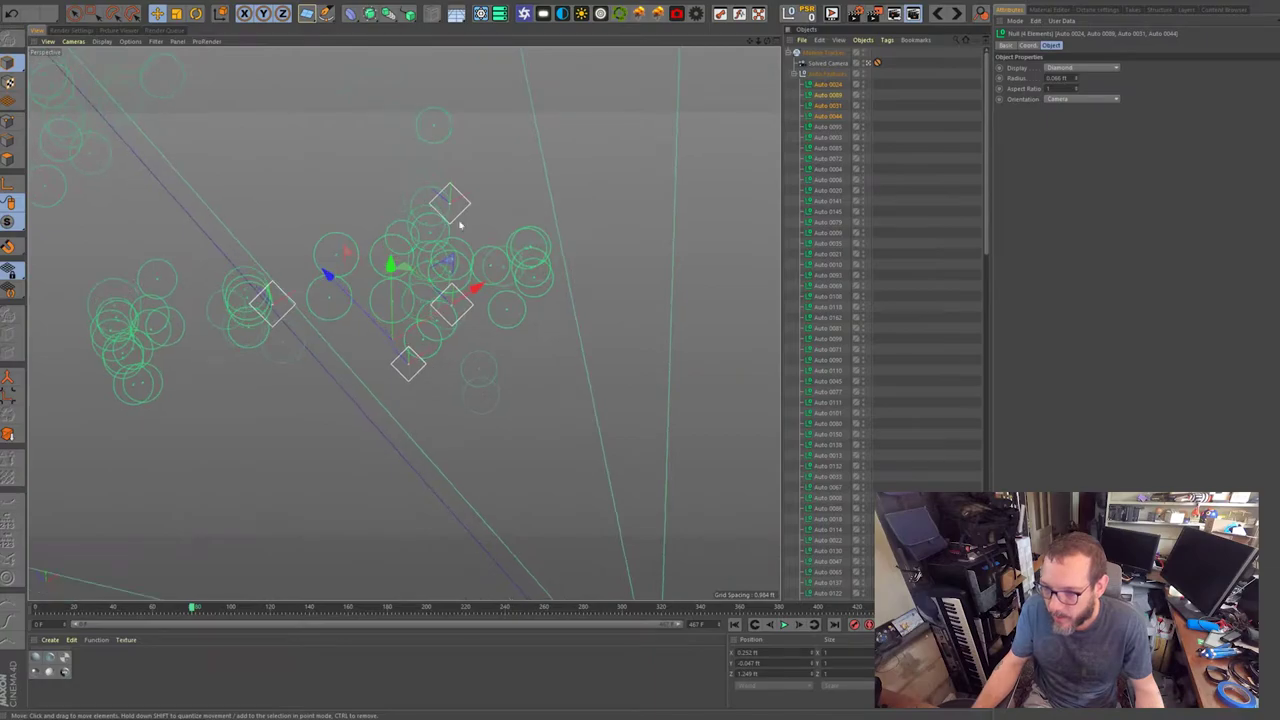
# Examine how the diamond-shaped corner points line up relative to the solved camera in the outside perspective view.
pyautogui.keyDown('alt'); pyautogui.moveTo(331, 309); pyautogui.dragTo(545, 300); pyautogui.keyUp('alt')
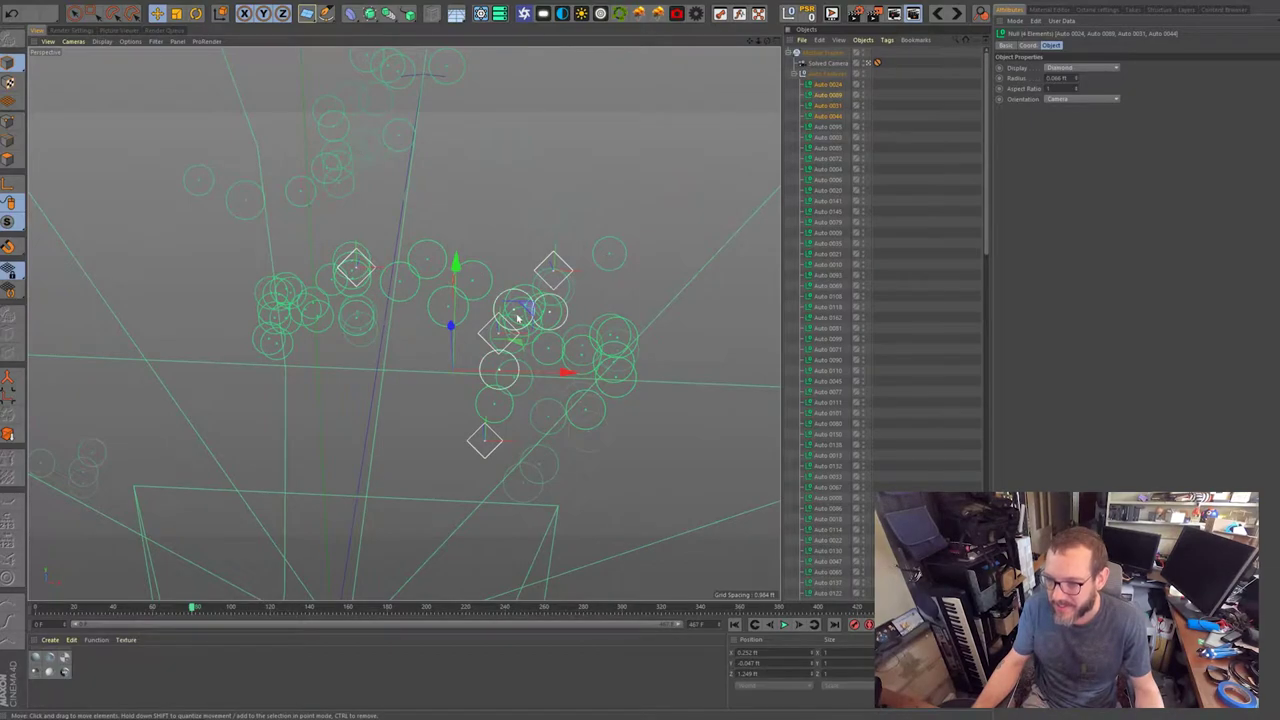
pyautogui.keyDown('alt'); pyautogui.moveTo(434, 343); pyautogui.dragTo(462, 320); pyautogui.keyUp('alt')
pyautogui.keyDown('alt'); pyautogui.moveTo(541, 256); pyautogui.dragTo(477, 328); pyautogui.keyUp('alt')
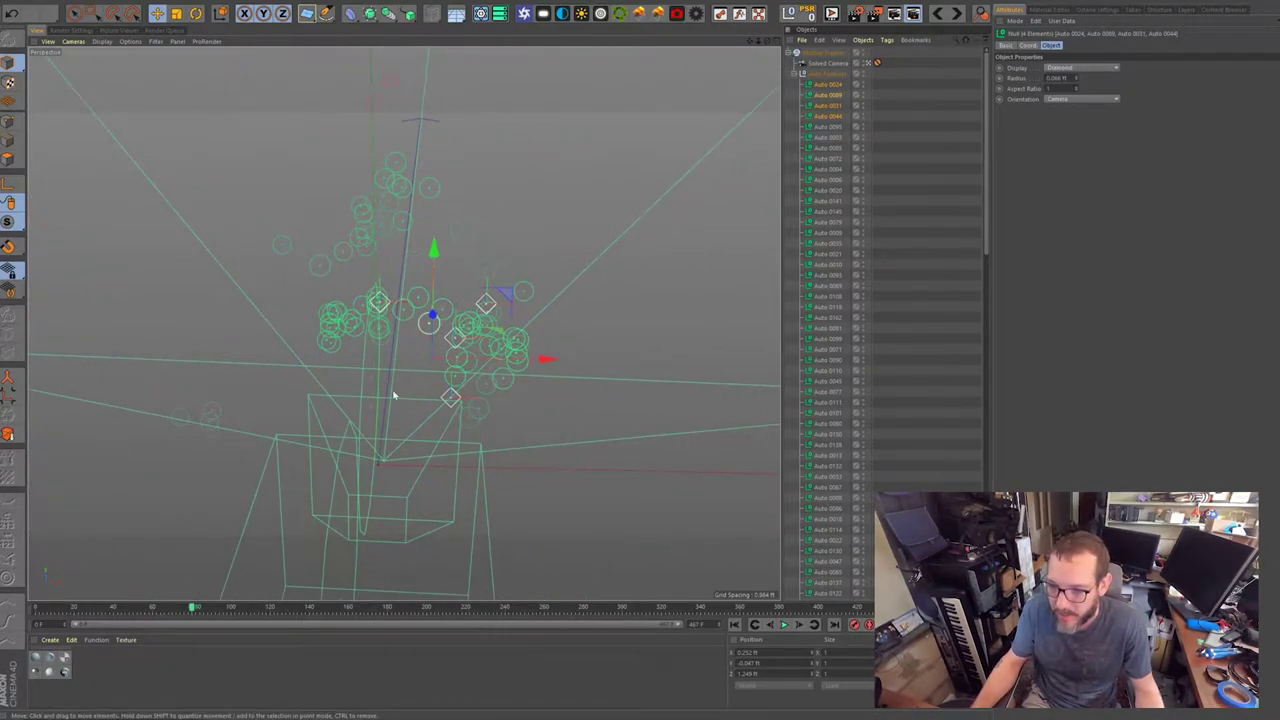
pyautogui.scroll(3, 441, 324)
pyautogui.scroll(-3, 450, 335)
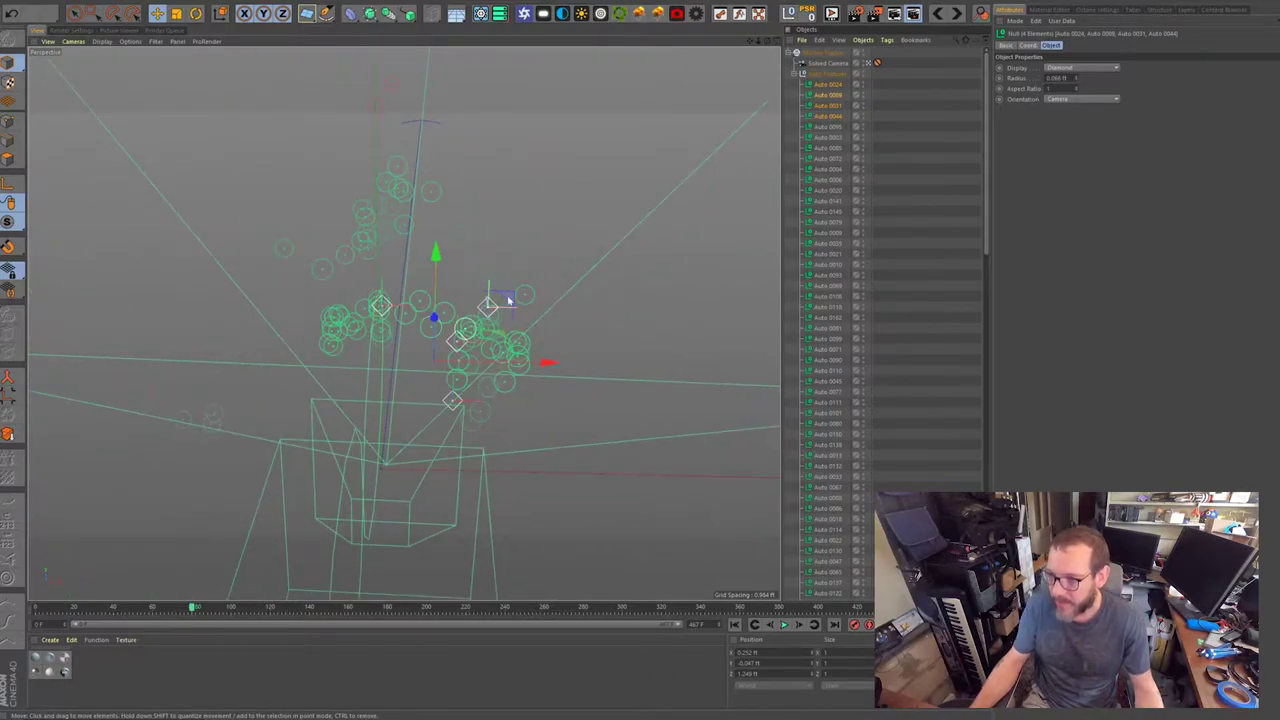
# Add a cube primitive to the scene and set the outside perspective view to Gouraud Shading.
pyautogui.click(913, 113)
pyautogui.moveTo(307, 13); pyautogui.dragTo(328, 20)
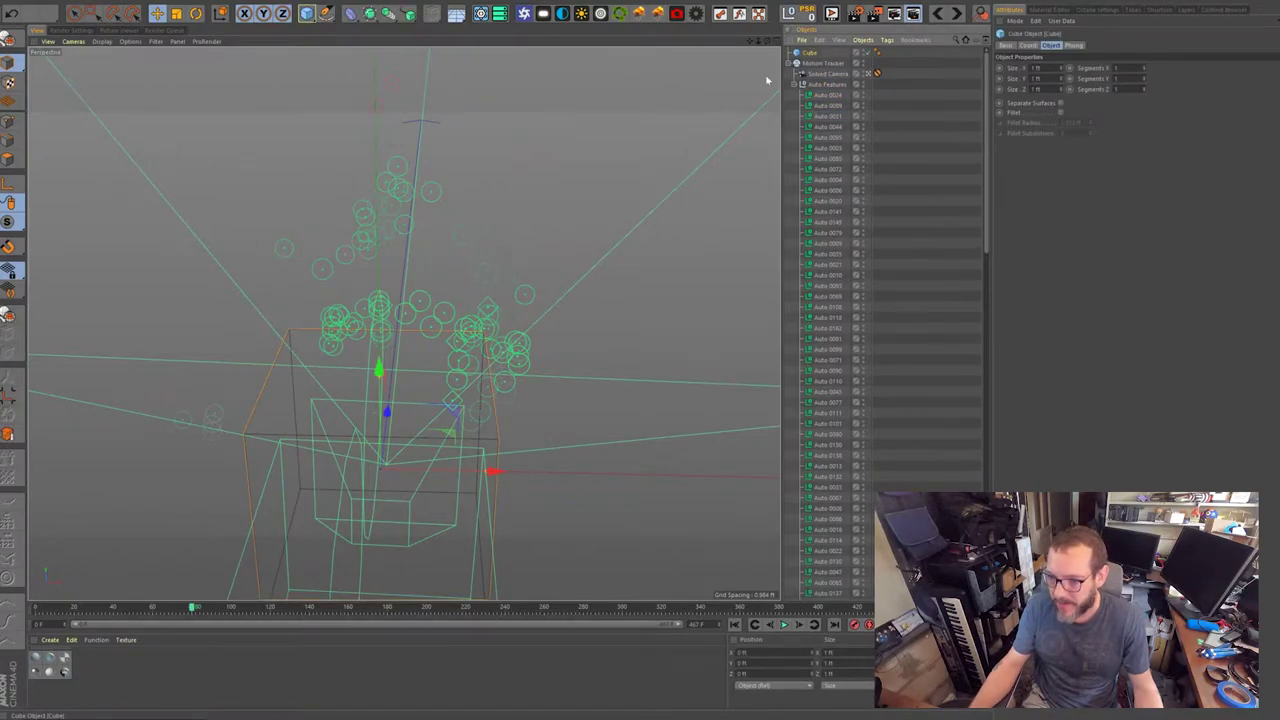
pyautogui.scroll(-4, 257, 403)
pyautogui.scroll(2, 288, 400)
pyautogui.click(103, 41)
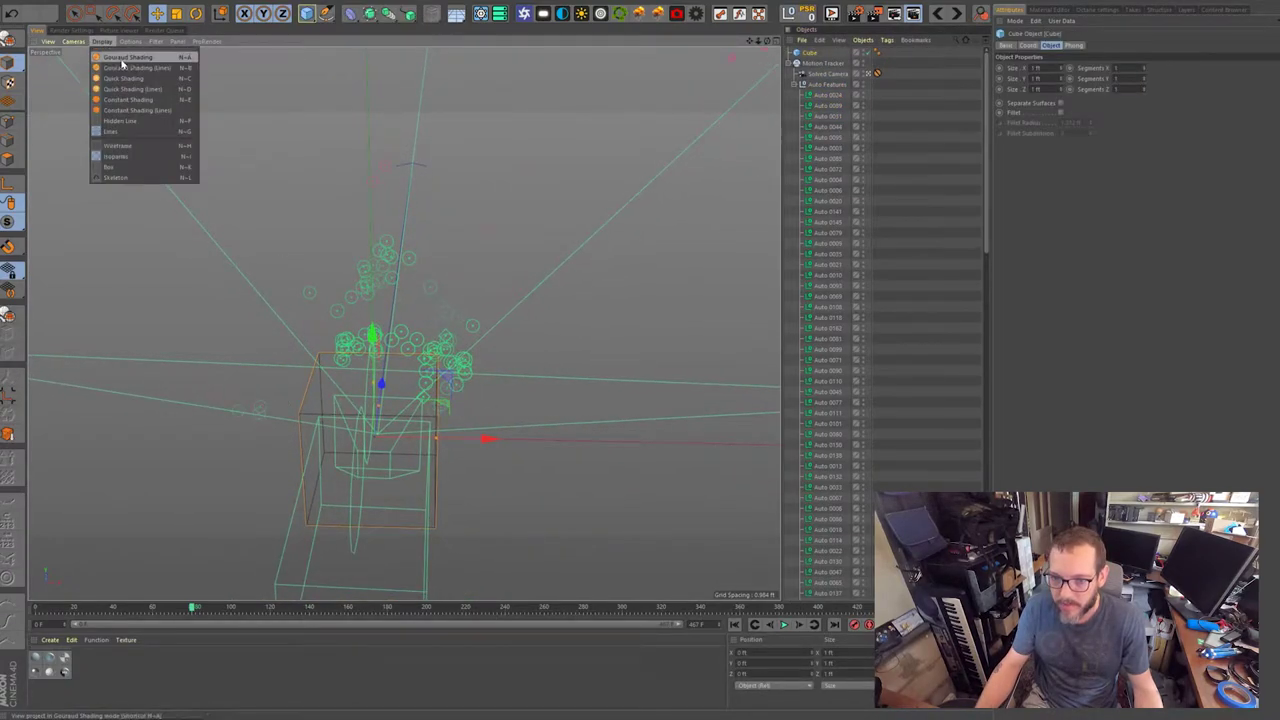
pyautogui.click(122, 60)
pyautogui.scroll(4, 486, 394)
pyautogui.moveTo(417, 394)
pyautogui.keyDown('alt'); pyautogui.mouseDown()
pyautogui.moveTo(291, 414)
pyautogui.moveTo(303, 412)
pyautogui.mouseUp(); pyautogui.keyUp('alt')
pyautogui.keyDown('alt'); pyautogui.moveTo(594, 425); pyautogui.dragTo(417, 322, button='right'); pyautogui.keyUp('alt')
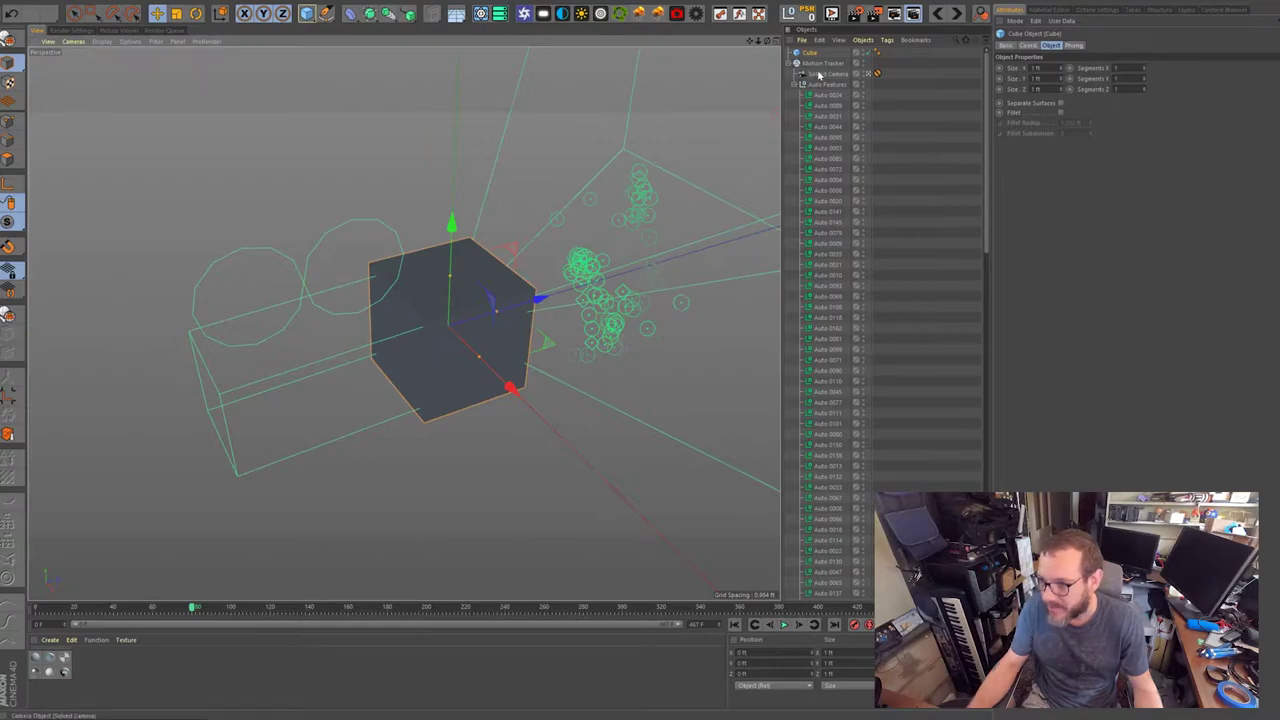
# Set the cube's X, Y and Z sizes to 0.18 ft.
pyautogui.click(1036, 67)
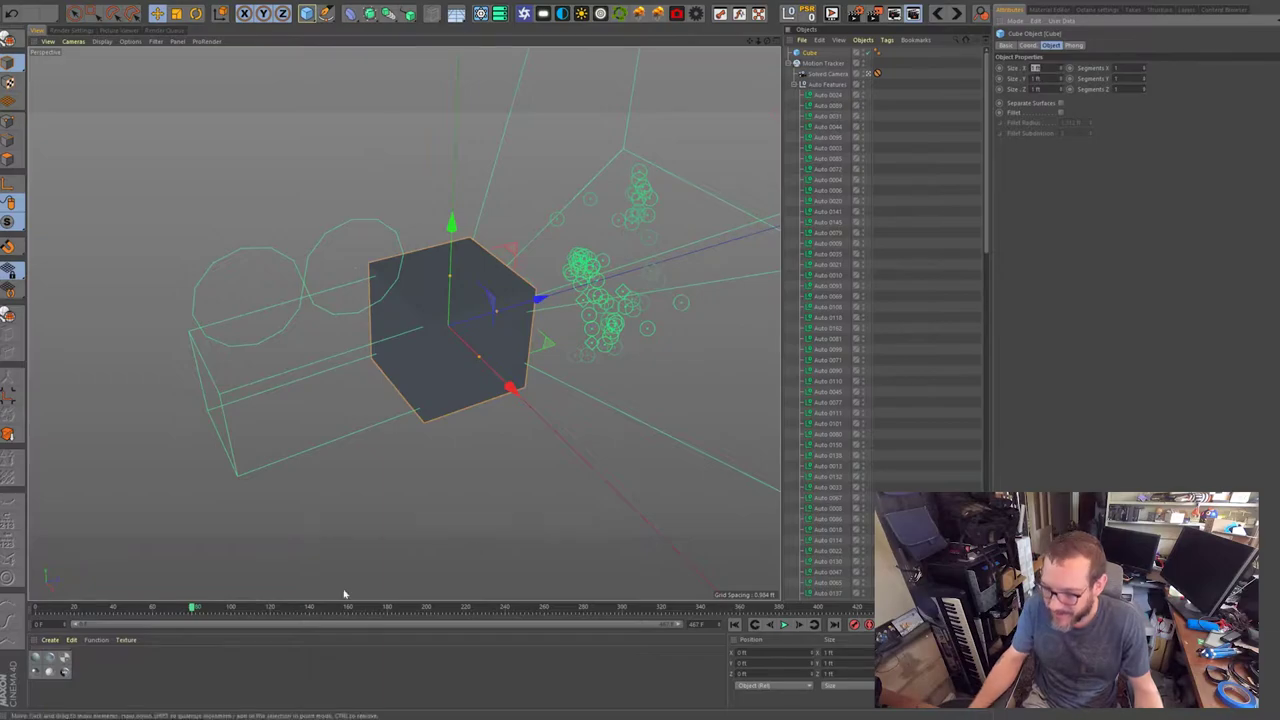
pyautogui.press('Return')
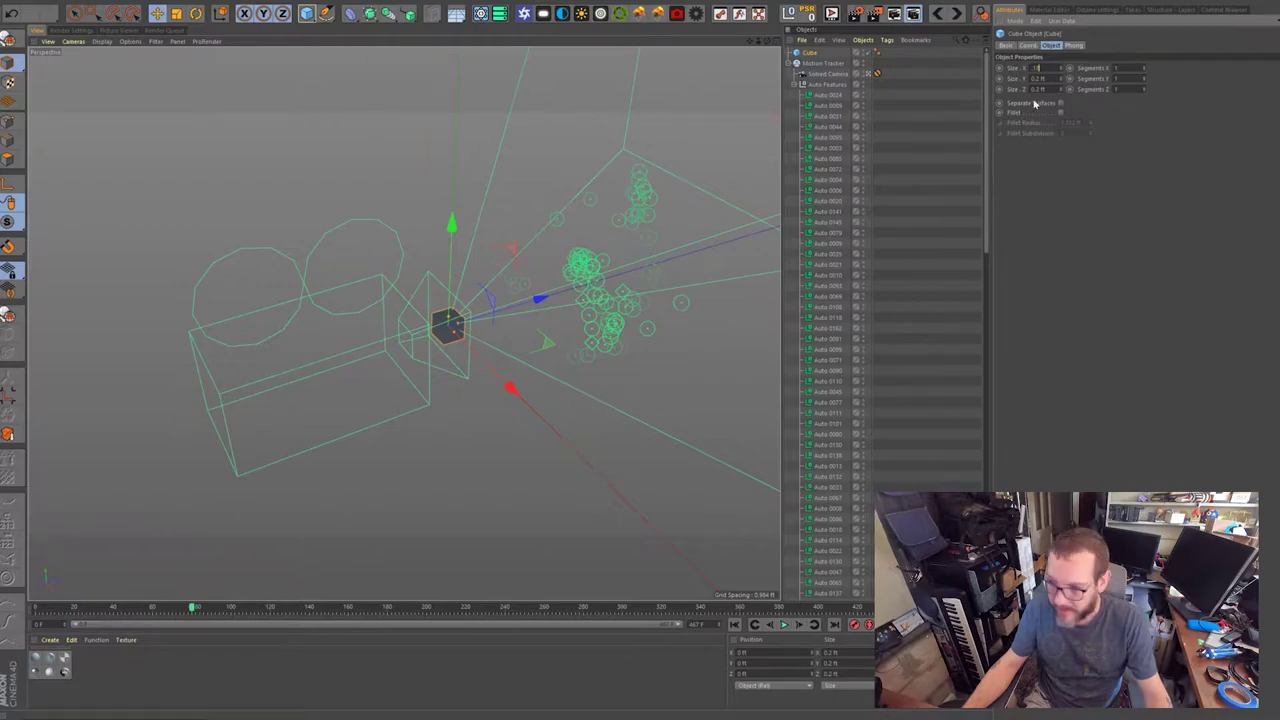
pyautogui.press('Tab')
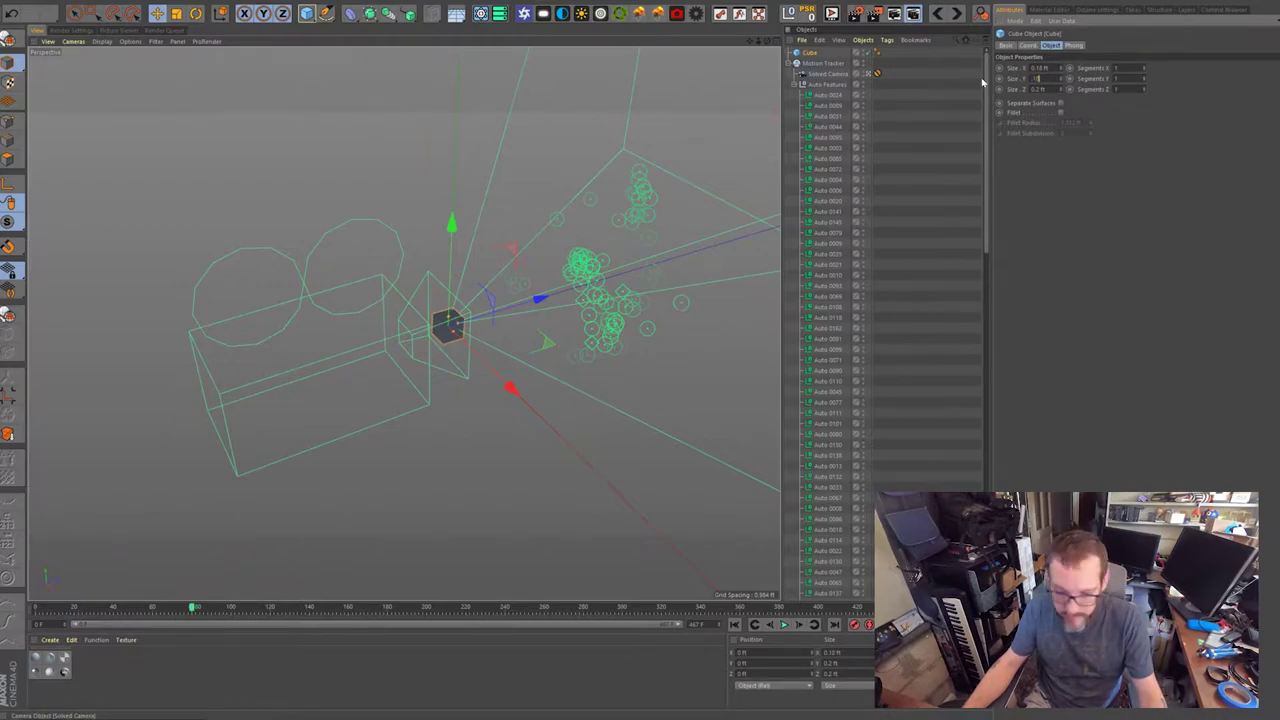
pyautogui.press('Tab')
pyautogui.write('.')
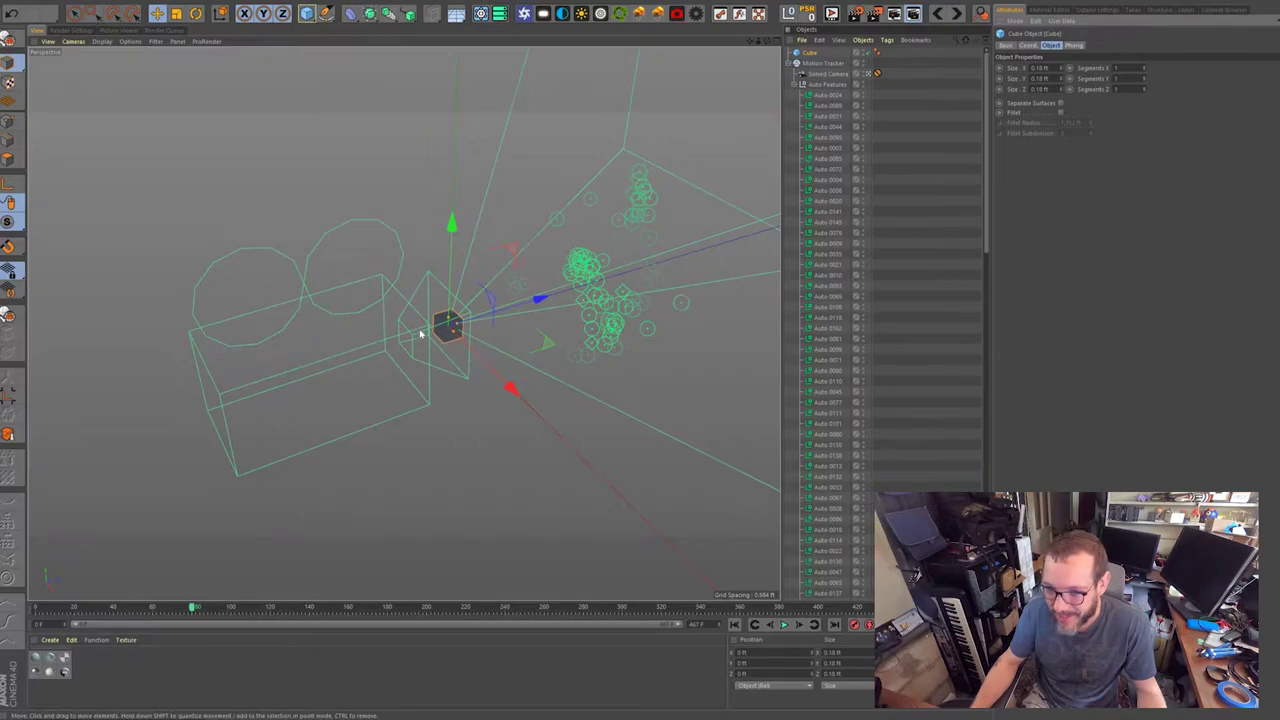
# Check the resized cube in the solved camera's view and return to the outside perspective view.
pyautogui.middleClick(289, 220)
pyautogui.middleClick(289, 224)
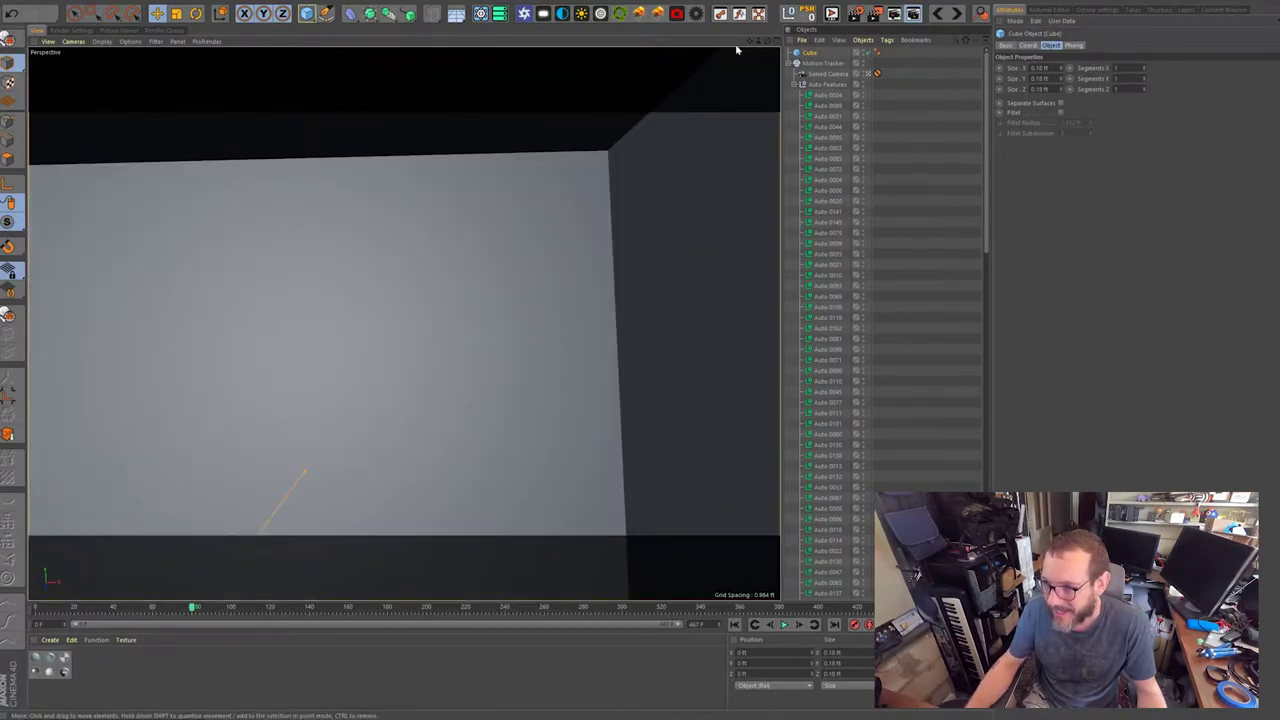
pyautogui.middleClick(409, 373)
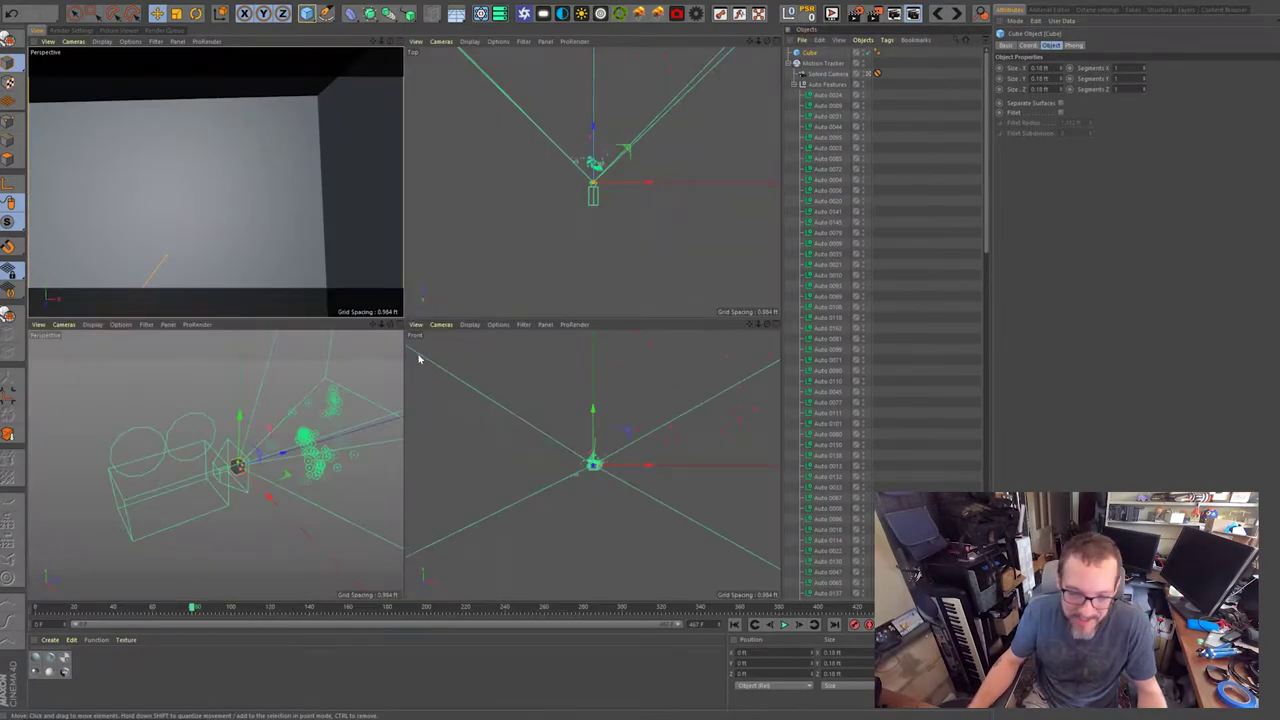
pyautogui.middleClick(217, 466)
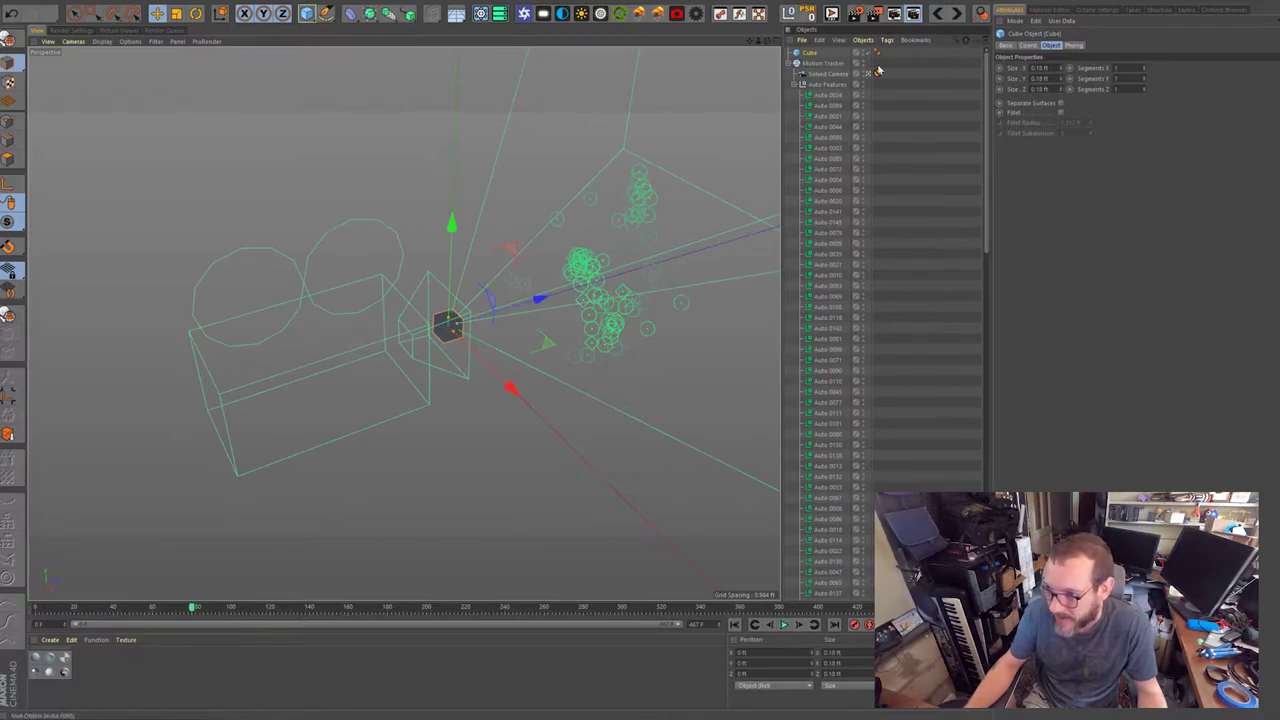
# Select the Motion Tracker object and collapse the Auto Features group.
pyautogui.click(808, 65)
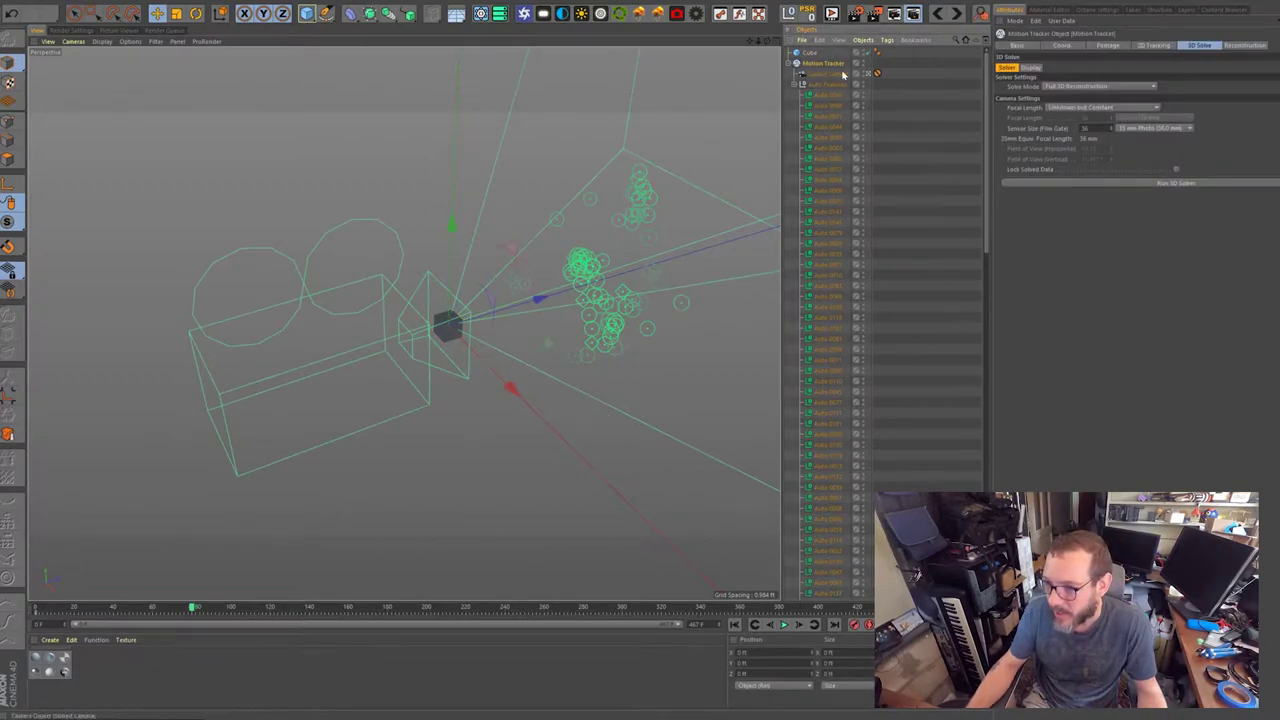
pyautogui.click(795, 86)
pyautogui.scroll(2, 446, 290)
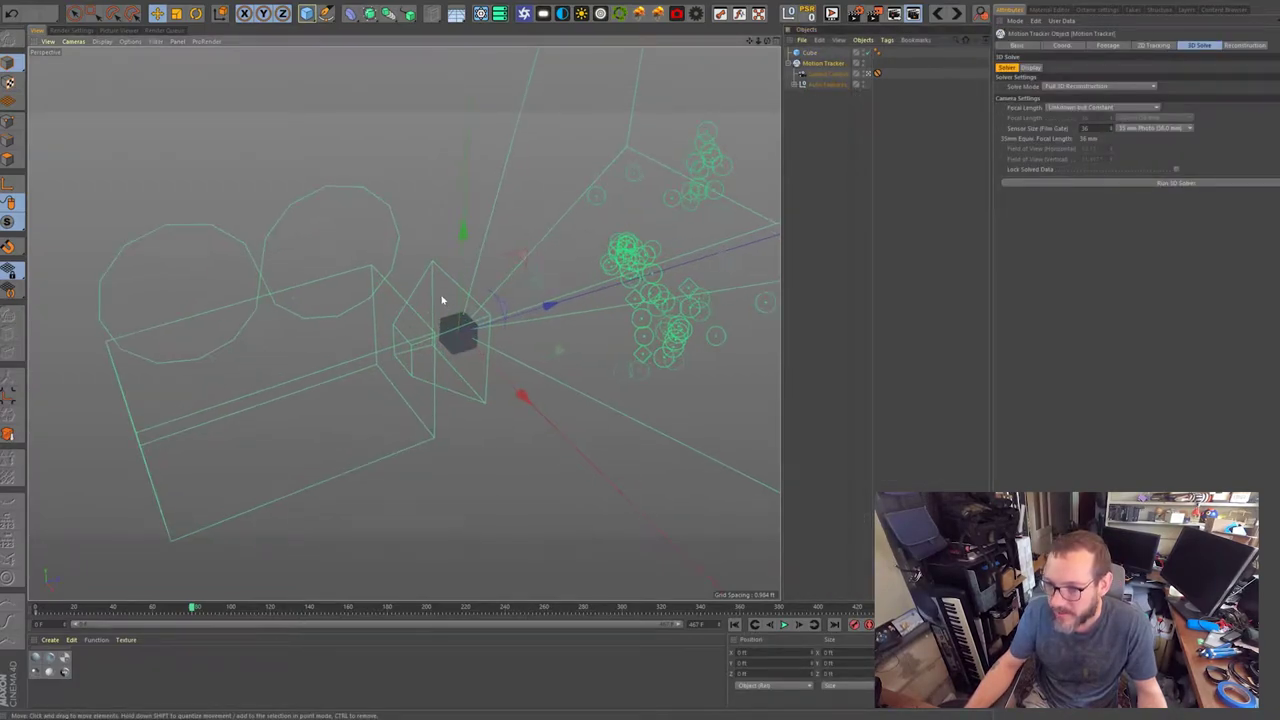
# Save the project as bad_track_part1 in the 3D folder of the active project funsies_20_10.
pyautogui.click(42, 16)
pyautogui.click(57, 88)
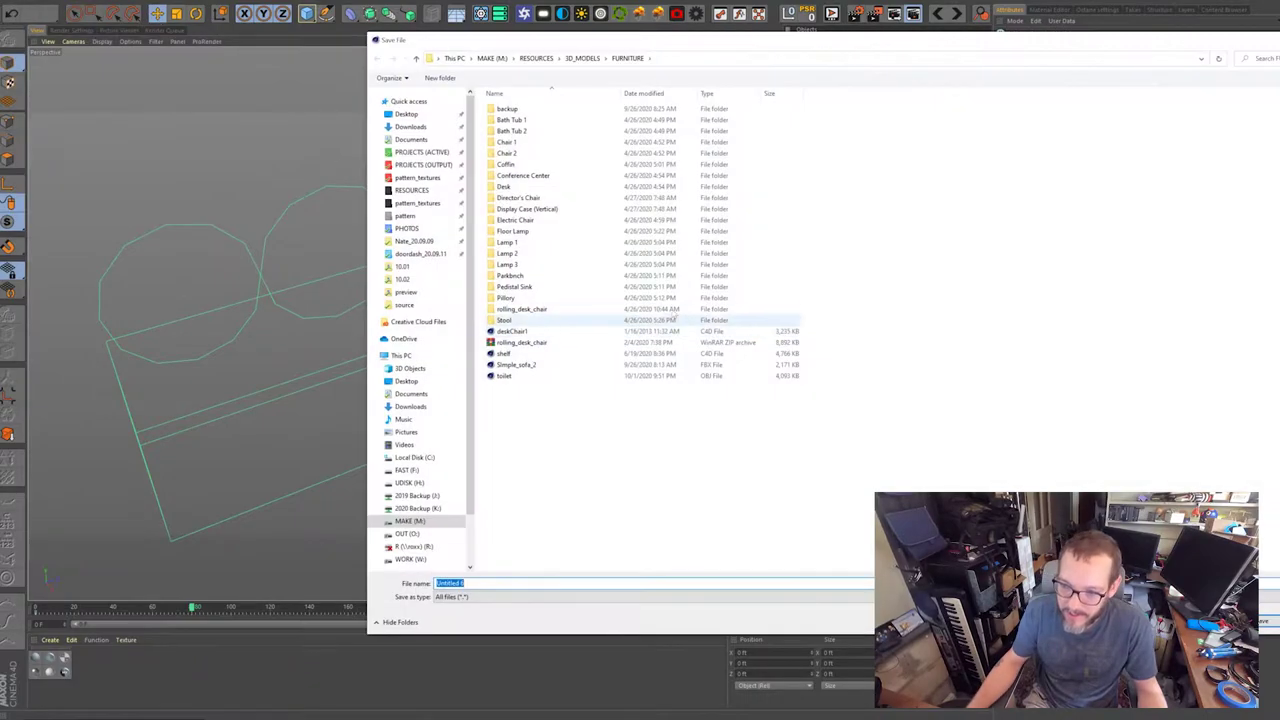
pyautogui.click(421, 152)
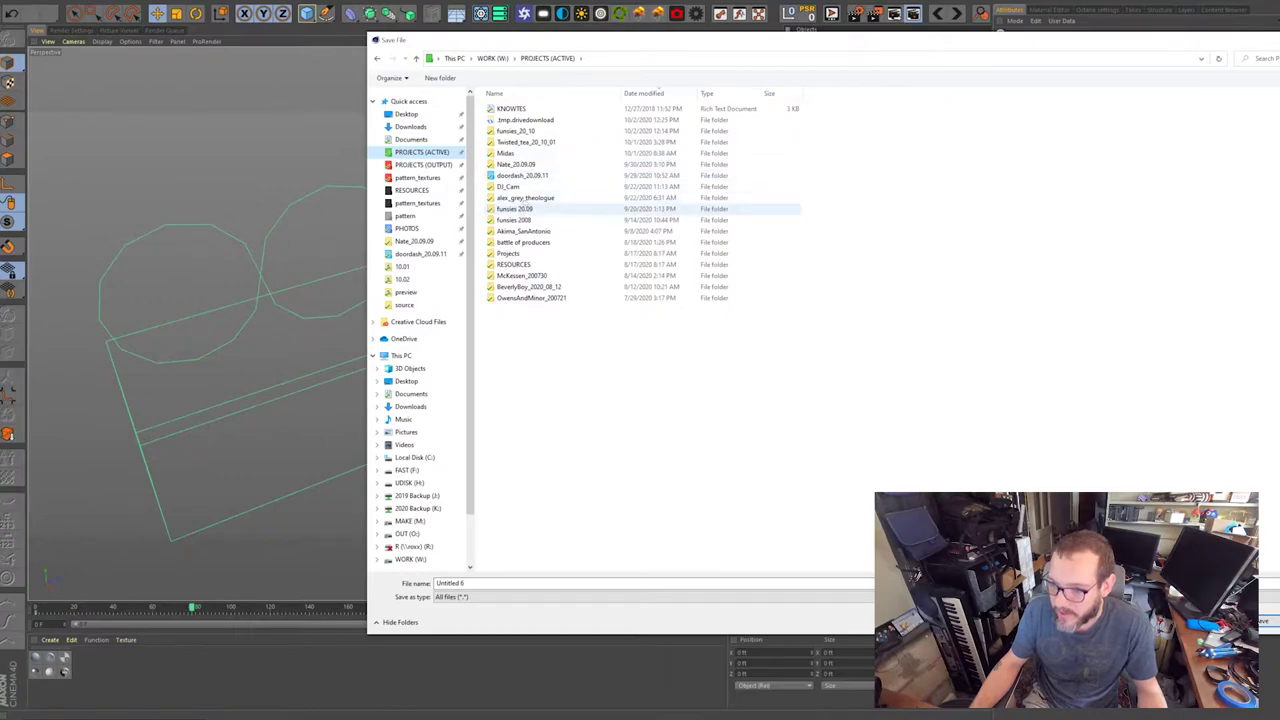
pyautogui.doubleClick(537, 132)
pyautogui.doubleClick(510, 110)
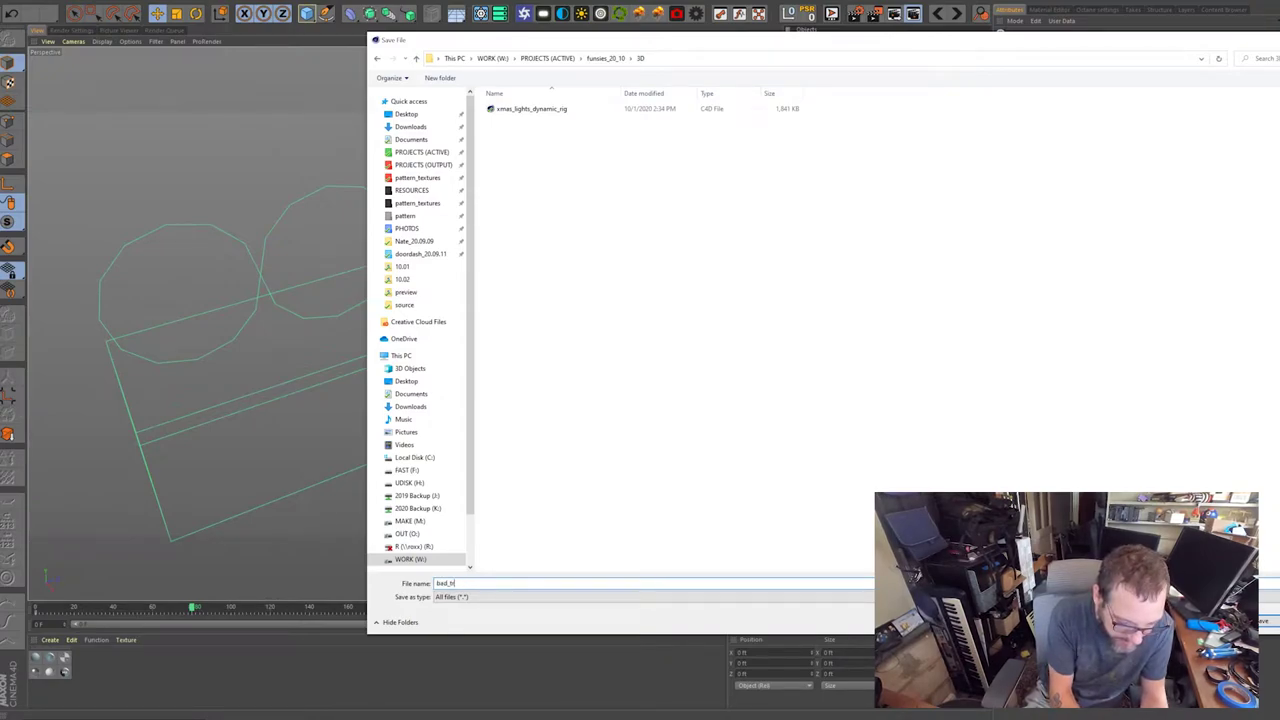
pyautogui.write('_part1')
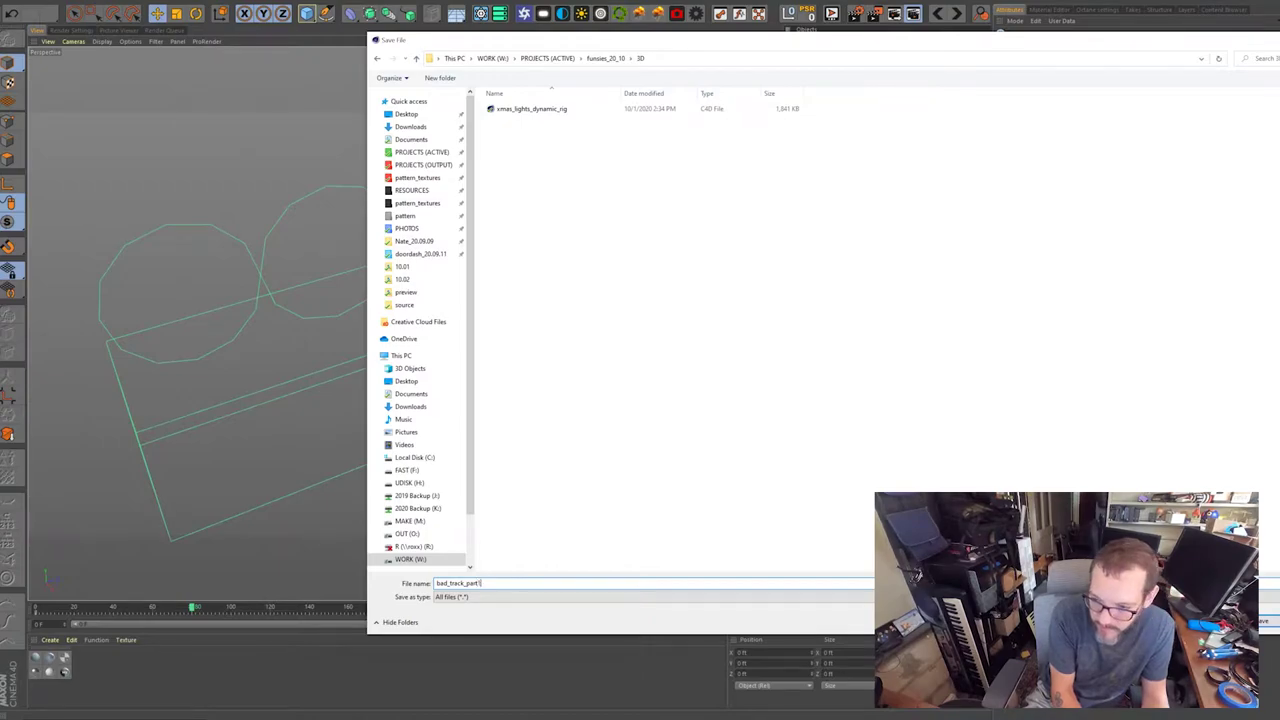
pyautogui.press('Return')
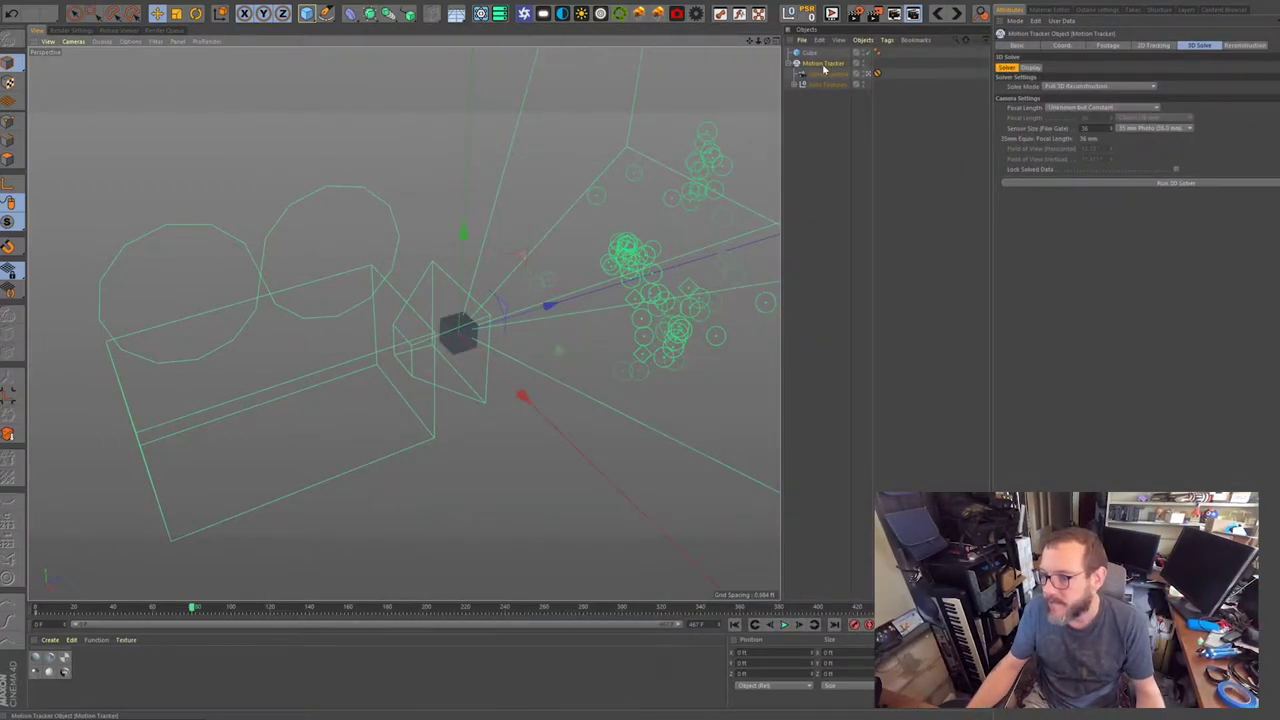
# Save a second copy of the project as bad_track_part2.
pyautogui.click(4, 4)
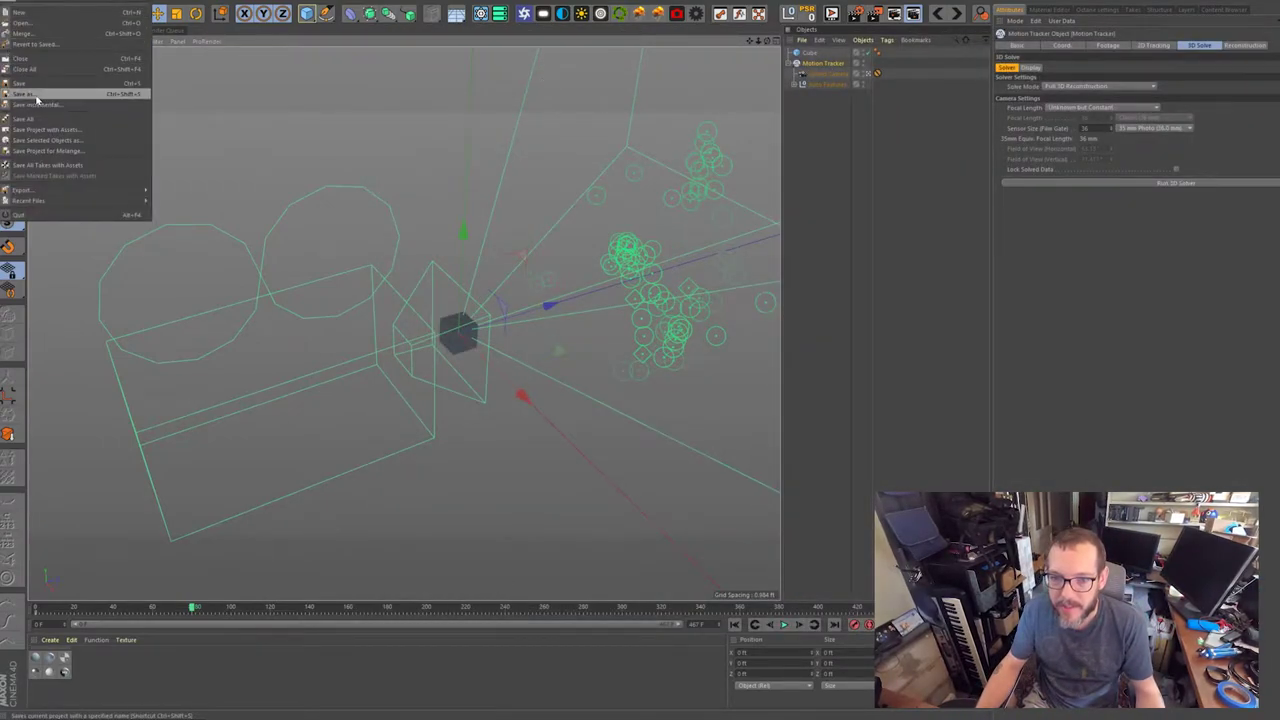
pyautogui.click(30, 98)
pyautogui.press('Right')
pyautogui.press('BackSpace')
pyautogui.write('2')
pyautogui.press('Return')
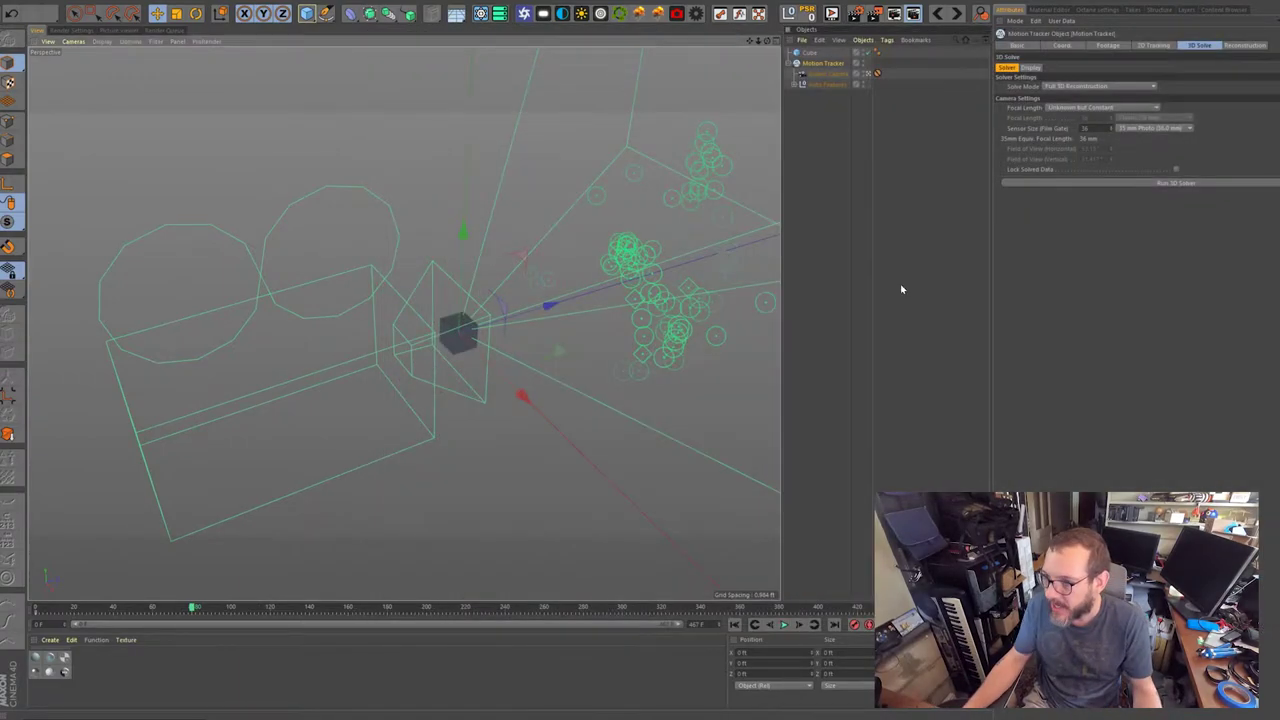
# Close the bad_track_part2 project and reopen the recent file bad_track_part1.c4d.
pyautogui.click(558, 3)
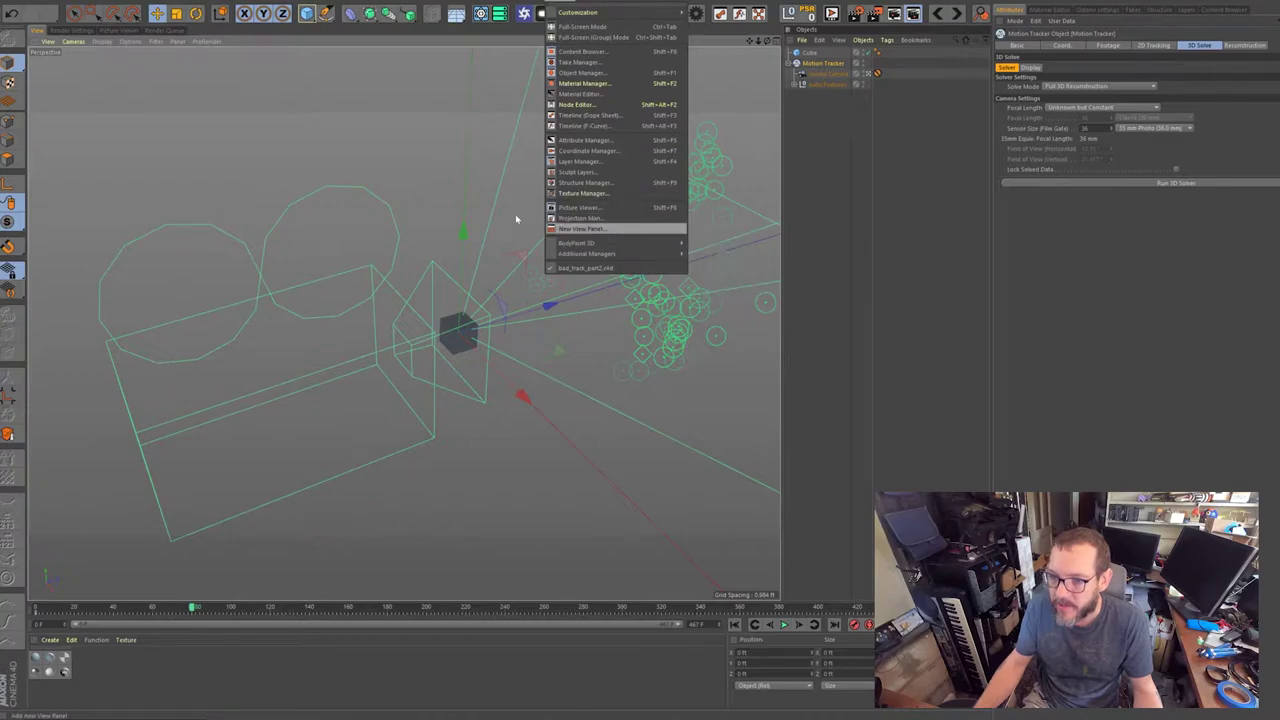
pyautogui.moveTo(6, 3)
pyautogui.click(16, 59)
pyautogui.hotkey('ctrl', 'n')
pyautogui.click(12, 3)
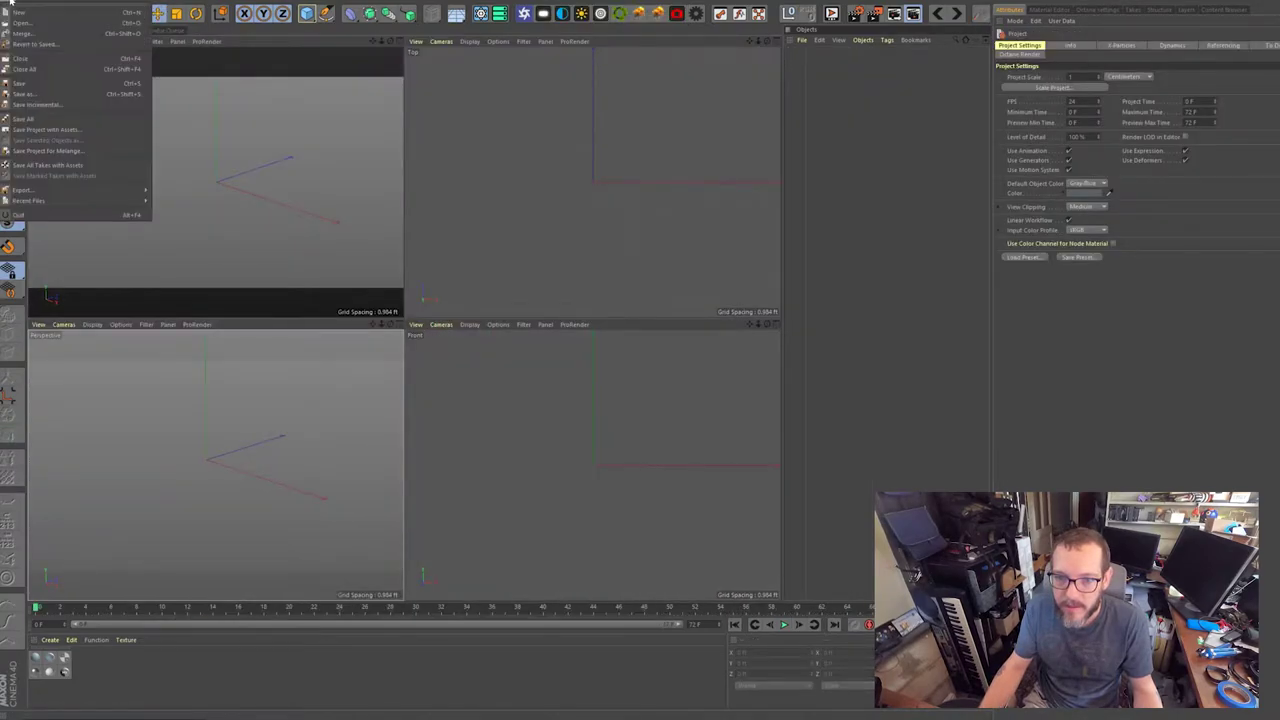
pyautogui.moveTo(76, 207)
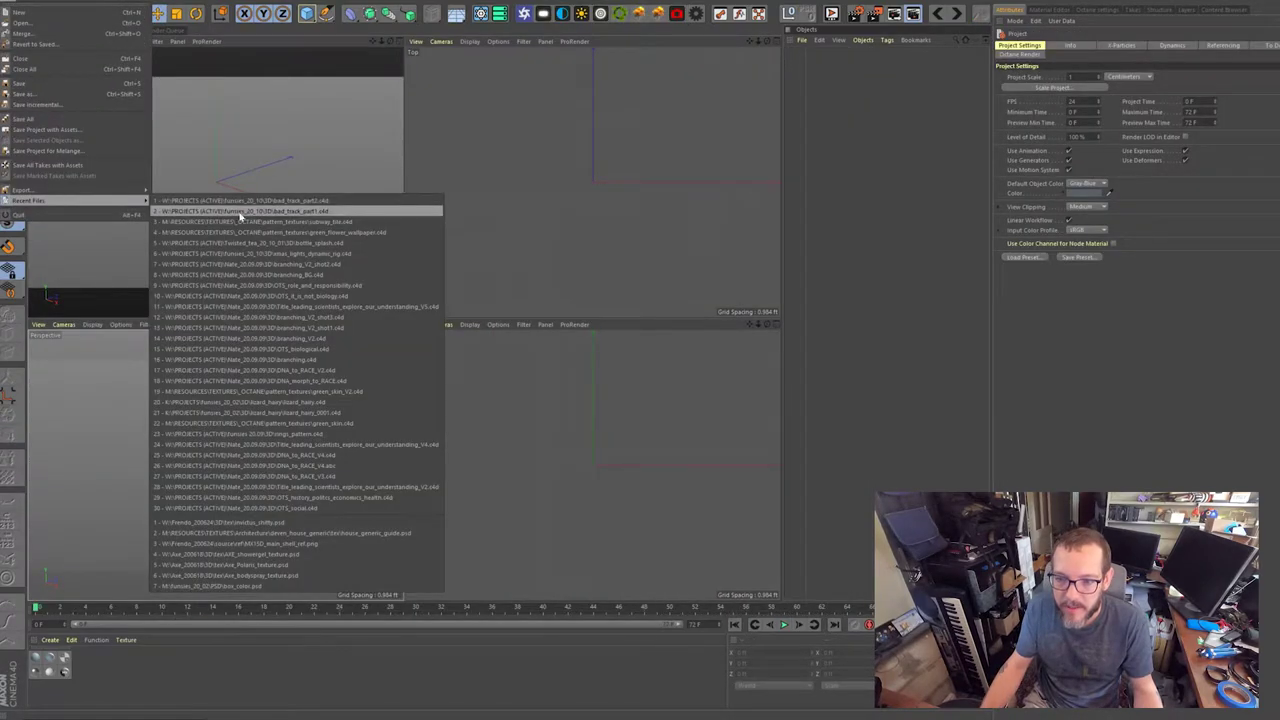
pyautogui.click(240, 211)
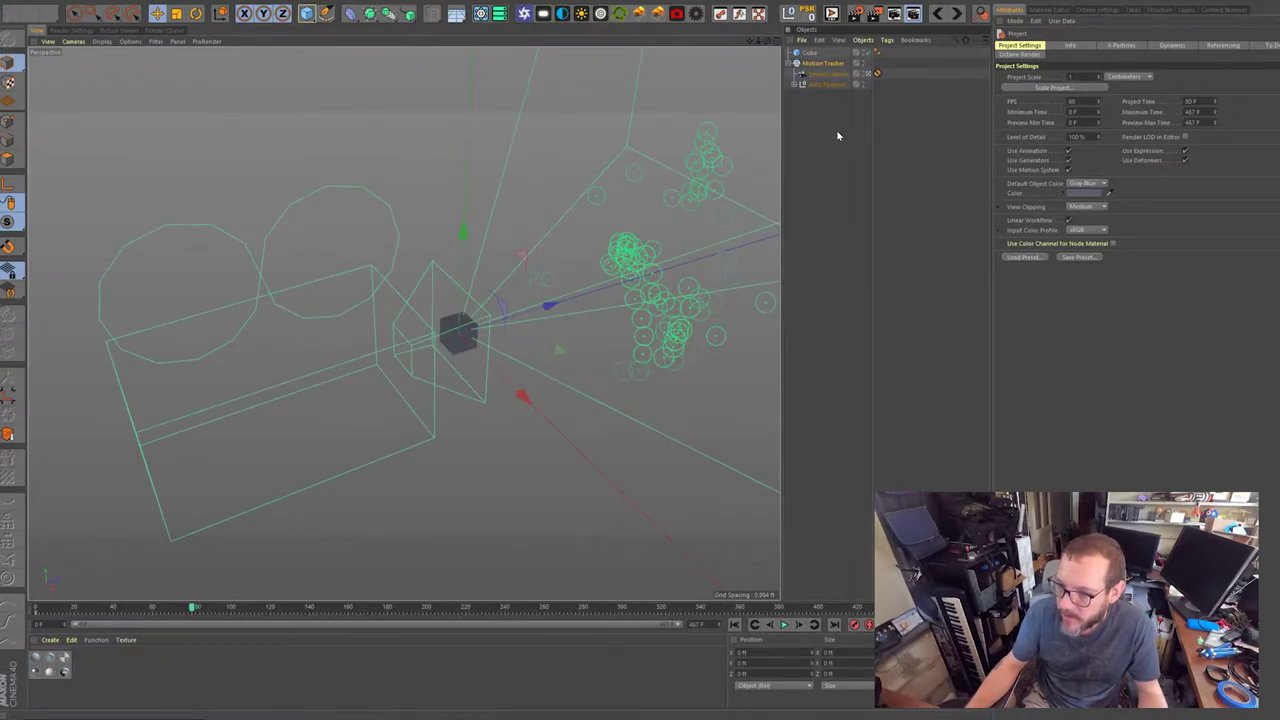
# Select the Solved Camera and maximize the view that looks through it.
pyautogui.click(832, 75)
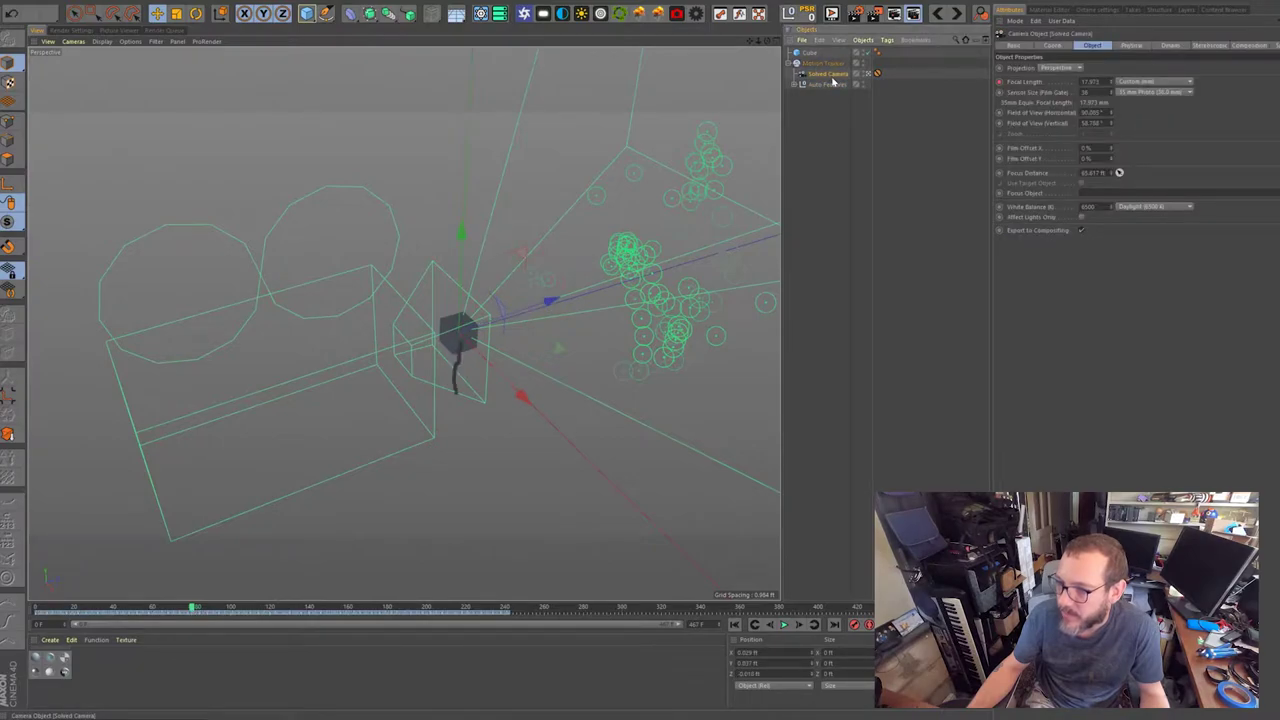
pyautogui.middleClick(383, 300)
pyautogui.middleClick(225, 212)
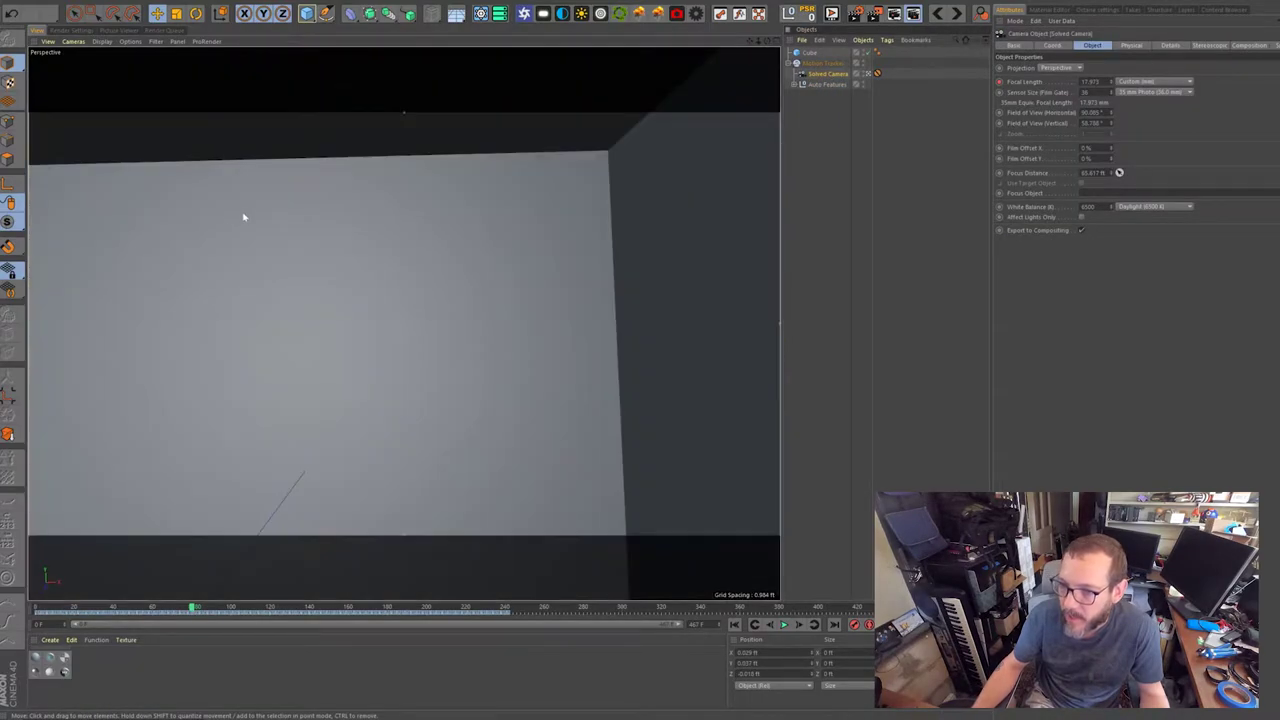
# Create a background object from the Motion Tracker's footage and hide the cube that blocks the camera view.
pyautogui.click(826, 63)
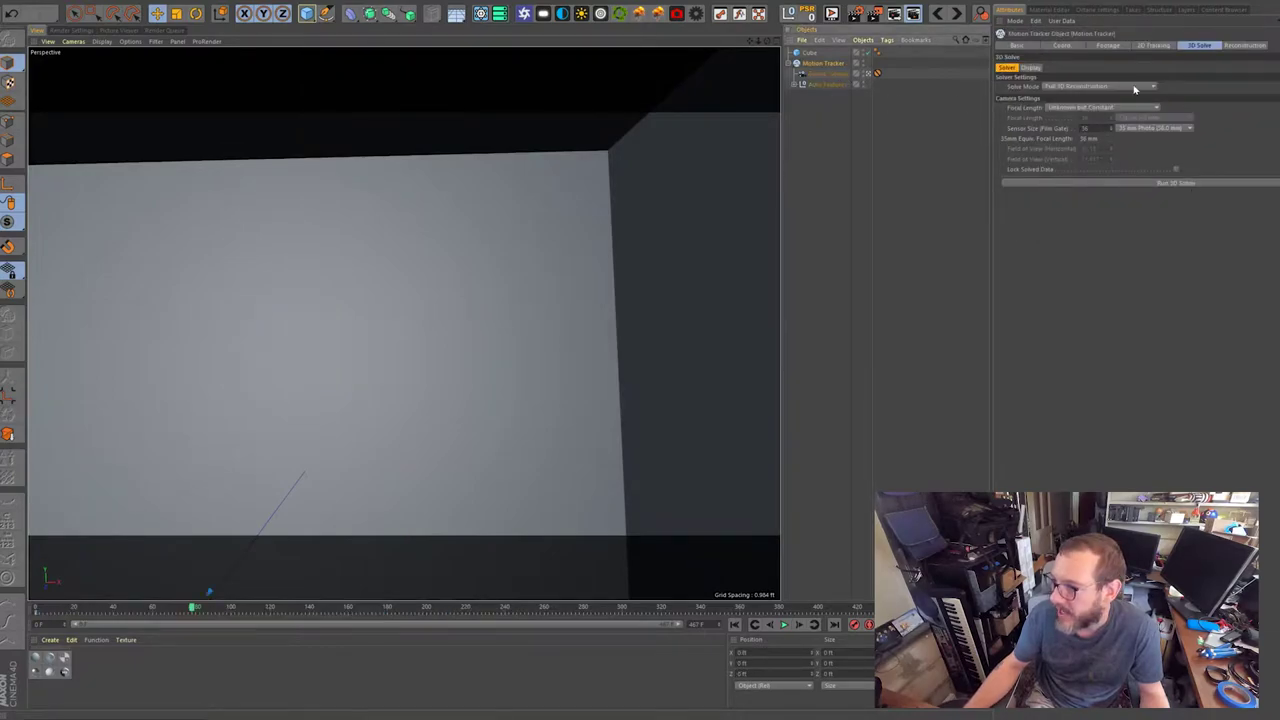
pyautogui.click(1108, 46)
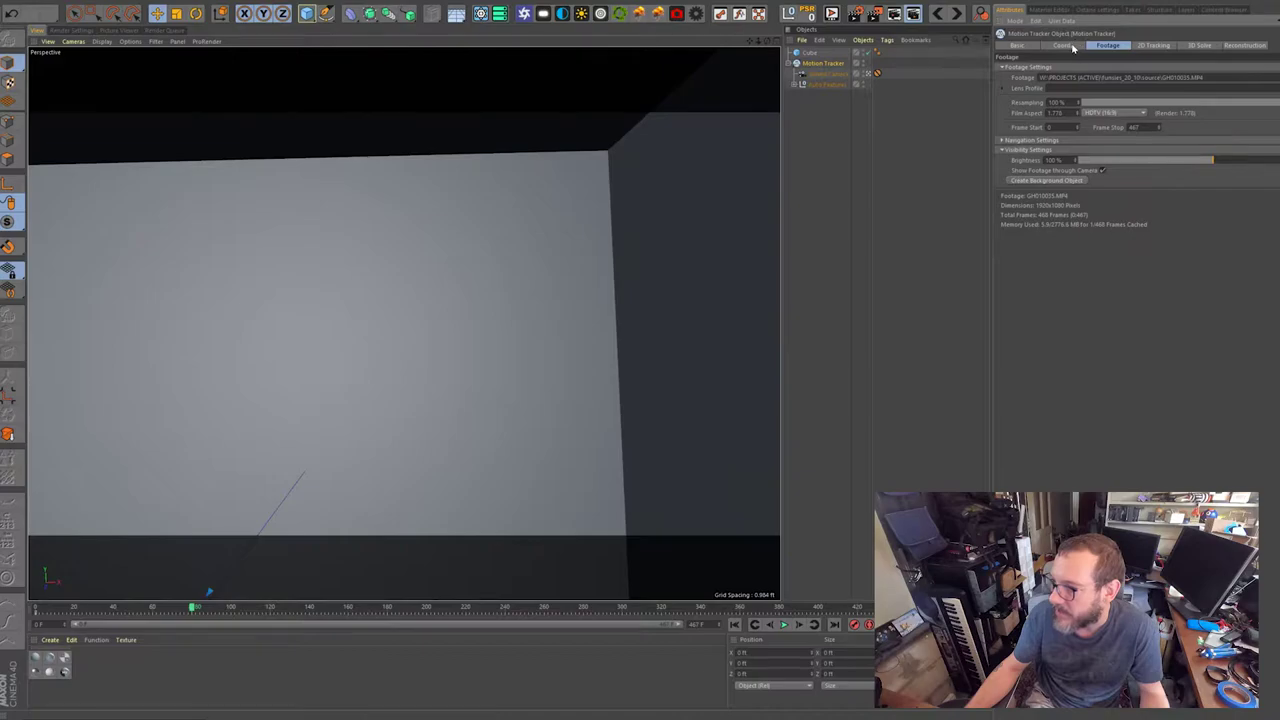
pyautogui.click(1048, 181)
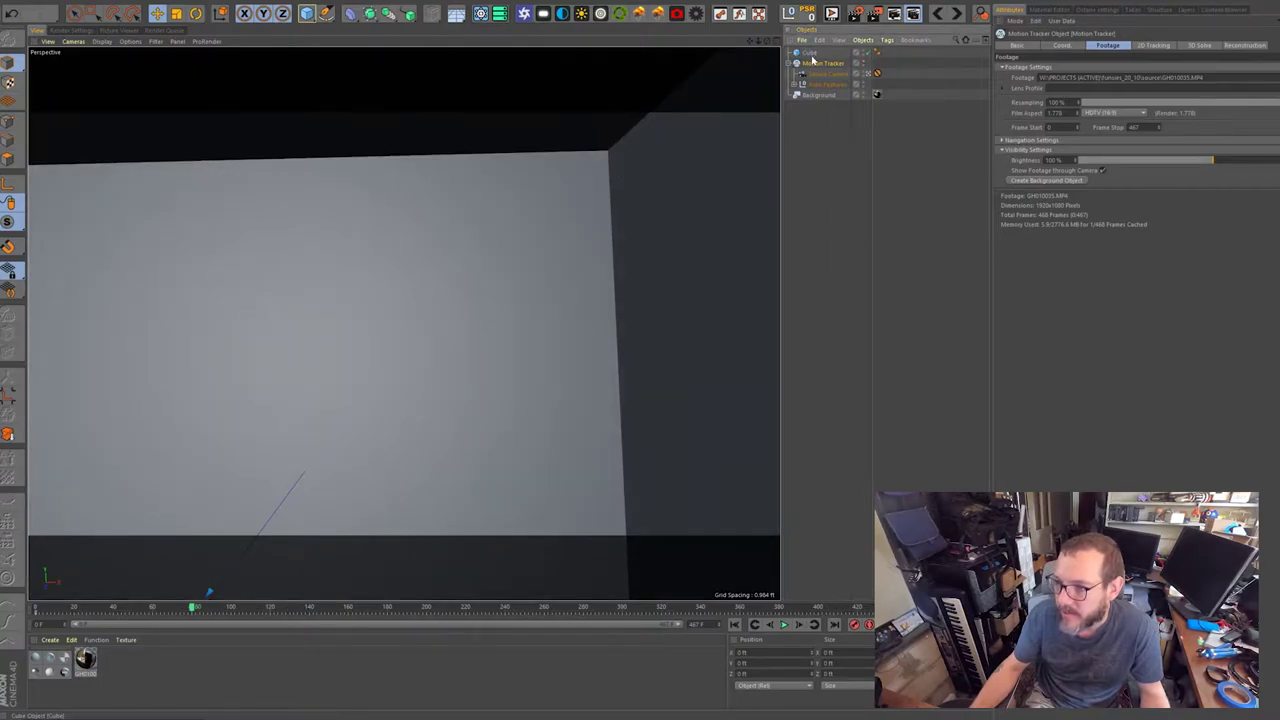
pyautogui.click(822, 57)
pyautogui.doubleClick(863, 51)
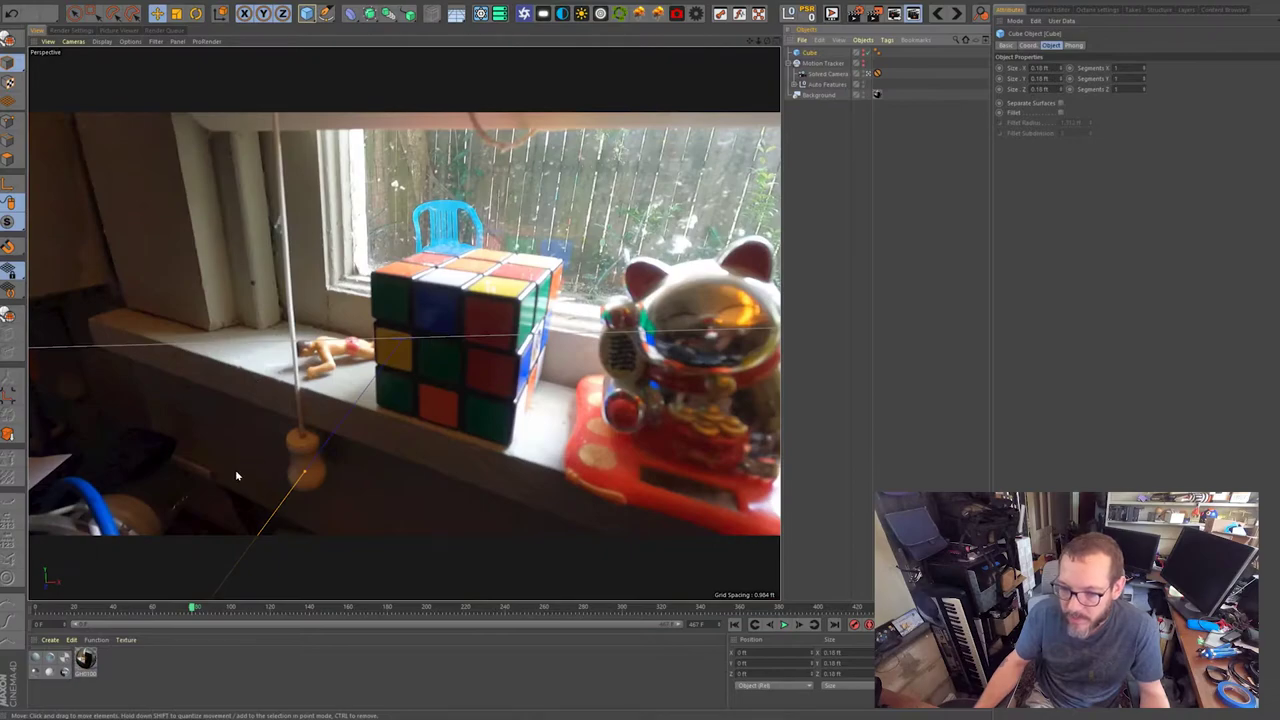
# Add a null inside the Motion Tracker's hierarchy, above the Solved Camera.
pyautogui.click(841, 80)
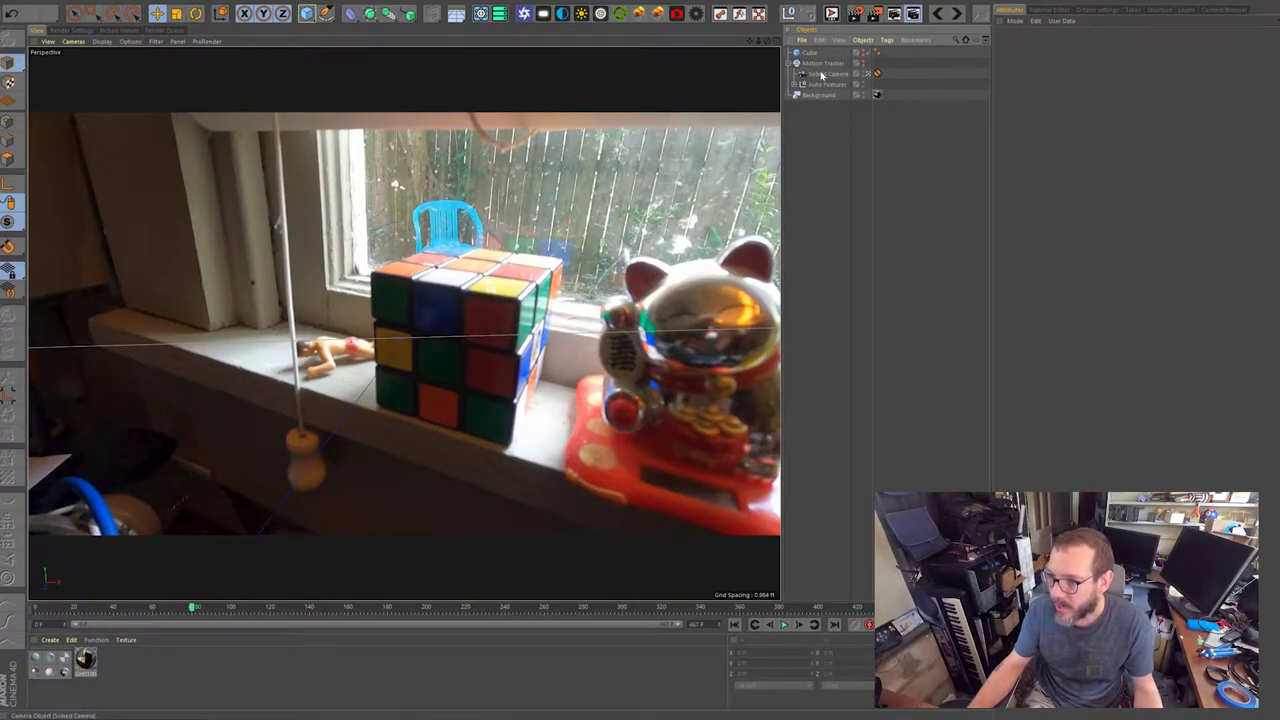
pyautogui.click(822, 63)
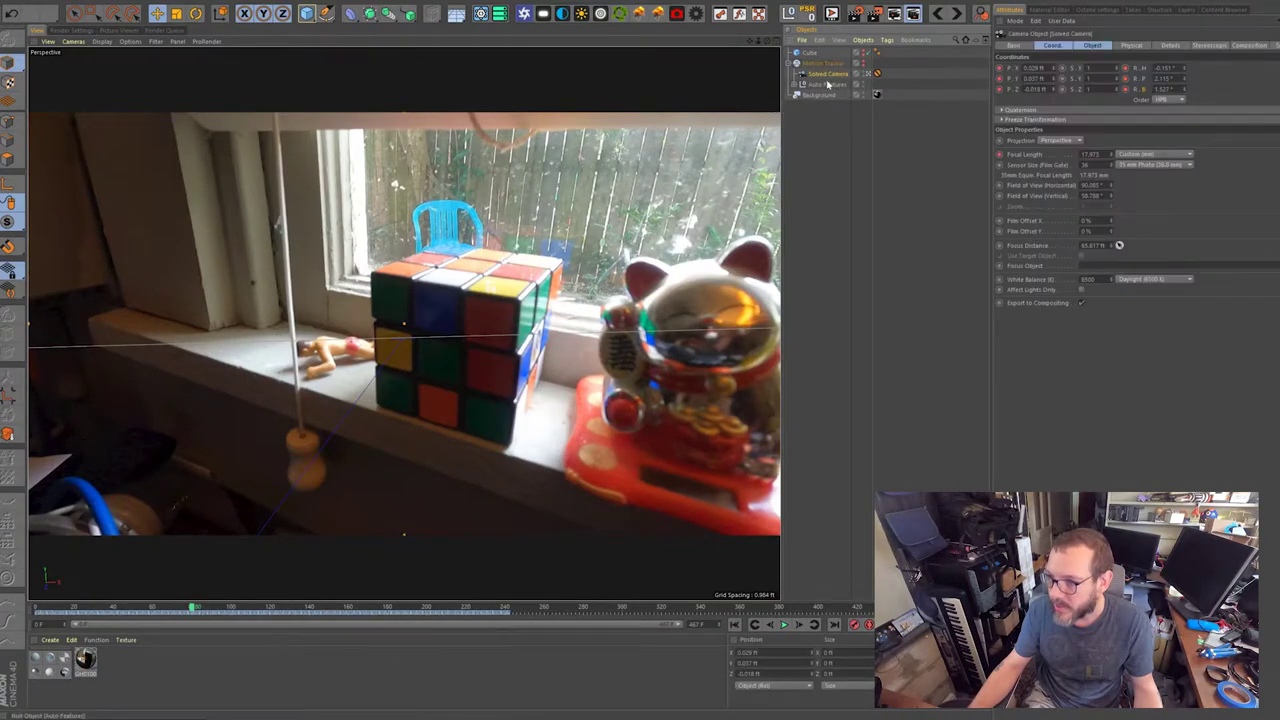
pyautogui.keyDown('shift'); pyautogui.click(786, 13); pyautogui.keyUp('shift')
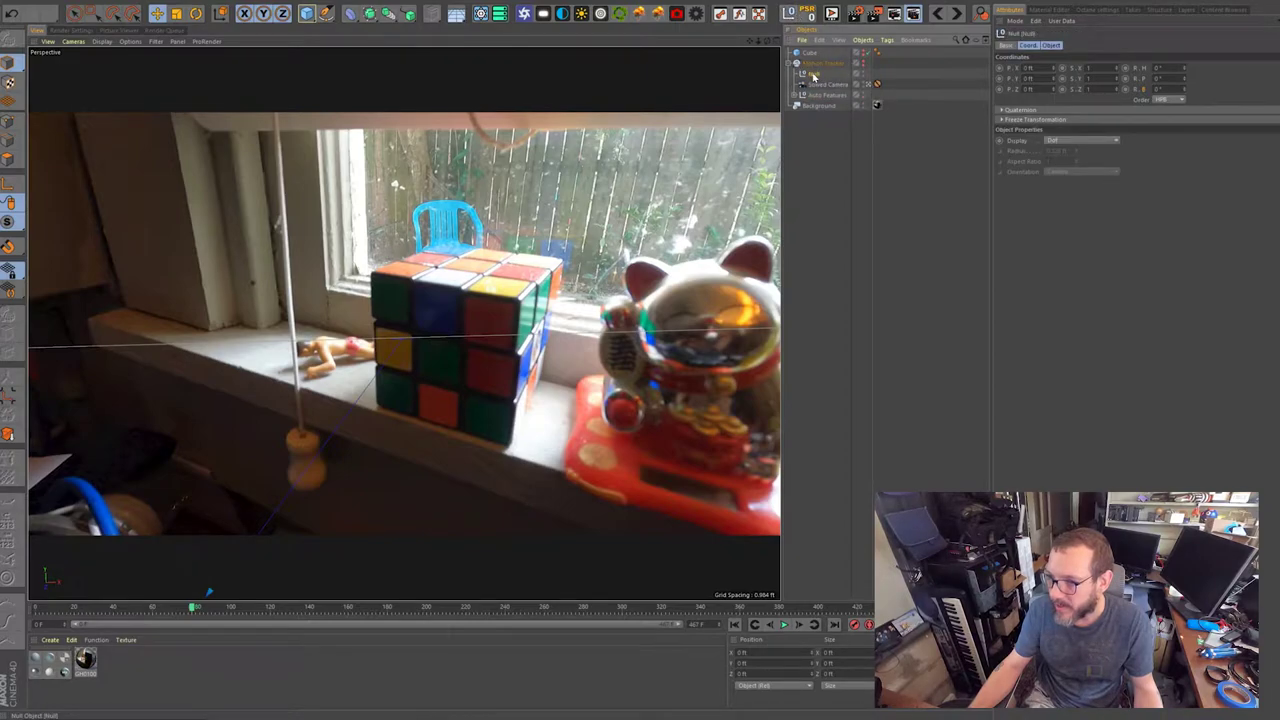
# Rename the new null as track part 1.
pyautogui.doubleClick(818, 74)
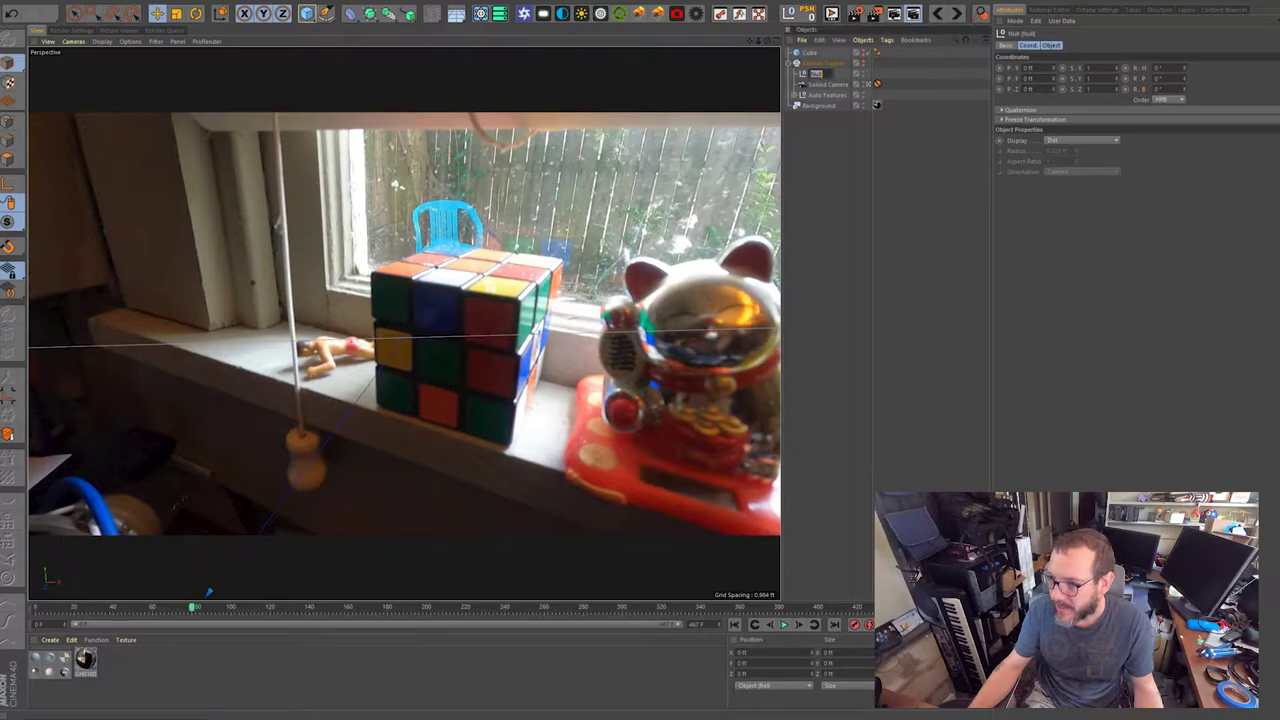
pyautogui.write('track part 1')
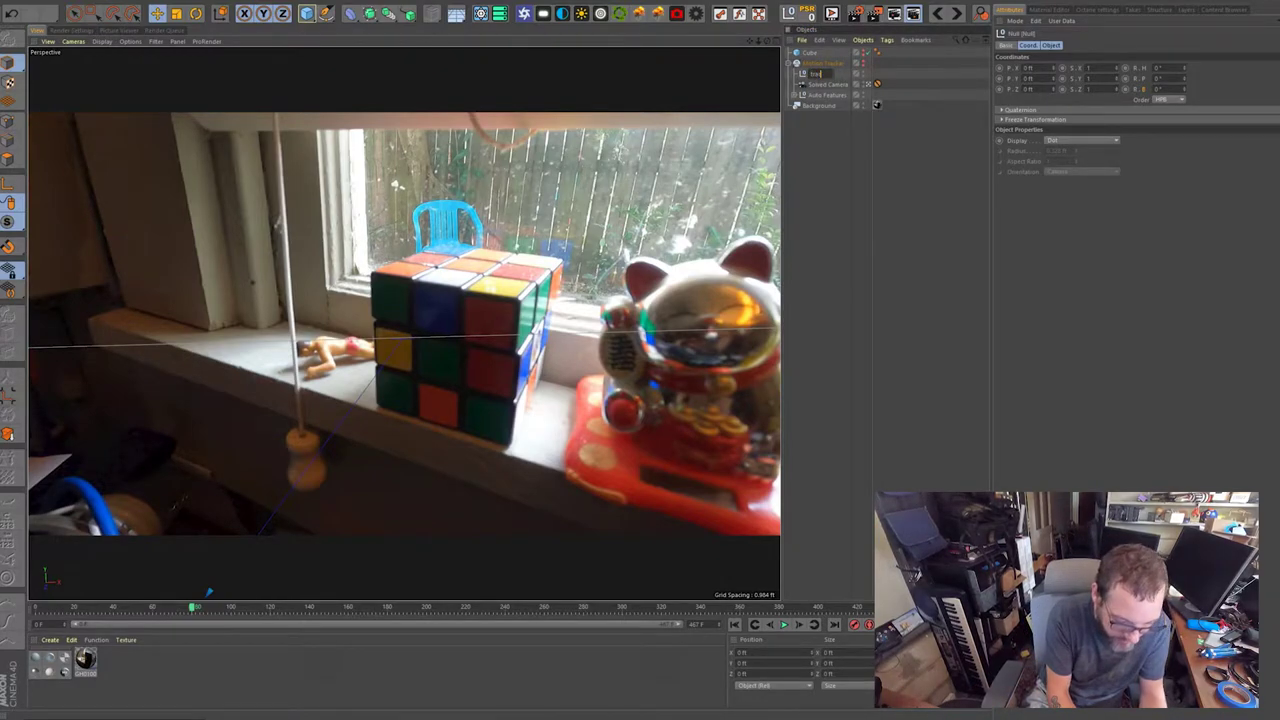
pyautogui.press('Return')
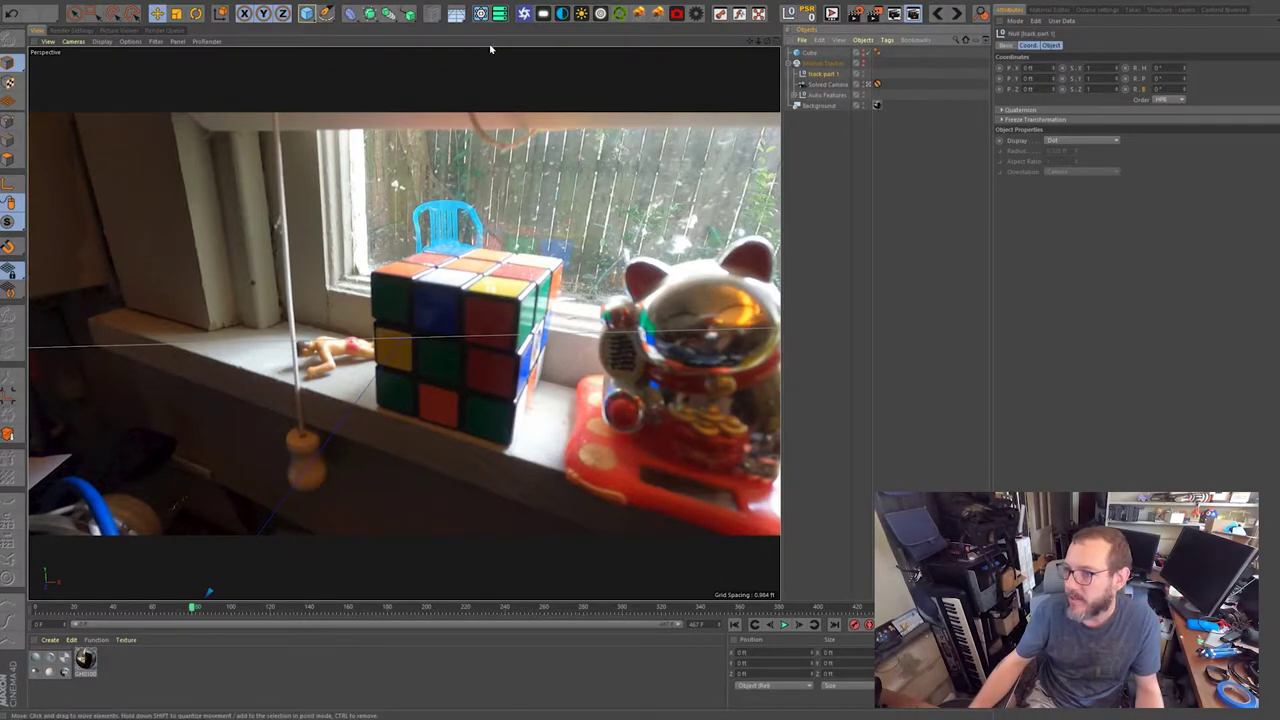
# Parent the Solved Camera and Auto Features to the track part 1 null outside the Motion Tracker, and delete the Motion Tracker.
pyautogui.keyDown('ctrl'); pyautogui.click(800, 85); pyautogui.keyUp('ctrl')
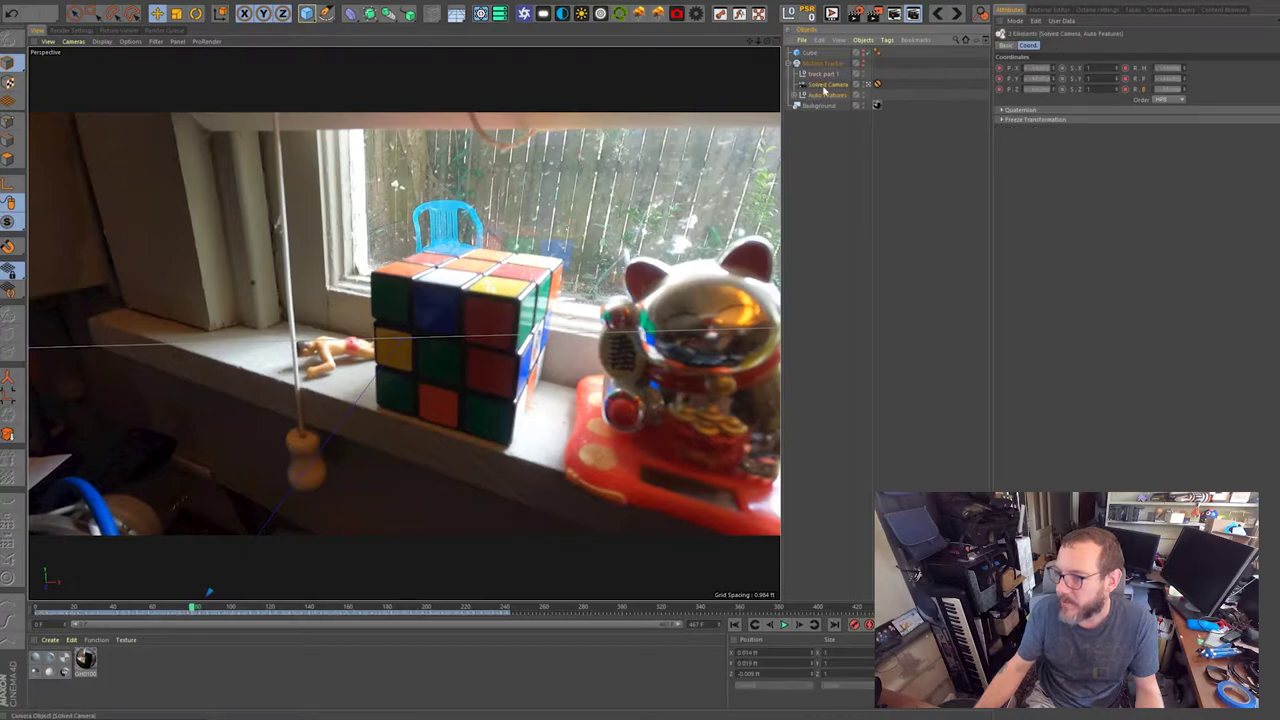
pyautogui.moveTo(821, 76); pyautogui.dragTo(822, 76)
pyautogui.click(814, 75)
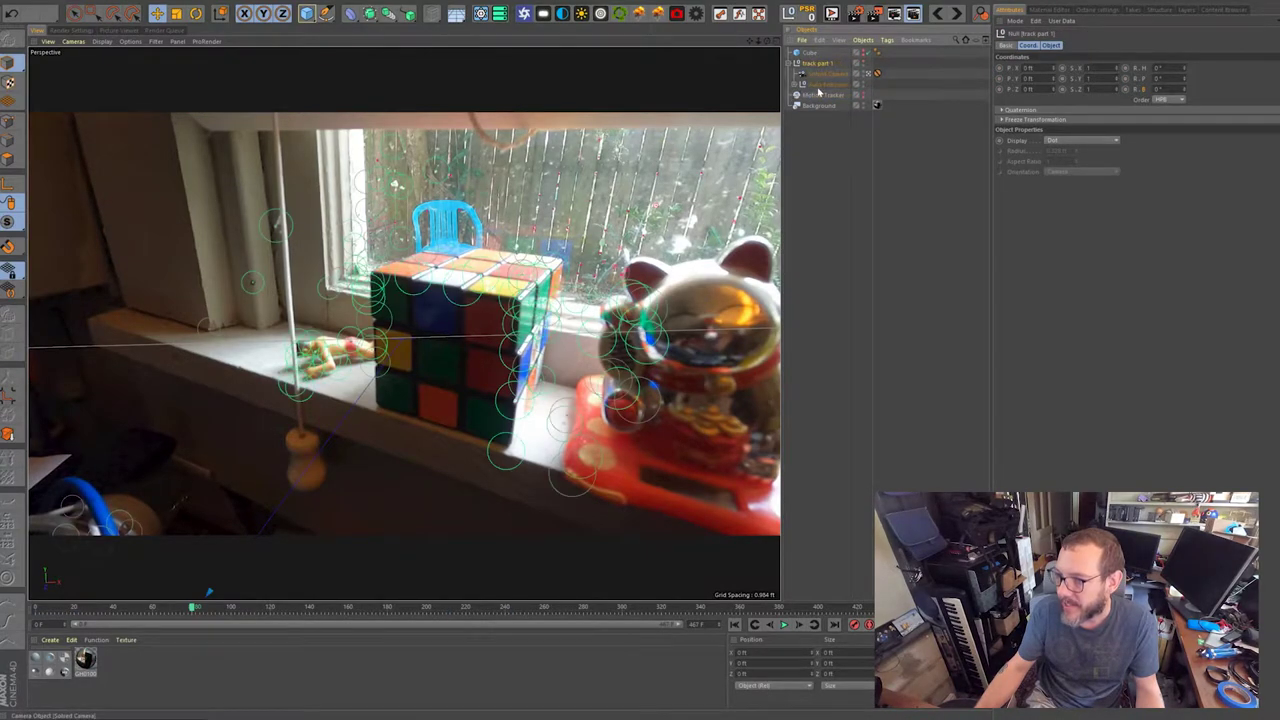
pyautogui.click(810, 96)
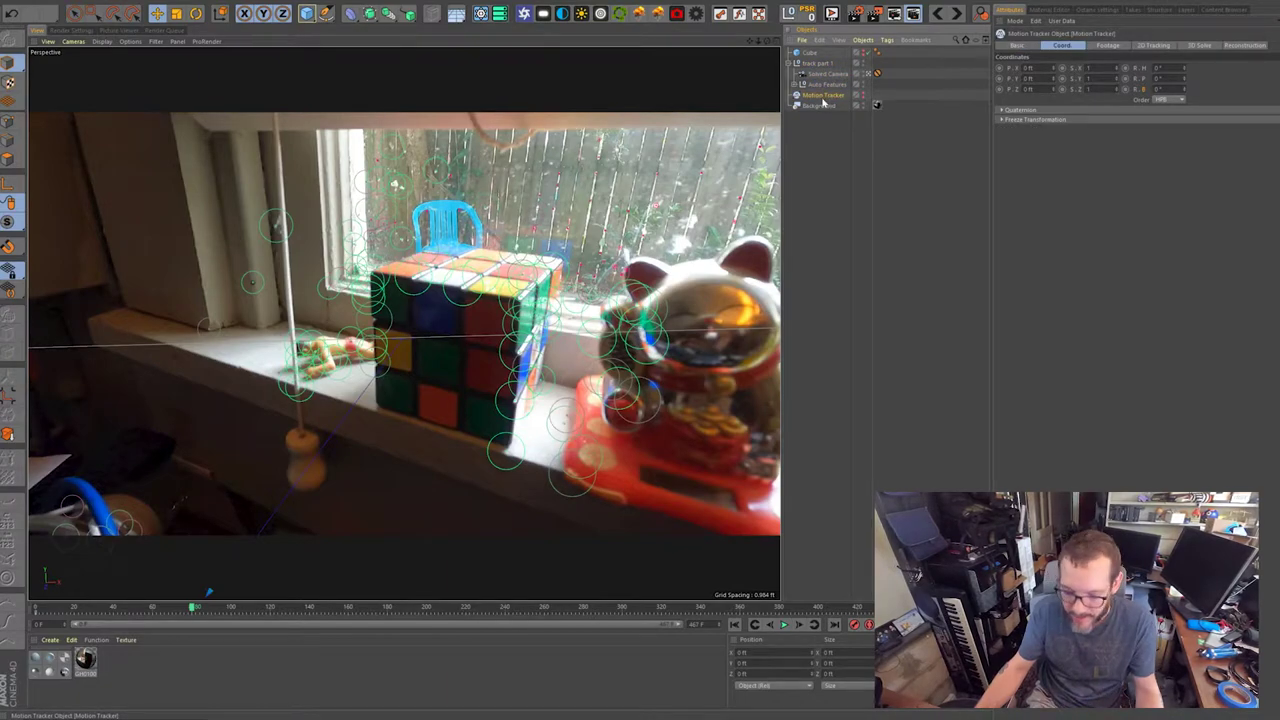
pyautogui.press('Delete')
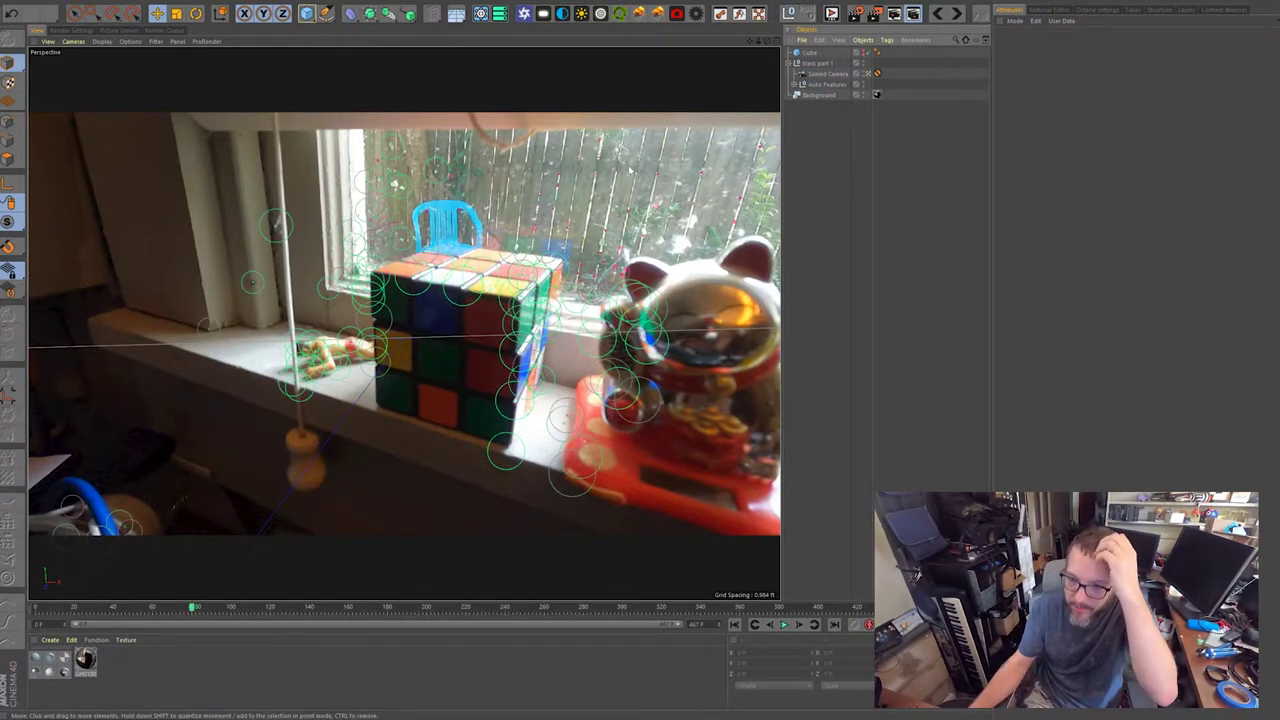
# At frame 0, set the display of four tracked features at the Rubik's cube's corners to Diamond.
pyautogui.moveTo(193, 612); pyautogui.dragTo(122, 606)
pyautogui.moveTo(18, 603); pyautogui.dragTo(20, 604)
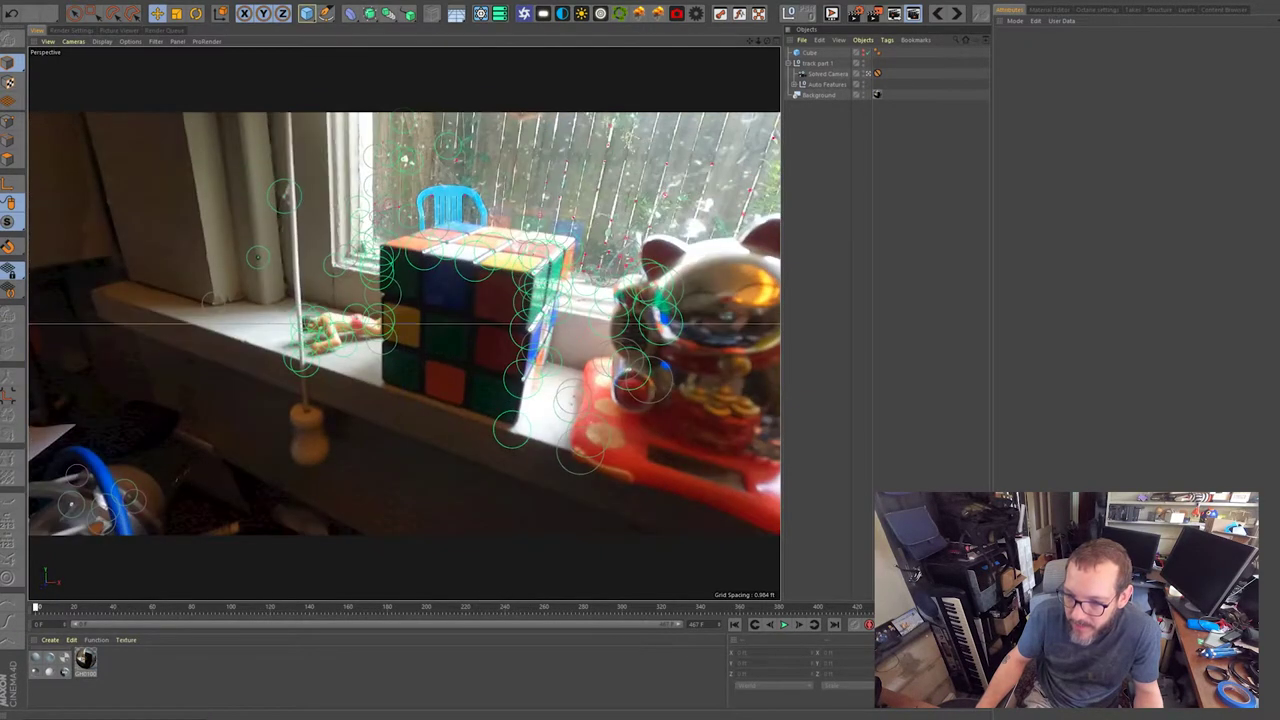
pyautogui.click(401, 243)
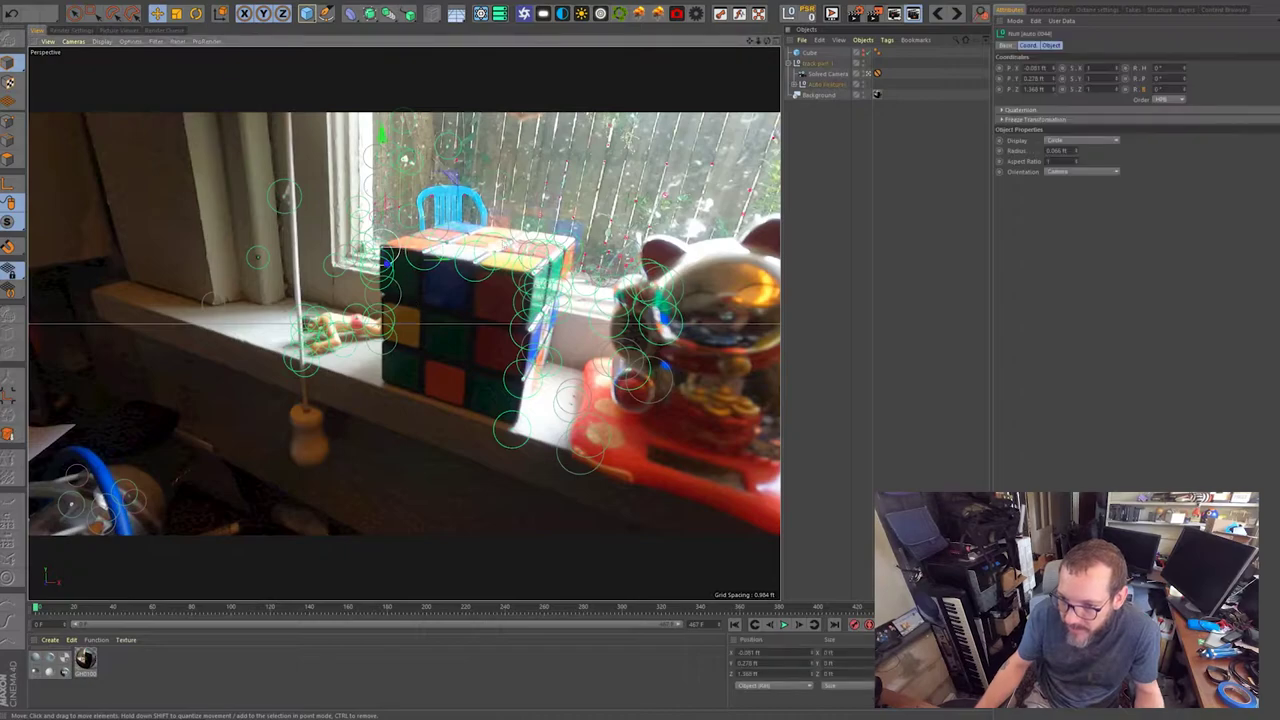
pyautogui.keyDown('shift'); pyautogui.click(510, 421); pyautogui.keyUp('shift')
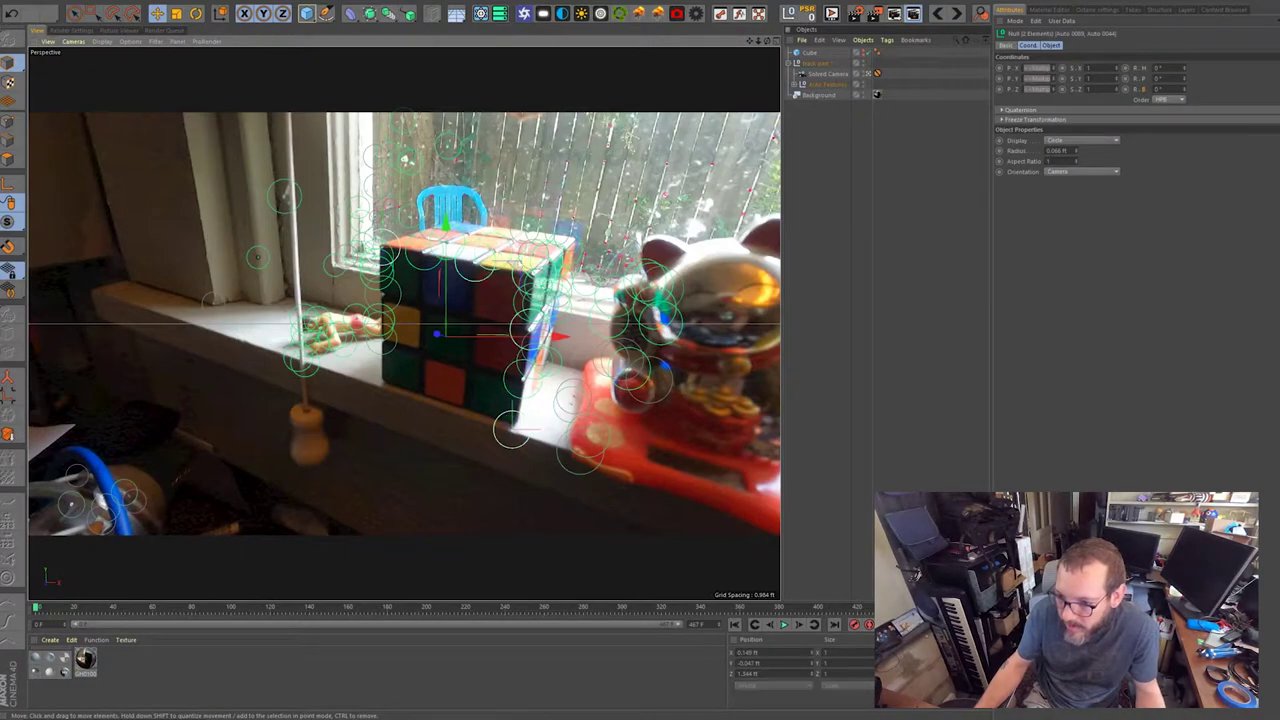
pyautogui.keyDown('shift'); pyautogui.click(517, 284); pyautogui.keyUp('shift')
pyautogui.keyDown('shift'); pyautogui.click(581, 256); pyautogui.keyUp('shift')
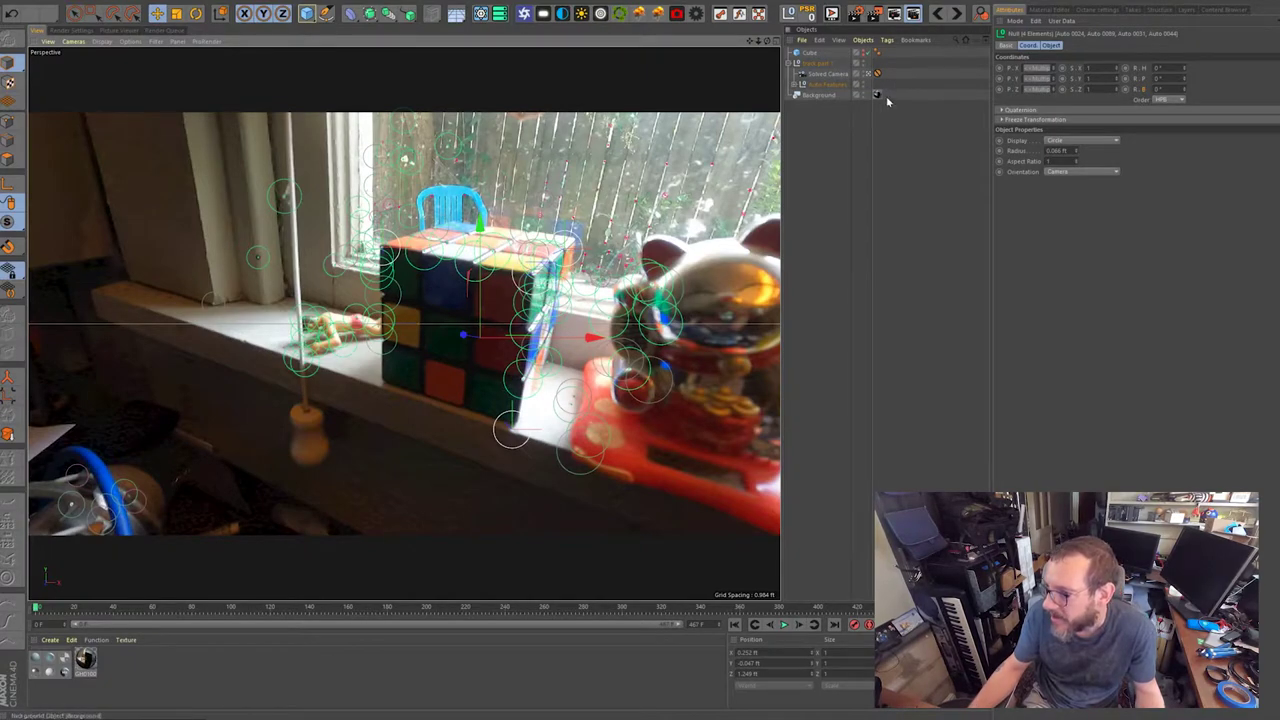
pyautogui.click(798, 86)
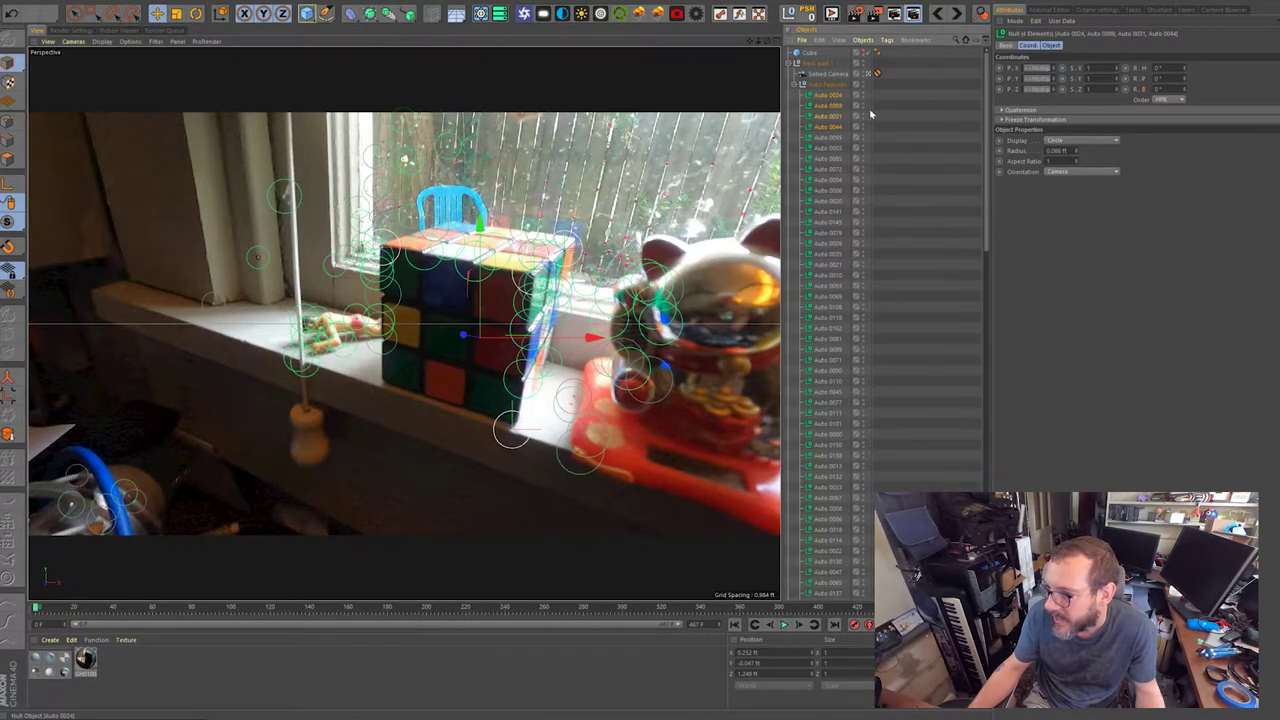
pyautogui.click(1076, 141)
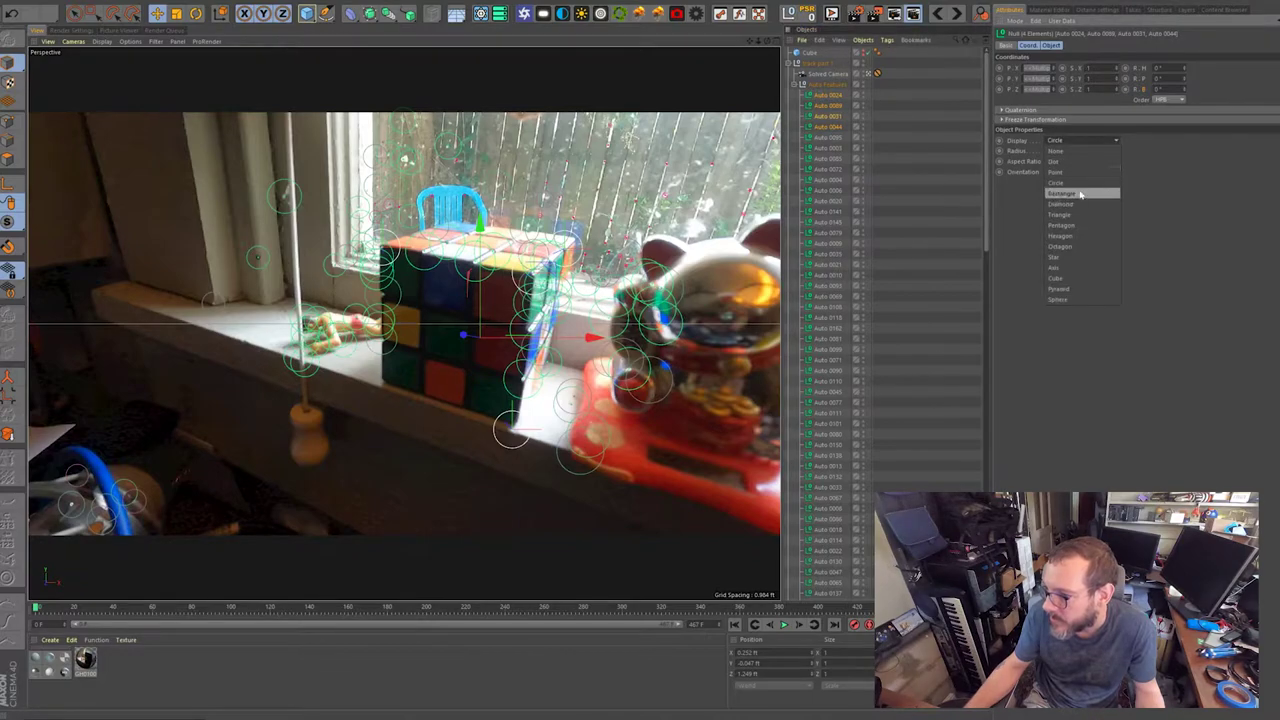
pyautogui.click(1078, 205)
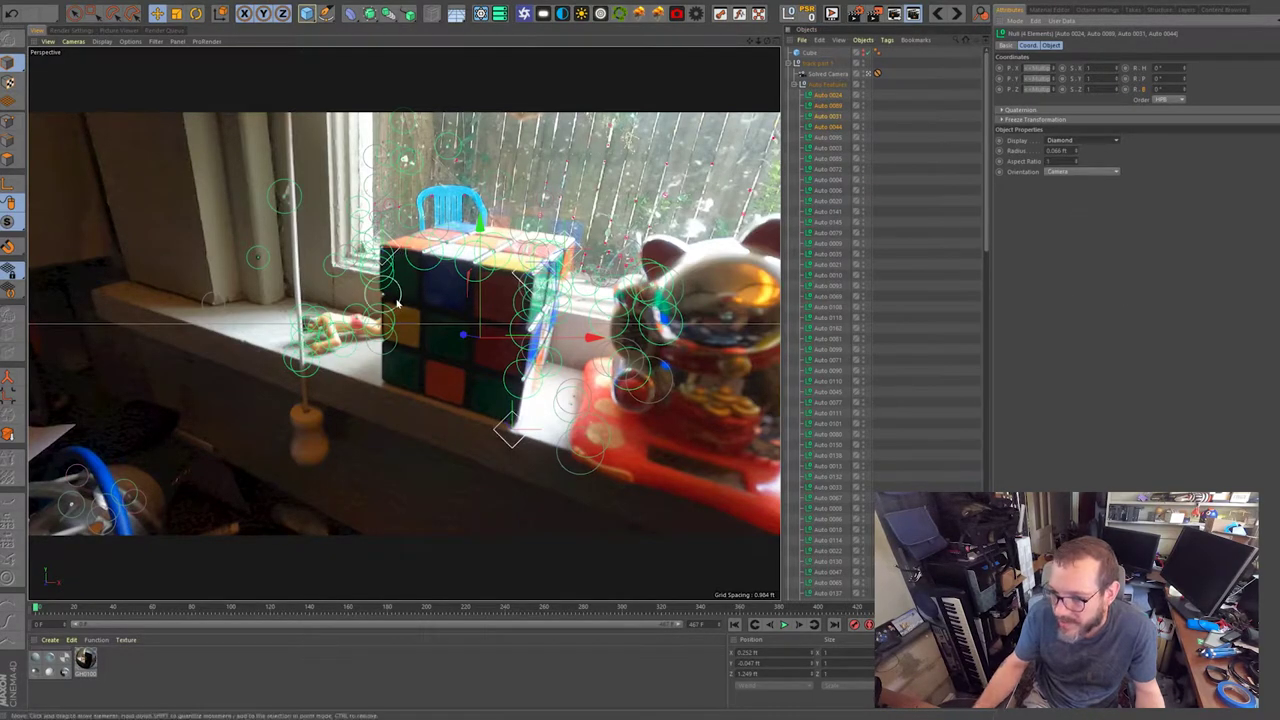
# Switch from the solved camera to a free perspective view and examine how the diamond features are arranged.
pyautogui.middleClick(396, 322)
pyautogui.middleClick(271, 457)
pyautogui.keyDown('alt'); pyautogui.moveTo(597, 326); pyautogui.dragTo(471, 347, button='middle'); pyautogui.keyUp('alt')
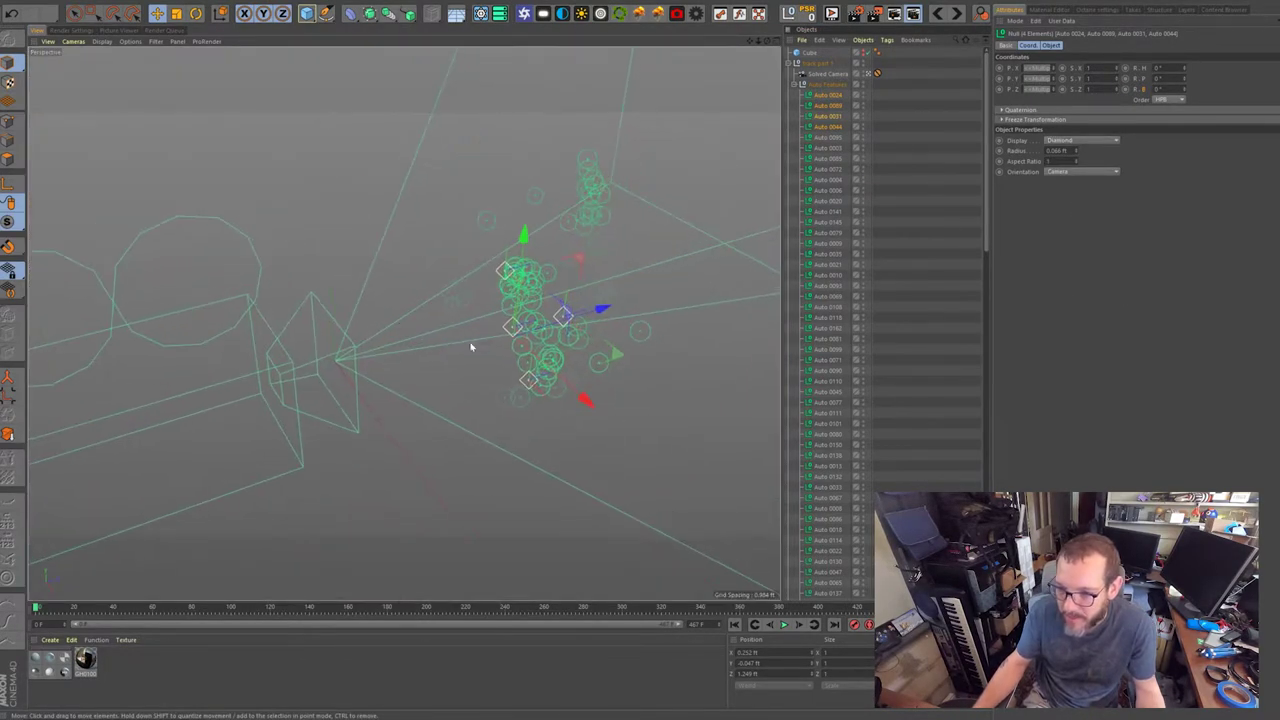
pyautogui.hotkey('ctrl', 'b')
pyautogui.click(40, 31)
pyautogui.click(73, 41)
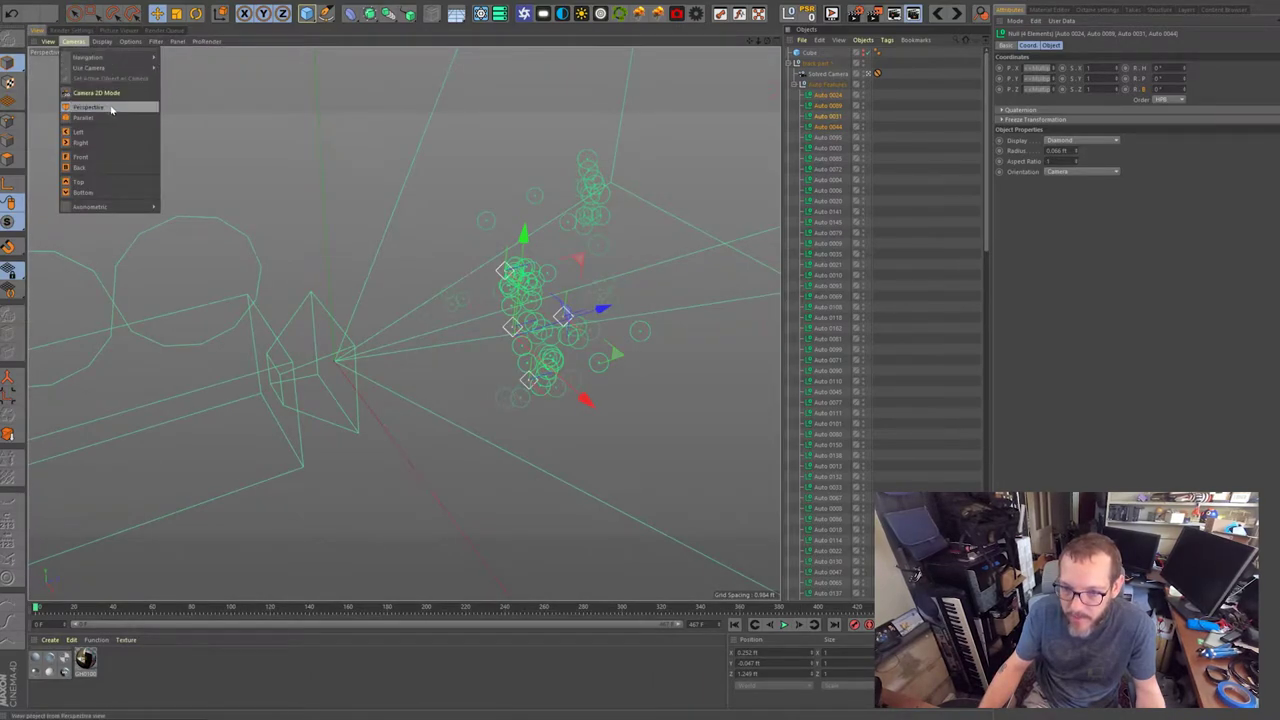
pyautogui.click(105, 107)
pyautogui.keyDown('alt'); pyautogui.moveTo(524, 329); pyautogui.dragTo(430, 350, button='middle'); pyautogui.keyUp('alt')
pyautogui.scroll(-5, 428, 354)
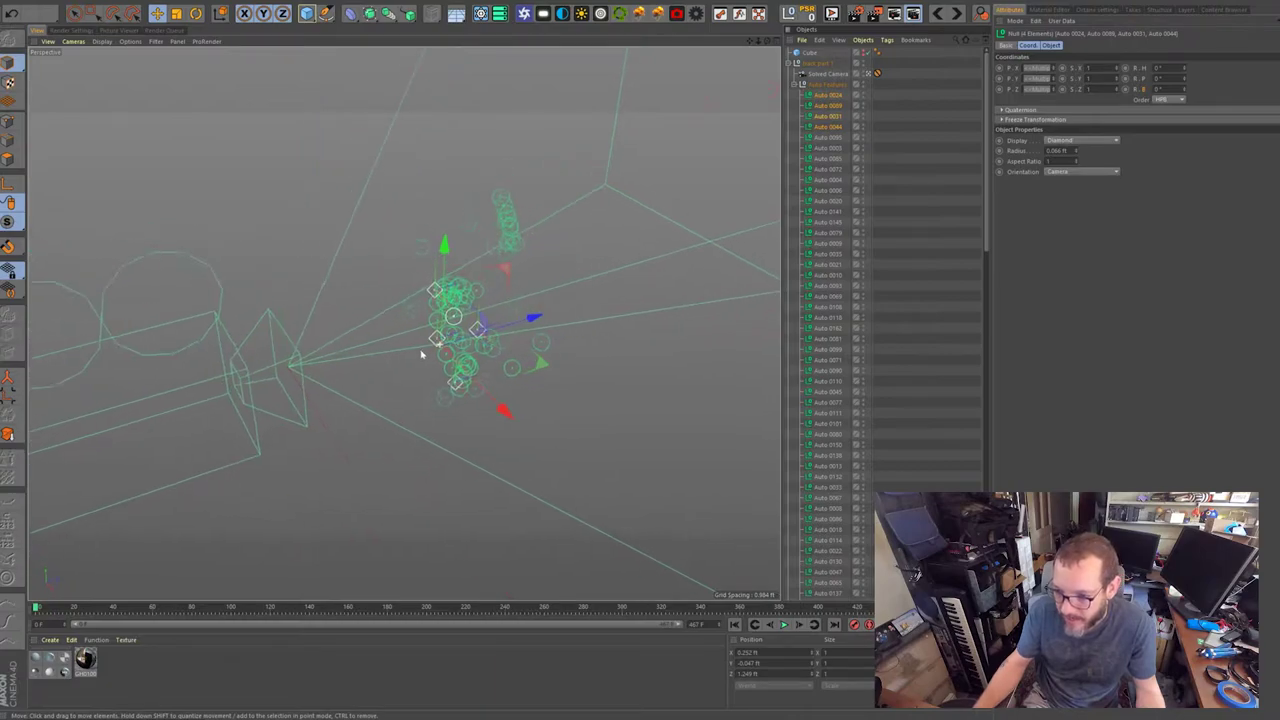
pyautogui.scroll(8, 468, 336)
pyautogui.keyDown('alt'); pyautogui.moveTo(475, 331); pyautogui.dragTo(502, 311); pyautogui.keyUp('alt')
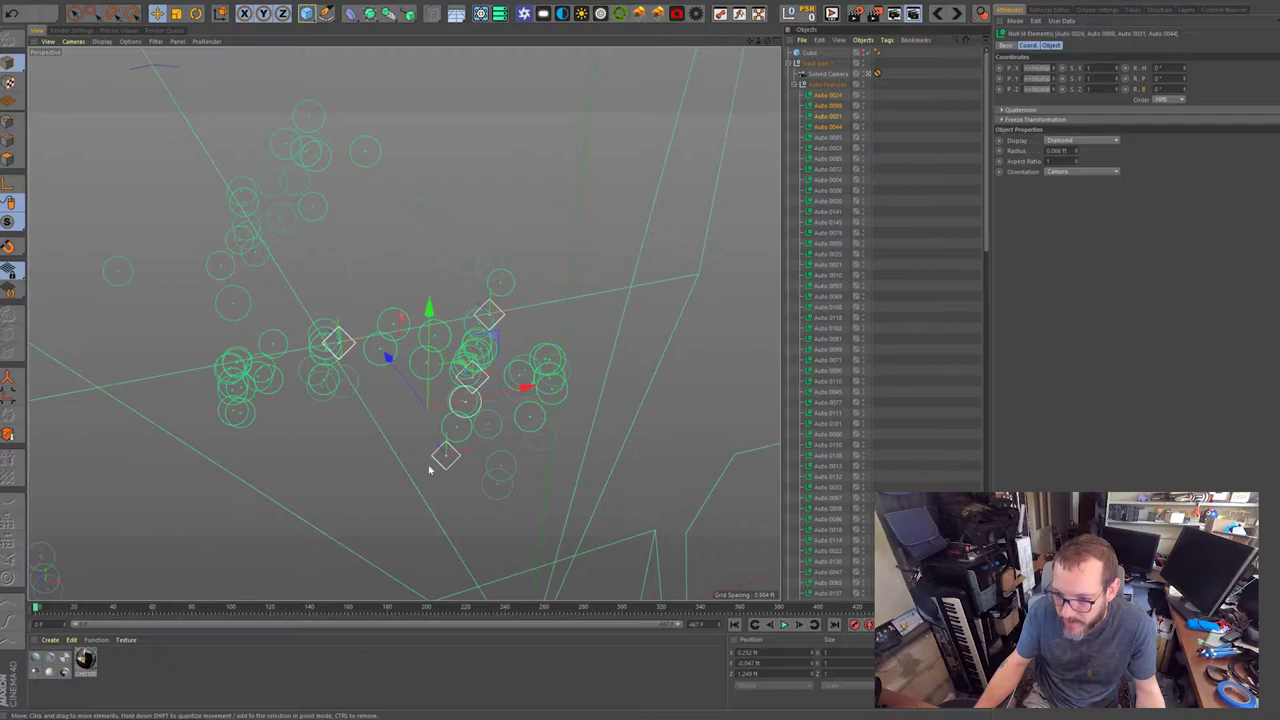
# Unhide the reference cube and move it in among the tracked features of the Rubik's cube.
pyautogui.click(864, 54)
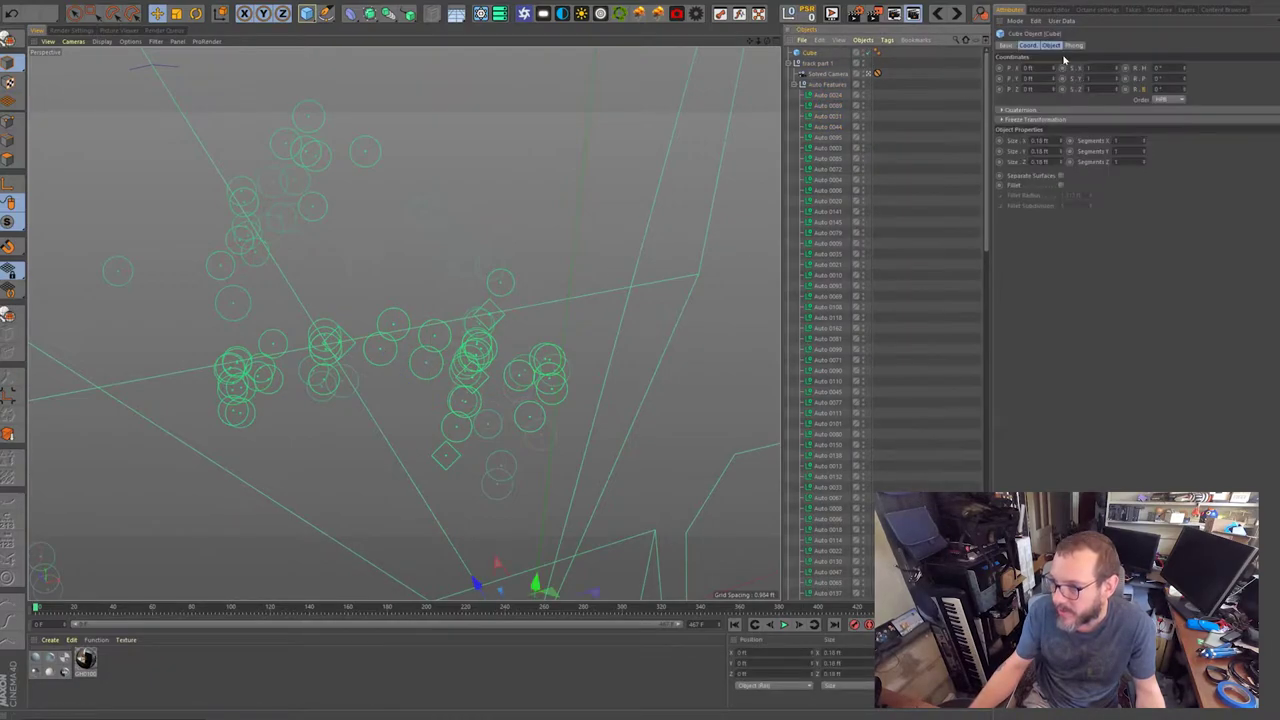
pyautogui.keyDown('alt'); pyautogui.moveTo(450, 412); pyautogui.dragTo(375, 474, button='right'); pyautogui.keyUp('alt')
pyautogui.keyDown('alt'); pyautogui.moveTo(458, 455); pyautogui.dragTo(497, 377, button='middle'); pyautogui.keyUp('alt')
pyautogui.keyDown('alt'); pyautogui.moveTo(459, 391); pyautogui.dragTo(560, 398, button='right'); pyautogui.keyUp('alt')
pyautogui.keyDown('alt'); pyautogui.moveTo(463, 393); pyautogui.dragTo(476, 456); pyautogui.keyUp('alt')
pyautogui.moveTo(495, 329); pyautogui.dragTo(424, 141)
pyautogui.keyDown('alt'); pyautogui.moveTo(424, 141); pyautogui.dragTo(478, 150, button='right'); pyautogui.keyUp('alt')
pyautogui.keyDown('alt'); pyautogui.moveTo(410, 322); pyautogui.dragTo(414, 276); pyautogui.keyUp('alt')
# Move the cube closer to the diamond features, to about X 0.362 ft, Y -0.024 ft and Z 1.529 ft.
pyautogui.click(199, 17)
pyautogui.keyDown('alt'); pyautogui.moveTo(397, 323); pyautogui.dragTo(364, 381); pyautogui.keyUp('alt')
pyautogui.moveTo(447, 330); pyautogui.dragTo(439, 390)
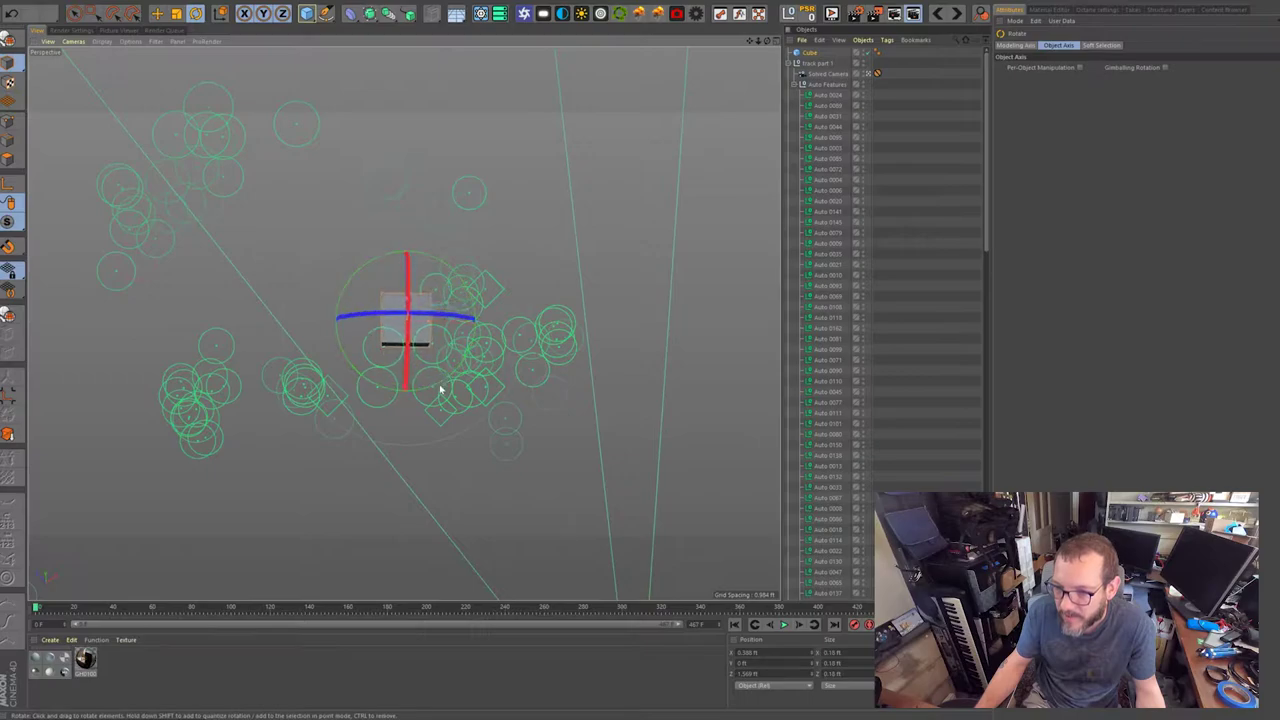
pyautogui.click(157, 12)
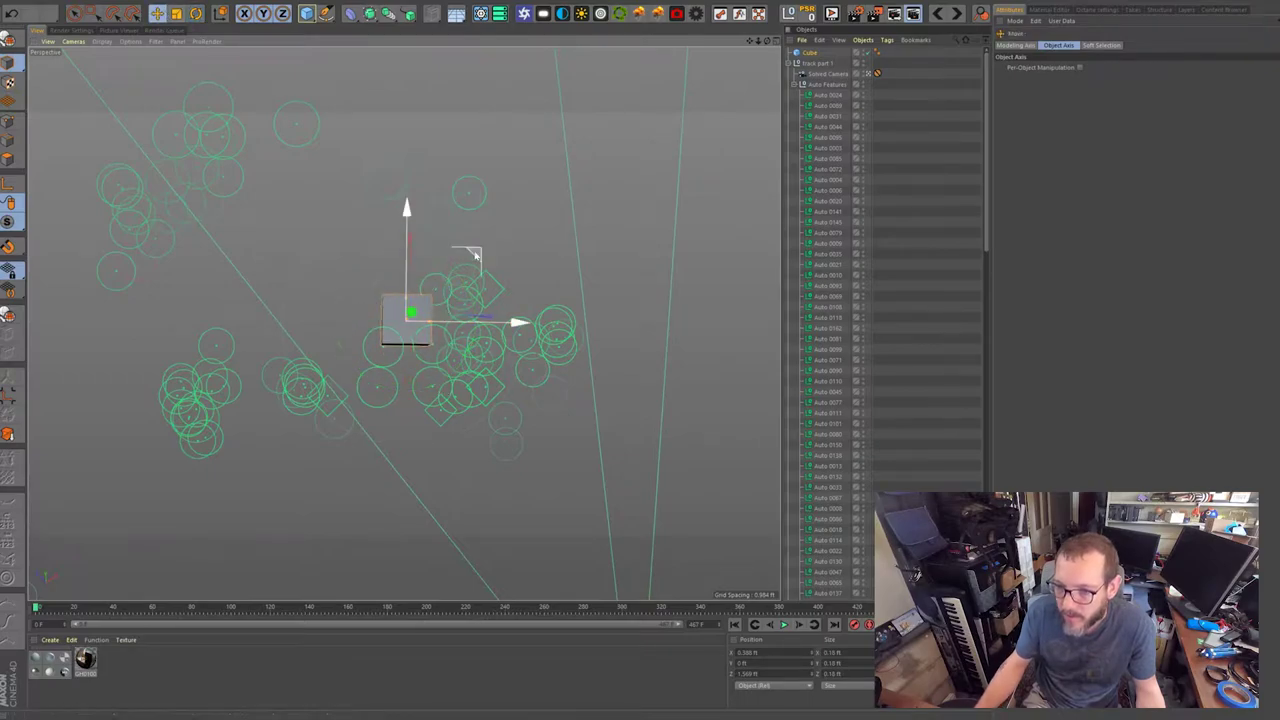
pyautogui.keyDown('alt'); pyautogui.moveTo(423, 380); pyautogui.dragTo(450, 195); pyautogui.keyUp('alt')
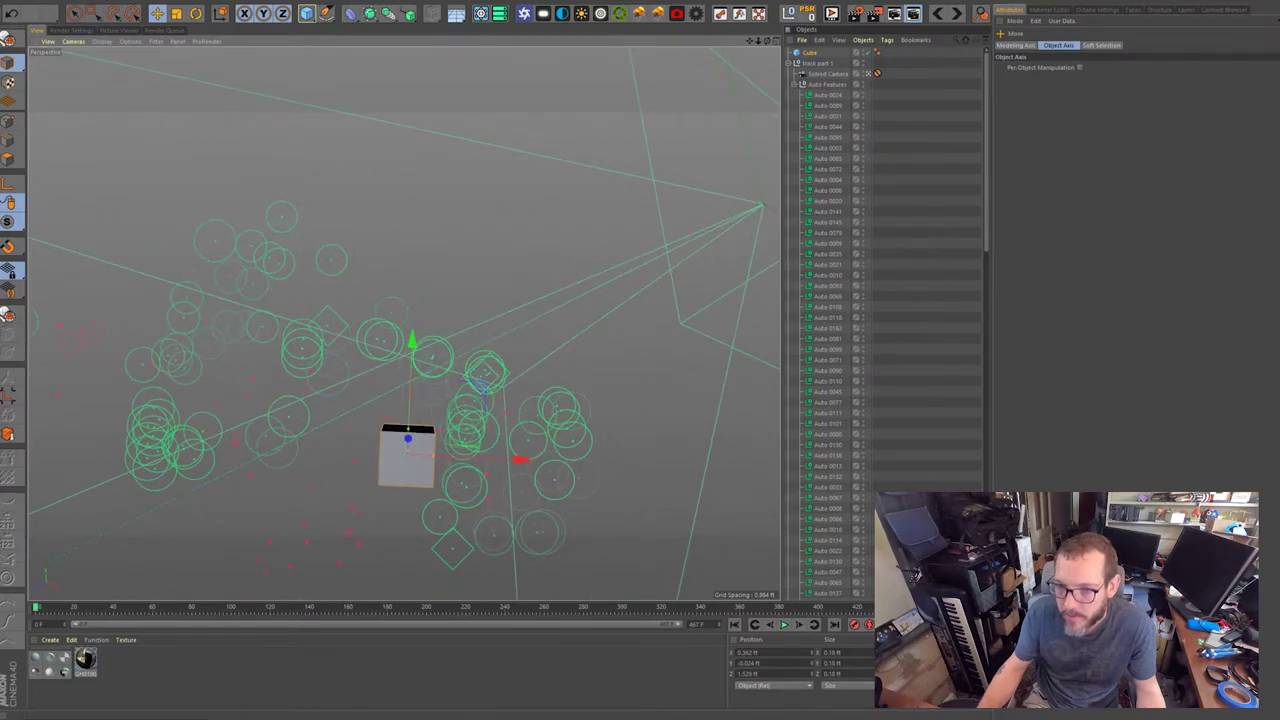
# Rotate the cube to follow the tilt of the diamond features and adjust its position beside them.
pyautogui.click(196, 13)
pyautogui.moveTo(390, 392); pyautogui.dragTo(409, 384)
pyautogui.keyDown('alt'); pyautogui.moveTo(407, 444); pyautogui.dragTo(491, 417); pyautogui.keyUp('alt')
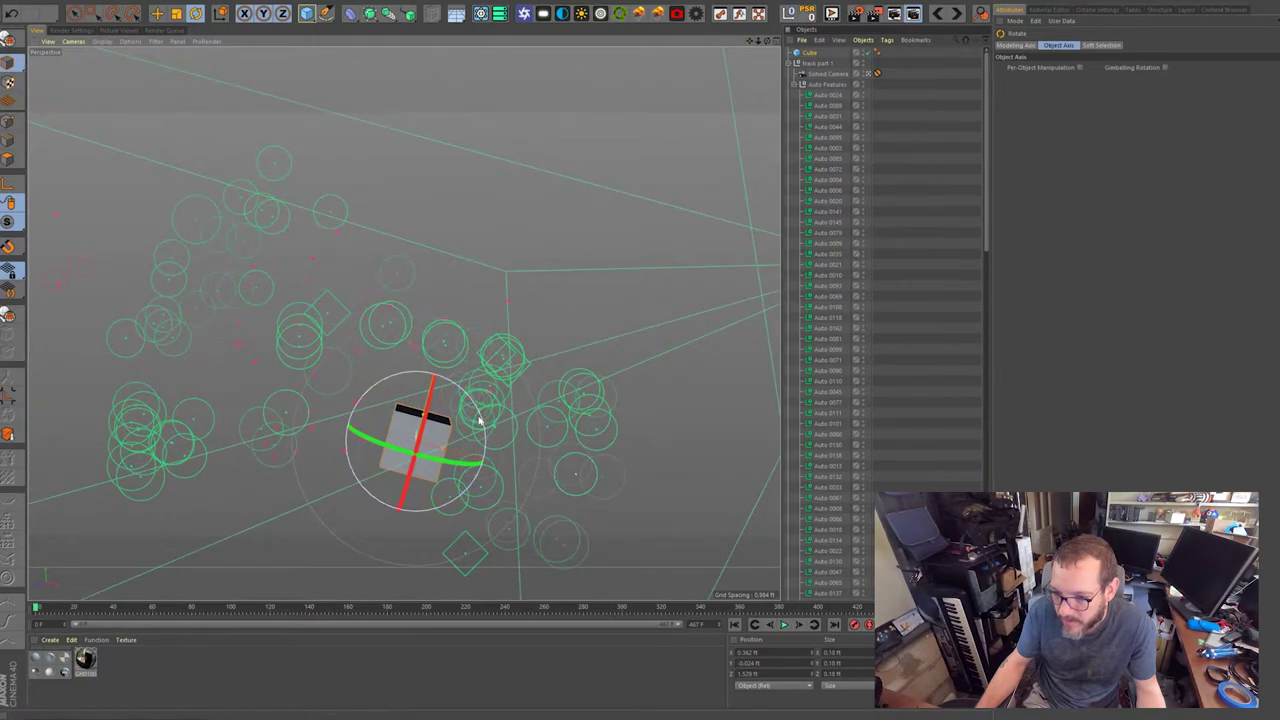
pyautogui.click(159, 13)
pyautogui.keyDown('alt'); pyautogui.moveTo(401, 392); pyautogui.dragTo(466, 334); pyautogui.keyUp('alt')
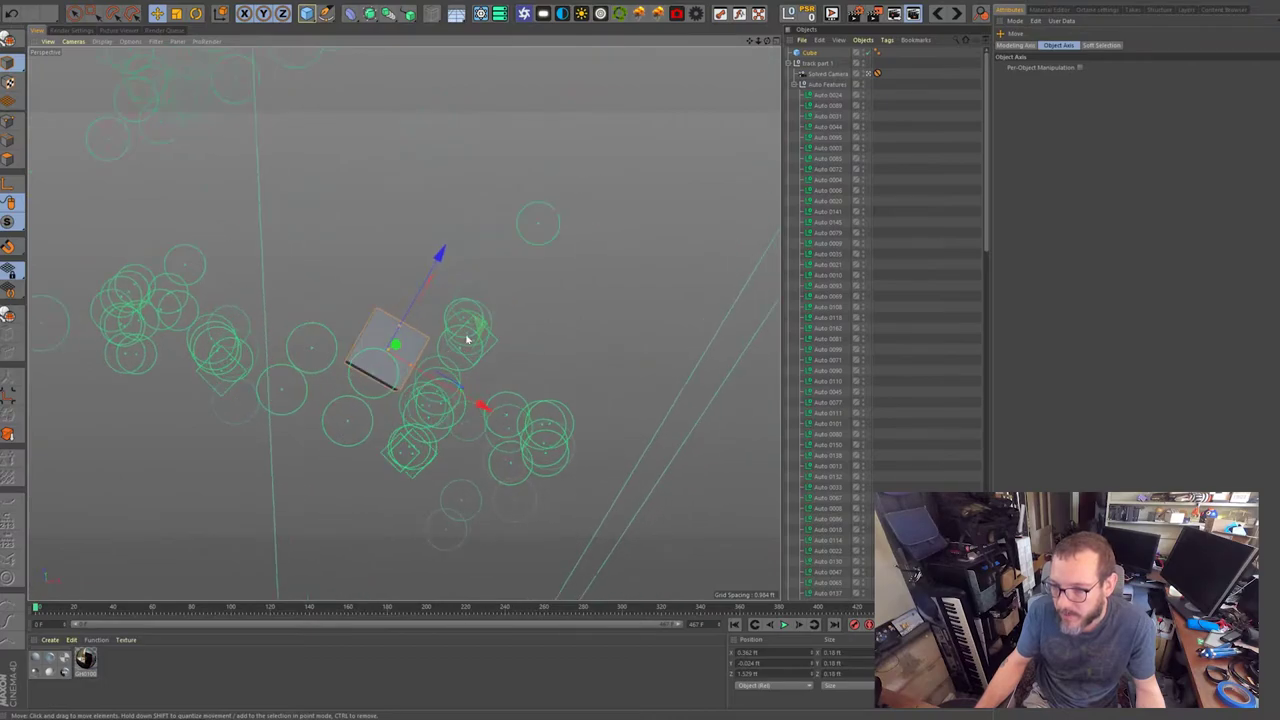
# Collapse the Auto Features list, select the track part 1 null and examine where its axis sits relative to the cube.
pyautogui.click(910, 83)
pyautogui.click(798, 85)
pyautogui.click(817, 63)
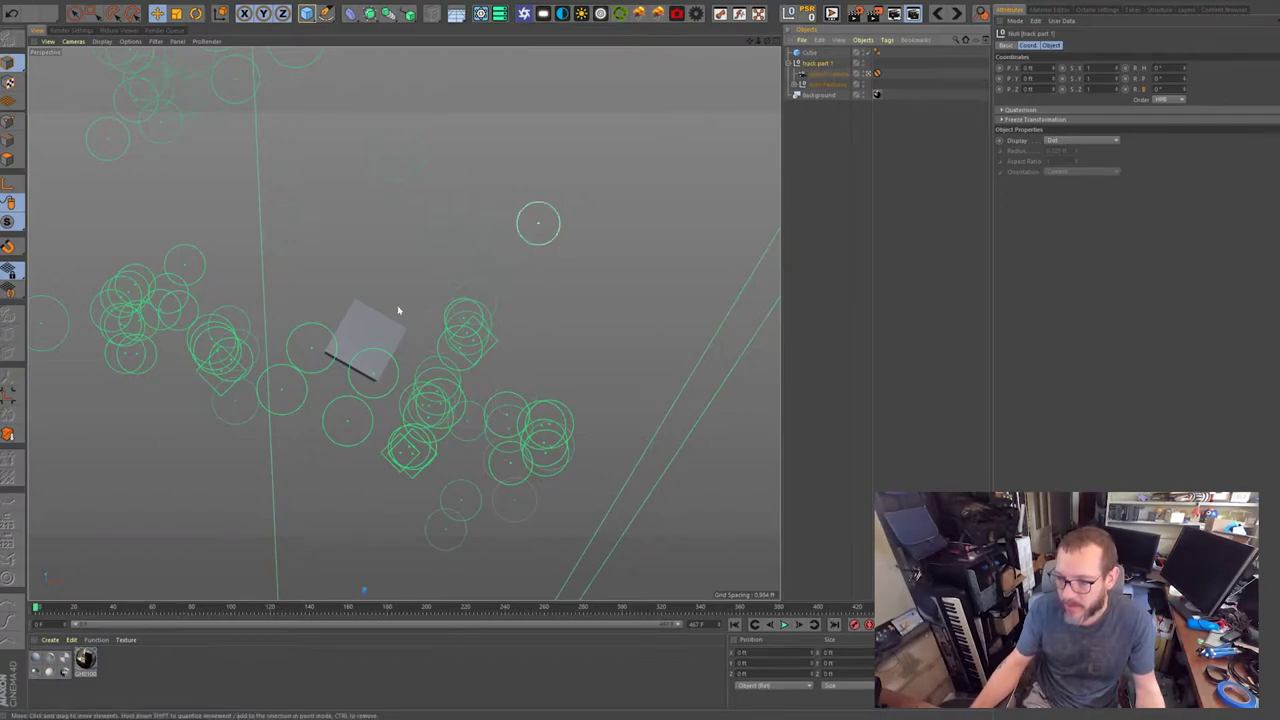
pyautogui.keyDown('alt'); pyautogui.moveTo(379, 338); pyautogui.dragTo(279, 379, button='right'); pyautogui.keyUp('alt')
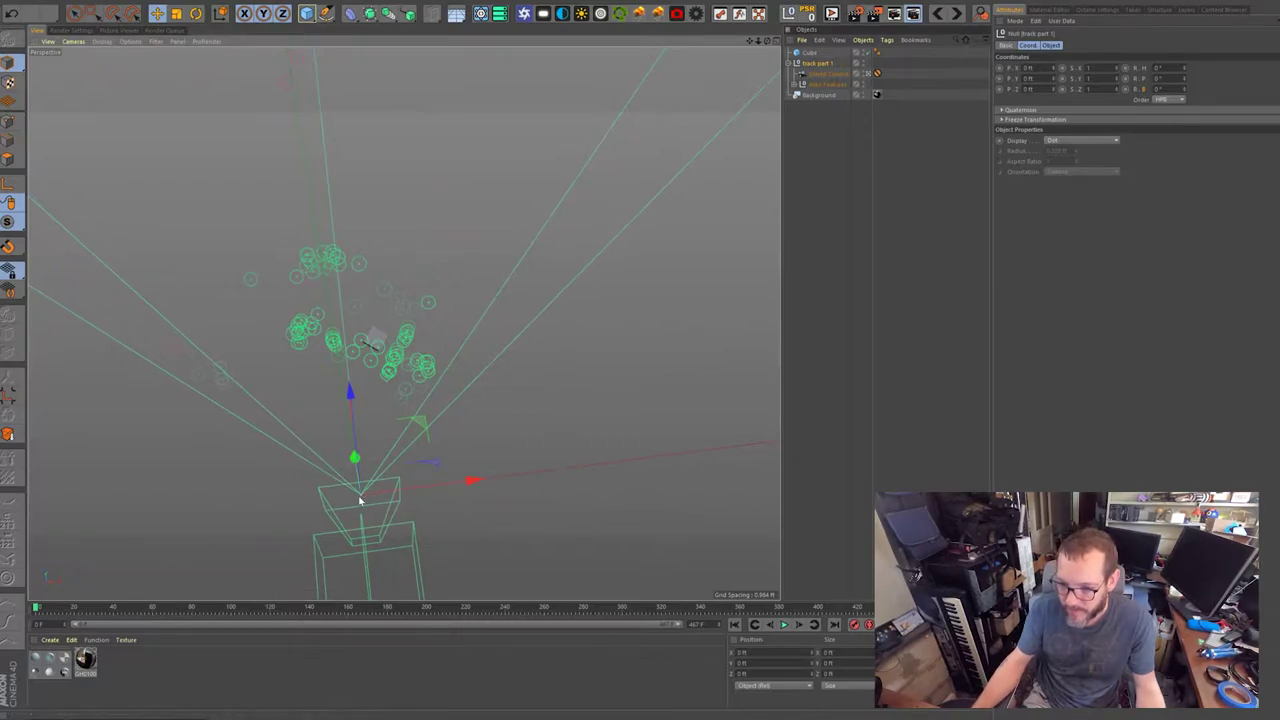
pyautogui.keyDown('alt'); pyautogui.moveTo(364, 502); pyautogui.dragTo(367, 320); pyautogui.keyUp('alt')
pyautogui.scroll(6, 395, 278)
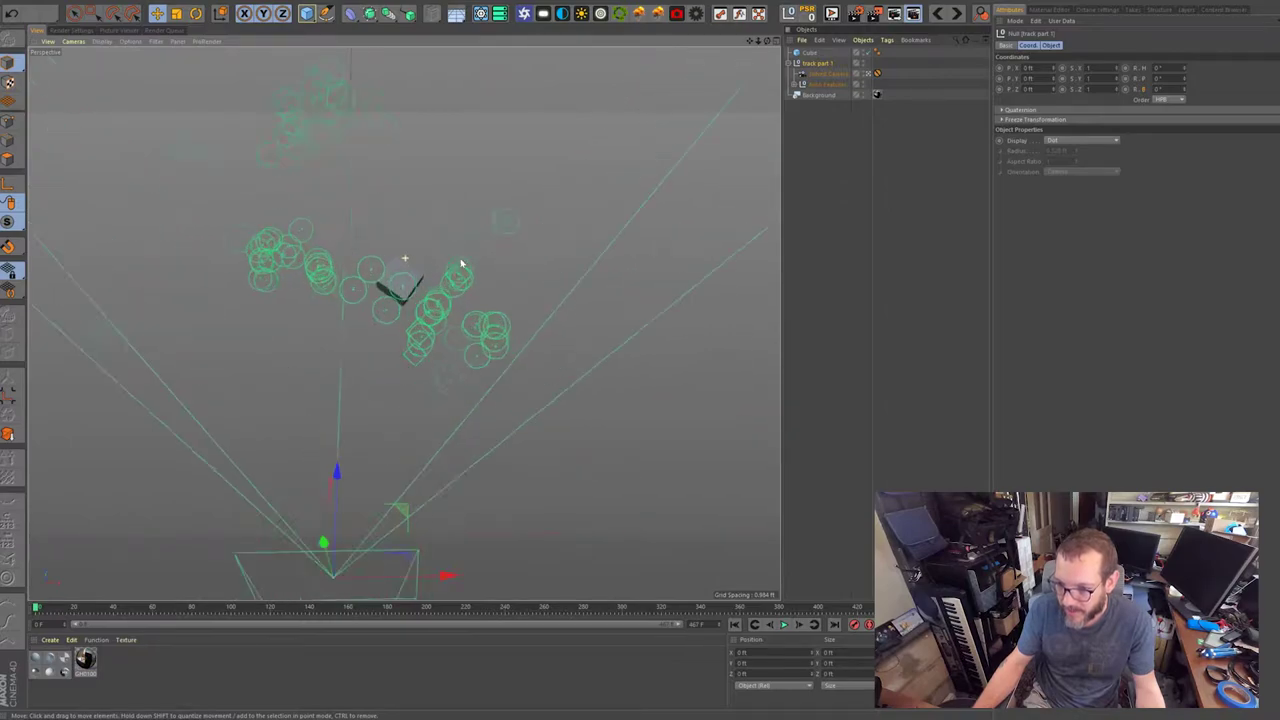
# Add a null as a child of the cube and reset the null's position, scale and rotation.
pyautogui.click(405, 284)
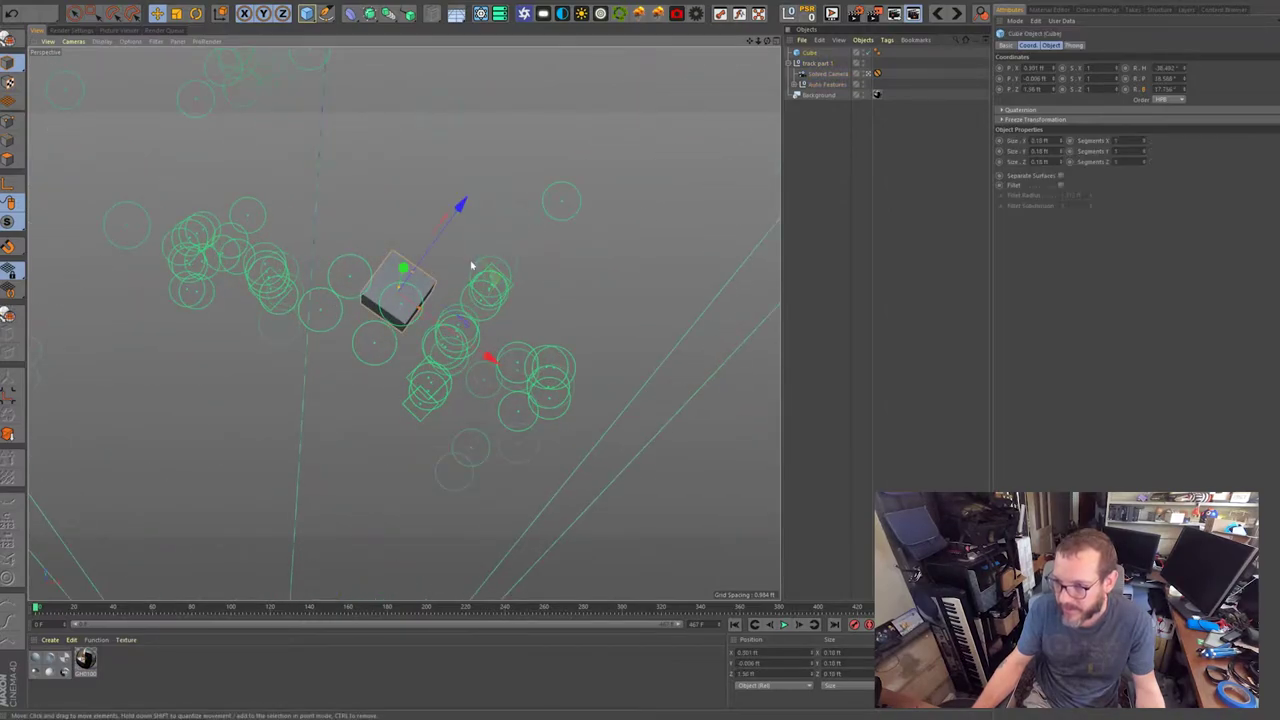
pyautogui.click(828, 121)
pyautogui.click(812, 54)
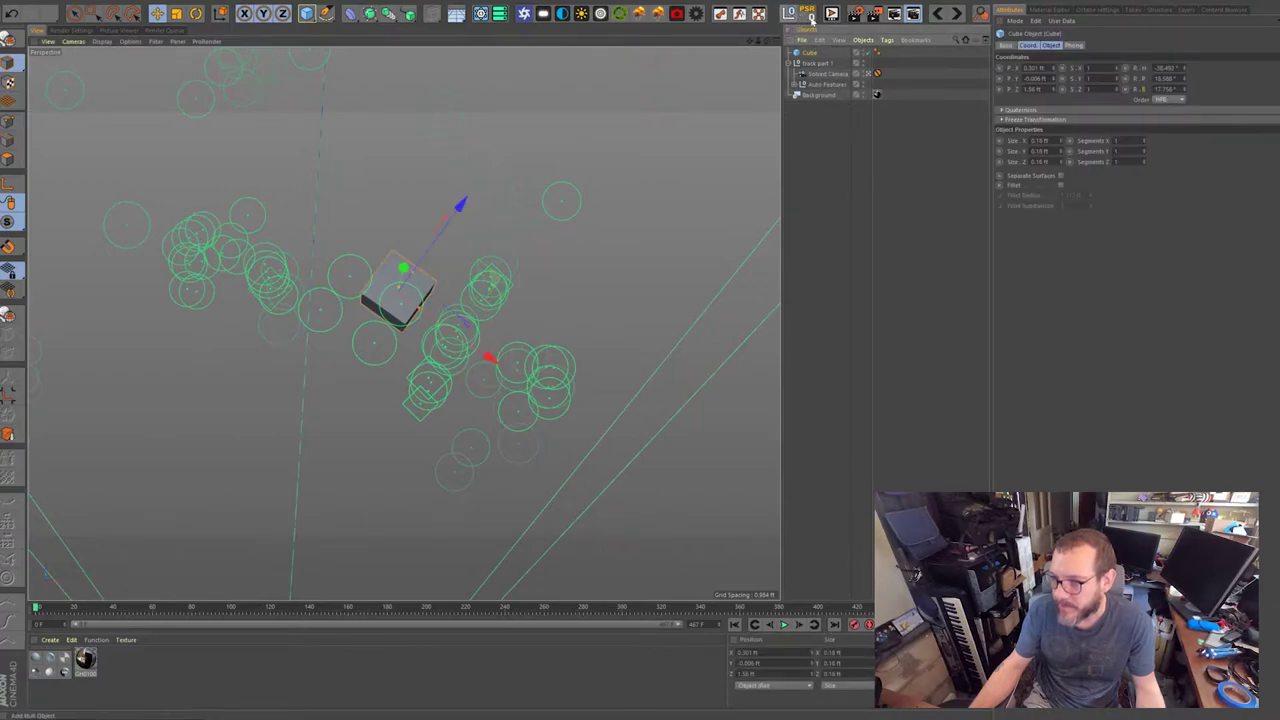
pyautogui.click(790, 14)
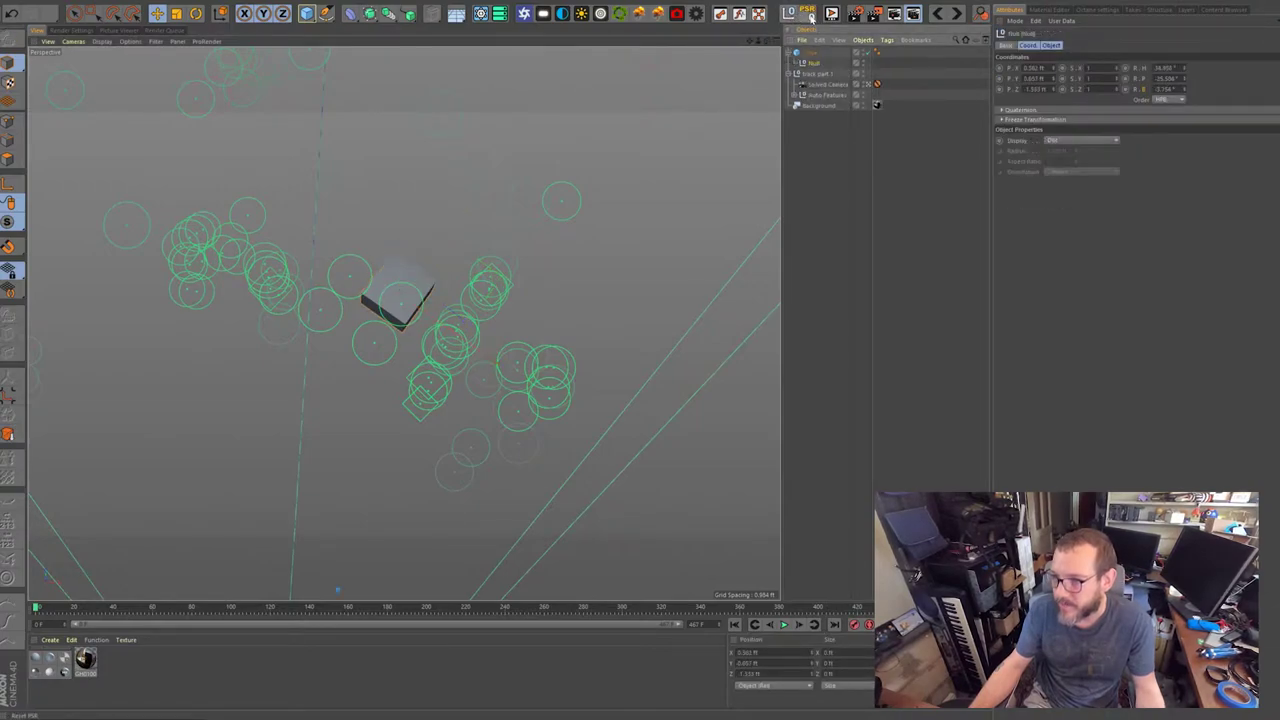
pyautogui.keyDown('alt'); pyautogui.moveTo(377, 534); pyautogui.dragTo(368, 291, button='middle'); pyautogui.keyUp('alt')
pyautogui.keyDown('alt'); pyautogui.moveTo(488, 150); pyautogui.dragTo(465, 452, button='middle'); pyautogui.keyUp('alt')
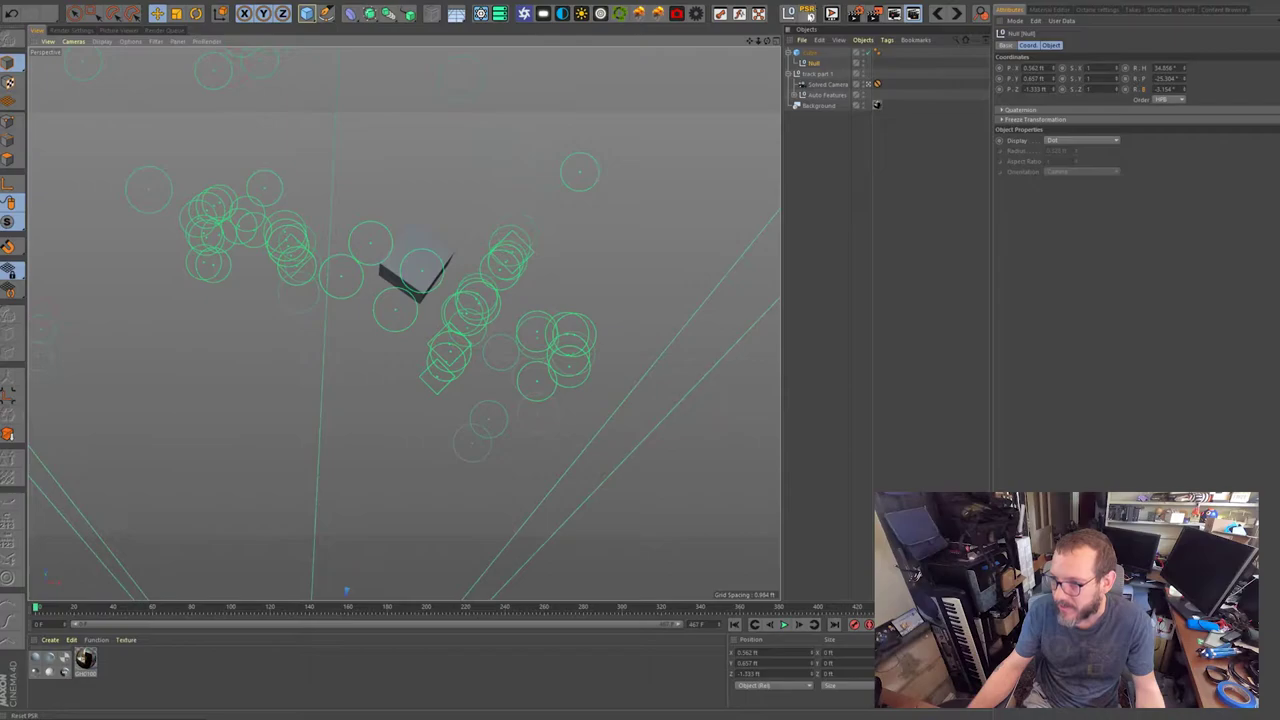
pyautogui.click(807, 13)
# Examine the child null's coordinates and how its axis lines up with the cube.
pyautogui.rightClick(814, 66)
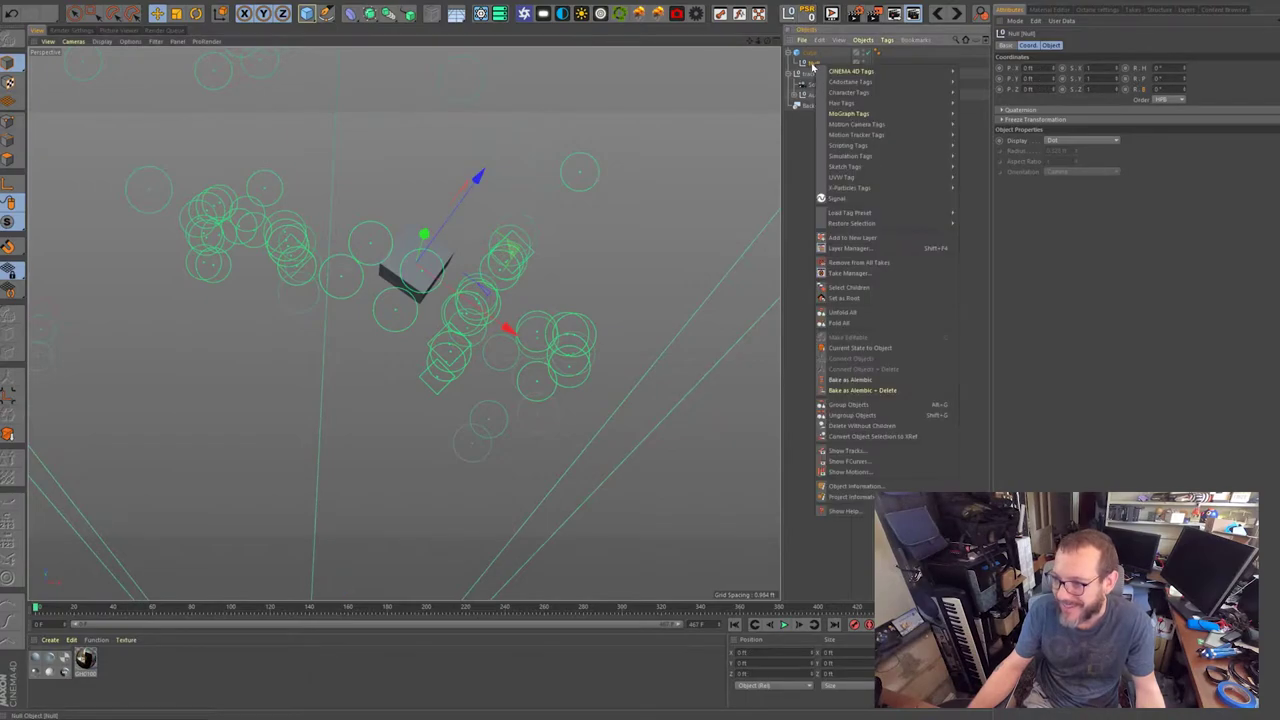
pyautogui.click(1083, 59)
pyautogui.doubleClick(1028, 68)
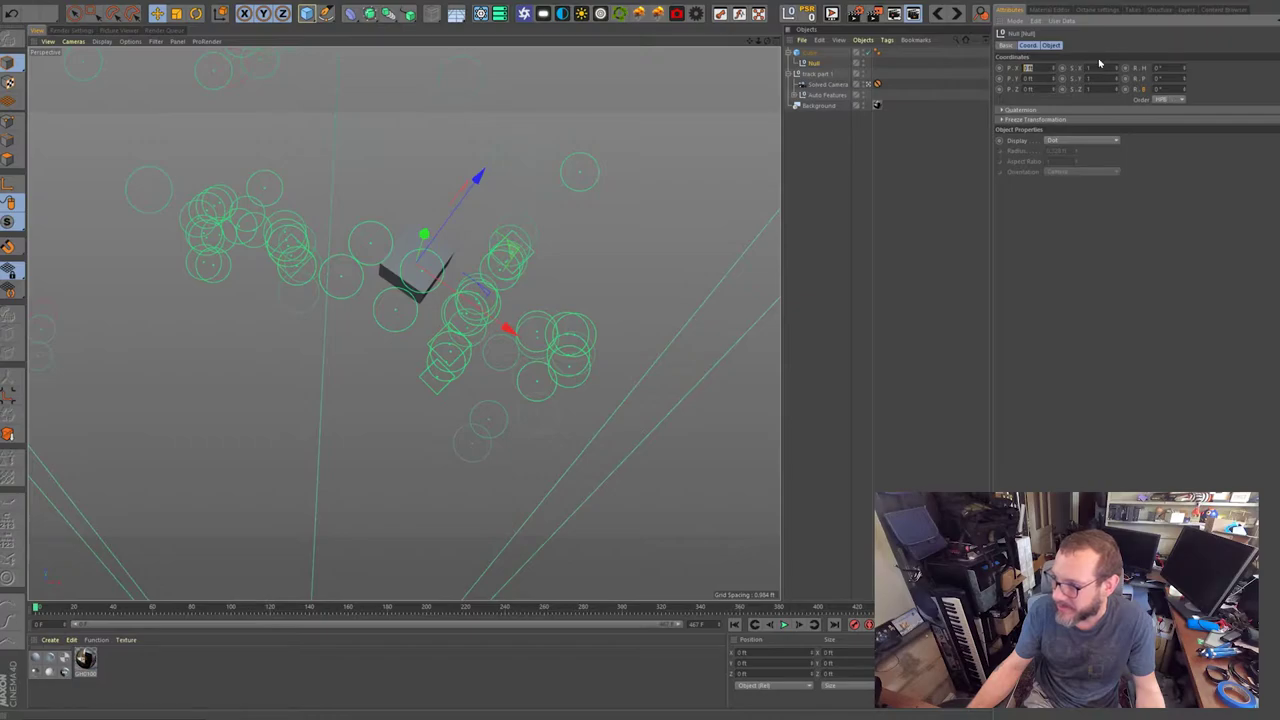
pyautogui.keyDown('alt'); pyautogui.moveTo(423, 272); pyautogui.dragTo(434, 249, button='middle'); pyautogui.keyUp('alt')
pyautogui.keyDown('alt'); pyautogui.moveTo(430, 248); pyautogui.dragTo(451, 253, button='right'); pyautogui.keyUp('alt')
pyautogui.keyDown('alt'); pyautogui.moveTo(452, 253); pyautogui.dragTo(483, 216); pyautogui.keyUp('alt')
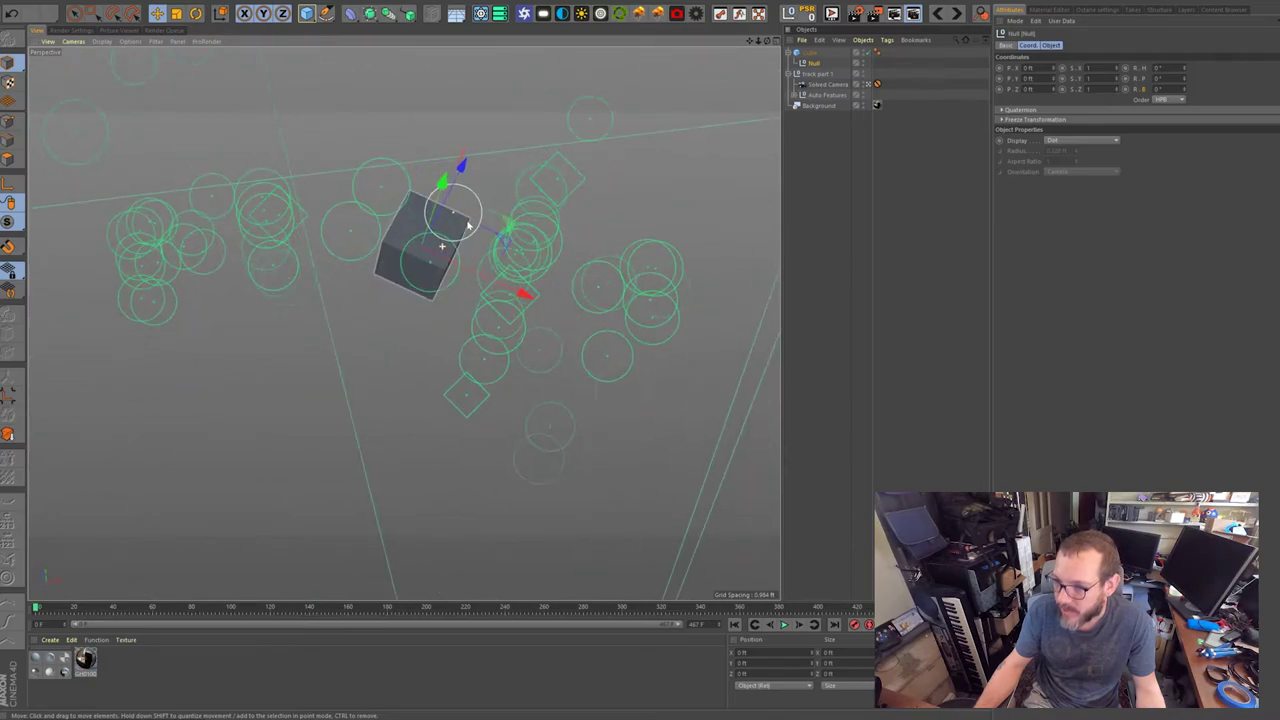
pyautogui.keyDown('alt'); pyautogui.moveTo(468, 225); pyautogui.dragTo(451, 238); pyautogui.keyUp('alt')
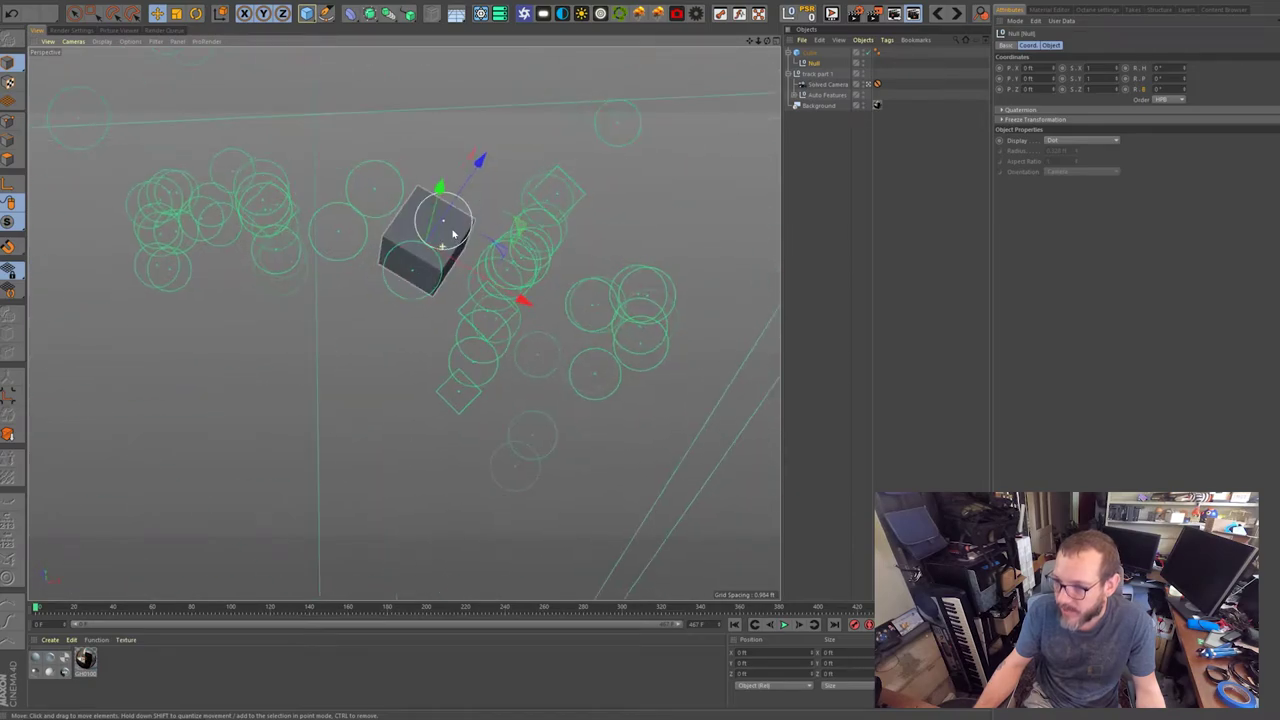
# Parent the track part 1 null to the cube's new child null and rename that child null as root for track 1.
pyautogui.moveTo(820, 65); pyautogui.dragTo(815, 65)
pyautogui.click(802, 64)
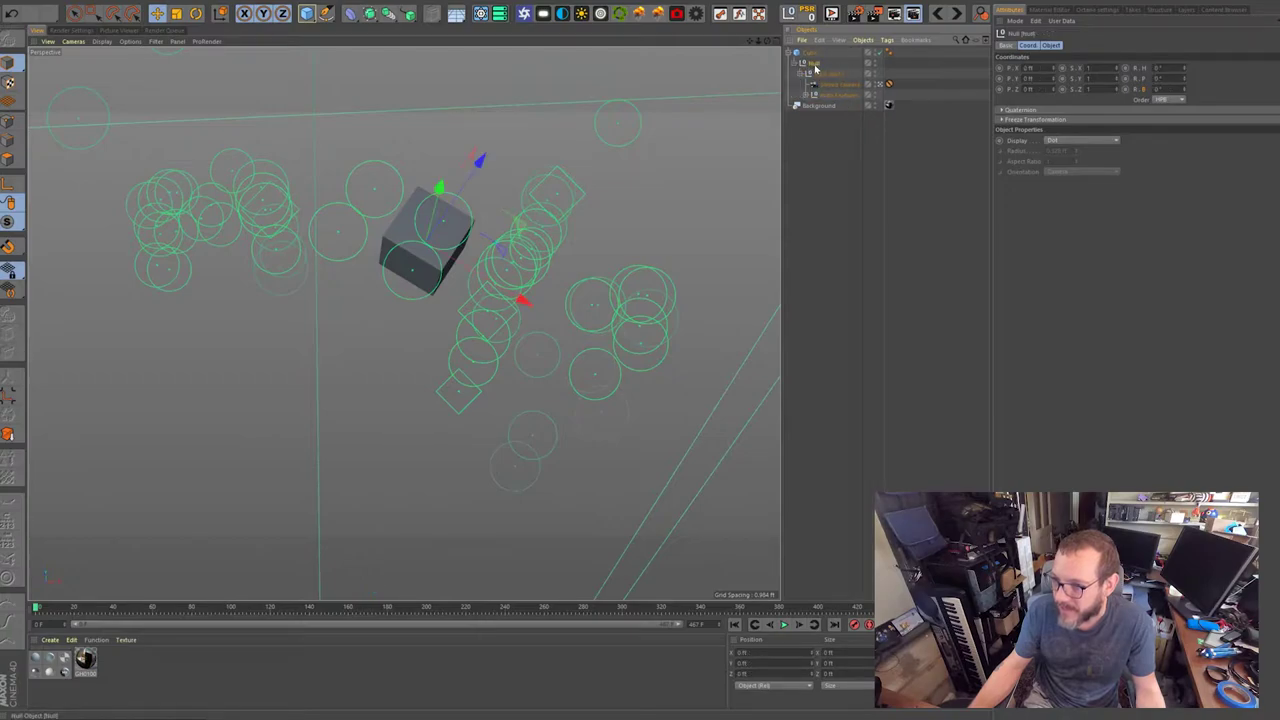
pyautogui.doubleClick(815, 64)
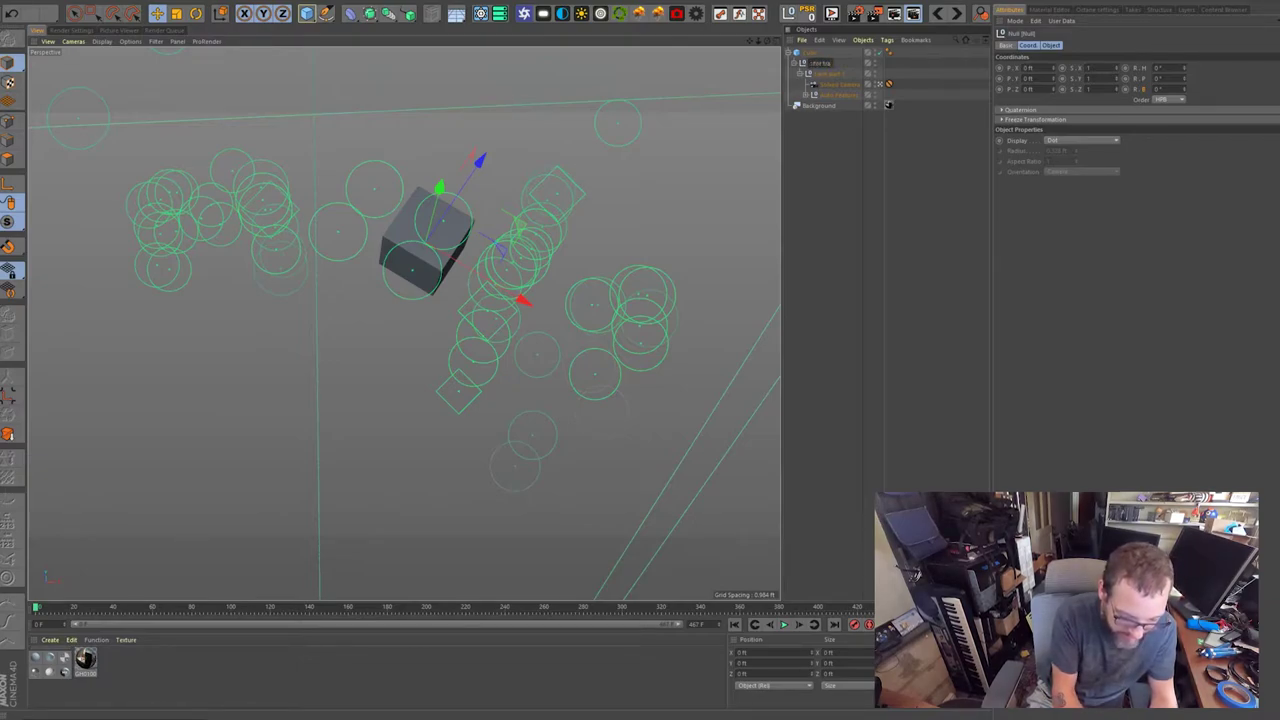
pyautogui.press('Return')
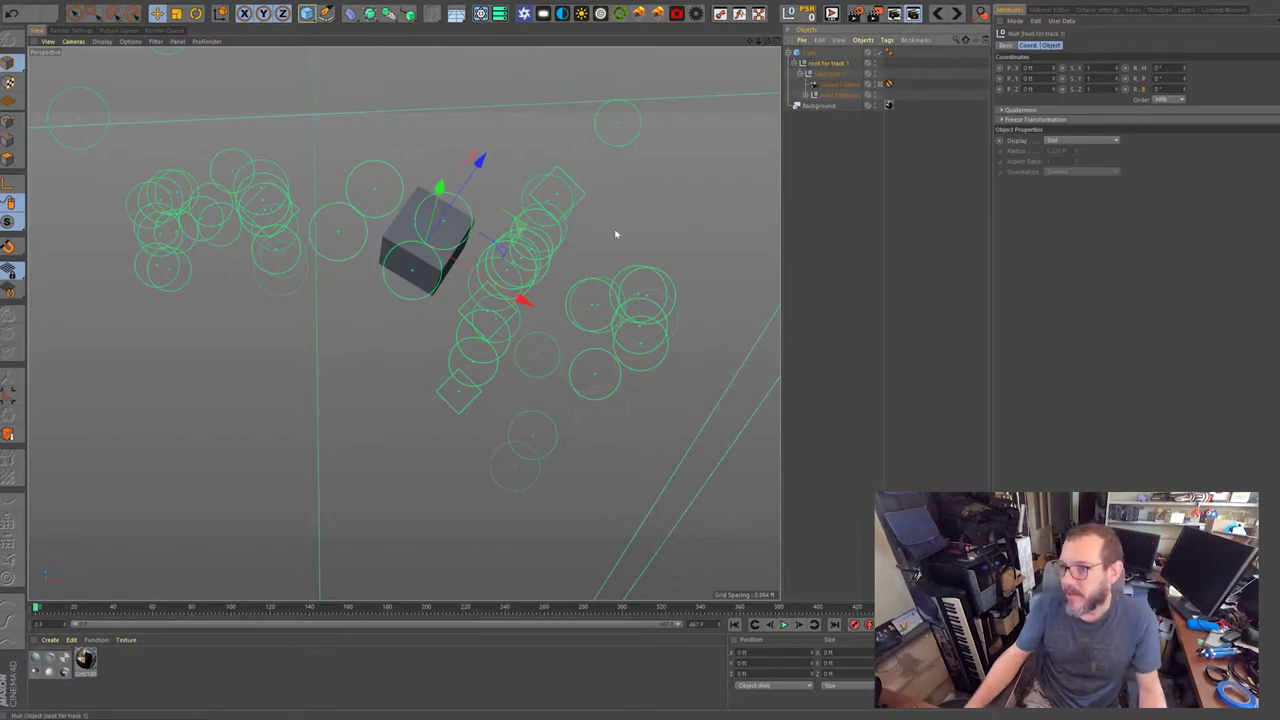
# Compare the axis origins of the track part 1 null and the solved camera relative to the cube.
pyautogui.click(840, 78)
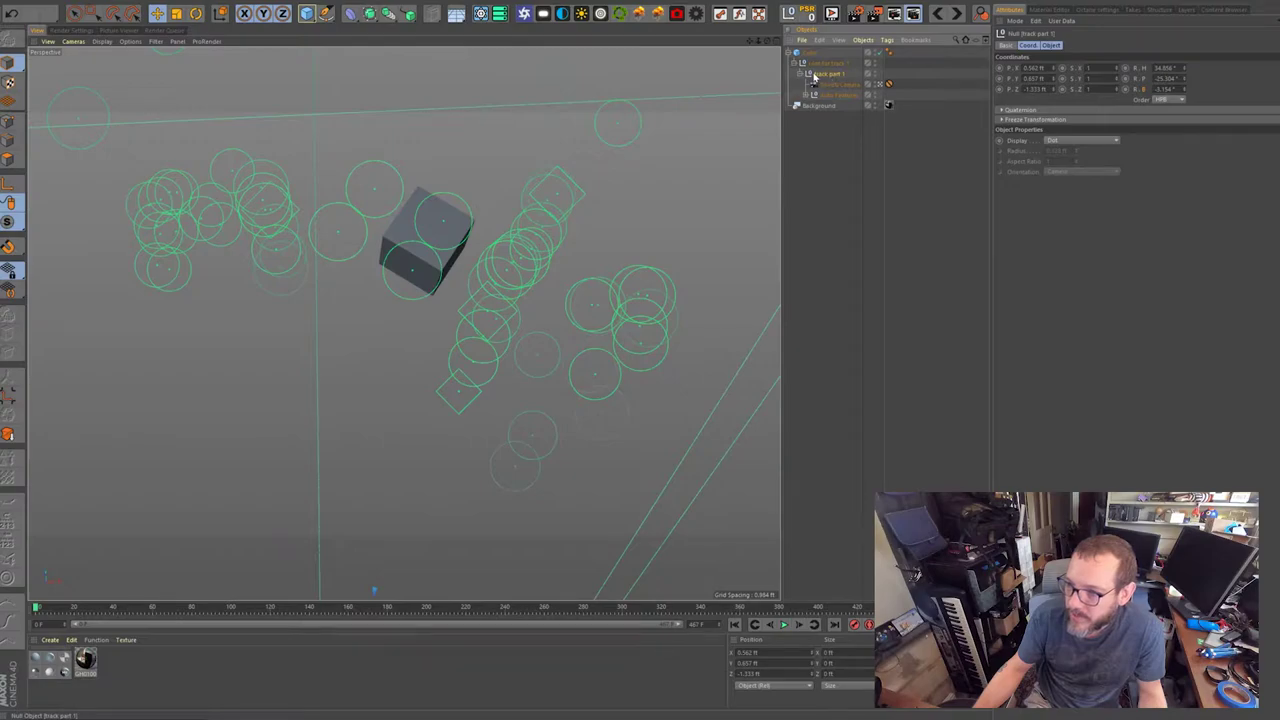
pyautogui.keyDown('alt'); pyautogui.moveTo(517, 474); pyautogui.dragTo(450, 260, button='middle'); pyautogui.keyUp('alt')
pyautogui.keyDown('alt'); pyautogui.moveTo(409, 406); pyautogui.dragTo(360, 419, button='right'); pyautogui.keyUp('alt')
pyautogui.keyDown('alt'); pyautogui.moveTo(358, 418); pyautogui.dragTo(574, 291); pyautogui.keyUp('alt')
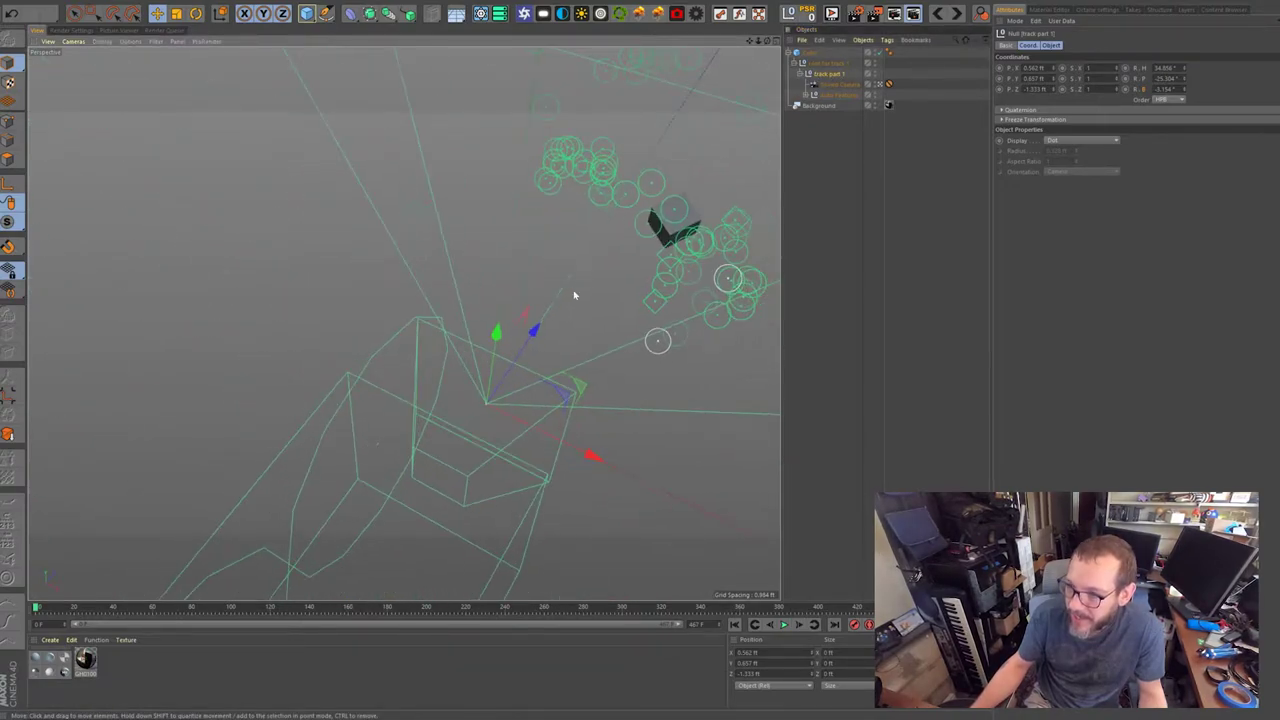
pyautogui.click(856, 88)
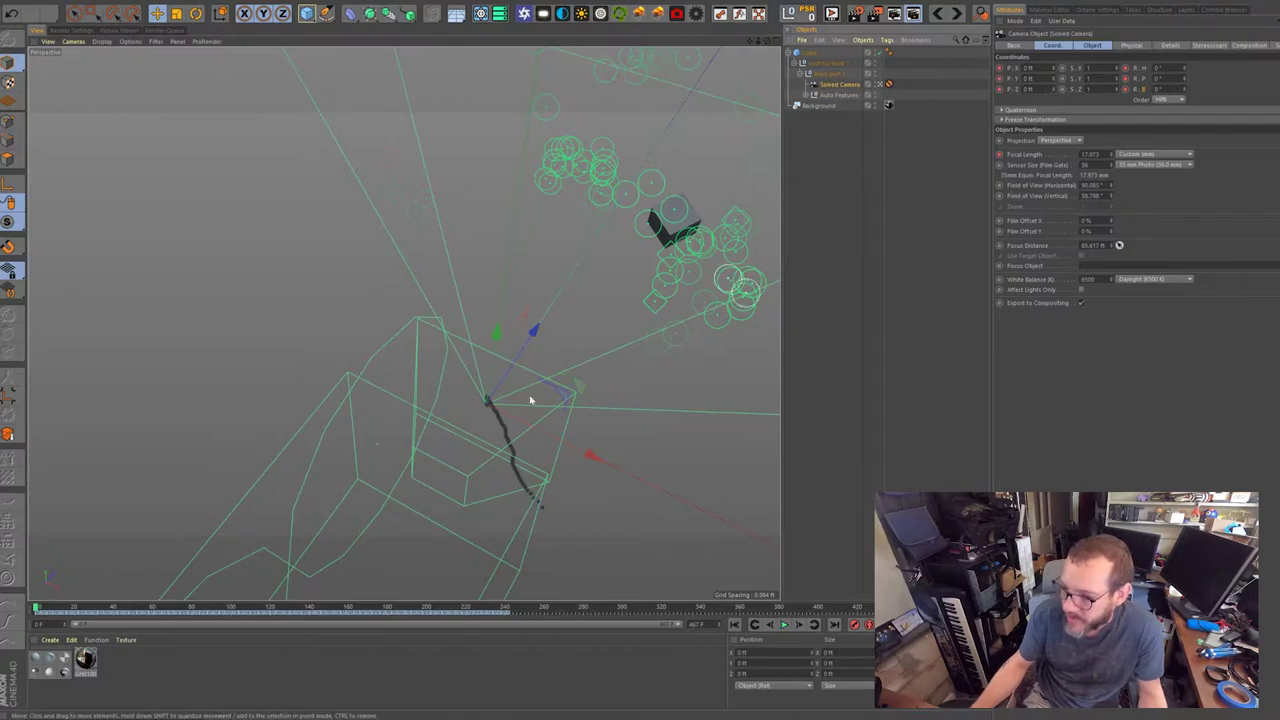
pyautogui.keyDown('alt'); pyautogui.moveTo(508, 401); pyautogui.dragTo(369, 383, button='middle'); pyautogui.keyUp('alt')
pyautogui.keyDown('alt'); pyautogui.moveTo(369, 383); pyautogui.dragTo(391, 346); pyautogui.keyUp('alt')
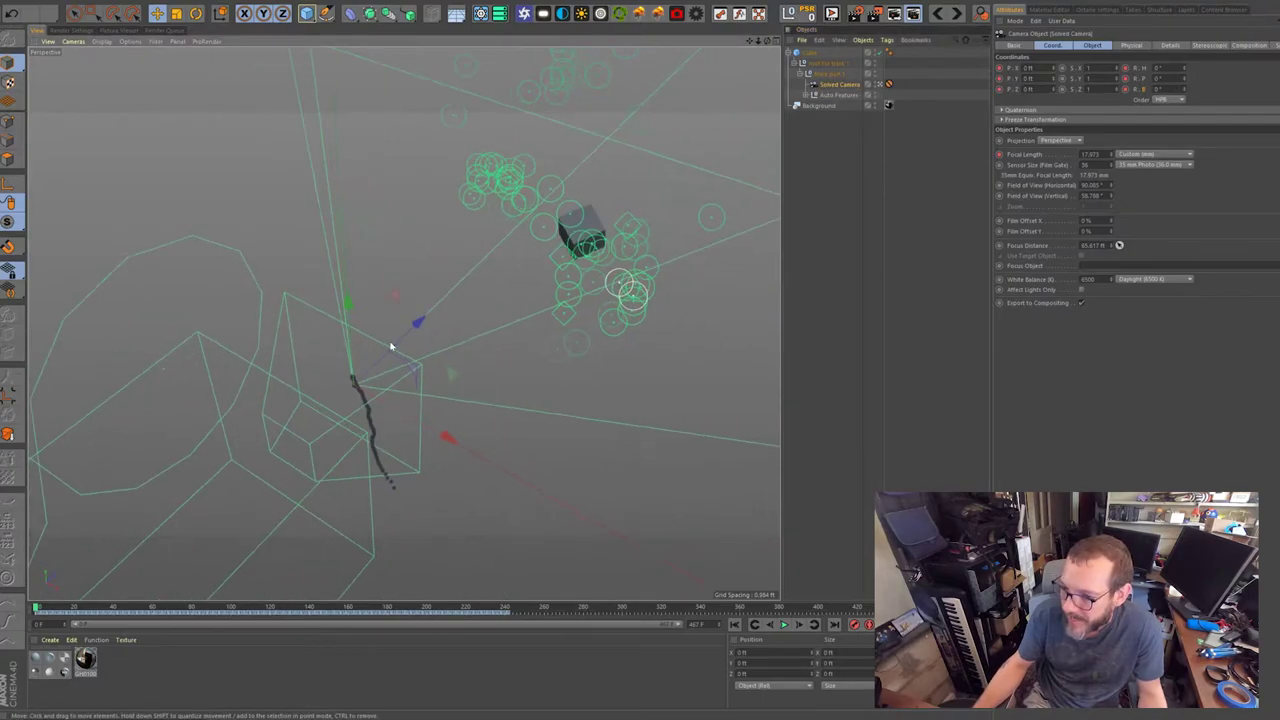
pyautogui.click(830, 75)
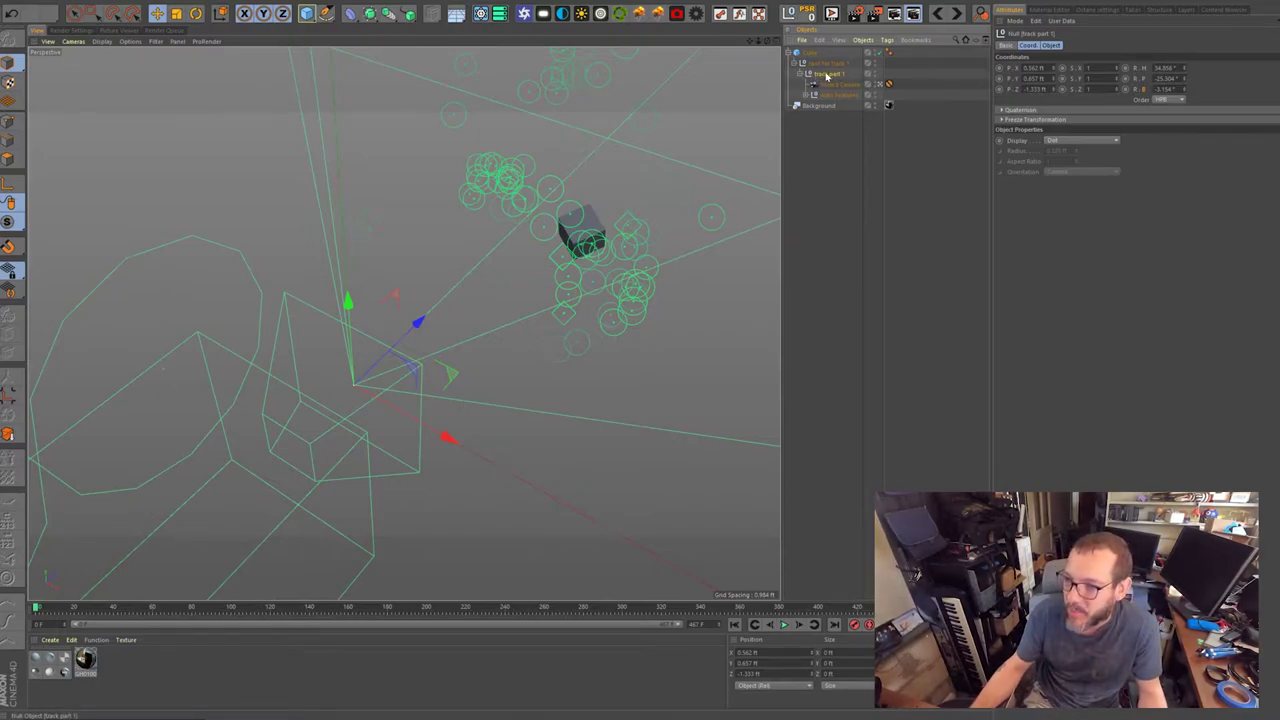
# Select the root for track 1 null and examine how its axis sits at the cube from several angles.
pyautogui.click(817, 63)
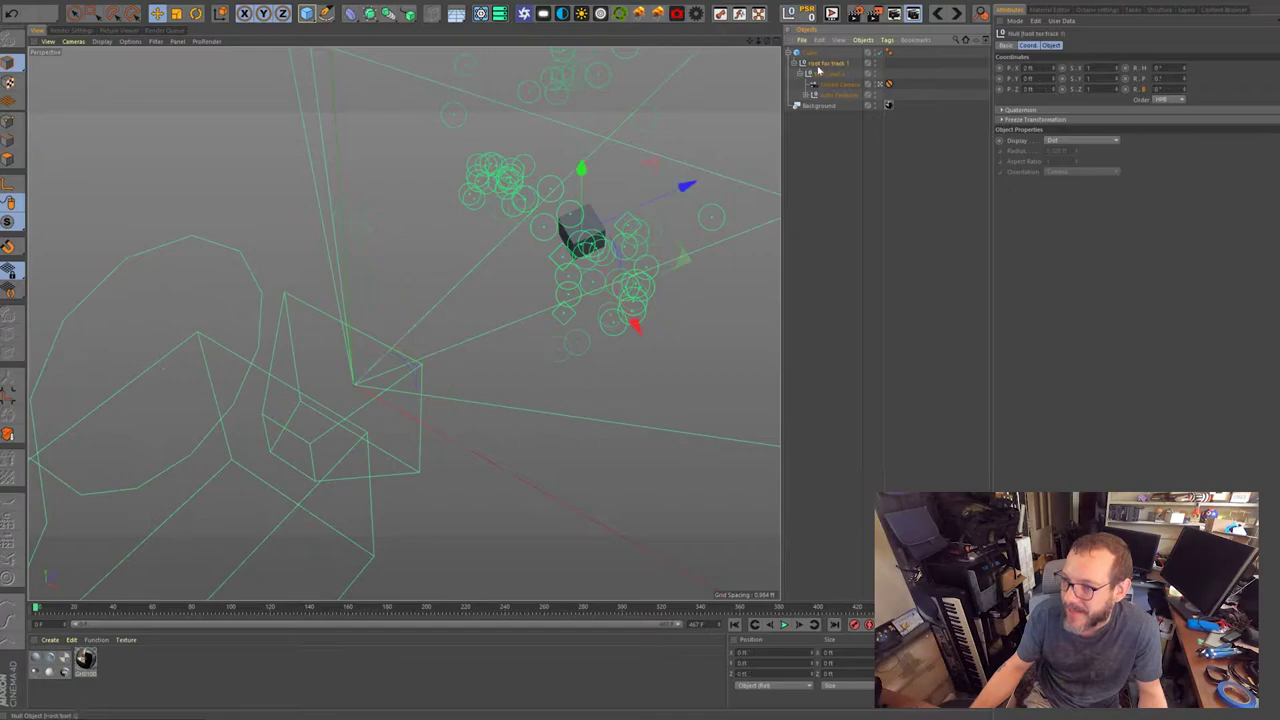
pyautogui.keyDown('alt'); pyautogui.moveTo(586, 219); pyautogui.dragTo(634, 229, button='right'); pyautogui.keyUp('alt')
pyautogui.moveTo(634, 229)
pyautogui.keyDown('alt'); pyautogui.mouseDown()
pyautogui.moveTo(651, 223)
pyautogui.moveTo(625, 238)
pyautogui.mouseUp(); pyautogui.keyUp('alt')
pyautogui.keyDown('alt'); pyautogui.moveTo(669, 314); pyautogui.dragTo(433, 323); pyautogui.keyUp('alt')
pyautogui.keyDown('alt'); pyautogui.moveTo(434, 323); pyautogui.dragTo(348, 361, button='right'); pyautogui.keyUp('alt')
pyautogui.keyDown('alt'); pyautogui.moveTo(436, 326); pyautogui.dragTo(491, 263, button='middle'); pyautogui.keyUp('alt')
pyautogui.keyDown('alt'); pyautogui.moveTo(491, 263); pyautogui.dragTo(593, 434); pyautogui.keyUp('alt')
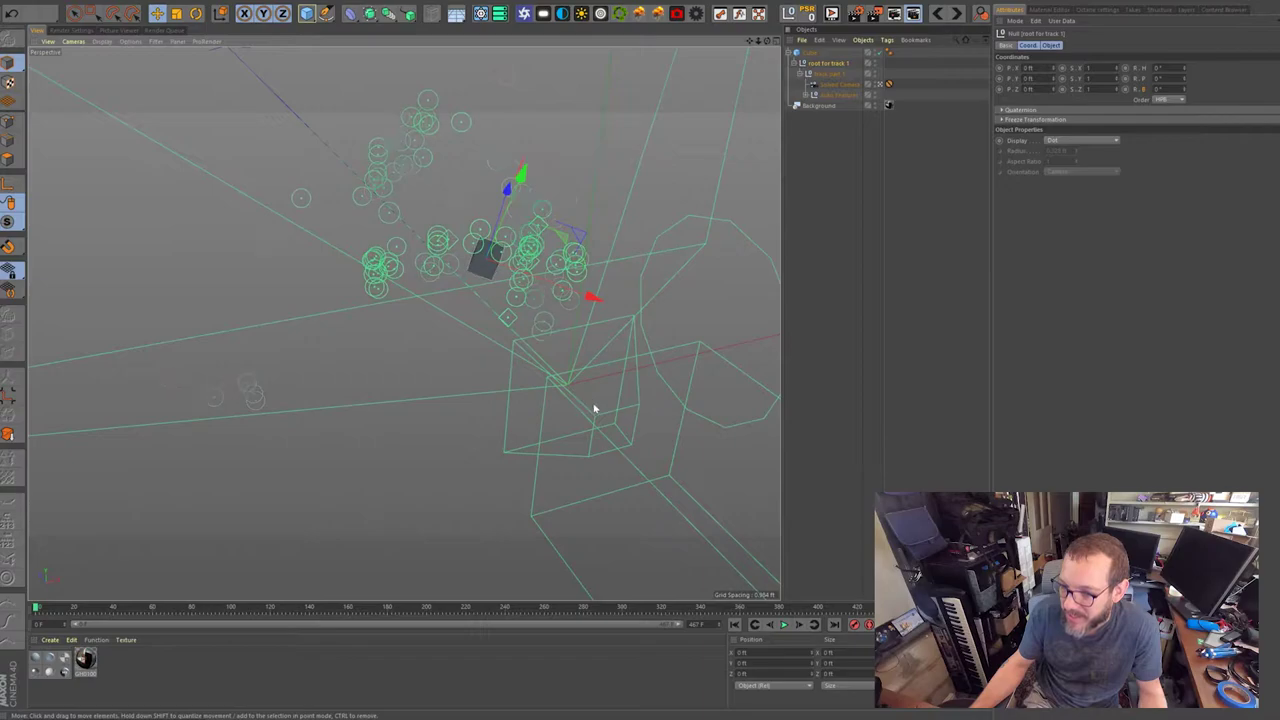
pyautogui.scroll(5, 500, 255)
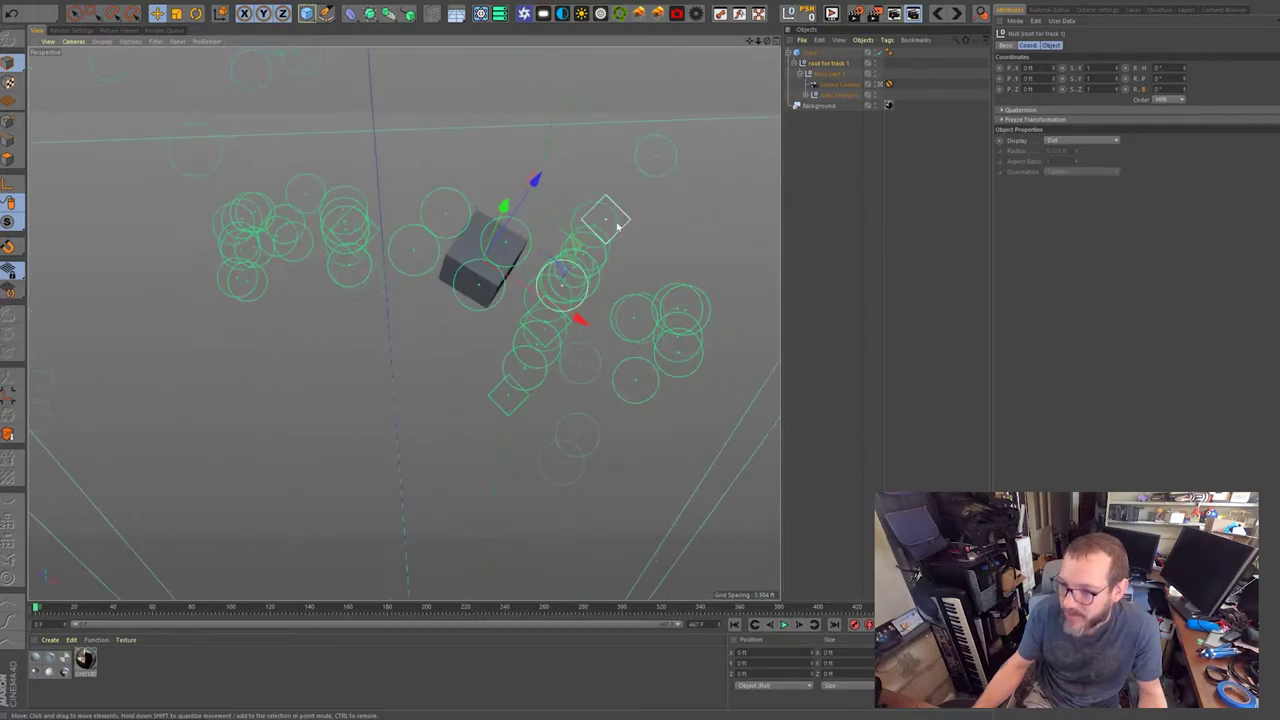
pyautogui.keyDown('alt'); pyautogui.moveTo(505, 287); pyautogui.dragTo(457, 311); pyautogui.keyUp('alt')
pyautogui.scroll(4, 457, 311)
pyautogui.scroll(-4, 477, 294)
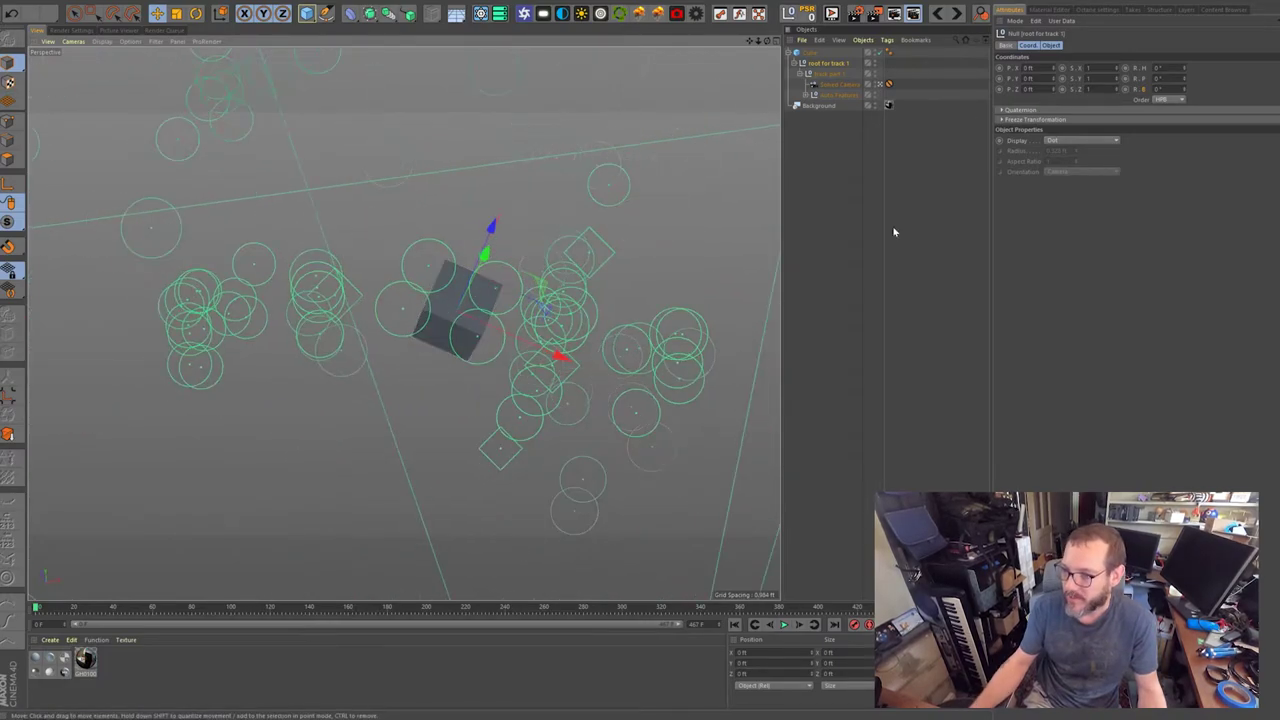
# Set the root for track 1 null's X, Y and Z scale to 0.3.
pyautogui.click(825, 65)
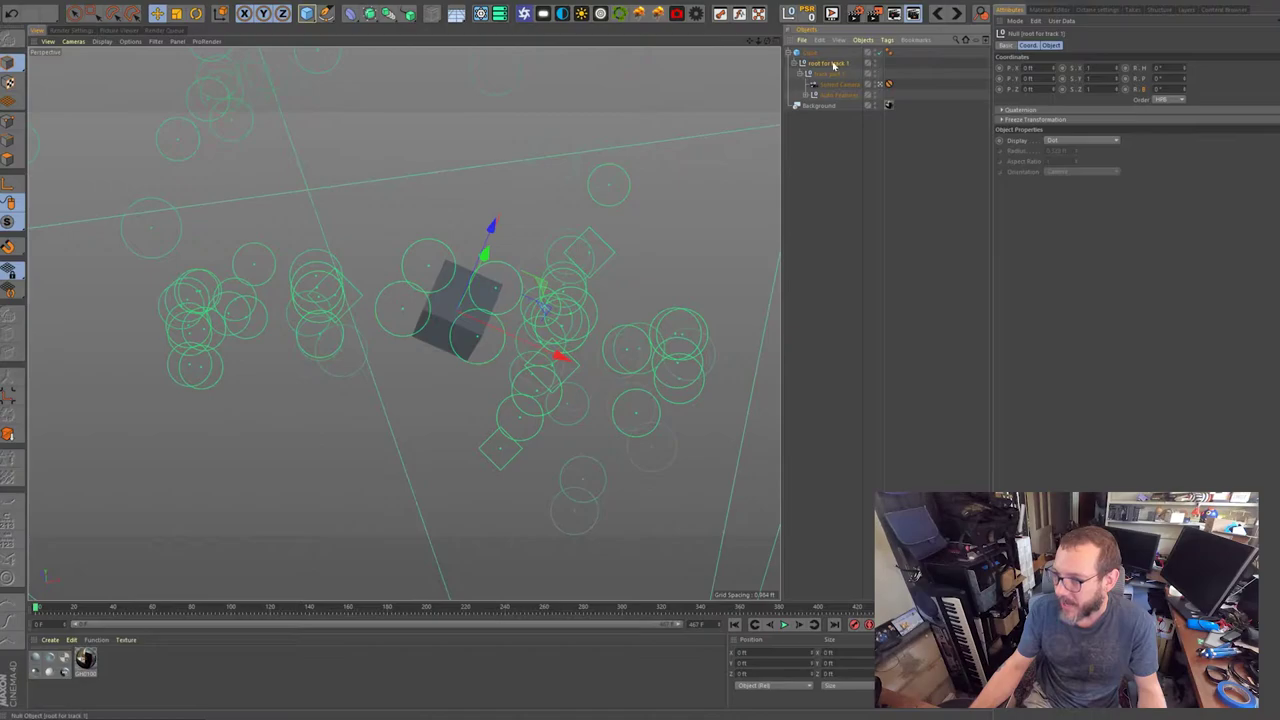
pyautogui.click(1088, 67)
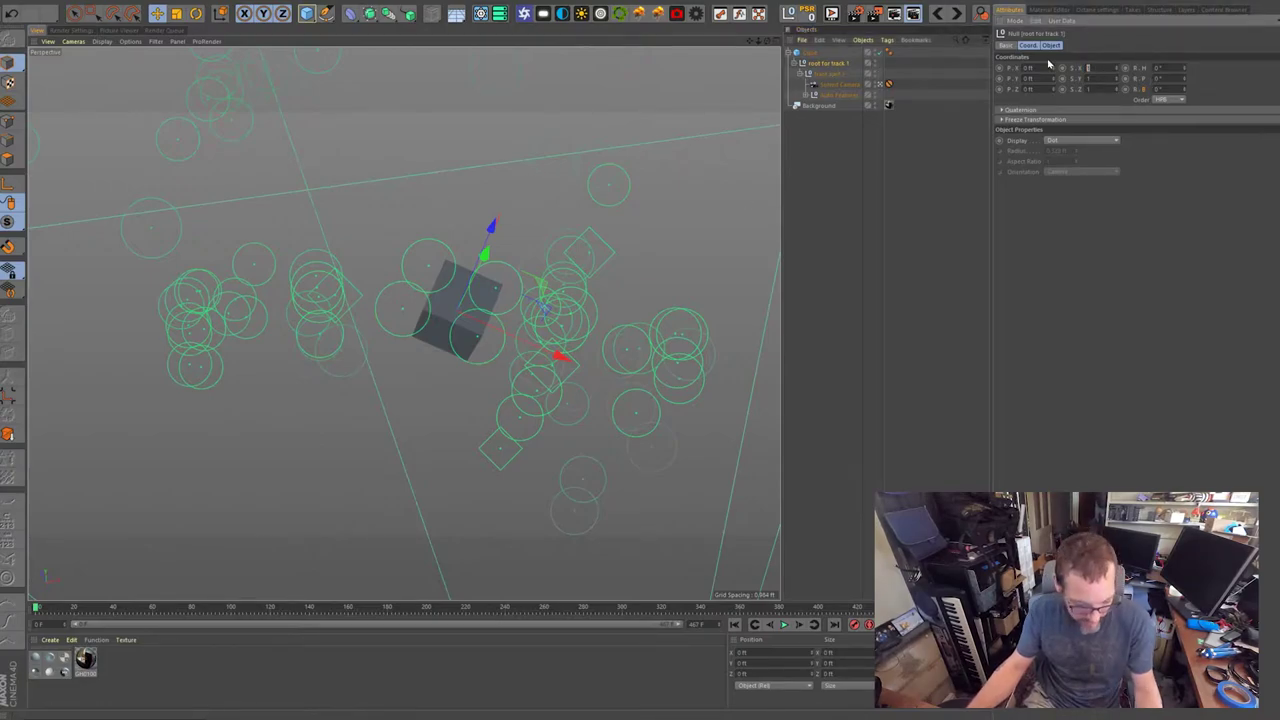
pyautogui.write('0.3')
pyautogui.press('Tab')
pyautogui.write('0.3')
pyautogui.press('Return')
# Move the root for track 1 null to about X 0.005, Y -0.005, Z -0.006 ft and rotate it to fit the features to the cube.
pyautogui.scroll(7, 450, 307)
pyautogui.keyDown('alt'); pyautogui.moveTo(531, 323); pyautogui.dragTo(565, 266); pyautogui.keyUp('alt')
pyautogui.scroll(-4, 469, 306)
pyautogui.moveTo(537, 351); pyautogui.dragTo(450, 480)
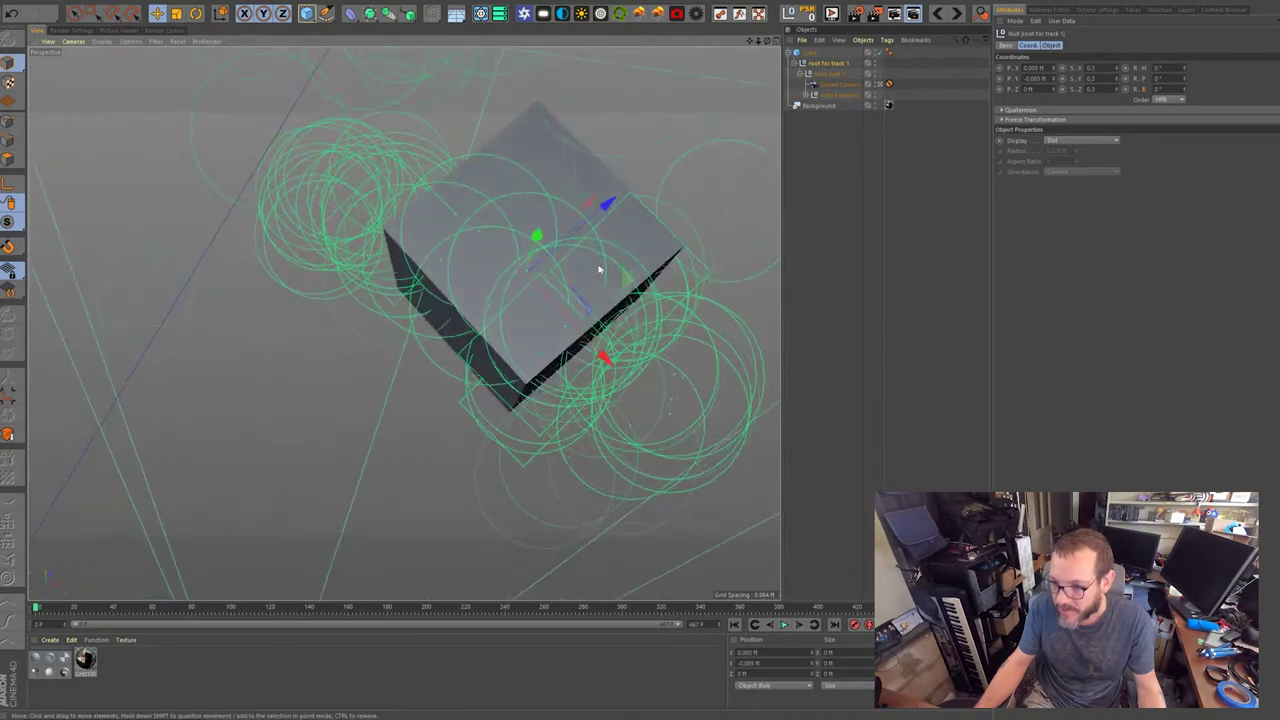
pyautogui.moveTo(606, 201); pyautogui.dragTo(601, 208)
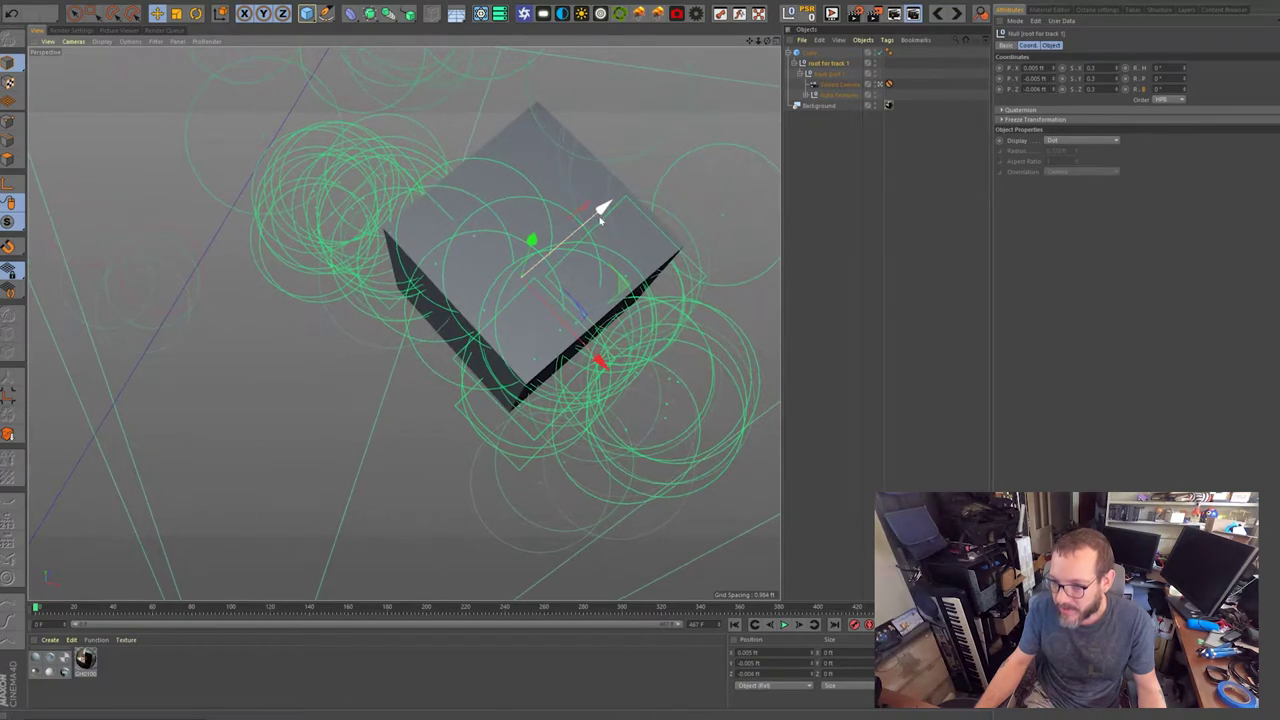
pyautogui.click(195, 13)
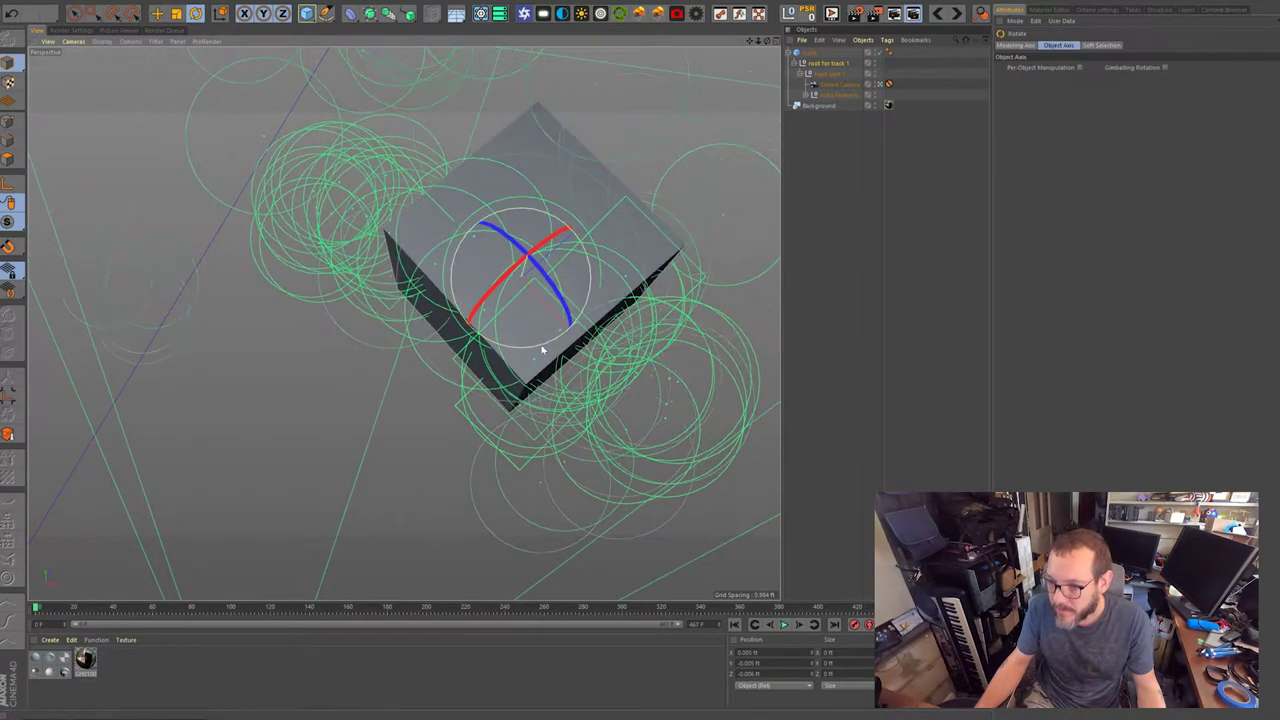
pyautogui.moveTo(546, 350)
pyautogui.mouseDown()
pyautogui.moveTo(530, 356)
pyautogui.moveTo(600, 277)
pyautogui.moveTo(551, 313)
pyautogui.mouseUp()
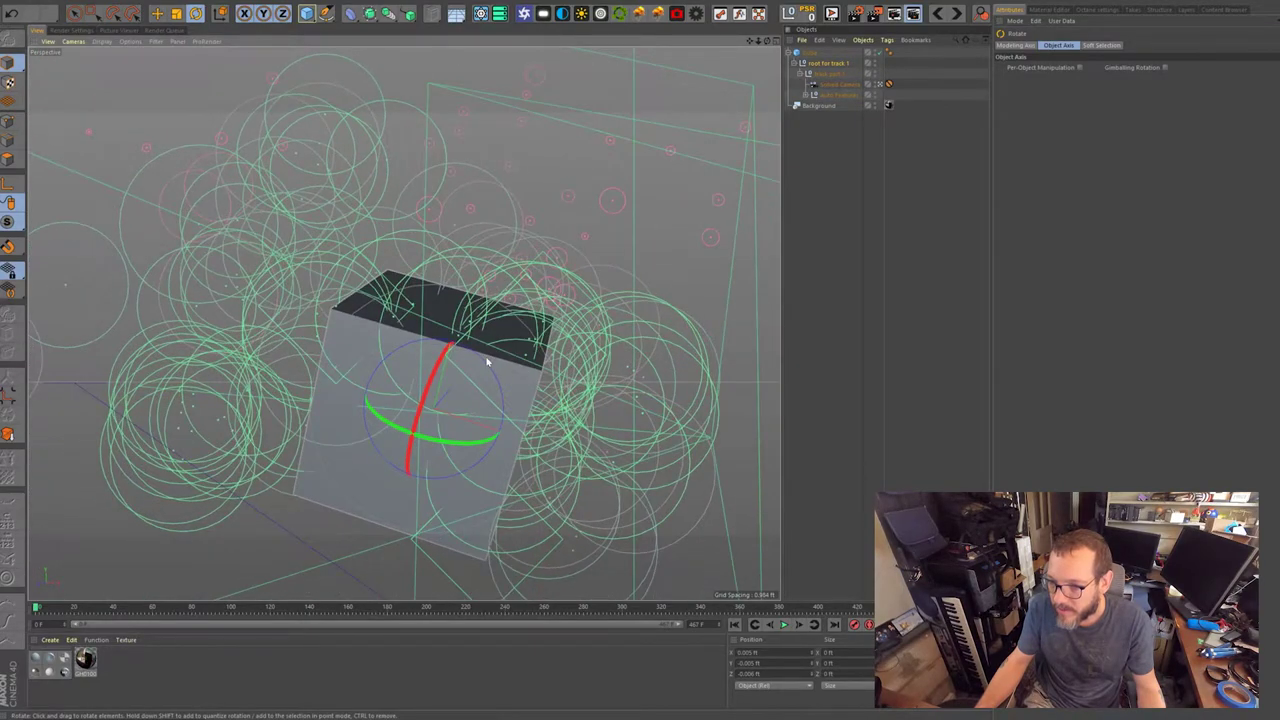
# Refine the root null from the front and side, moving it to about Y -0.011, Z -0.01 ft and rotating it slightly.
pyautogui.click(176, 14)
pyautogui.moveTo(545, 332); pyautogui.dragTo(557, 326)
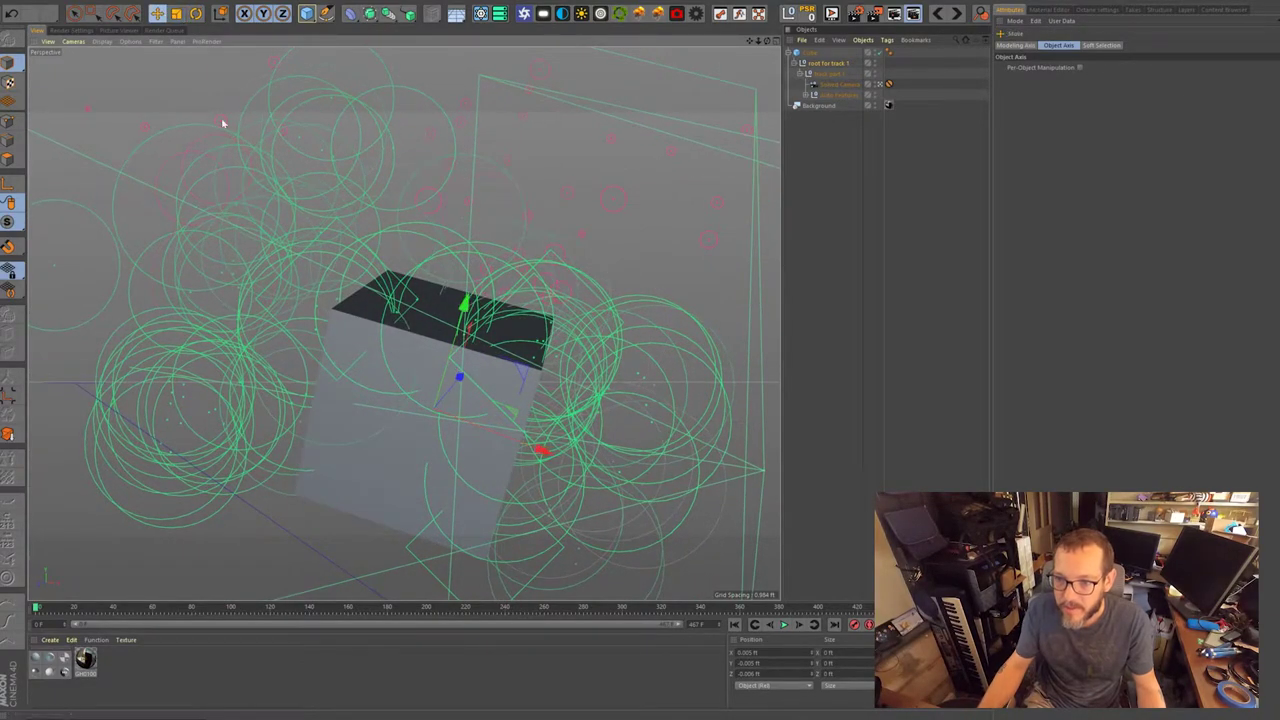
pyautogui.moveTo(524, 372); pyautogui.dragTo(524, 380)
pyautogui.keyDown('alt'); pyautogui.moveTo(518, 474); pyautogui.dragTo(540, 280); pyautogui.keyUp('alt')
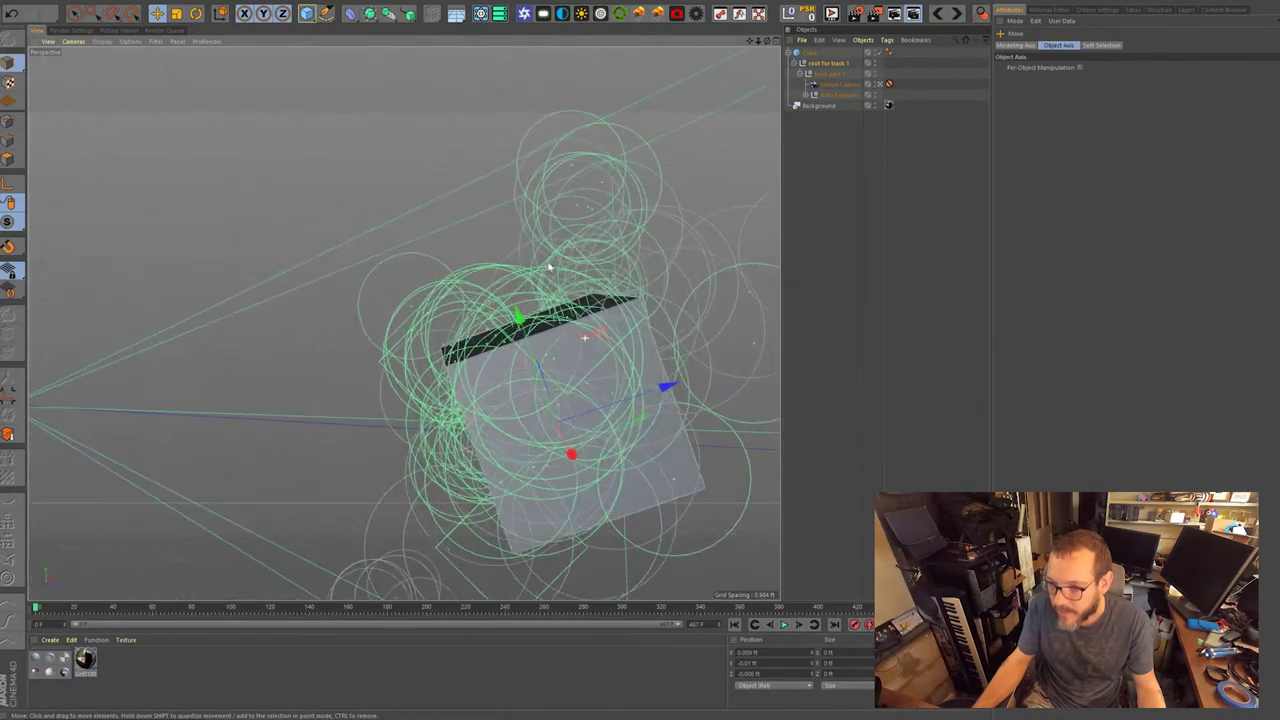
pyautogui.click(196, 13)
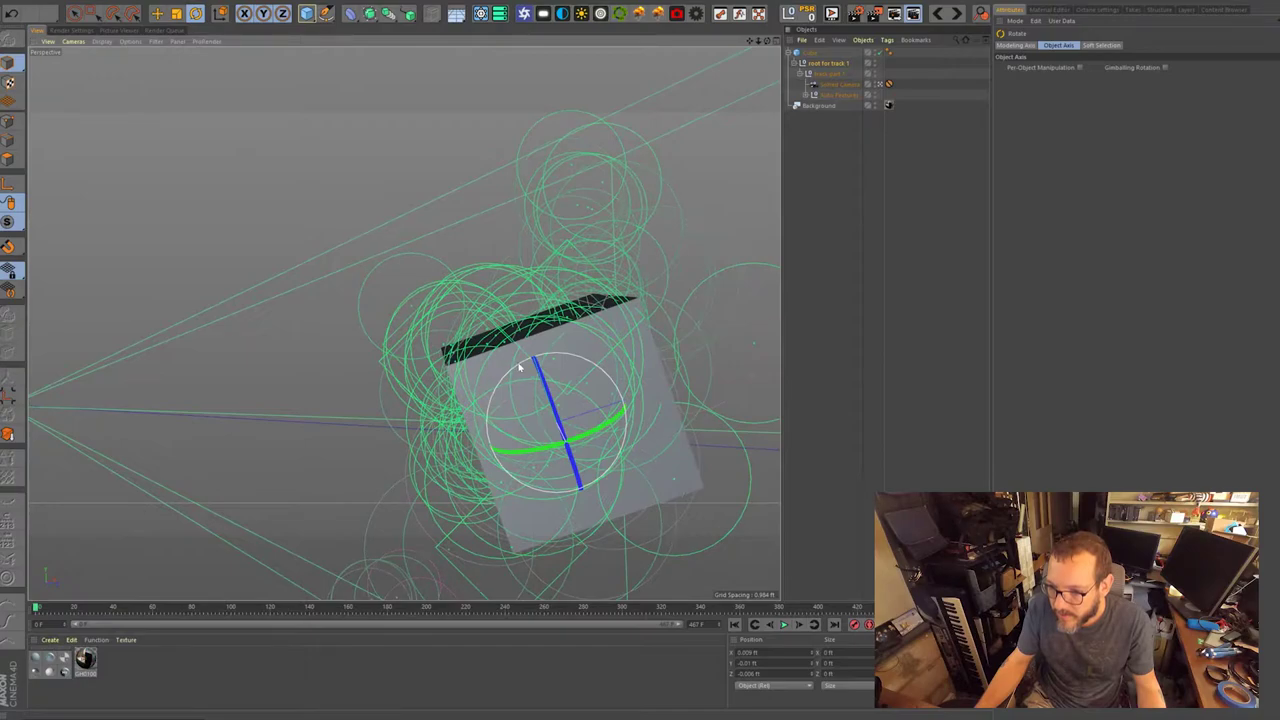
pyautogui.moveTo(518, 368); pyautogui.dragTo(519, 368)
pyautogui.click(156, 13)
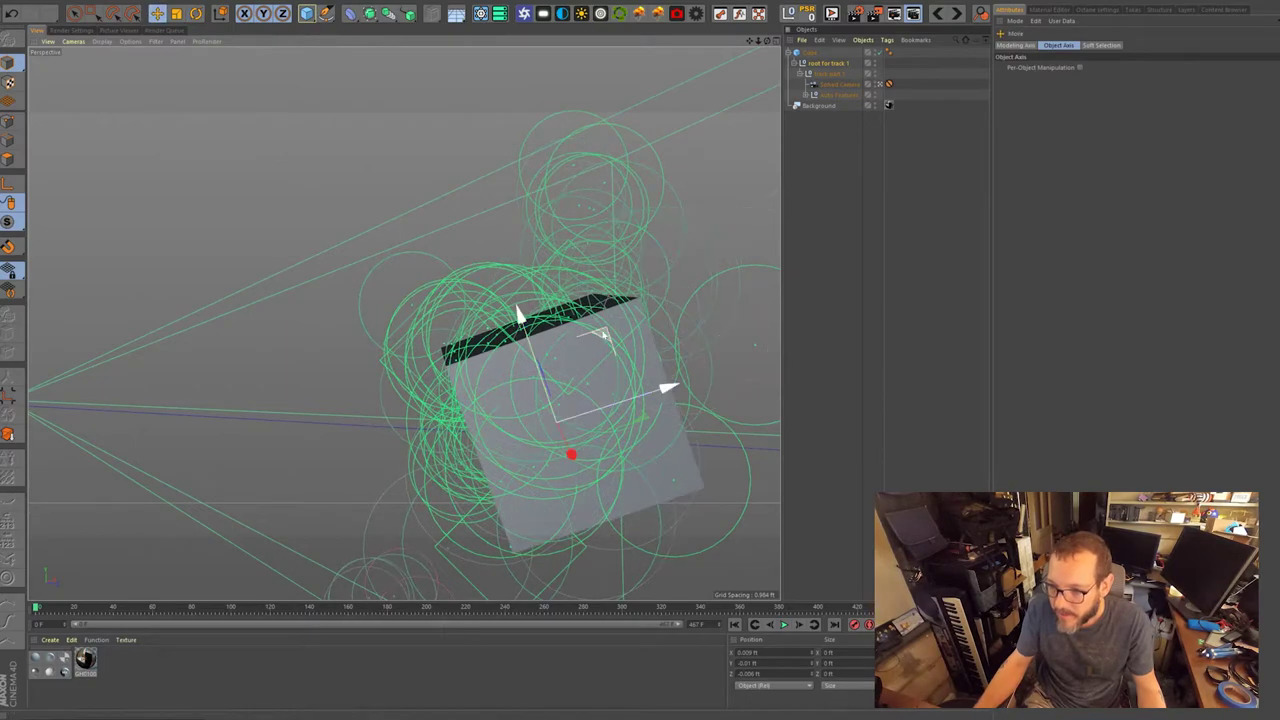
pyautogui.moveTo(600, 331); pyautogui.dragTo(599, 337)
# Scrub the footage in the solved camera view and move the root null to about X 0.014, Z -0.018 ft to fit the Rubik's cube.
pyautogui.middleClick(575, 322)
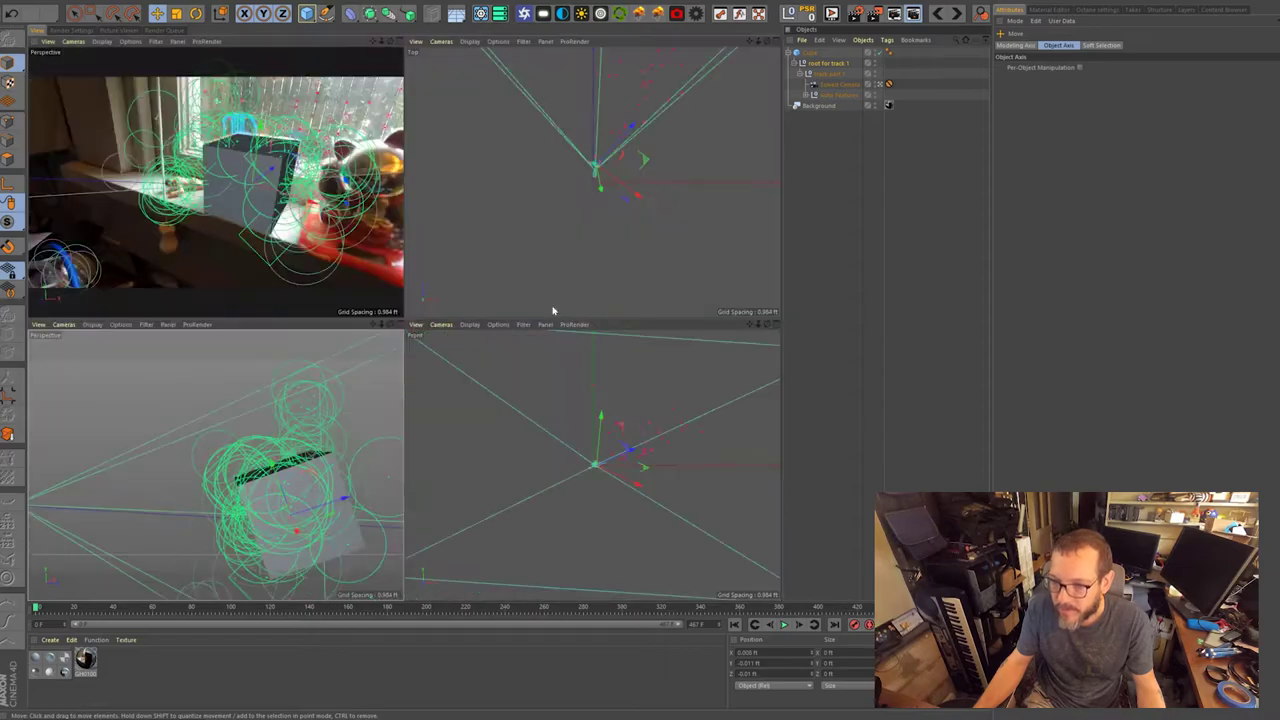
pyautogui.middleClick(264, 186)
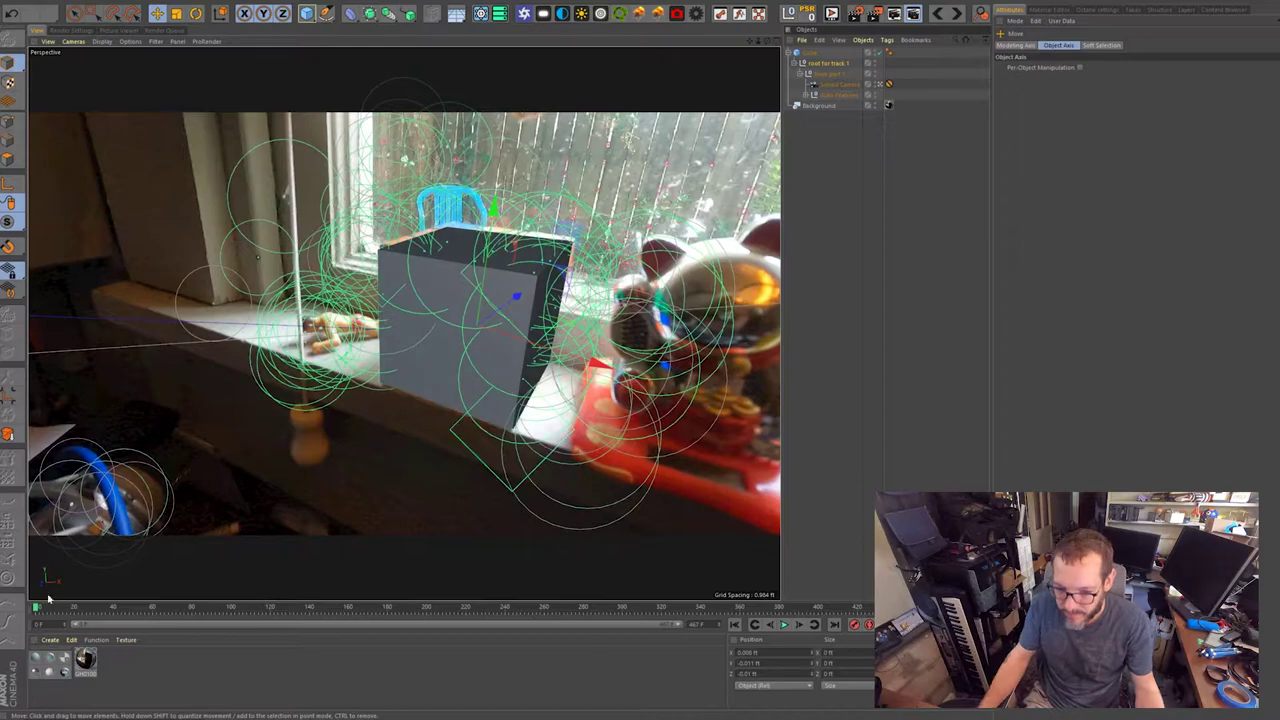
pyautogui.moveTo(38, 607); pyautogui.dragTo(251, 610)
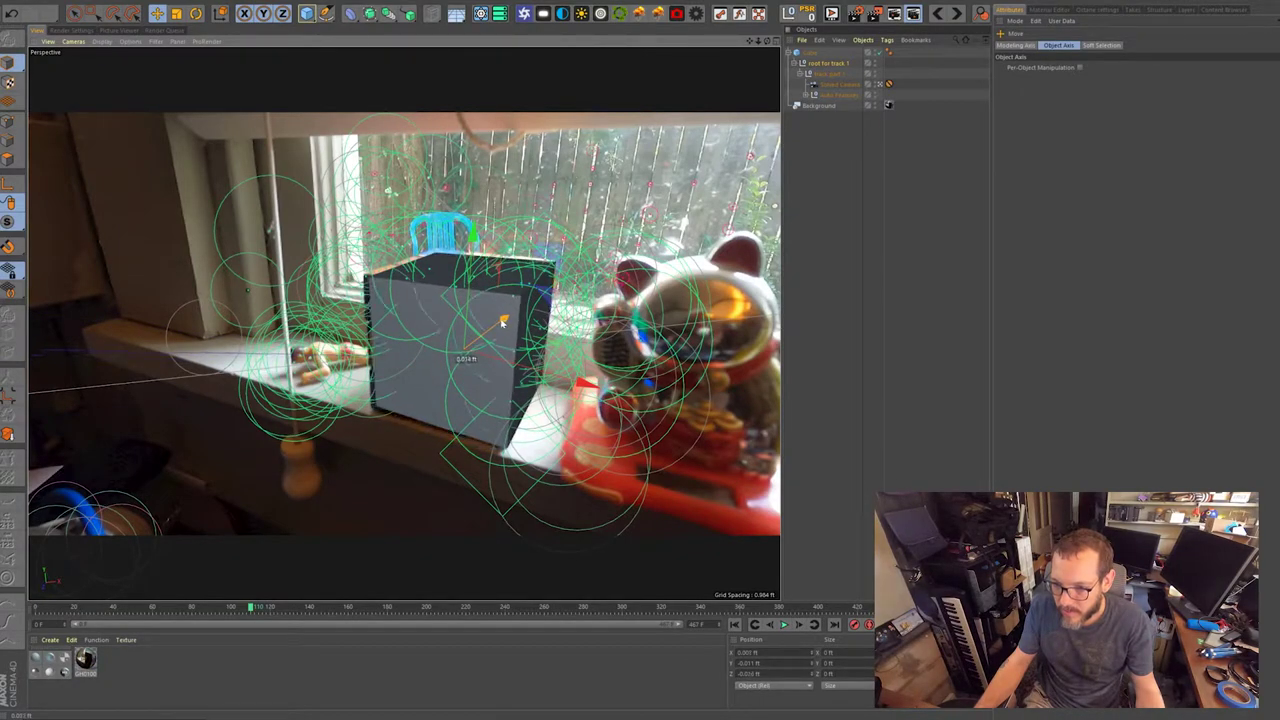
pyautogui.moveTo(503, 321); pyautogui.dragTo(505, 320)
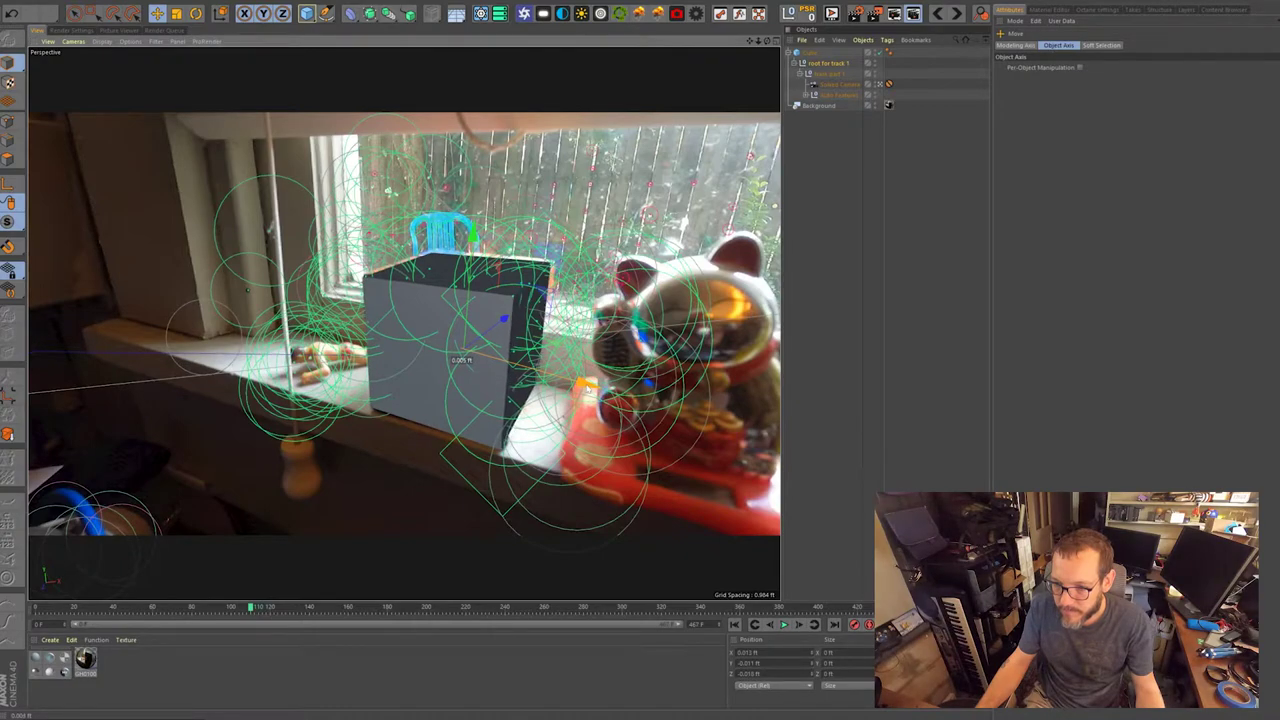
pyautogui.moveTo(48, 610); pyautogui.dragTo(180, 598)
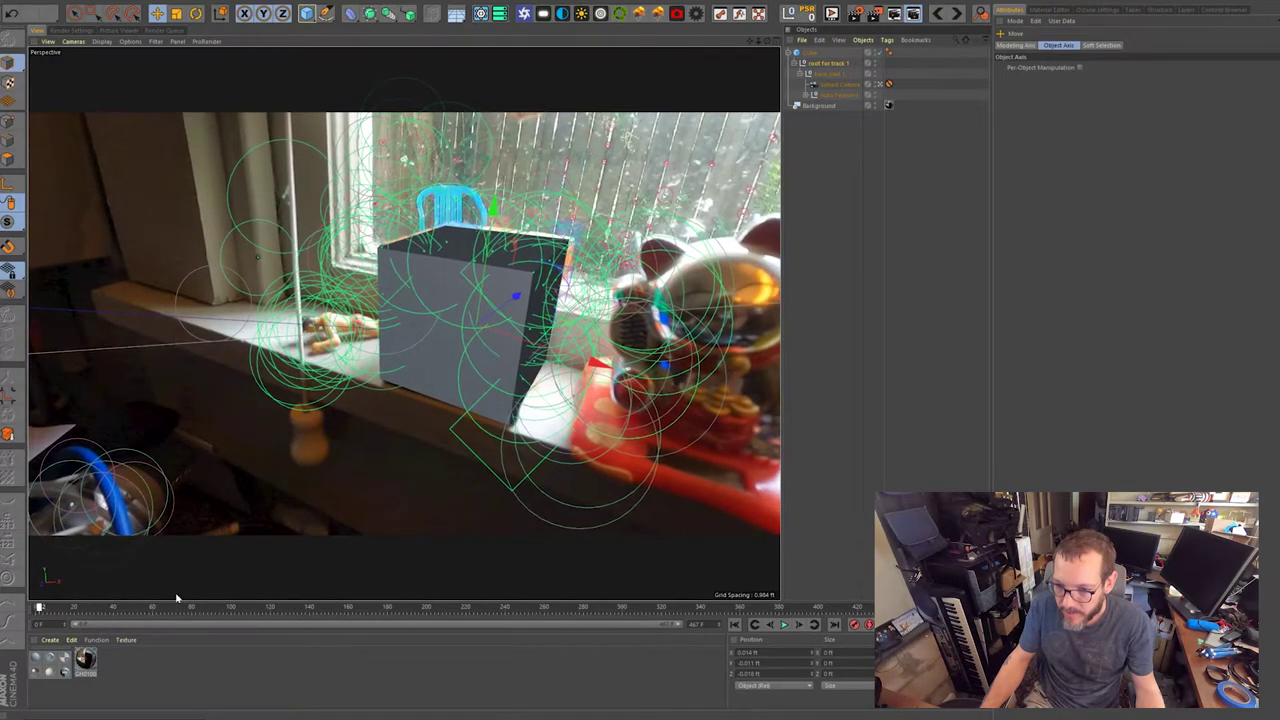
# Add a plane as a child of the cube, size it about 1.179 by 0.18 ft and lower it to Y -0.092 ft along the windowsill.
pyautogui.click(795, 53)
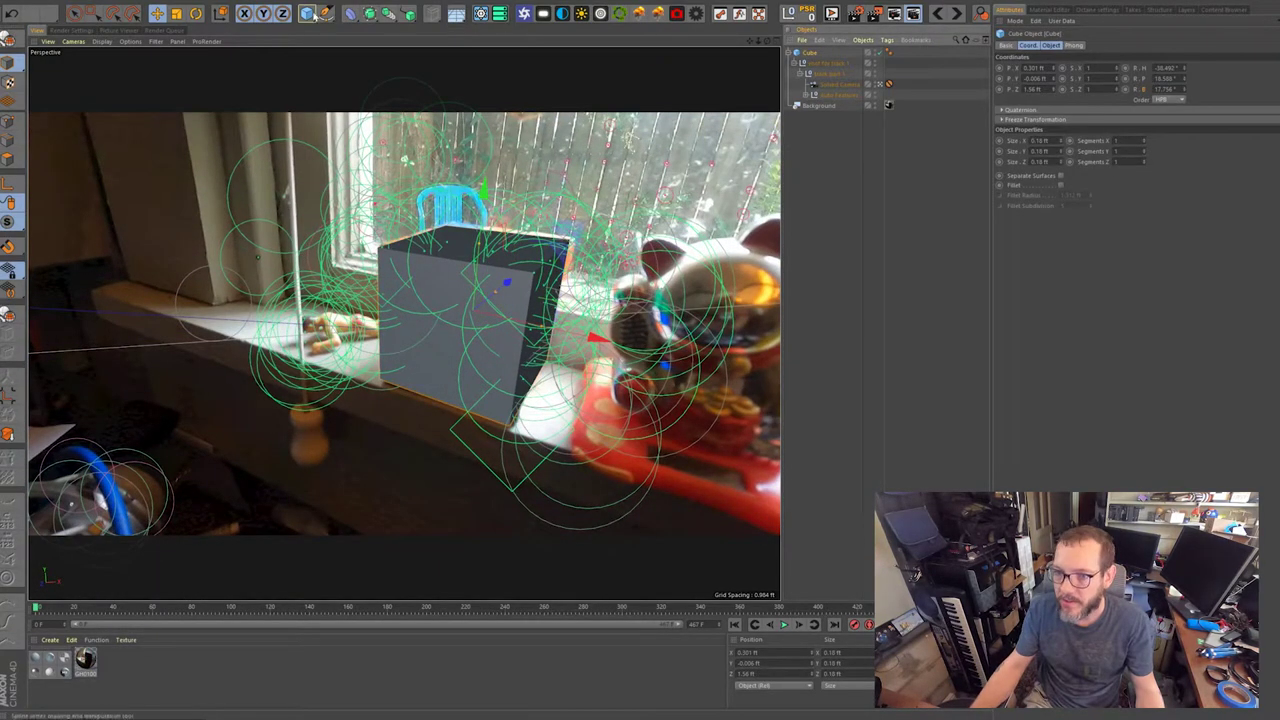
pyautogui.moveTo(318, 14); pyautogui.dragTo(368, 30)
pyautogui.click(389, 47)
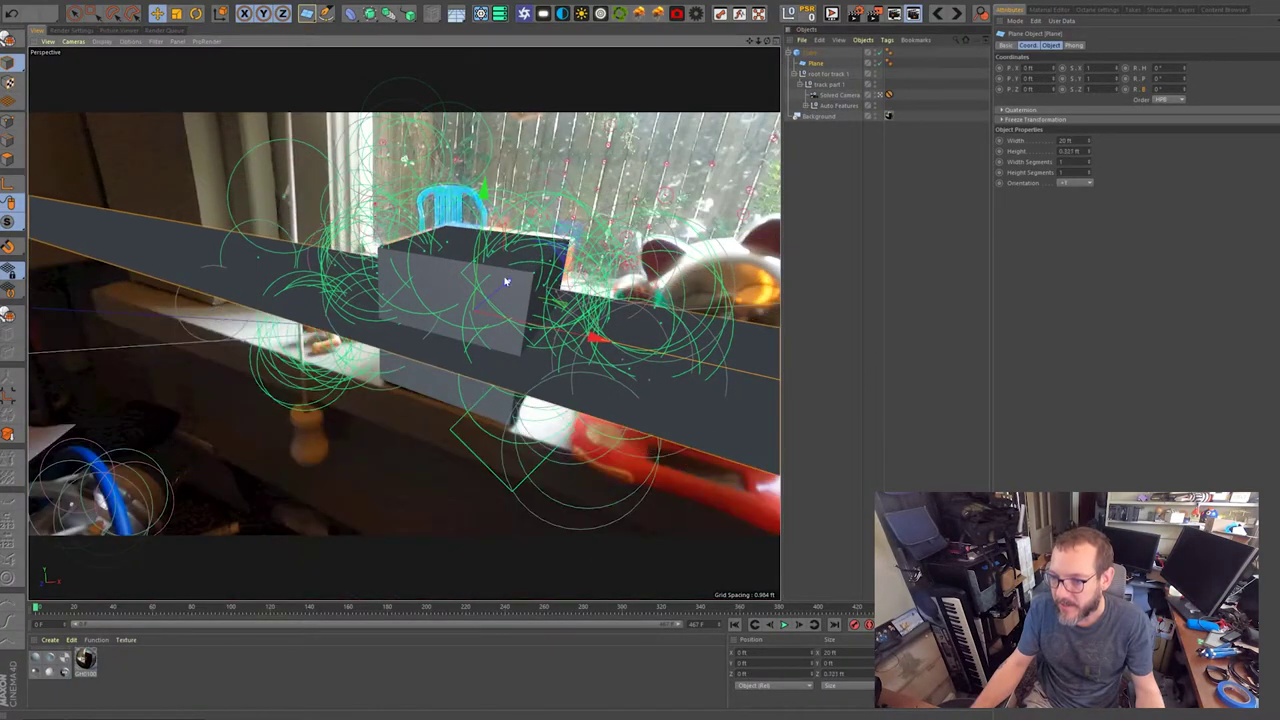
pyautogui.moveTo(506, 282); pyautogui.dragTo(492, 290)
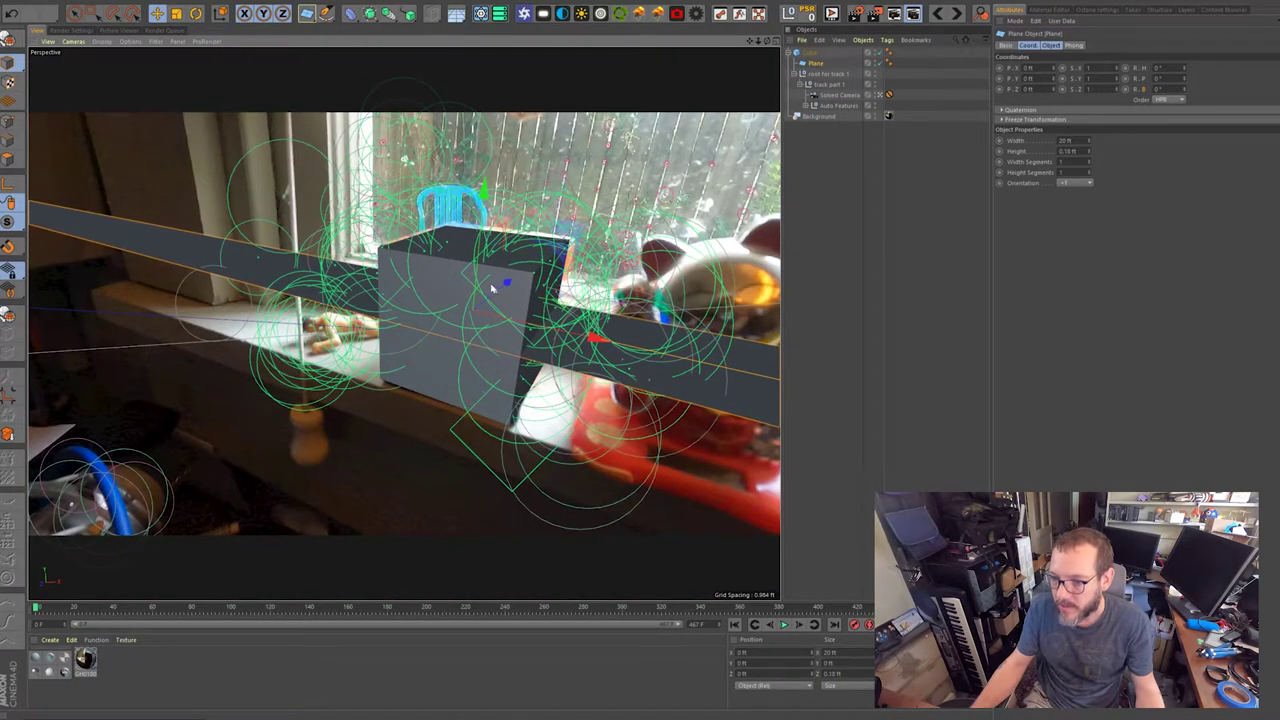
pyautogui.middleClick(505, 287)
pyautogui.moveTo(687, 224); pyautogui.dragTo(589, 194)
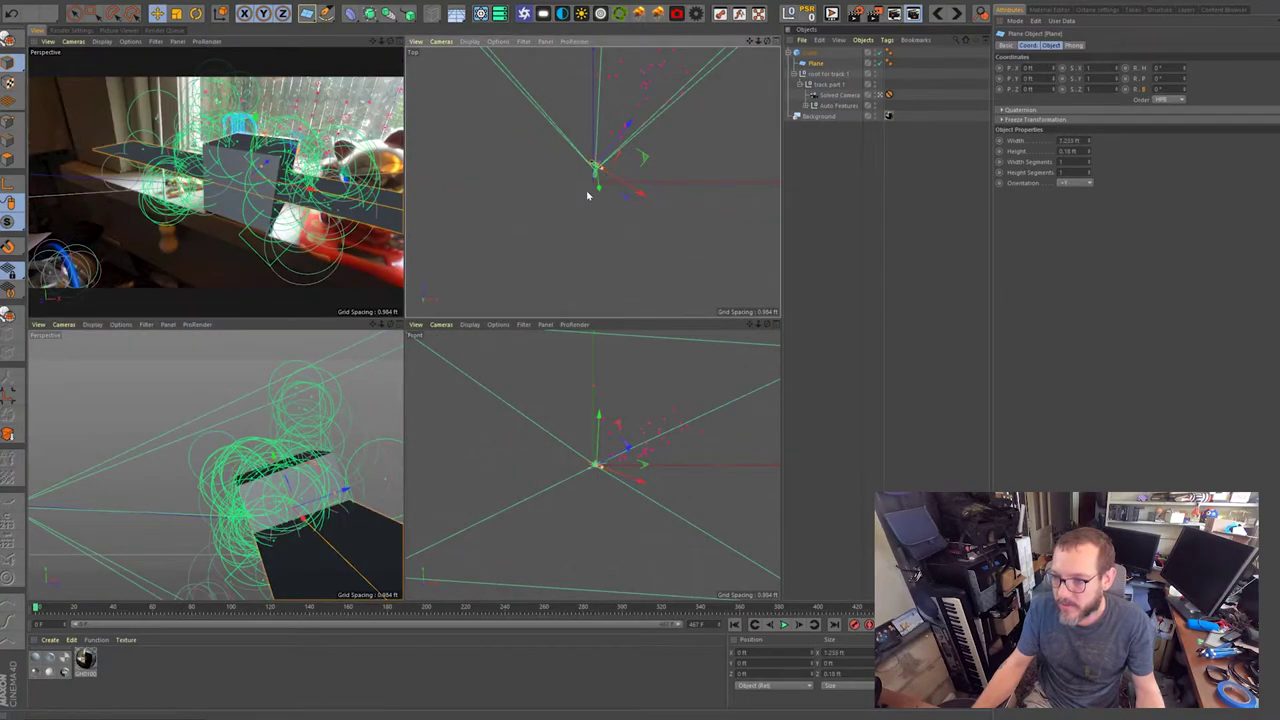
pyautogui.middleClick(335, 190)
pyautogui.moveTo(482, 189); pyautogui.dragTo(463, 260)
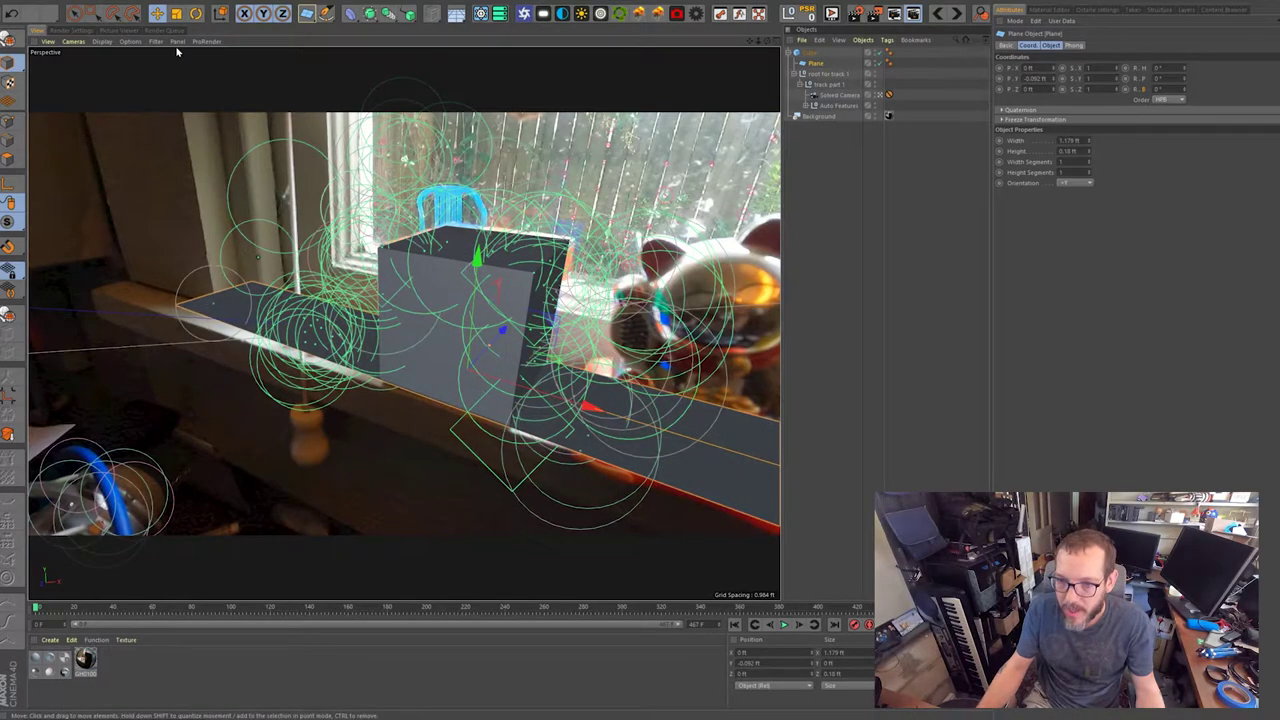
# Rotate the root for track 1 null to about H -7°, P -0.7°, B 2.3° so the plane follows the windowsill.
pyautogui.click(195, 13)
pyautogui.click(820, 75)
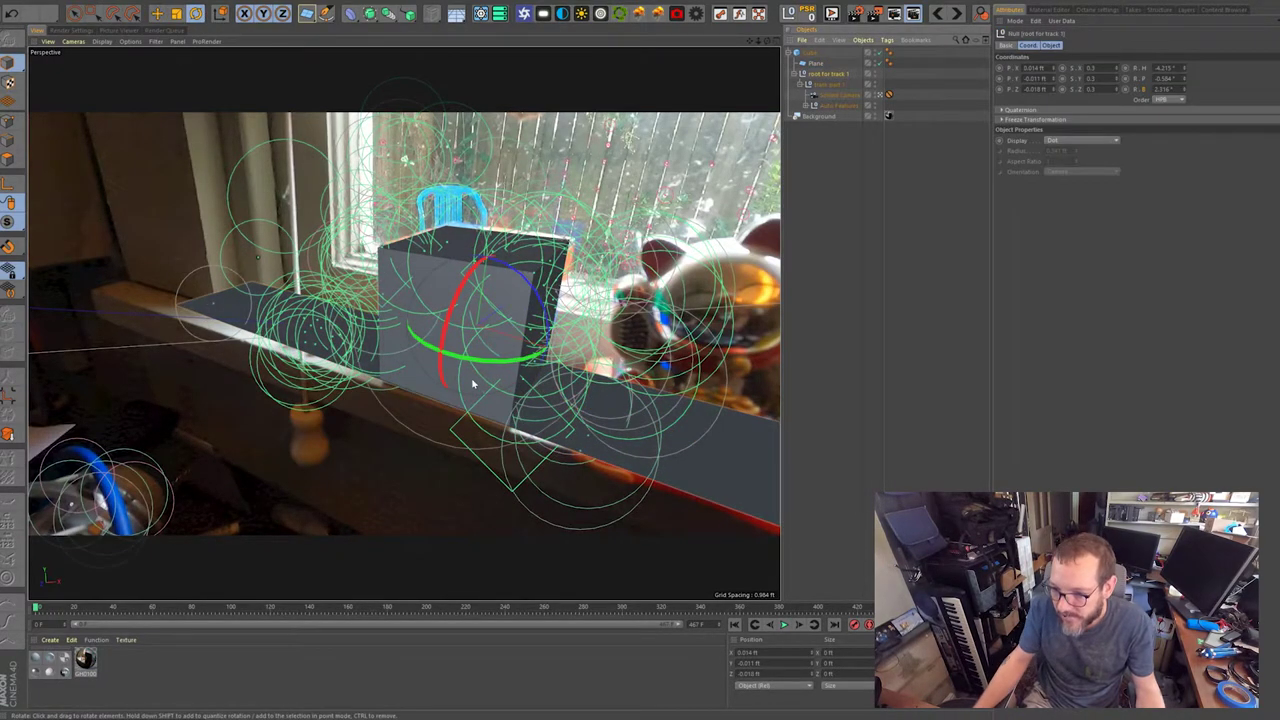
pyautogui.moveTo(501, 363); pyautogui.dragTo(493, 366)
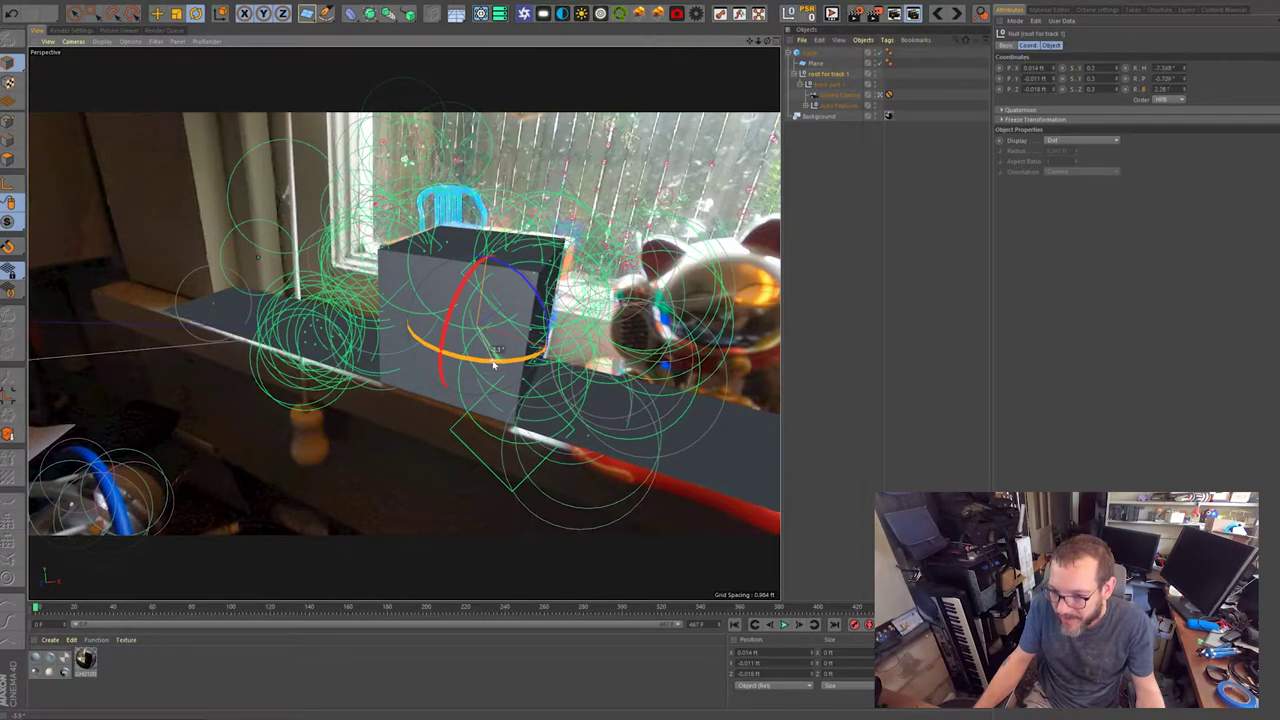
pyautogui.moveTo(492, 365); pyautogui.dragTo(493, 365)
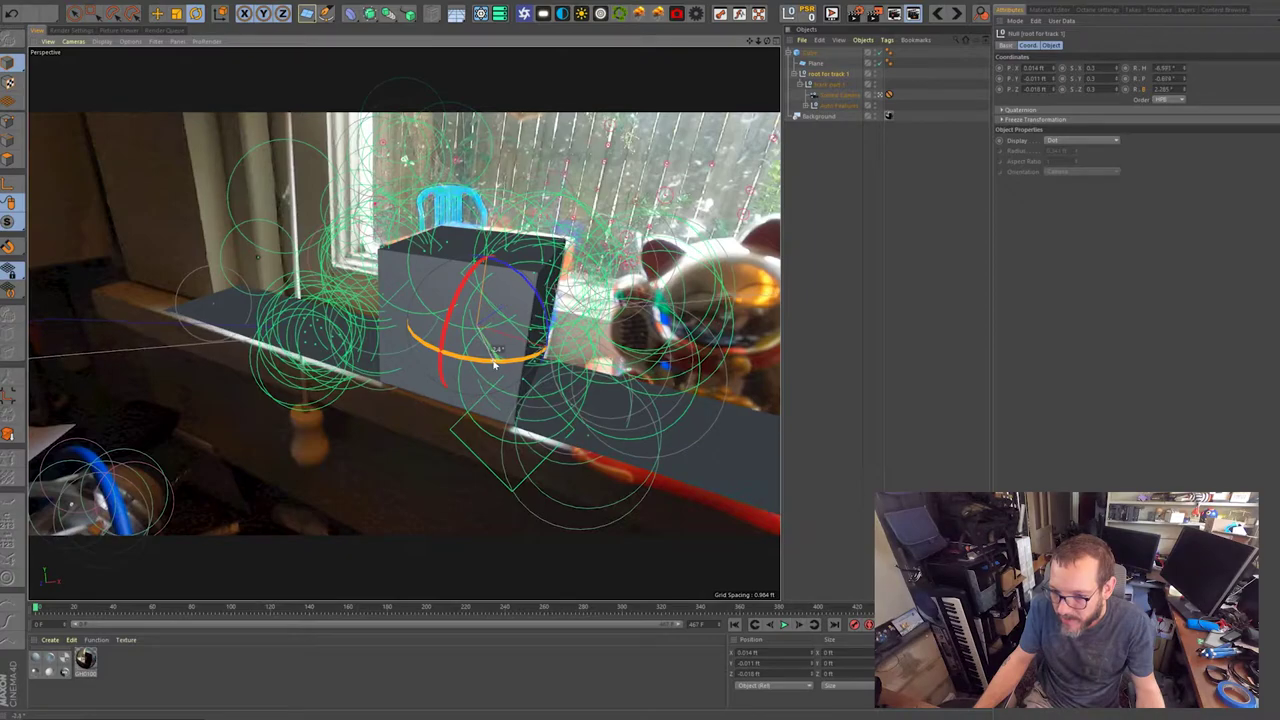
pyautogui.moveTo(495, 365); pyautogui.dragTo(494, 365)
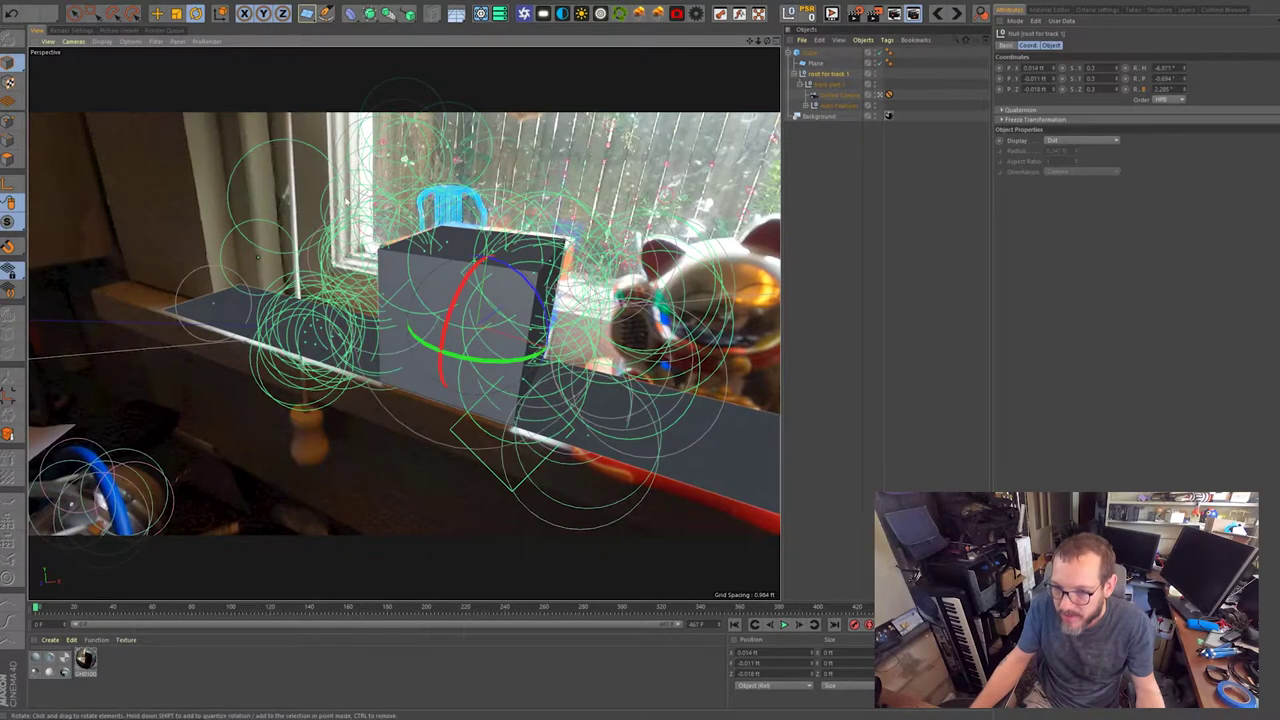
# Resize the plane's height to about 0.199 ft and scrub the footage to check its fit along the windowsill.
pyautogui.click(157, 13)
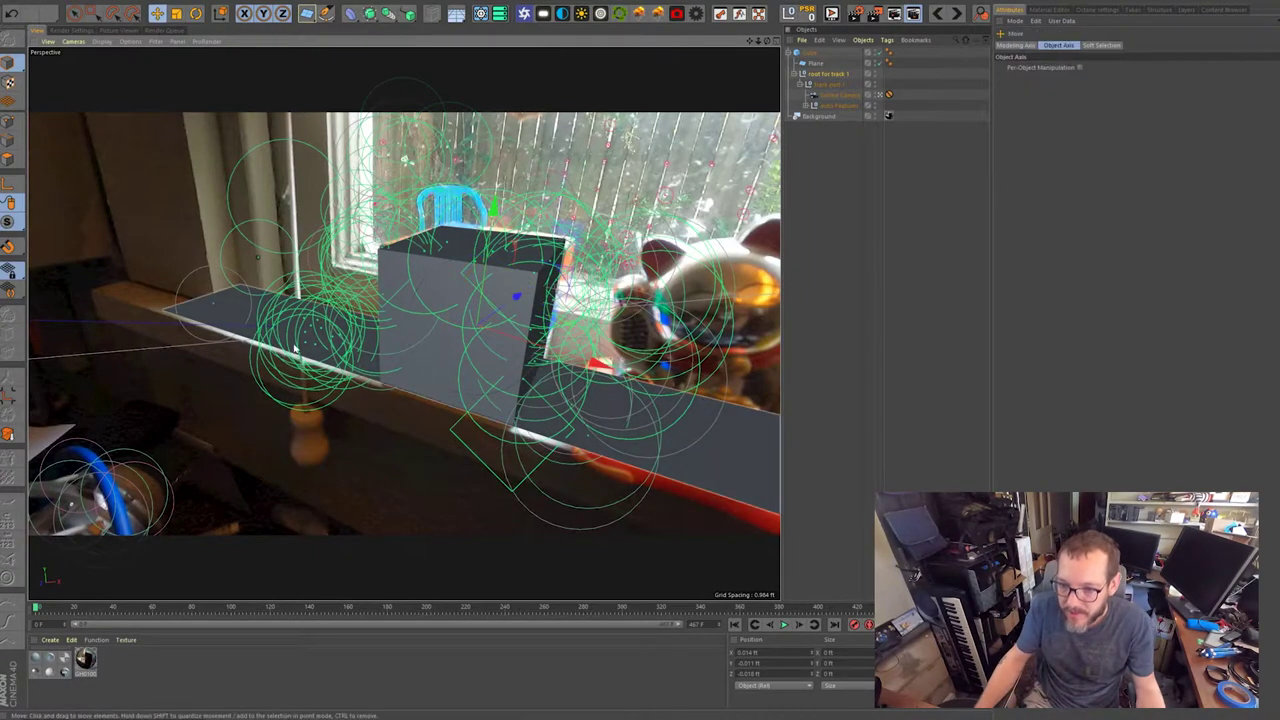
pyautogui.click(222, 322)
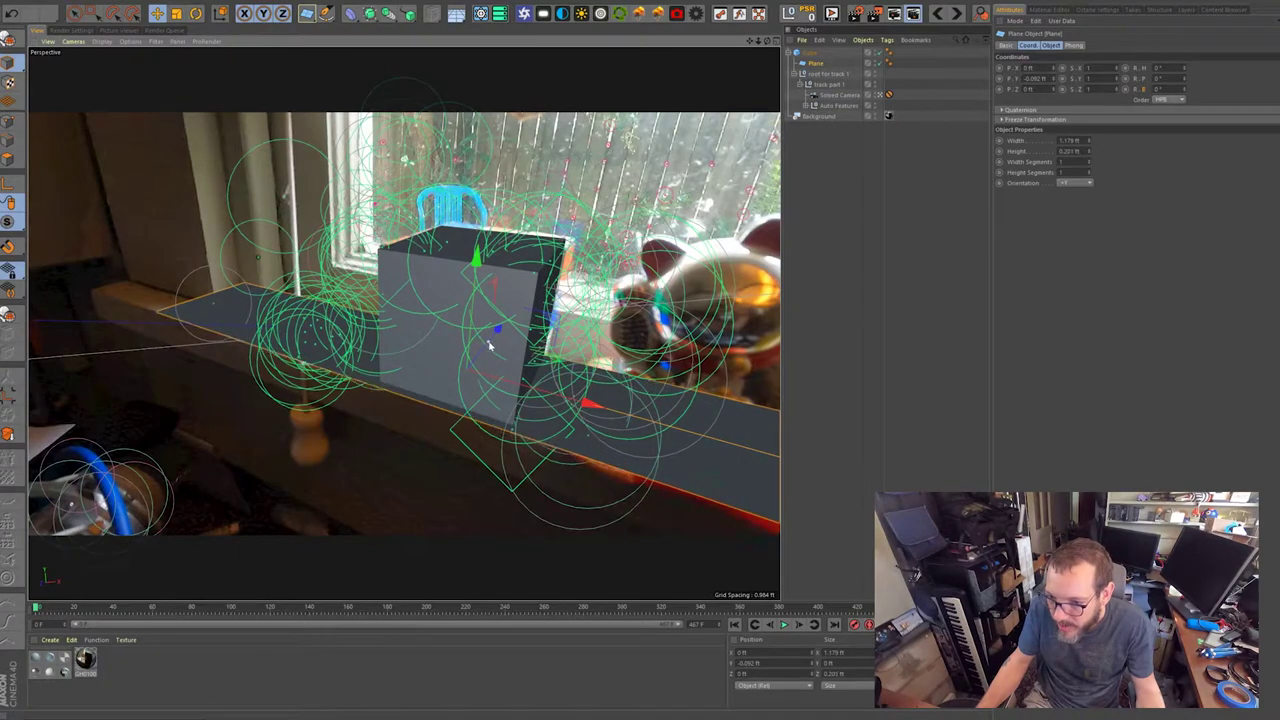
pyautogui.moveTo(38, 609); pyautogui.dragTo(379, 634)
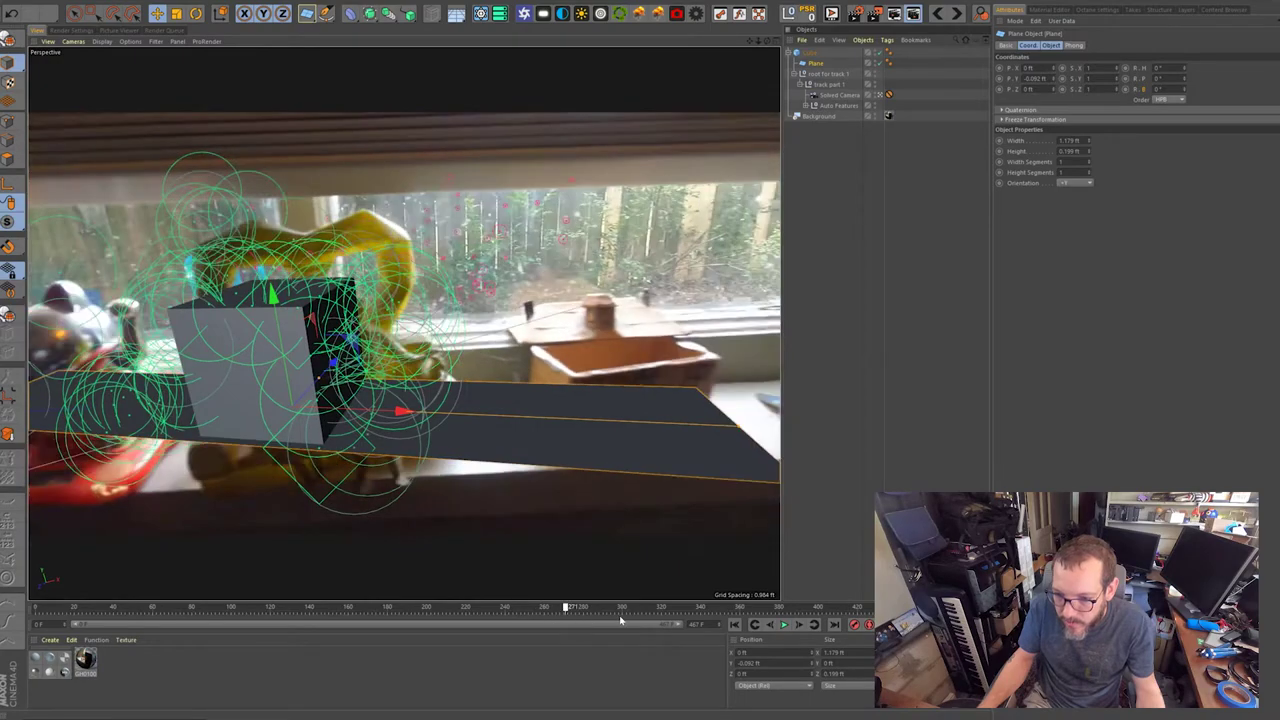
pyautogui.moveTo(387, 612); pyautogui.dragTo(36, 611)
# Save the aligned track part 1 project and select the cube.
pyautogui.click(10, 3)
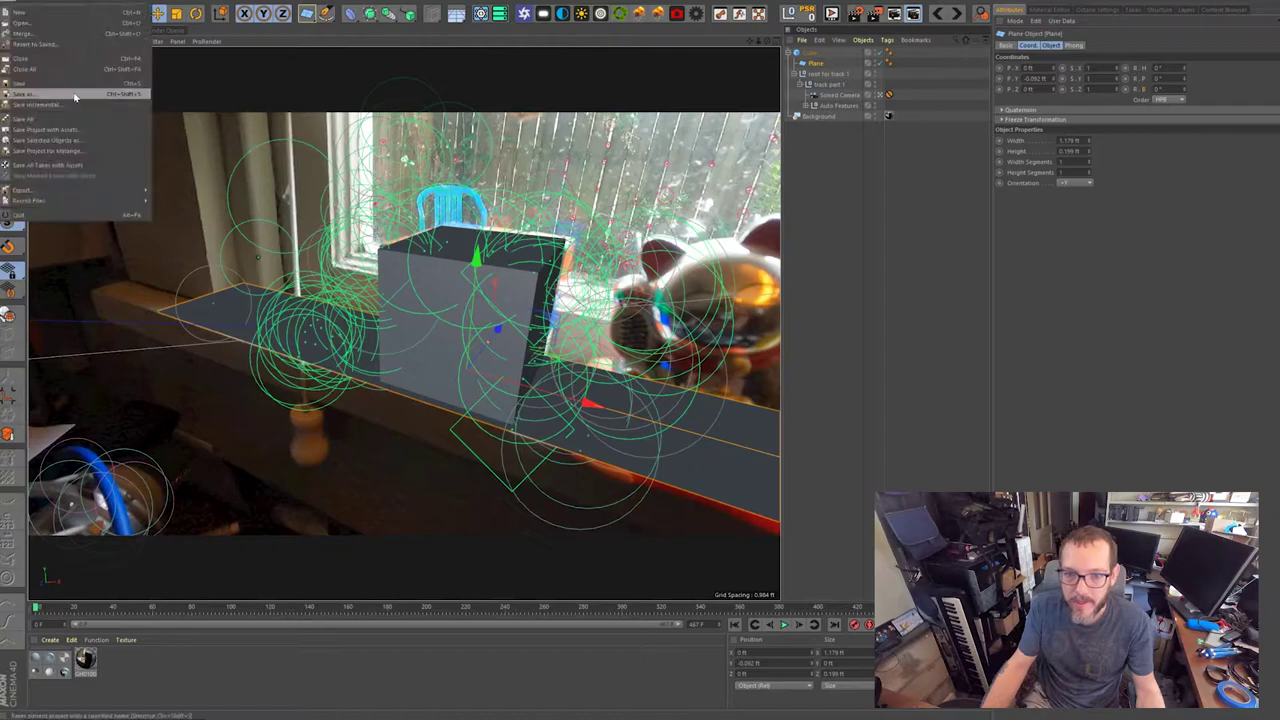
pyautogui.click(47, 83)
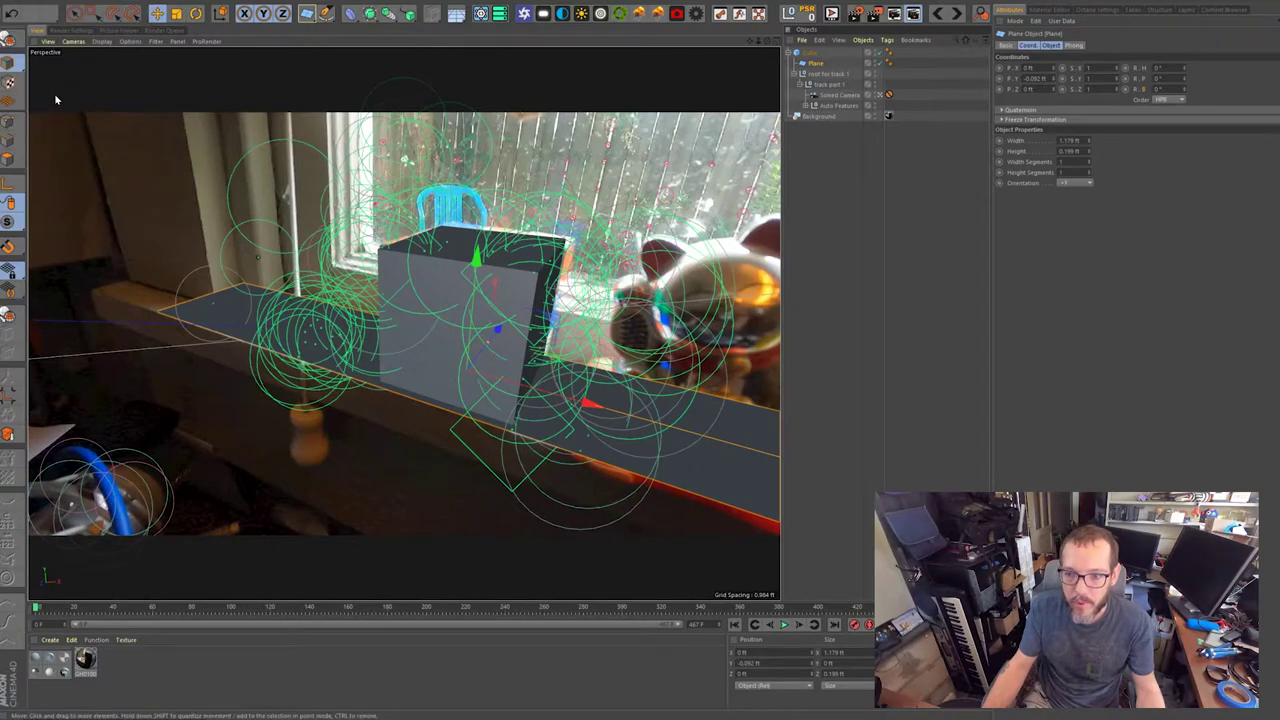
pyautogui.click(830, 52)
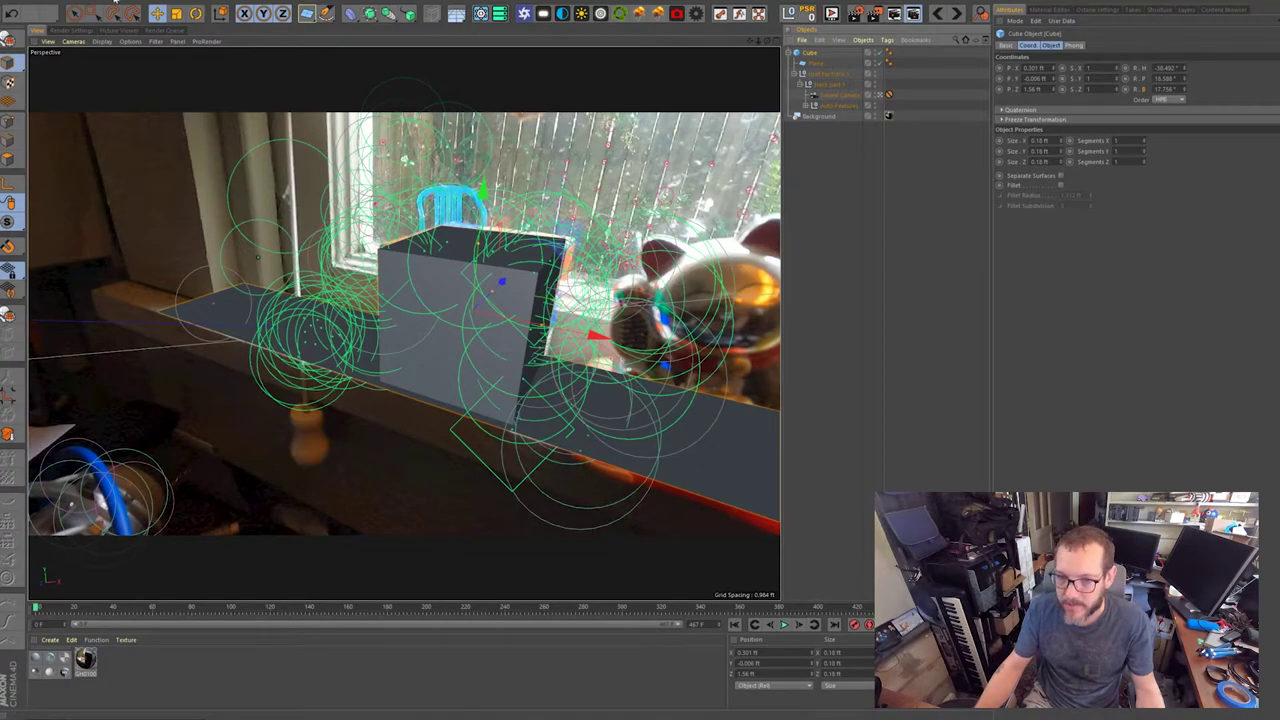
pyautogui.click(8, 4)
pyautogui.moveTo(112, 204)
pyautogui.click(222, 211)
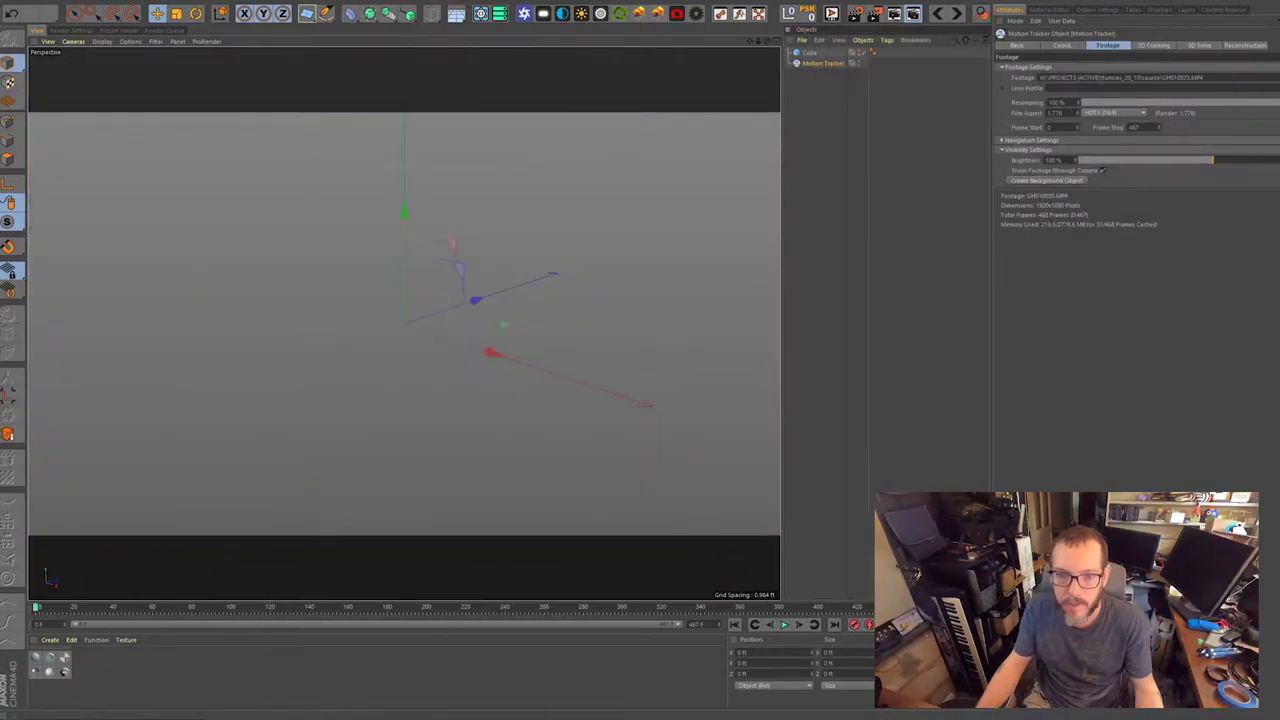
pyautogui.click(8, 4)
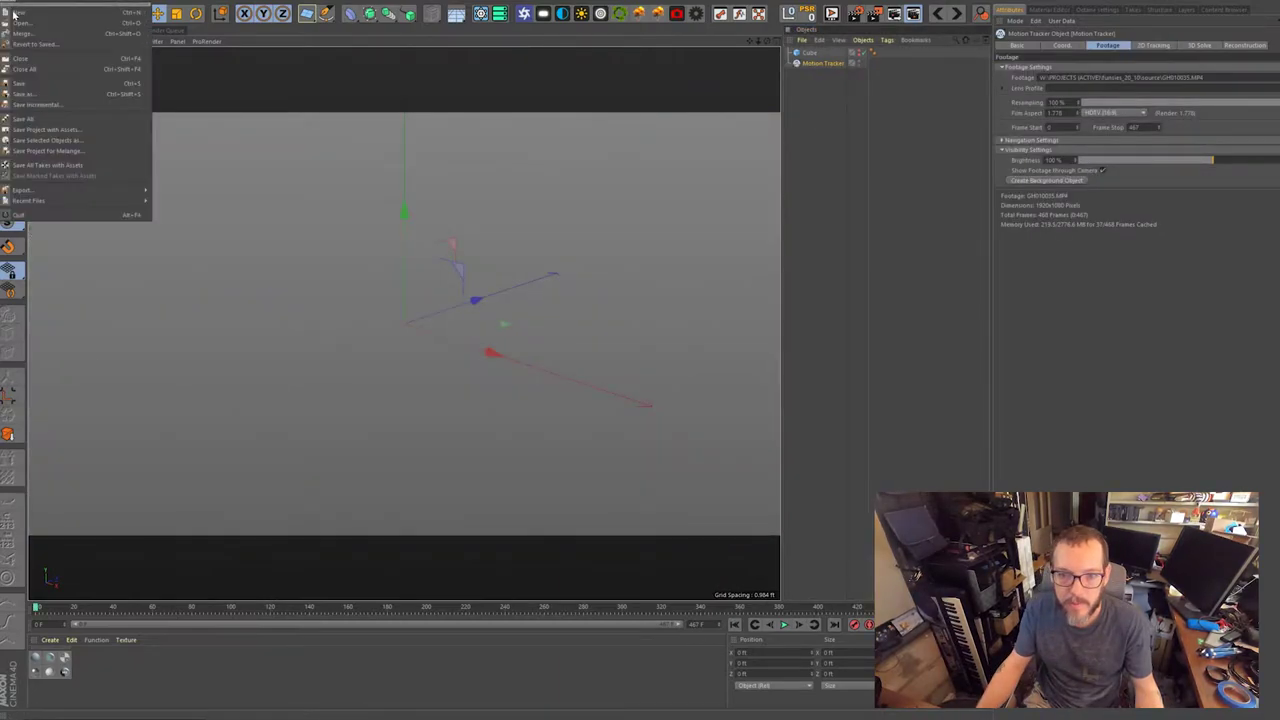
pyautogui.click(30, 58)
pyautogui.click(693, 396)
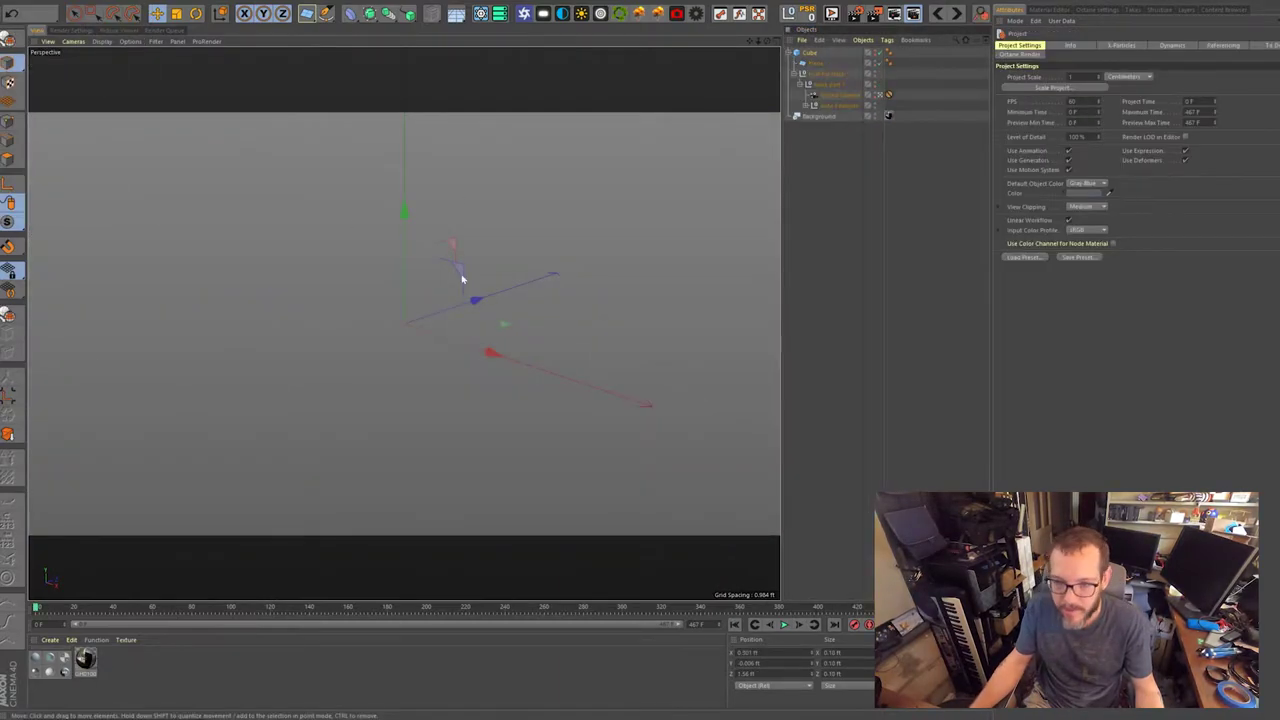
# Create a new project with a maximized perspective view and add a Motion Tracker object.
pyautogui.click(8, 4)
pyautogui.click(40, 18)
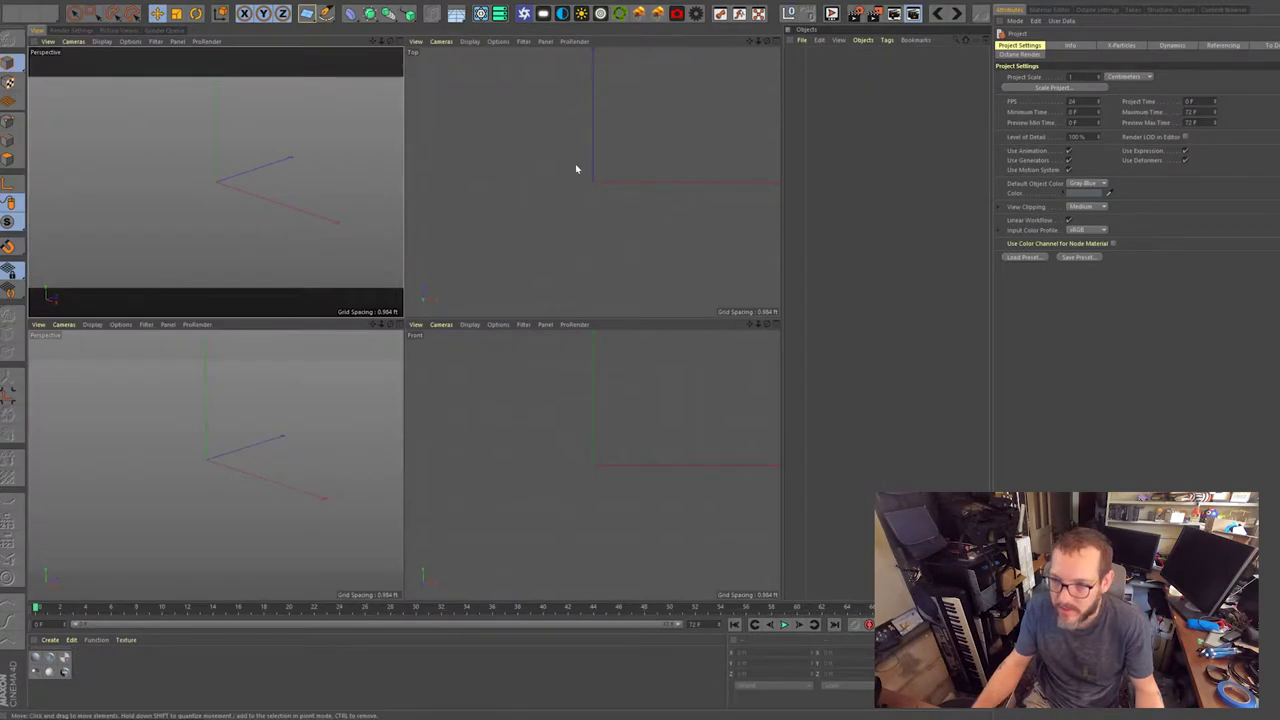
pyautogui.middleClick(251, 106)
pyautogui.click(311, 13)
pyautogui.click(313, 13)
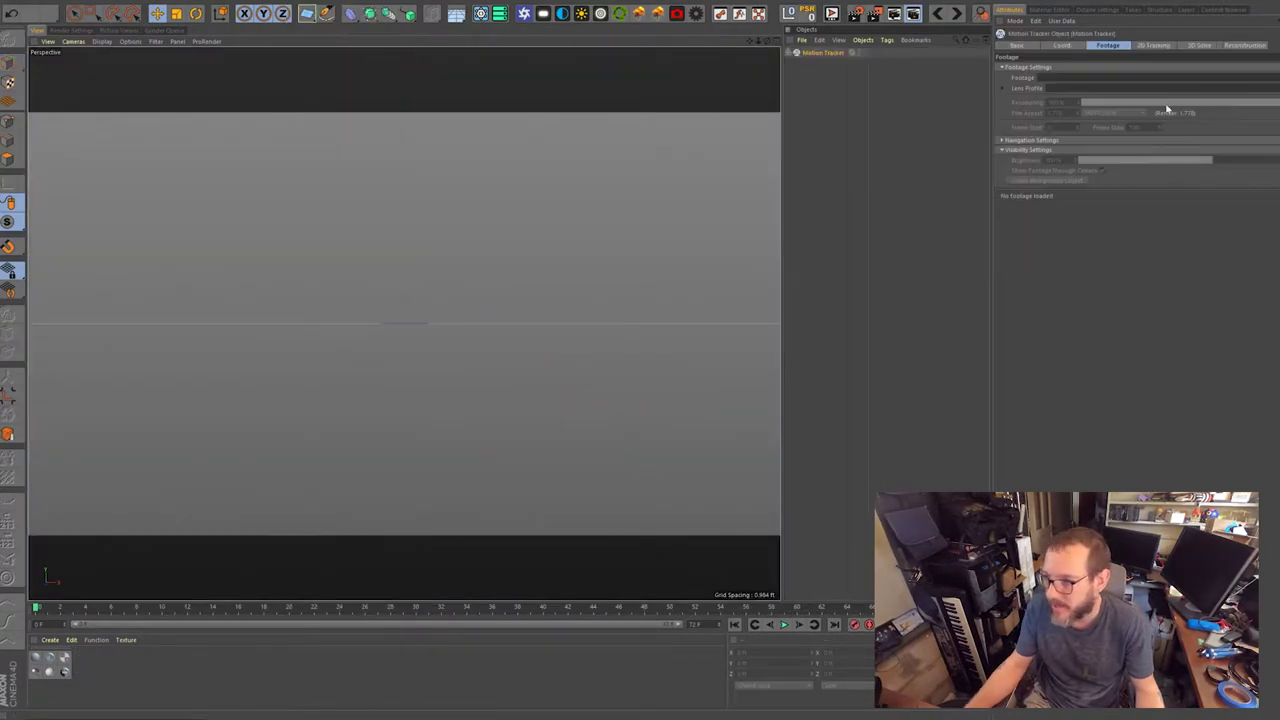
# Load the GH010035 footage into the motion tracker, go to the end of the clip and set resampling to 100%.
pyautogui.click(1166, 108)
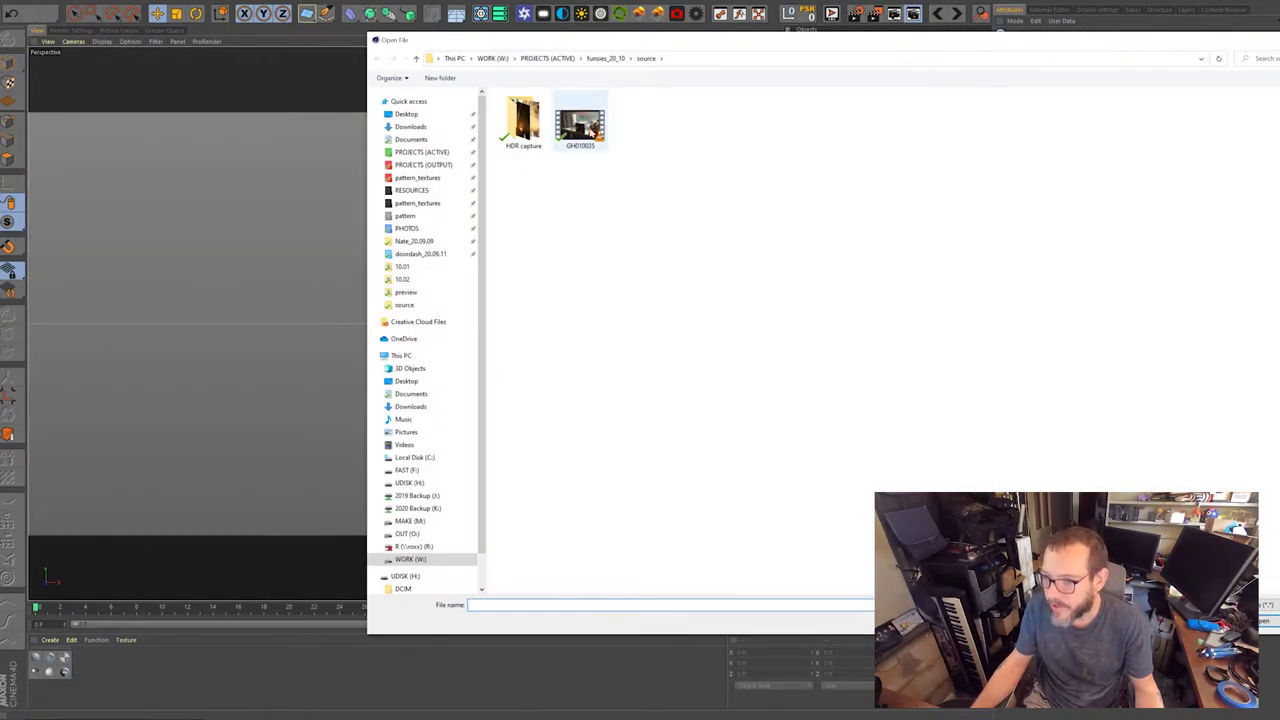
pyautogui.click(592, 129)
pyautogui.click(1262, 624)
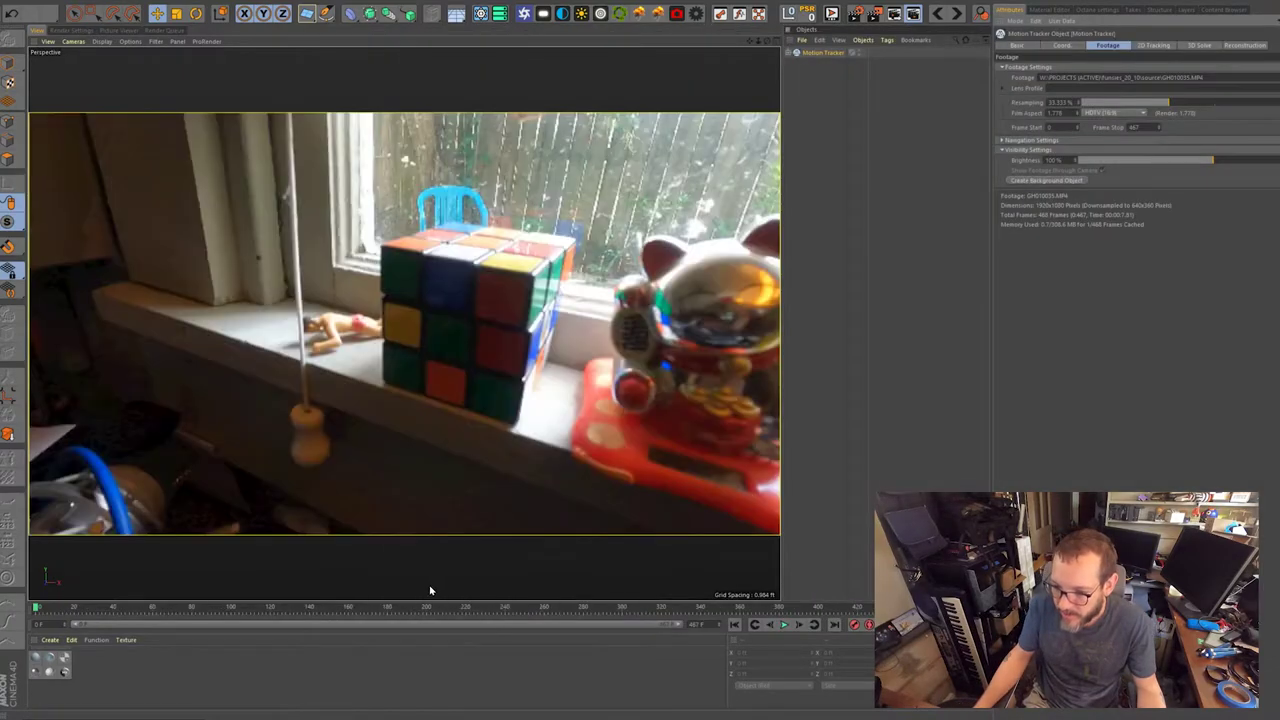
pyautogui.moveTo(435, 608); pyautogui.dragTo(930, 608)
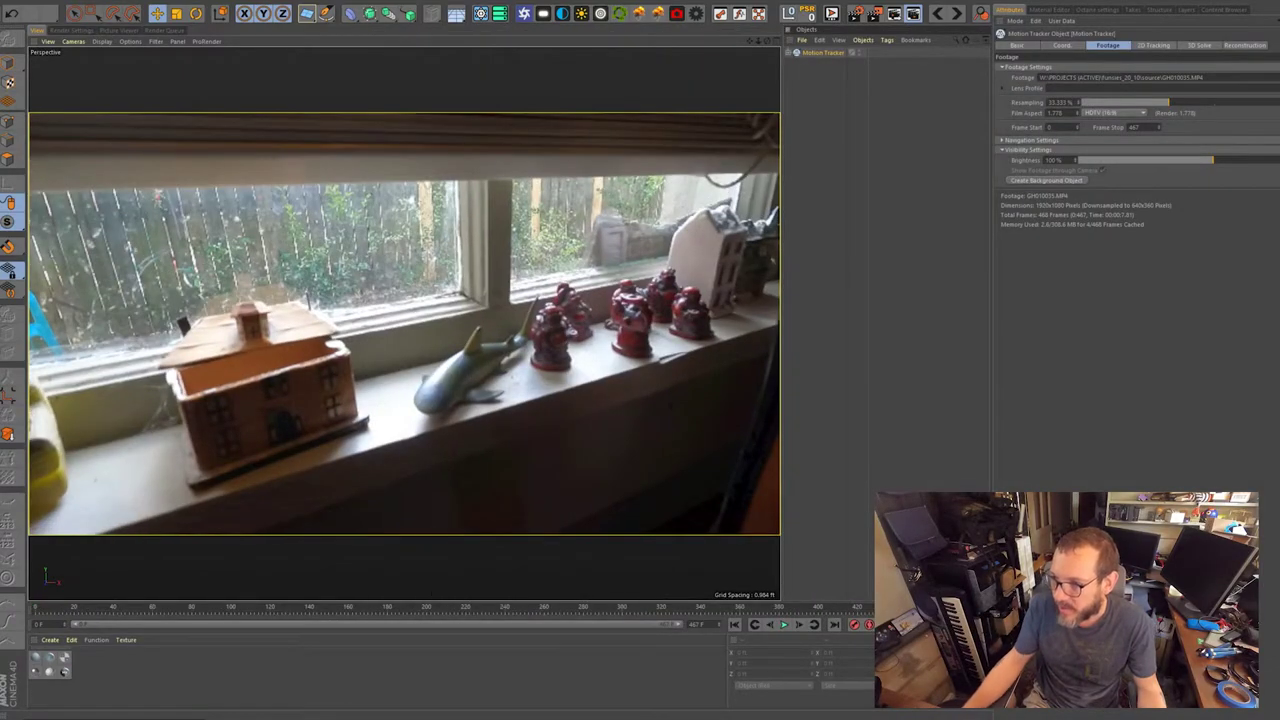
pyautogui.doubleClick(1062, 102)
pyautogui.write('100')
pyautogui.press('Return')
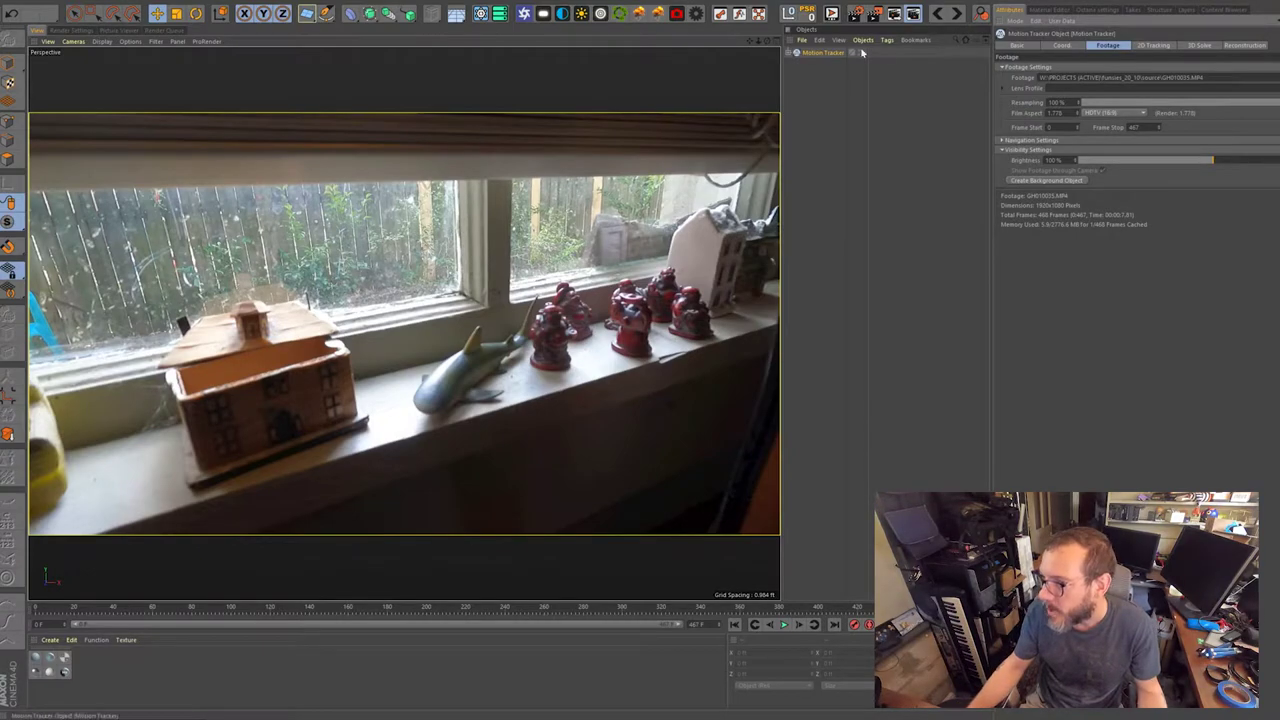
# Create automatic 2D tracks at the end of the clip and auto track them backward.
pyautogui.click(1155, 46)
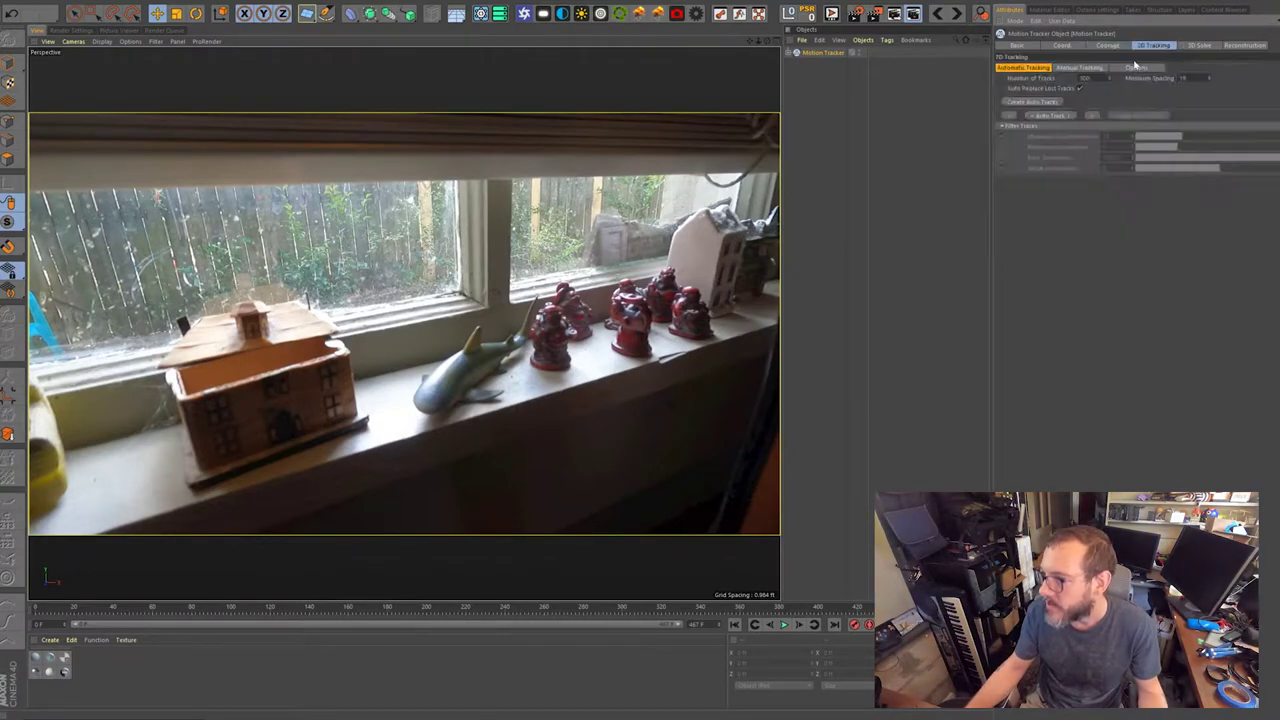
pyautogui.click(1037, 103)
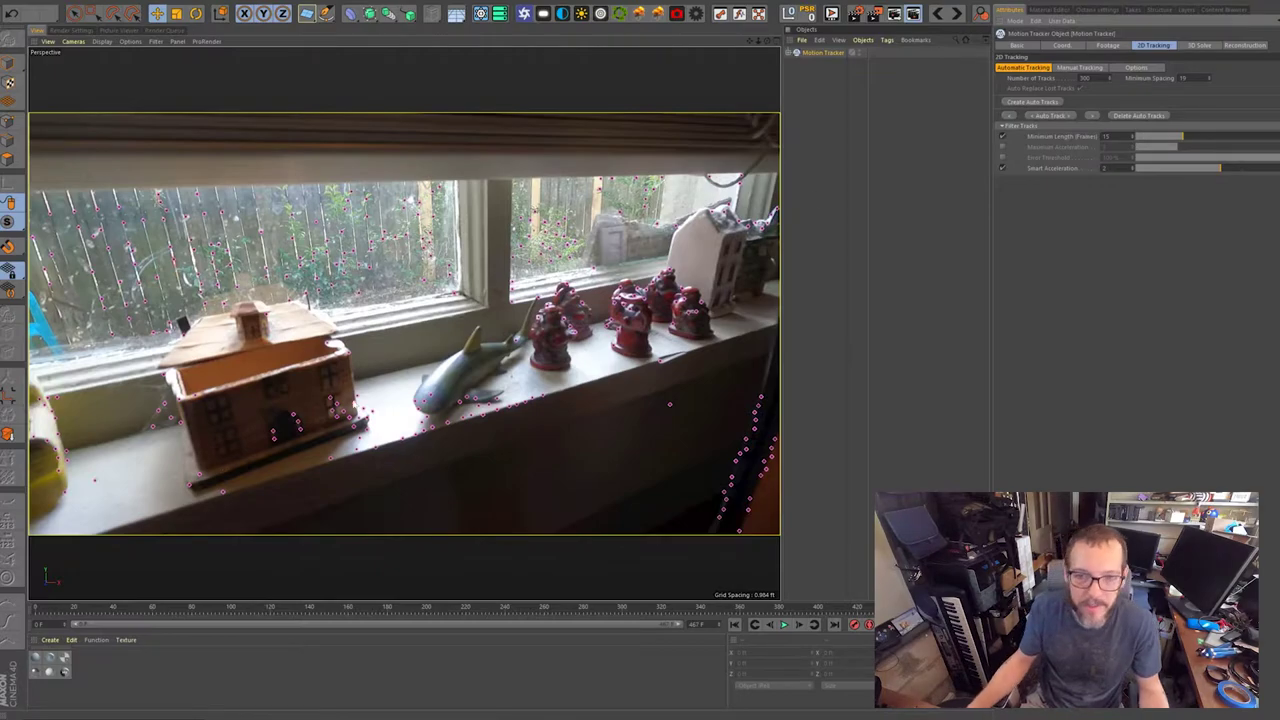
pyautogui.click(1010, 116)
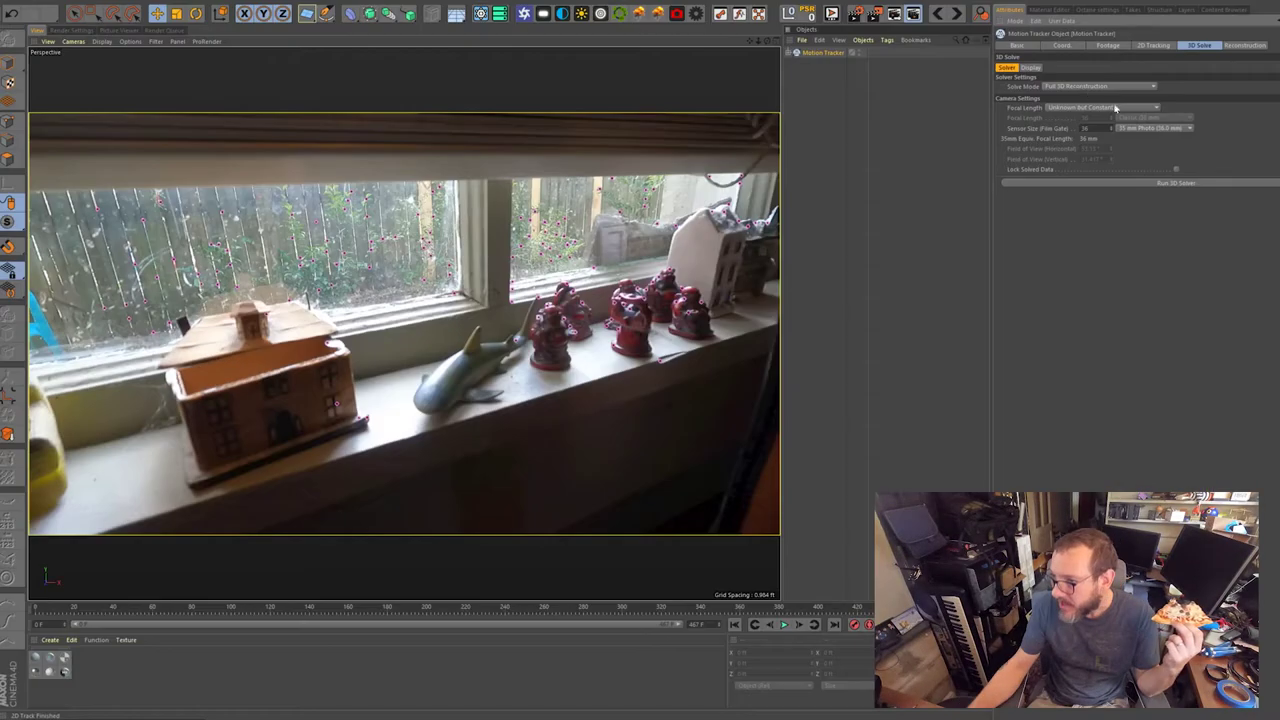
# Run the 3D solver with an unknown but constant focal length and create a background object from the footage.
pyautogui.click(1173, 184)
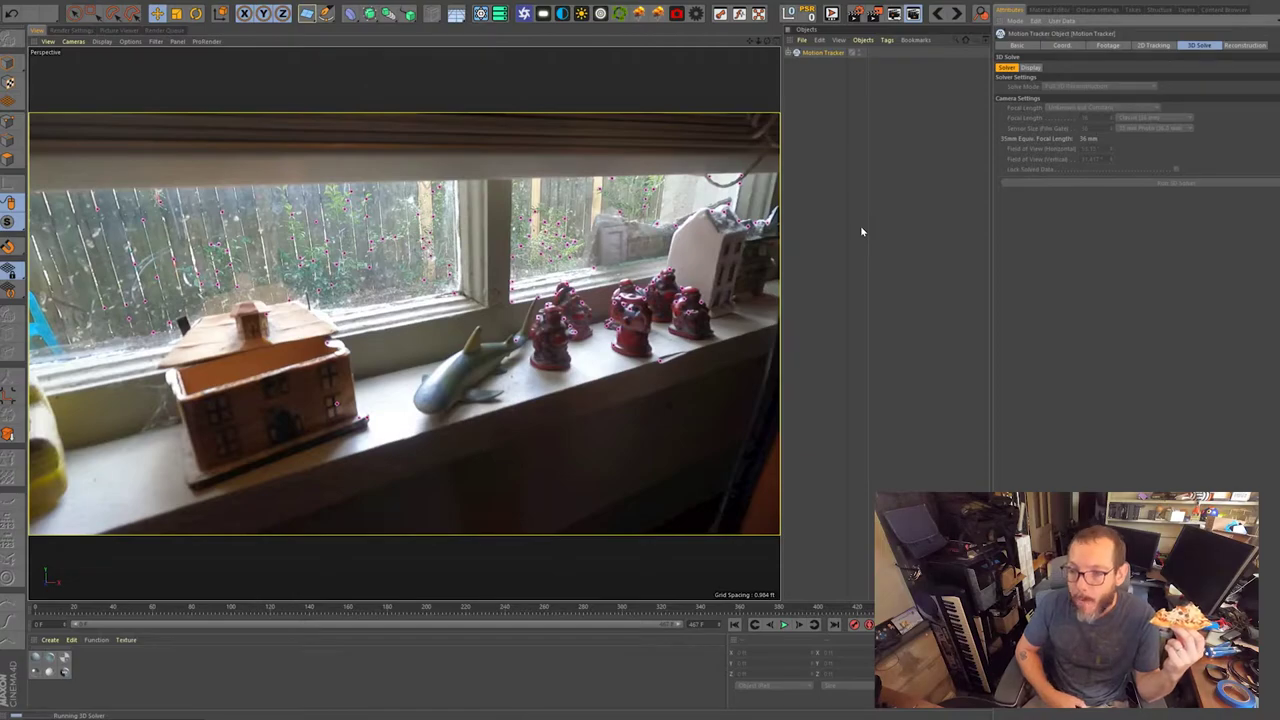
pyautogui.click(1108, 46)
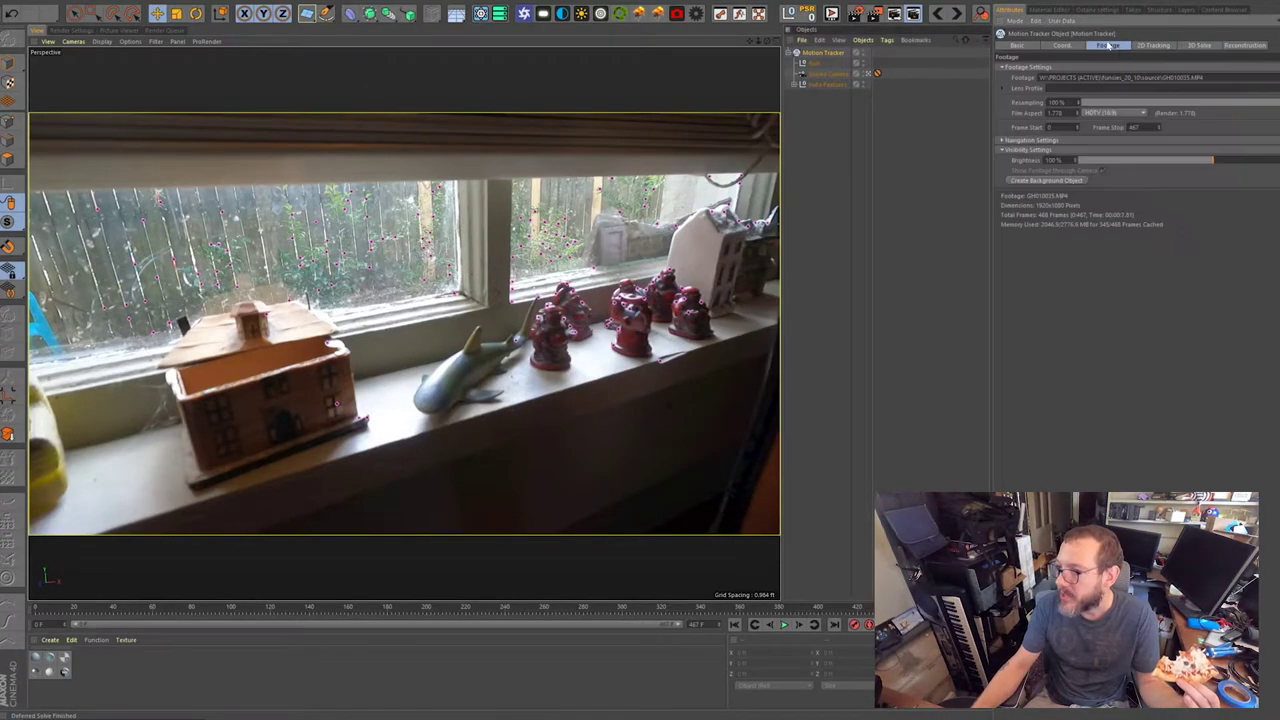
pyautogui.click(1046, 181)
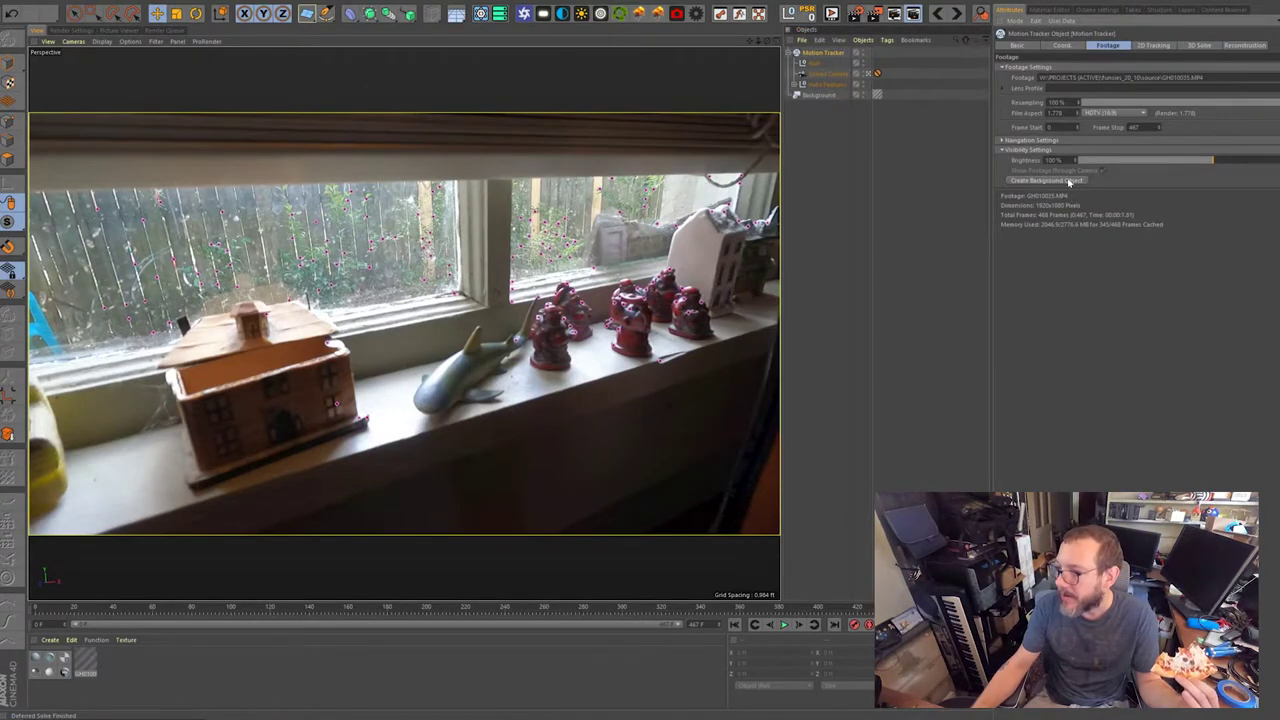
# Group the solved camera and auto features under the null, rename it "track part2" and move it out of the motion tracker.
pyautogui.click(817, 64)
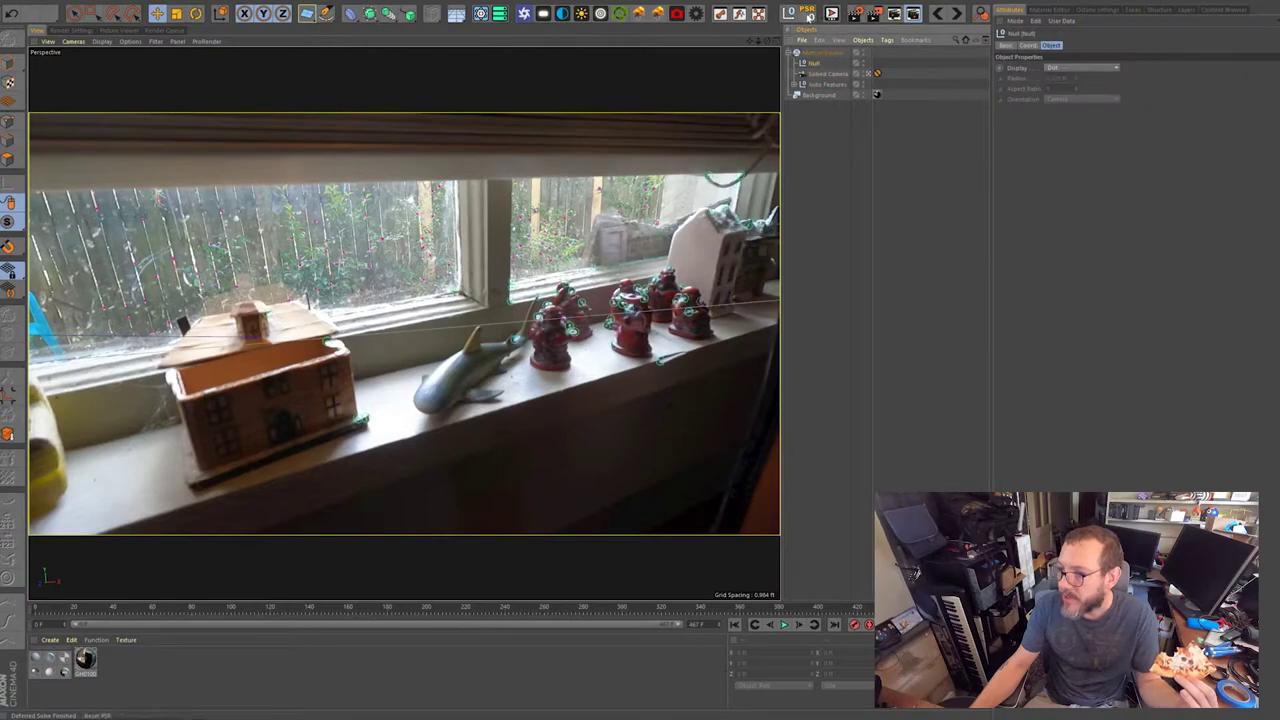
pyautogui.click(826, 75)
pyautogui.moveTo(816, 66); pyautogui.dragTo(817, 64)
pyautogui.doubleClick(817, 64)
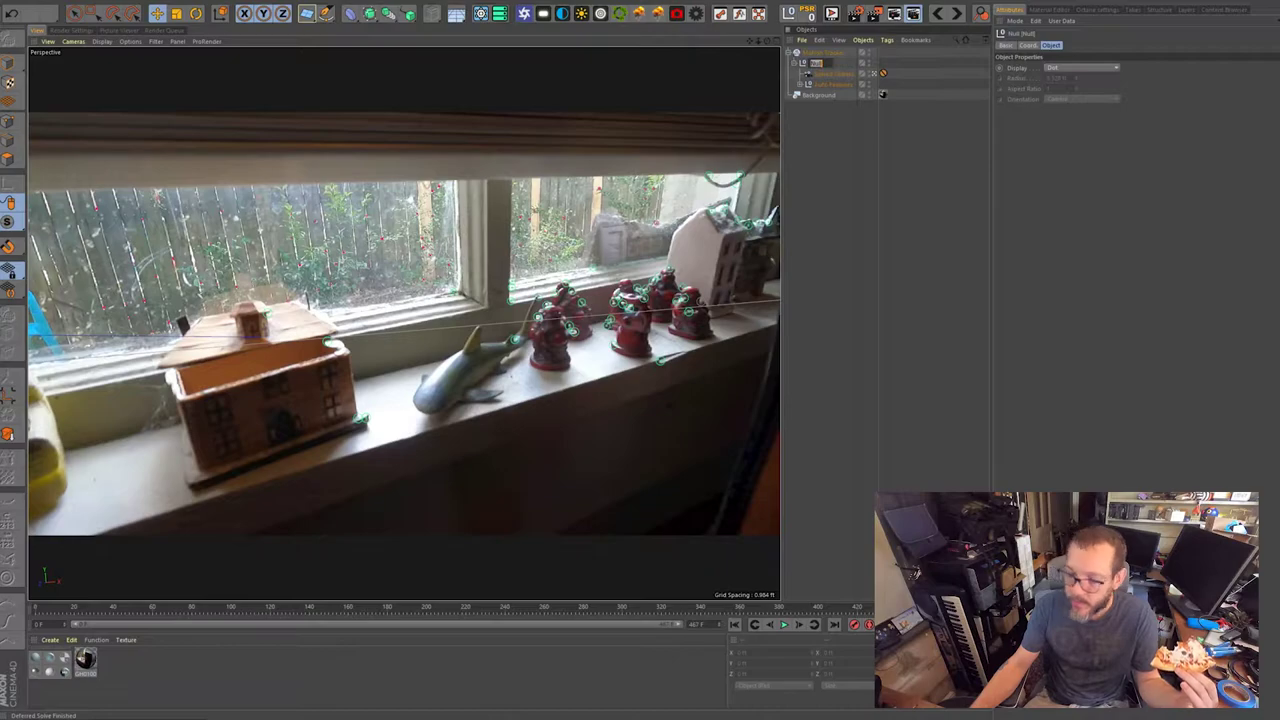
pyautogui.write('Srack part2')
pyautogui.press('Return')
pyautogui.moveTo(829, 63); pyautogui.dragTo(814, 51)
pyautogui.moveTo(800, 606); pyautogui.dragTo(943, 594)
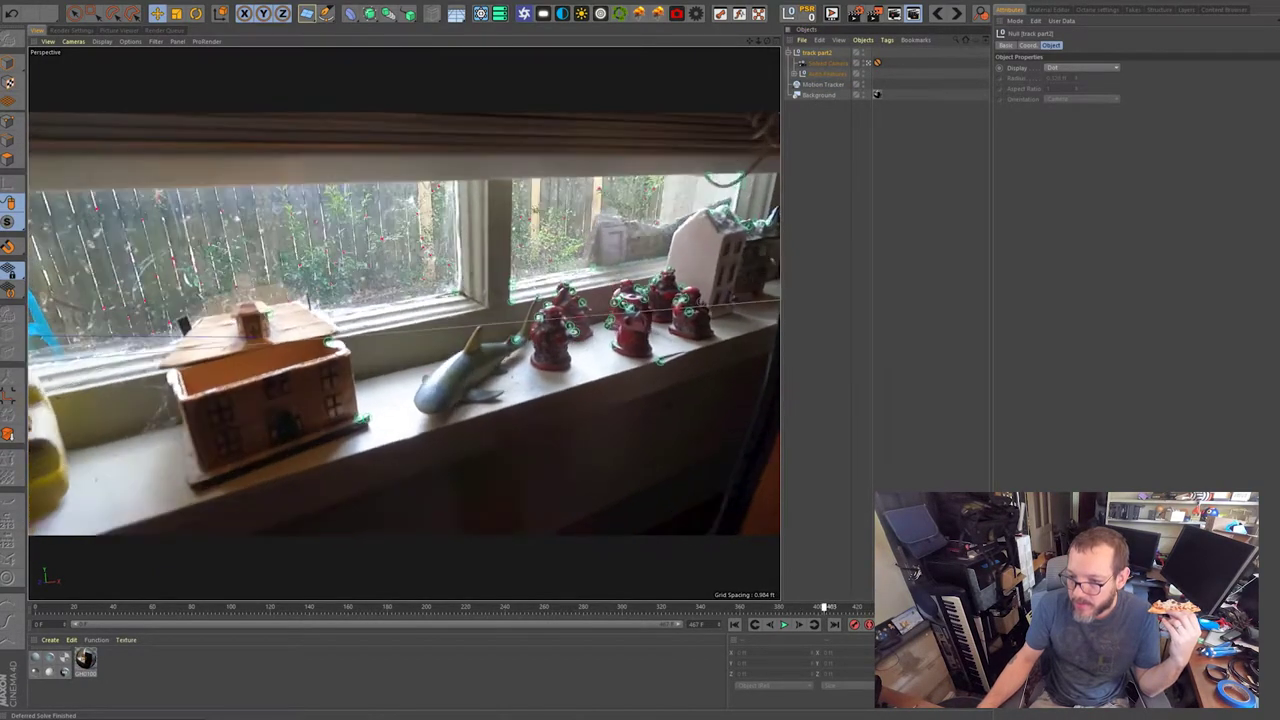
# Switch to the open bad_track_part1 project.
pyautogui.click(557, 2)
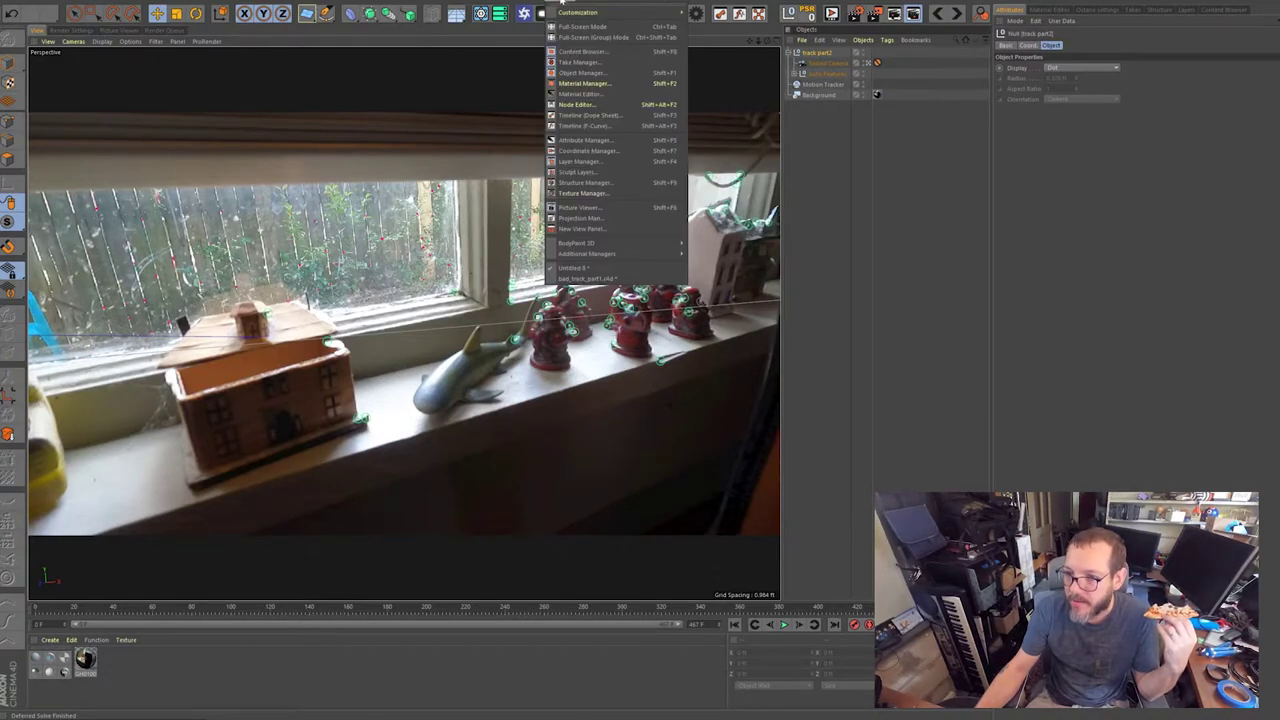
pyautogui.click(561, 3)
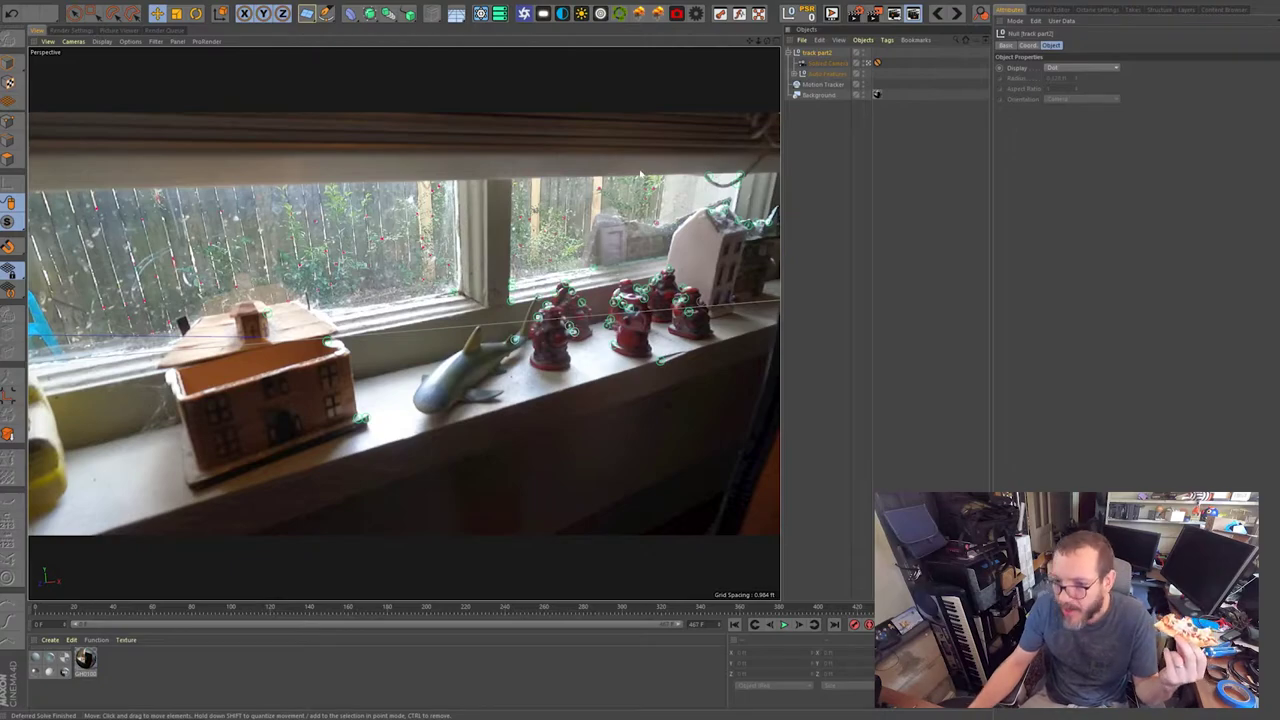
pyautogui.click(543, 13)
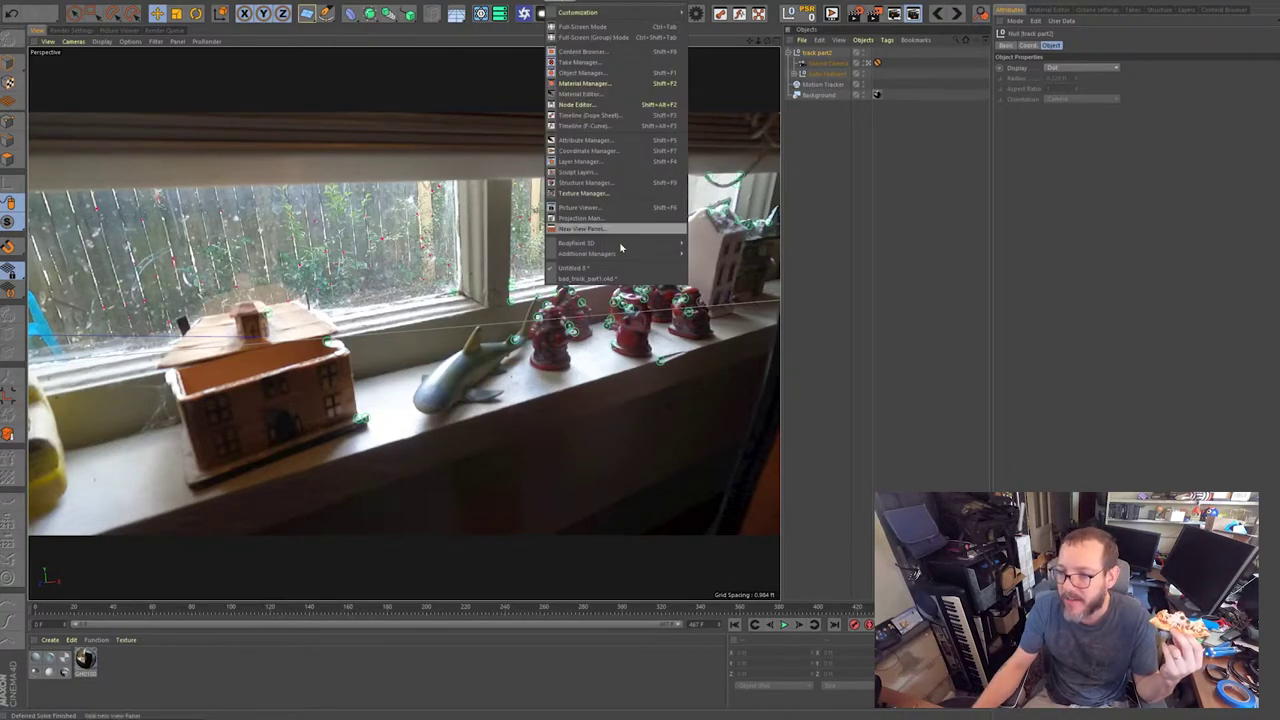
pyautogui.click(596, 279)
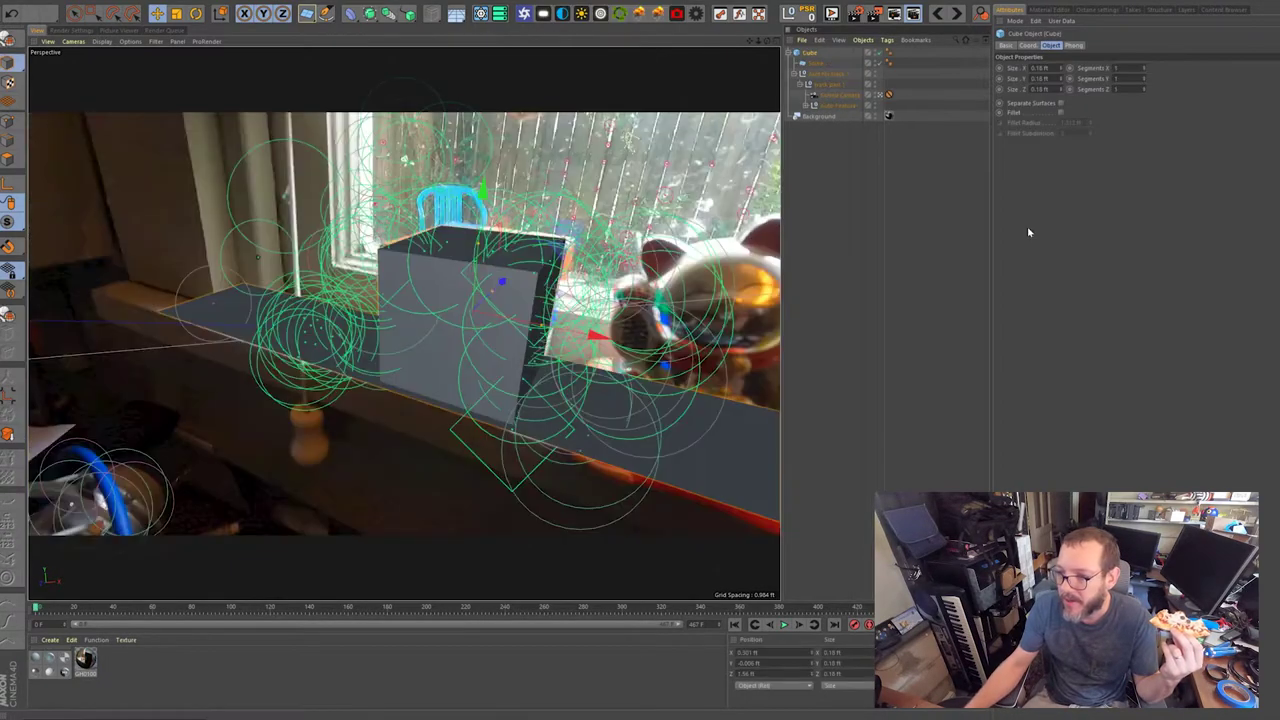
# Slide the plane on the windowsill along its X axis to about 0.42 ft.
pyautogui.click(823, 63)
pyautogui.click(808, 53)
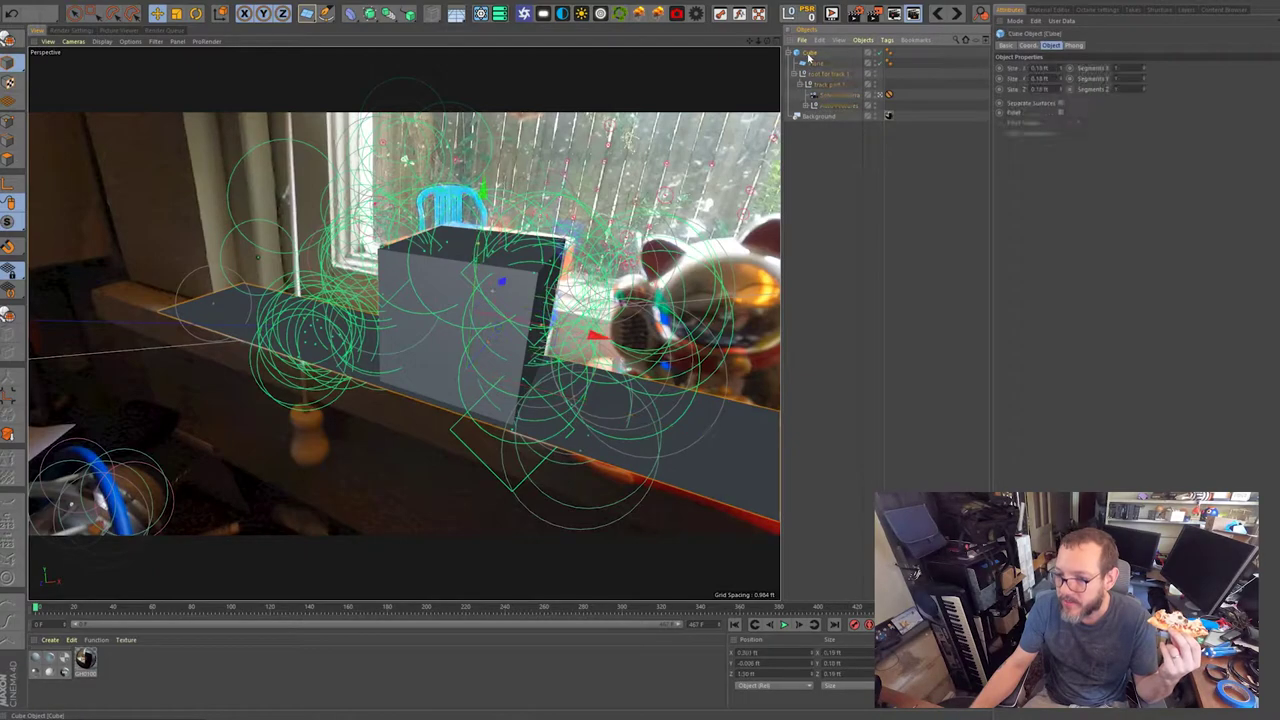
pyautogui.click(820, 63)
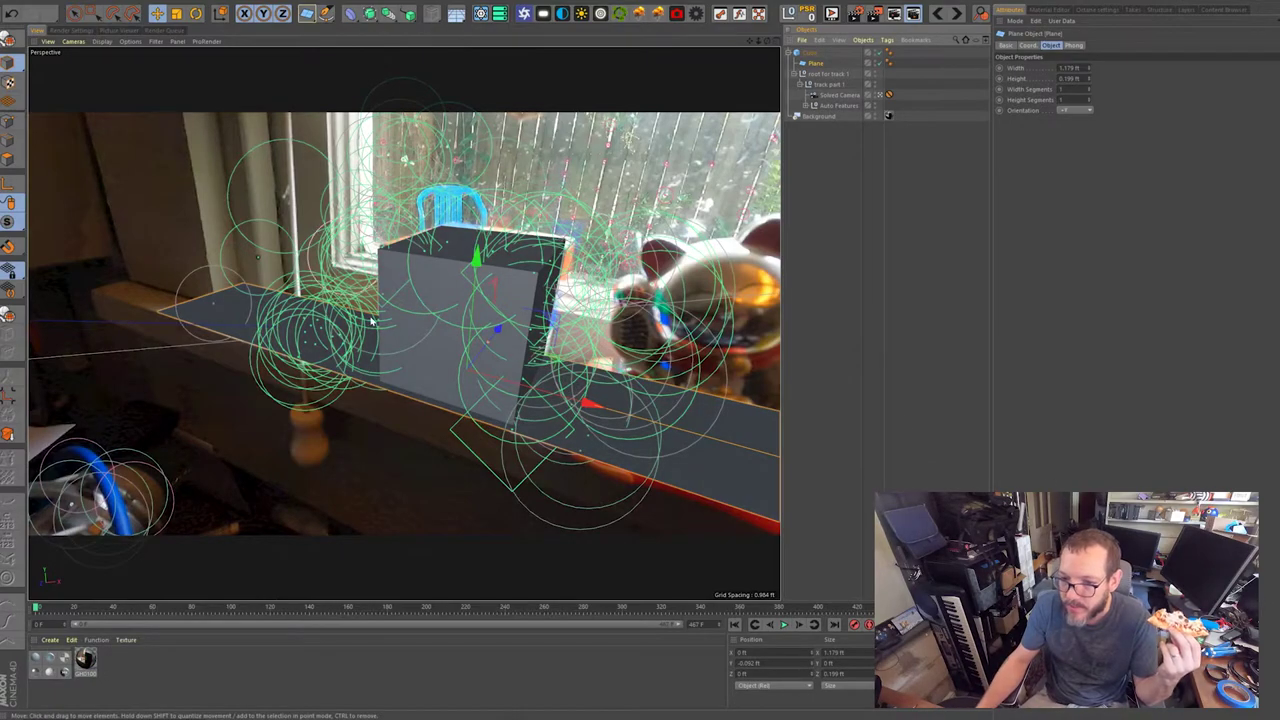
pyautogui.moveTo(550, 393); pyautogui.dragTo(1055, 503)
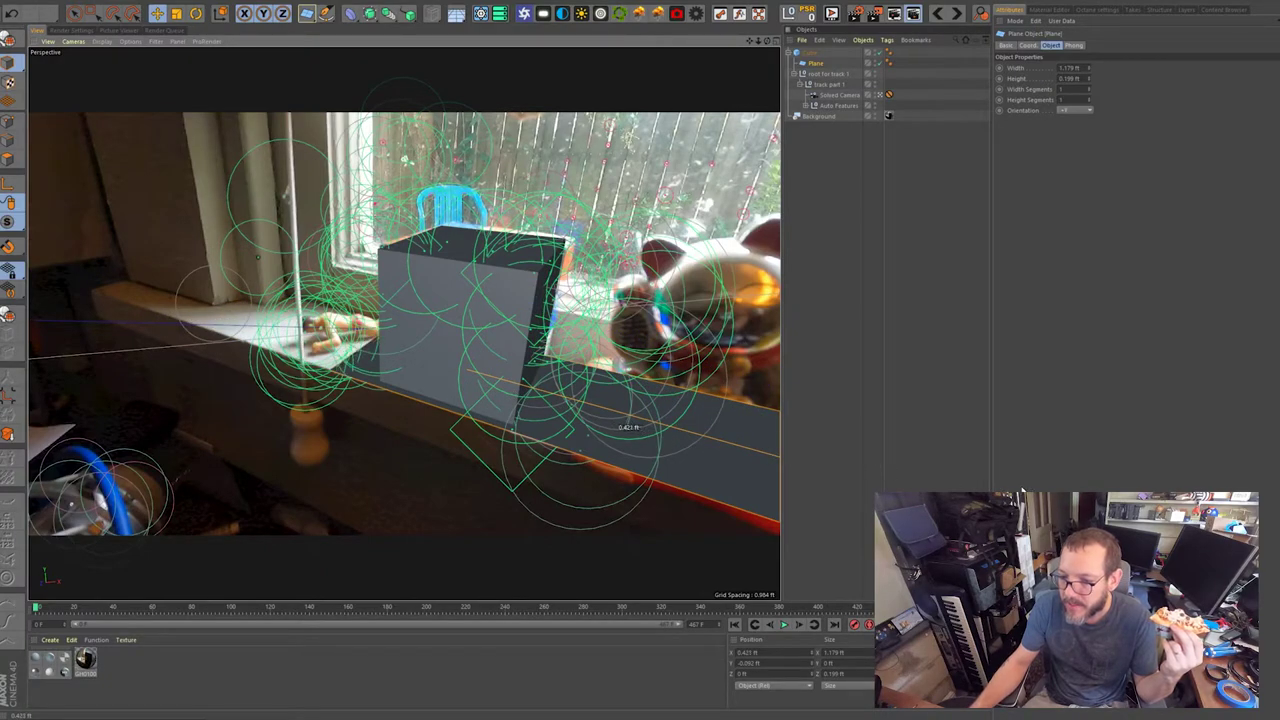
pyautogui.moveTo(630, 428); pyautogui.dragTo(632, 428)
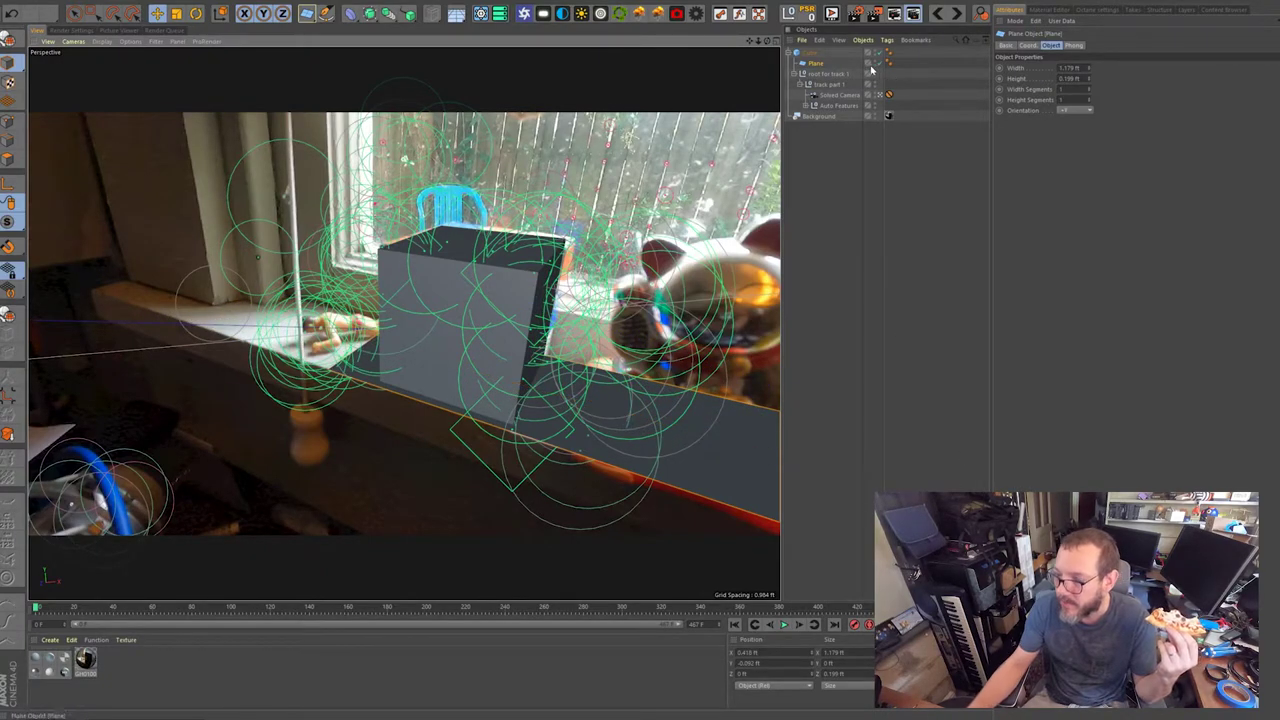
# Copy the Cube with its child objects and switch to the untitled project containing track part2.
pyautogui.click(814, 53)
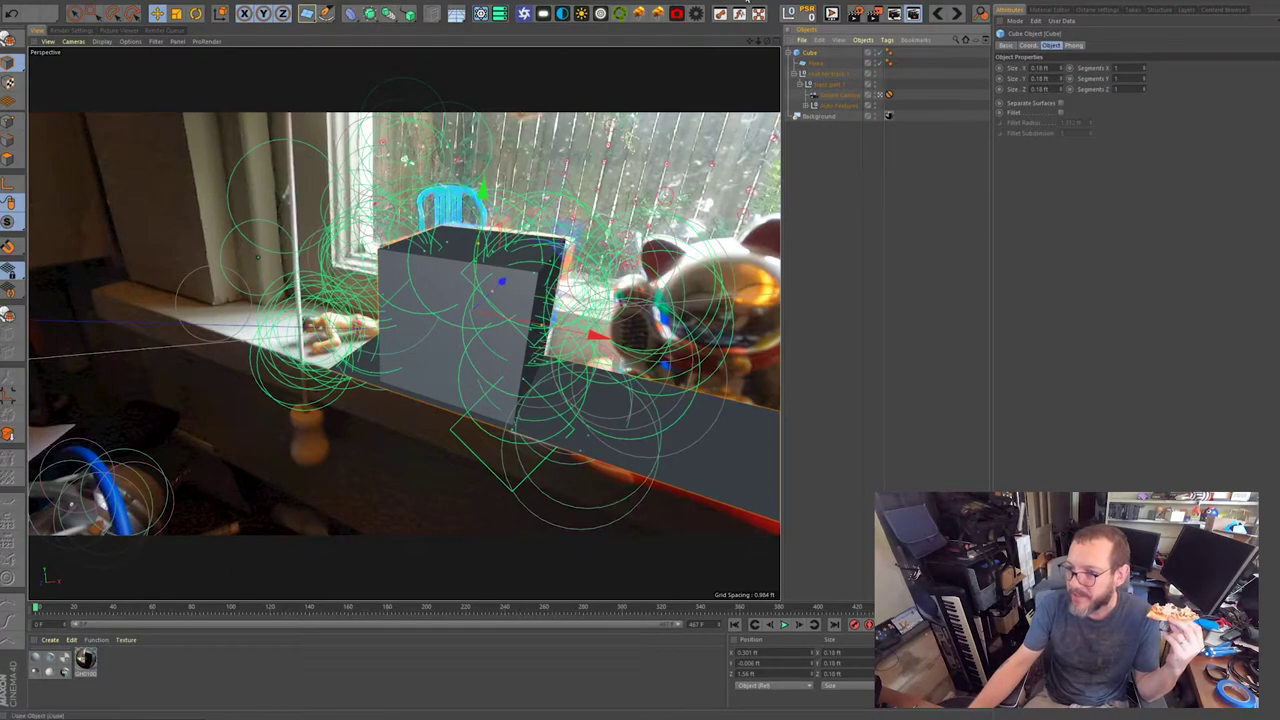
pyautogui.click(651, 10)
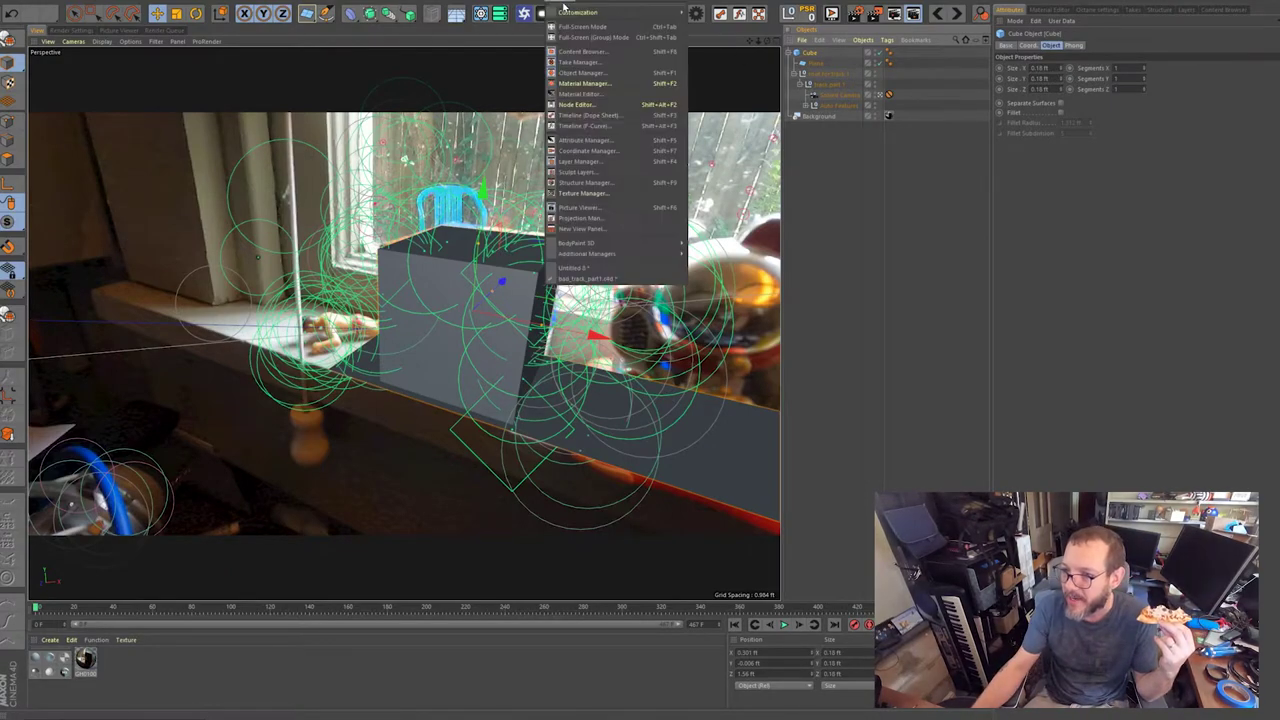
pyautogui.click(634, 268)
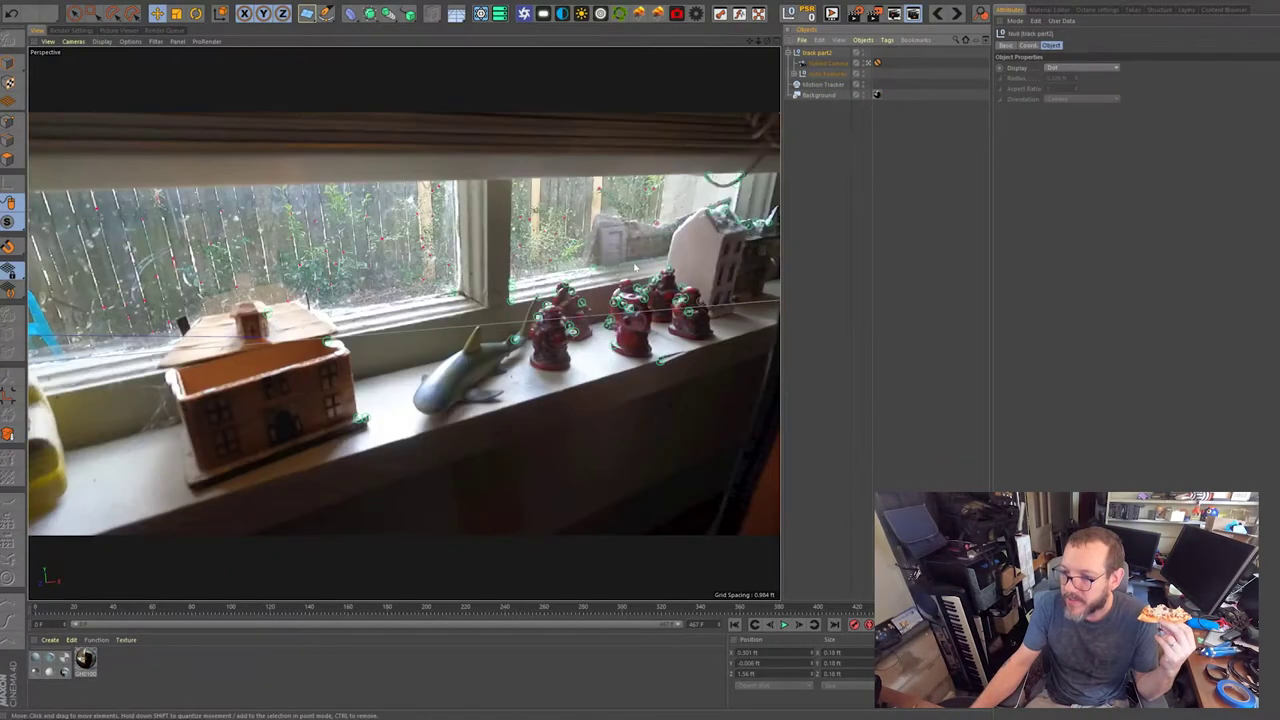
# Save the project as bad_track_part2_V2 and paste the copied Cube hierarchy into it.
pyautogui.click(8, 3)
pyautogui.click(50, 93)
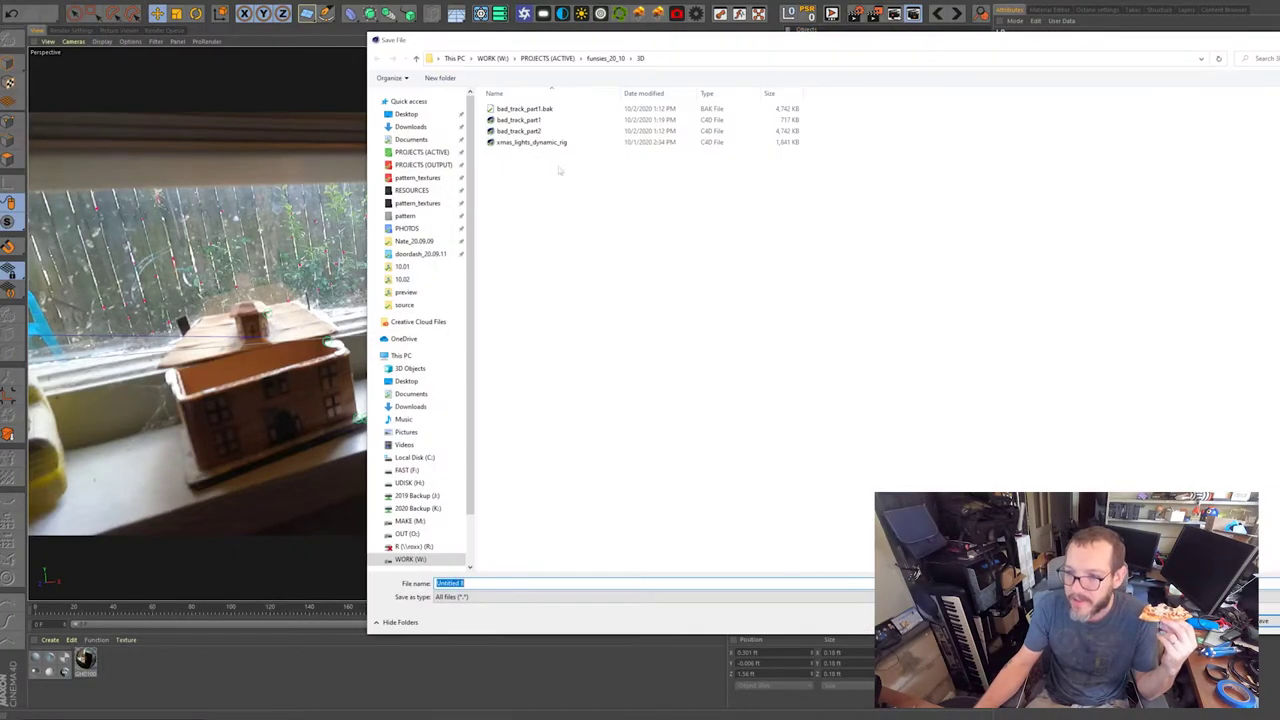
pyautogui.click(515, 131)
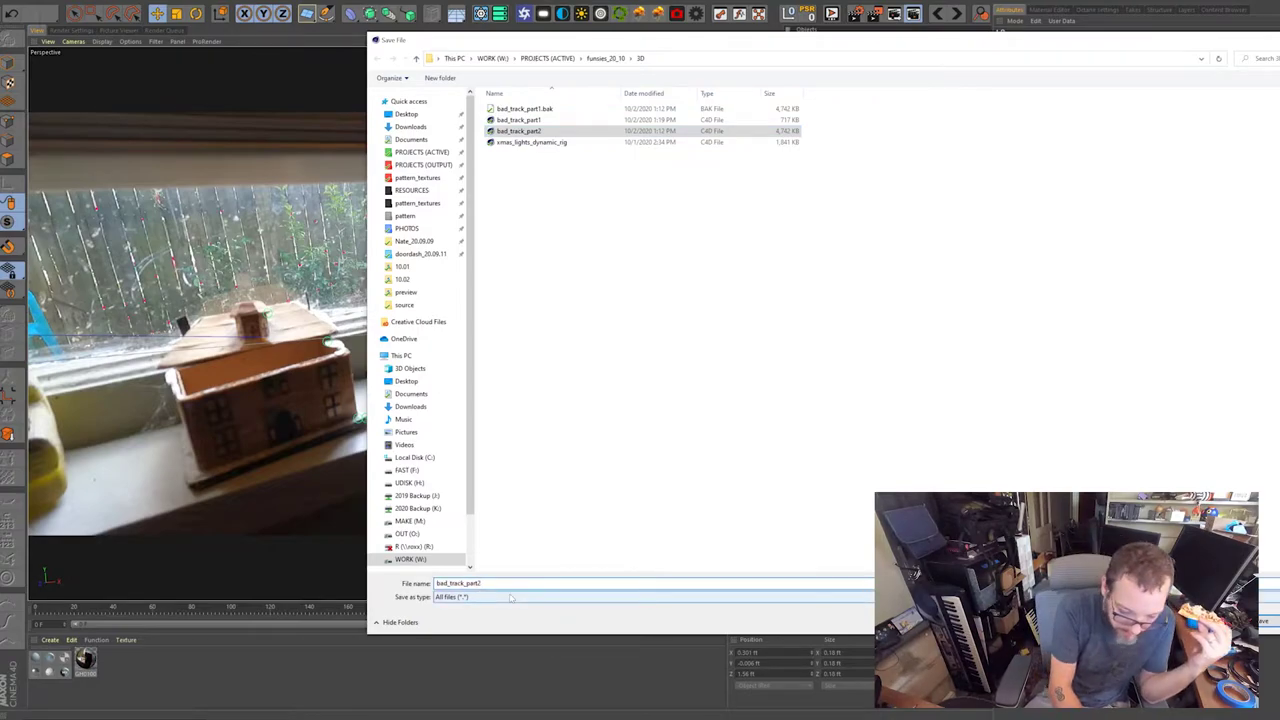
pyautogui.click(483, 583)
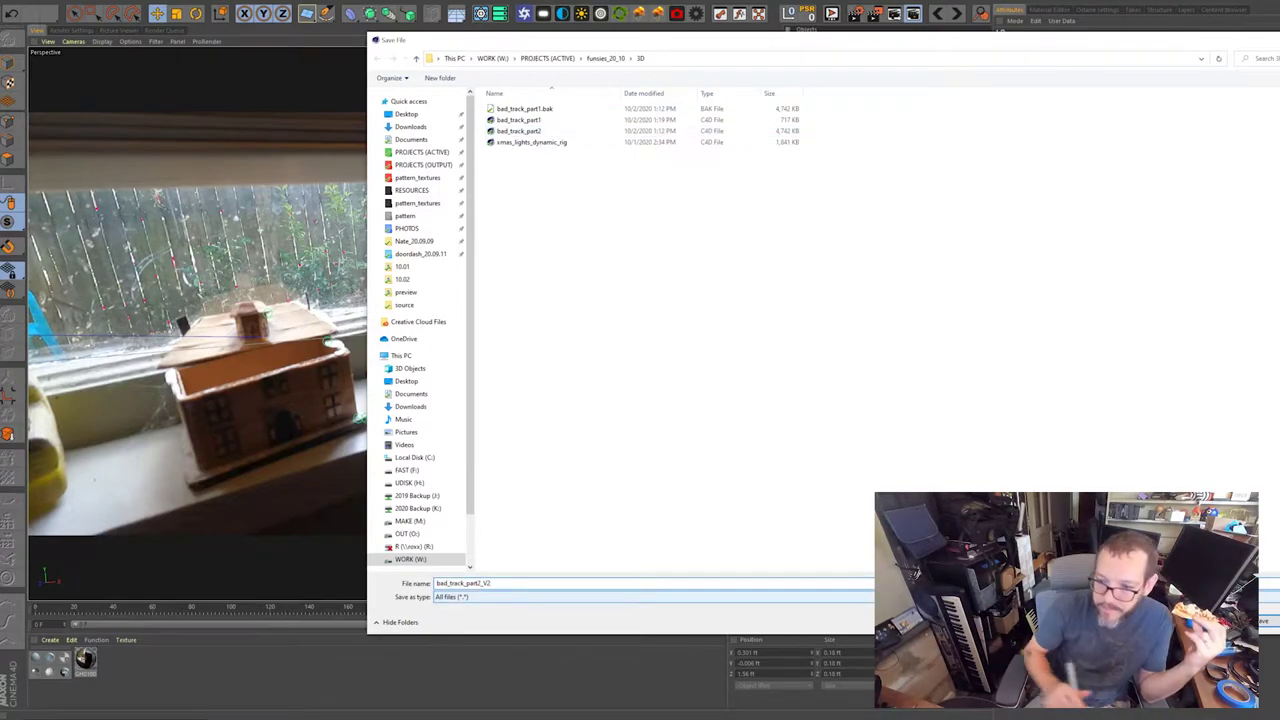
pyautogui.click(1262, 622)
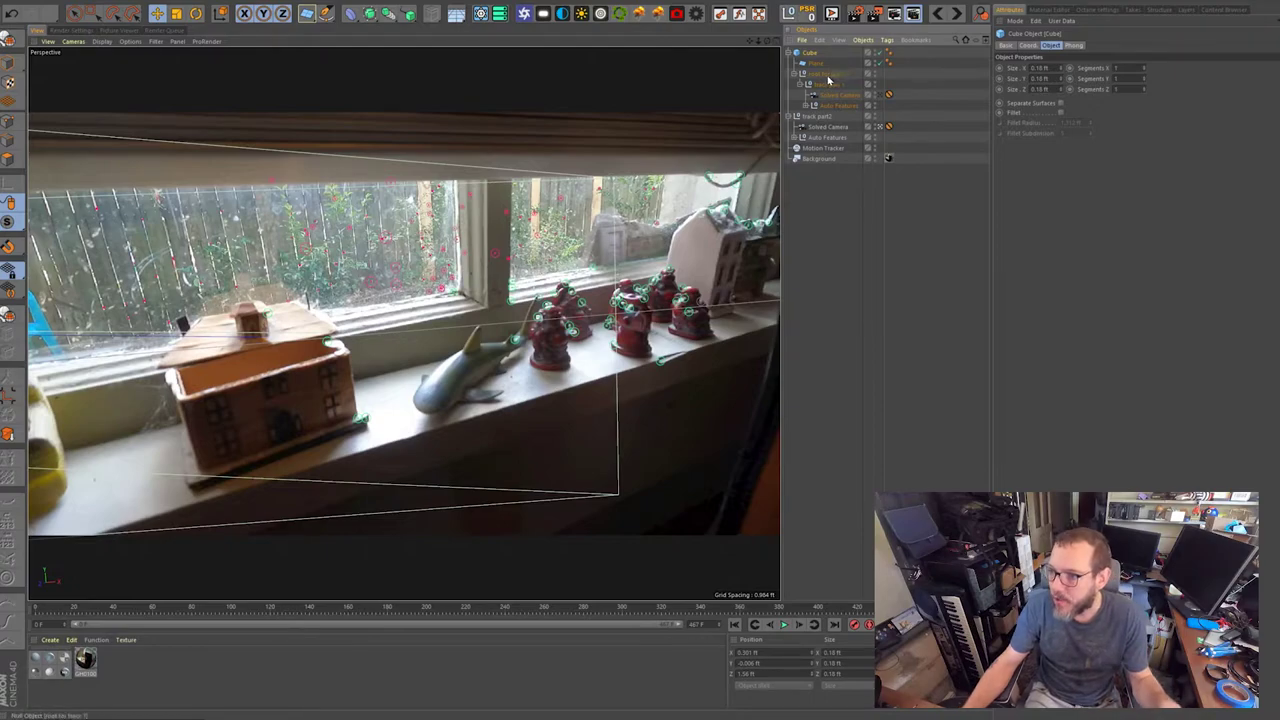
# Try deleting the root for track 1 group from the pasted Cube hierarchy.
pyautogui.click(828, 76)
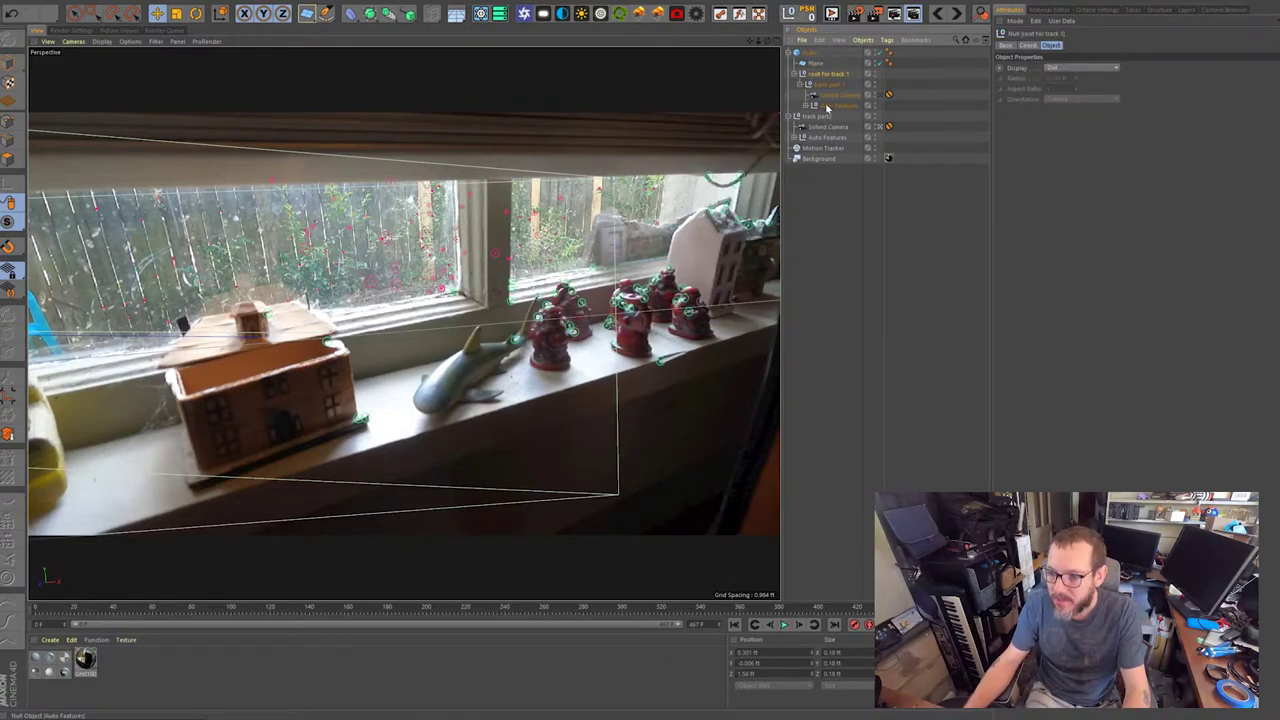
pyautogui.press('Delete')
pyautogui.click(815, 55)
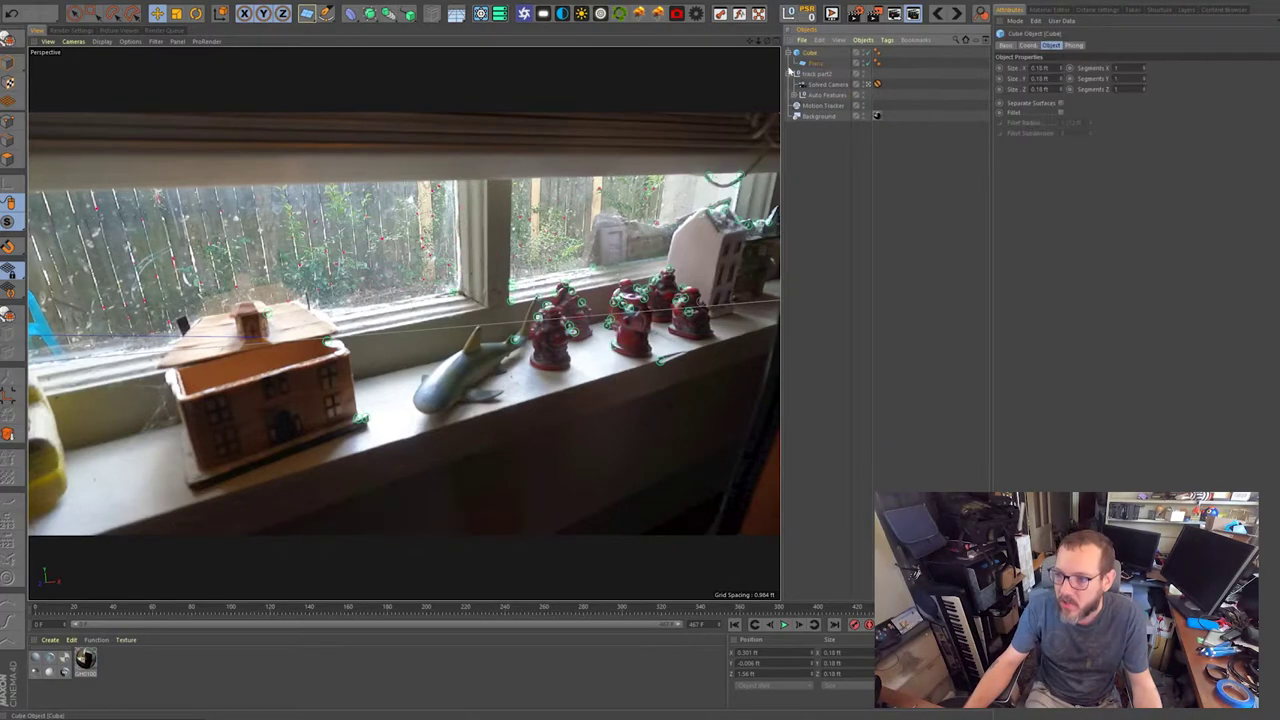
pyautogui.middleClick(262, 386)
pyautogui.middleClick(253, 423)
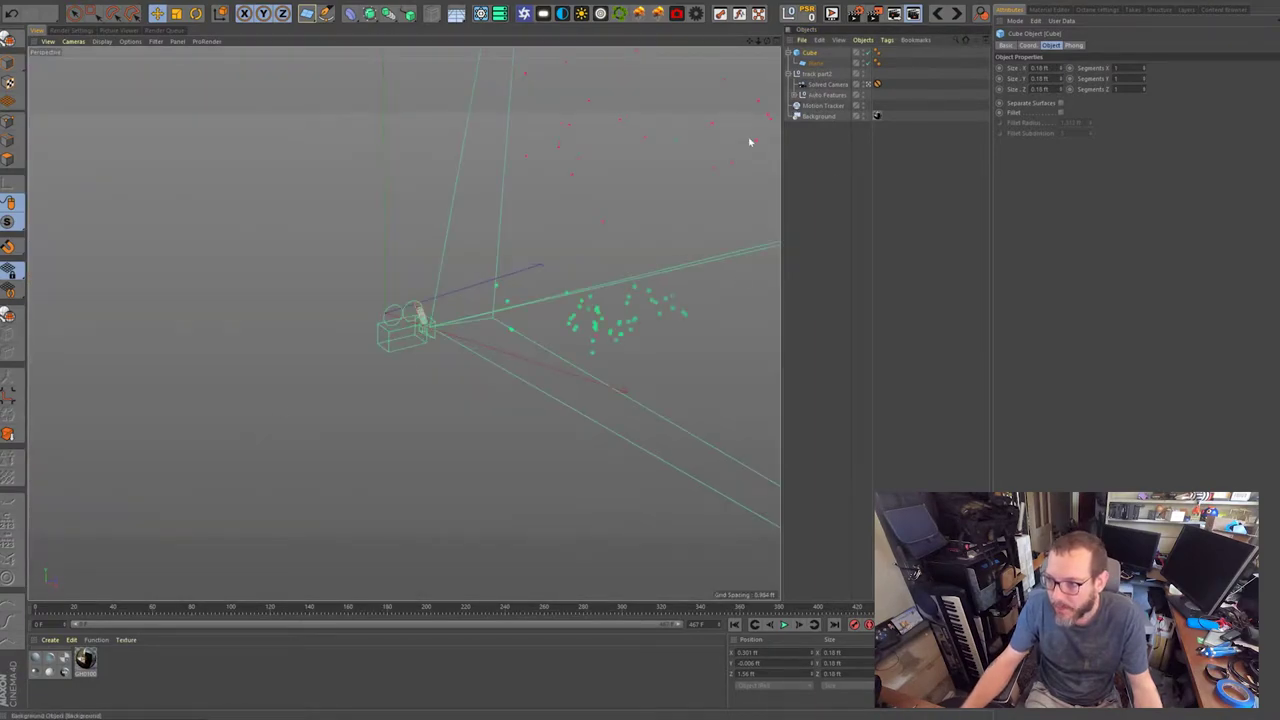
pyautogui.click(415, 351)
pyautogui.hotkey('ctrl', 'z')
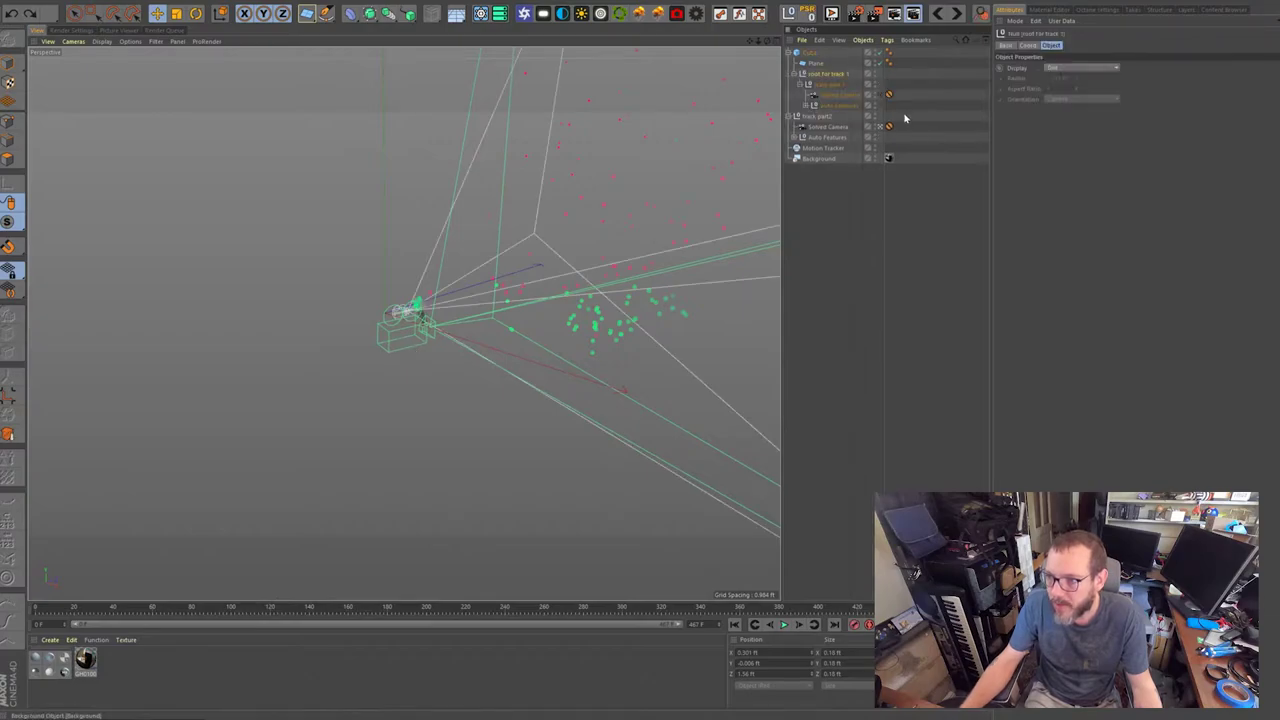
# Hide the root for track 1 group, collapse its hierarchy and return to the solved camera view.
pyautogui.click(876, 75)
pyautogui.click(876, 75)
pyautogui.click(795, 74)
pyautogui.click(808, 54)
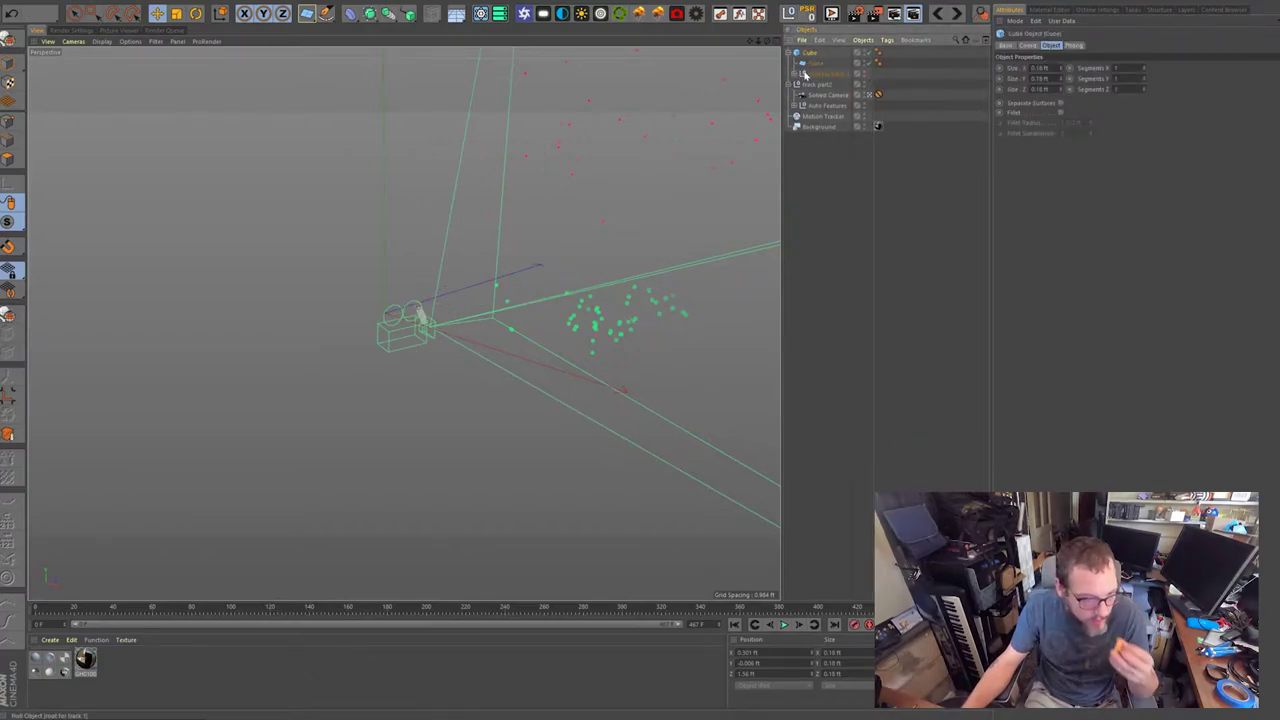
pyautogui.scroll(2, 496, 328)
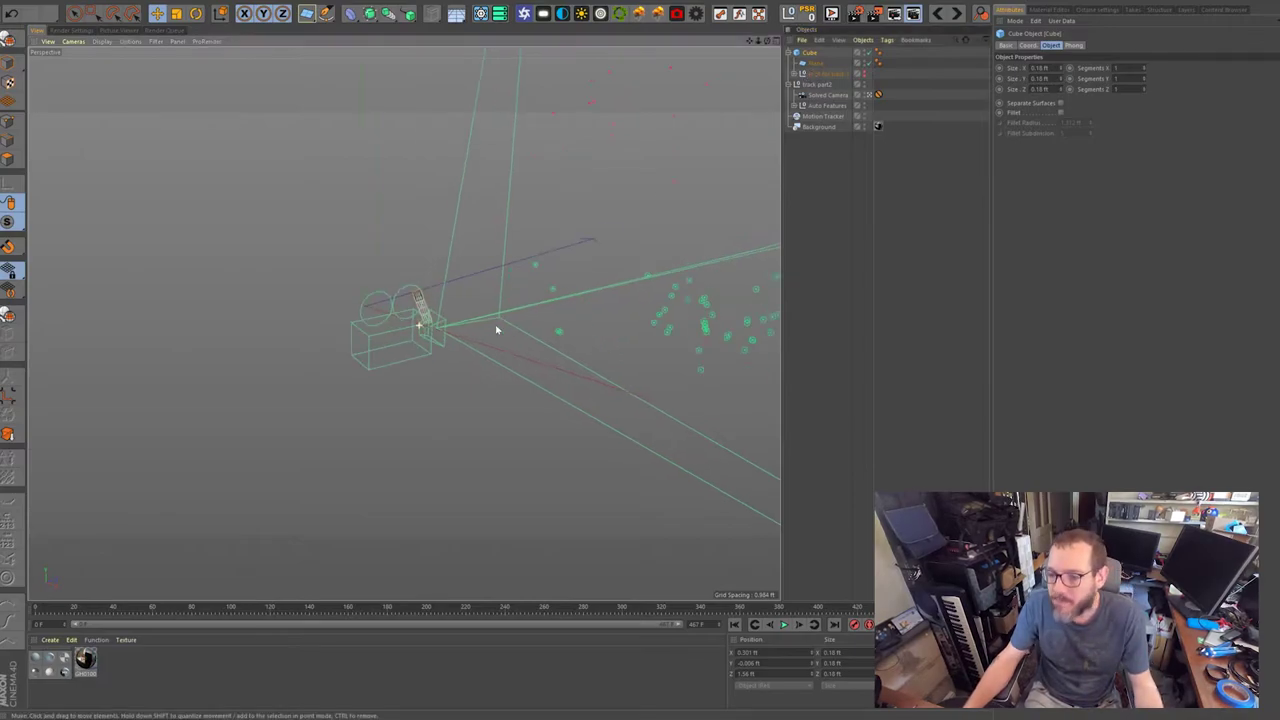
pyautogui.scroll(2, 671, 317)
pyautogui.middleClick(541, 343)
pyautogui.middleClick(299, 200)
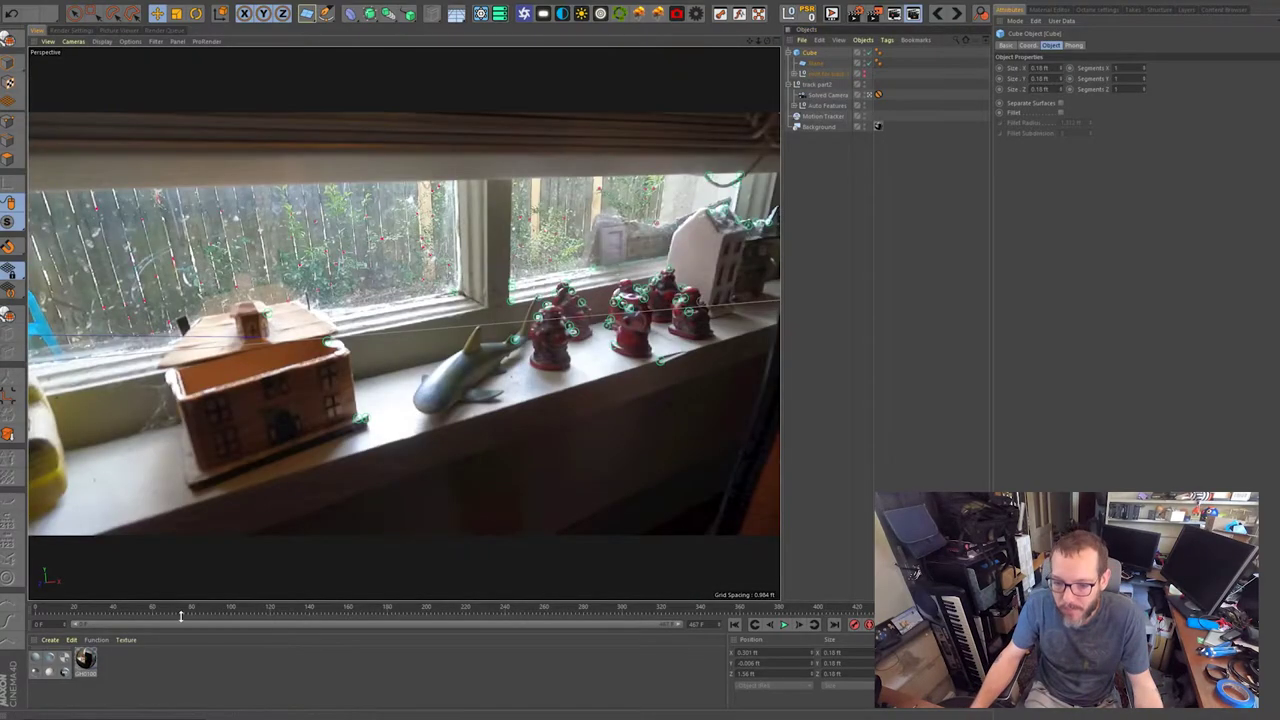
pyautogui.moveTo(945, 610)
pyautogui.mouseDown()
pyautogui.moveTo(787, 619)
pyautogui.moveTo(945, 620)
pyautogui.mouseUp()
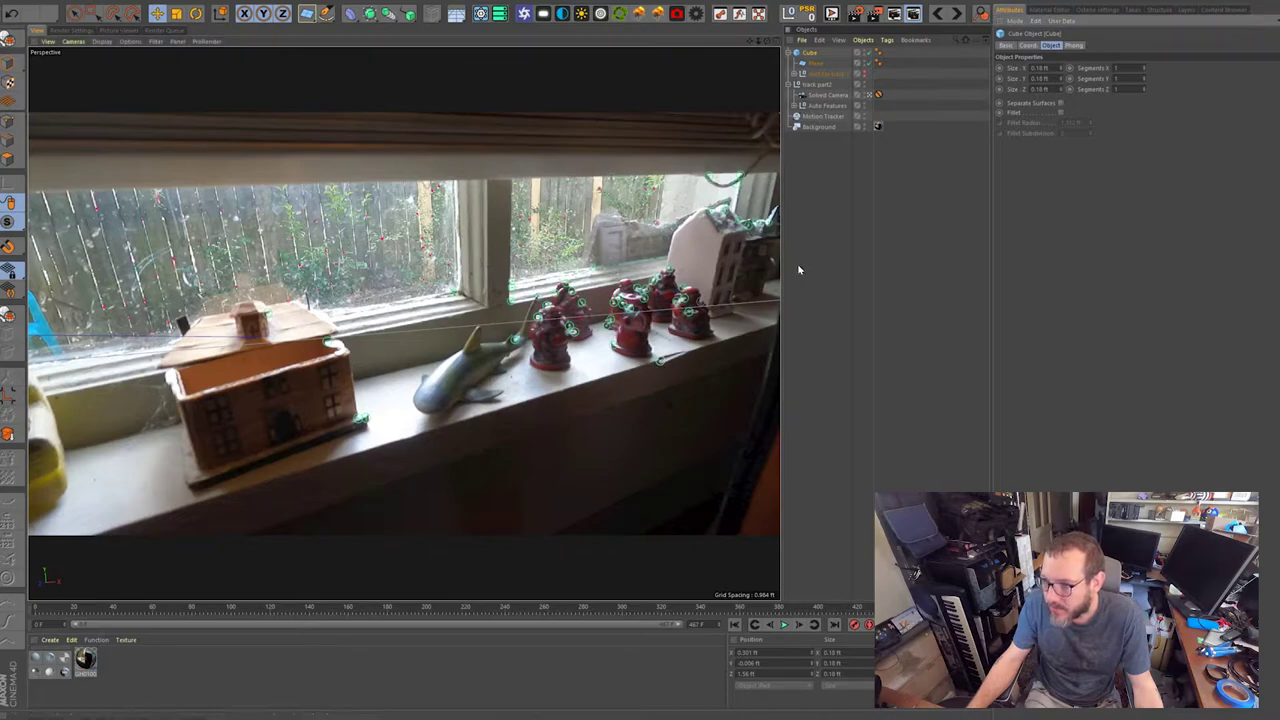
# In Model mode, select the three auto features Auto 0057, Auto 0145 and Auto 0174 along the windowsill.
pyautogui.click(675, 372)
pyautogui.click(660, 364)
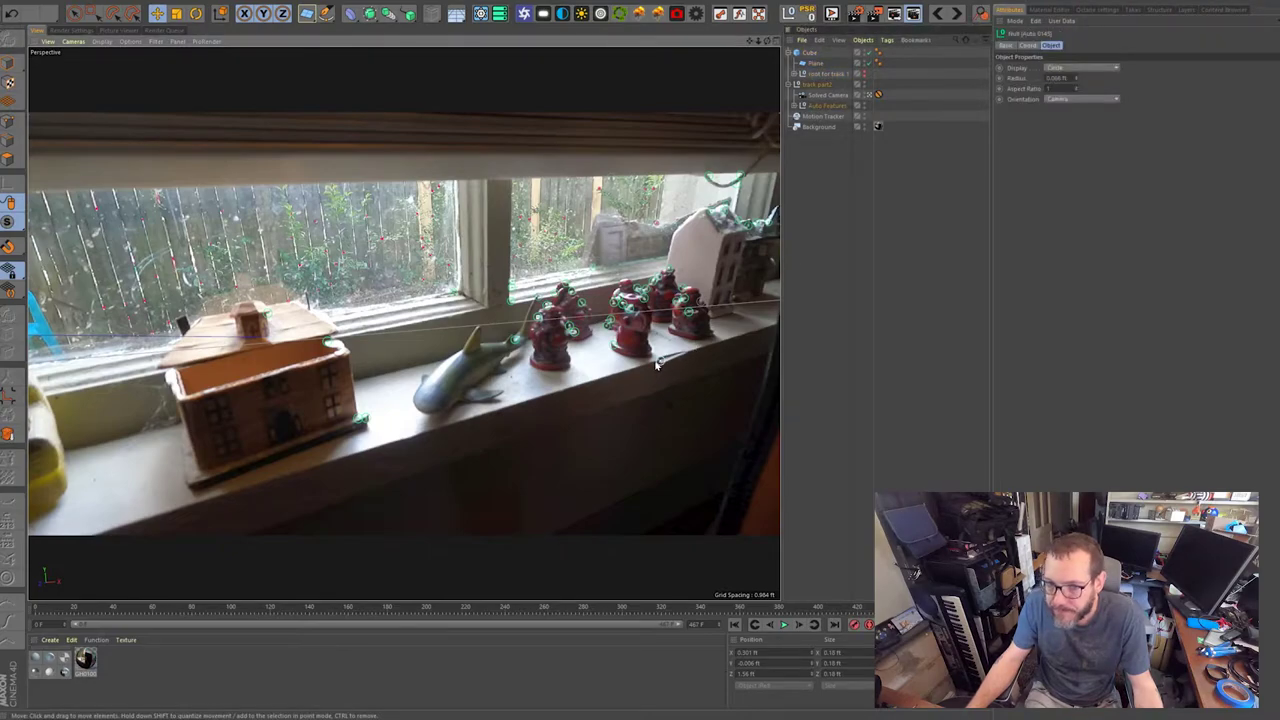
pyautogui.click(10, 63)
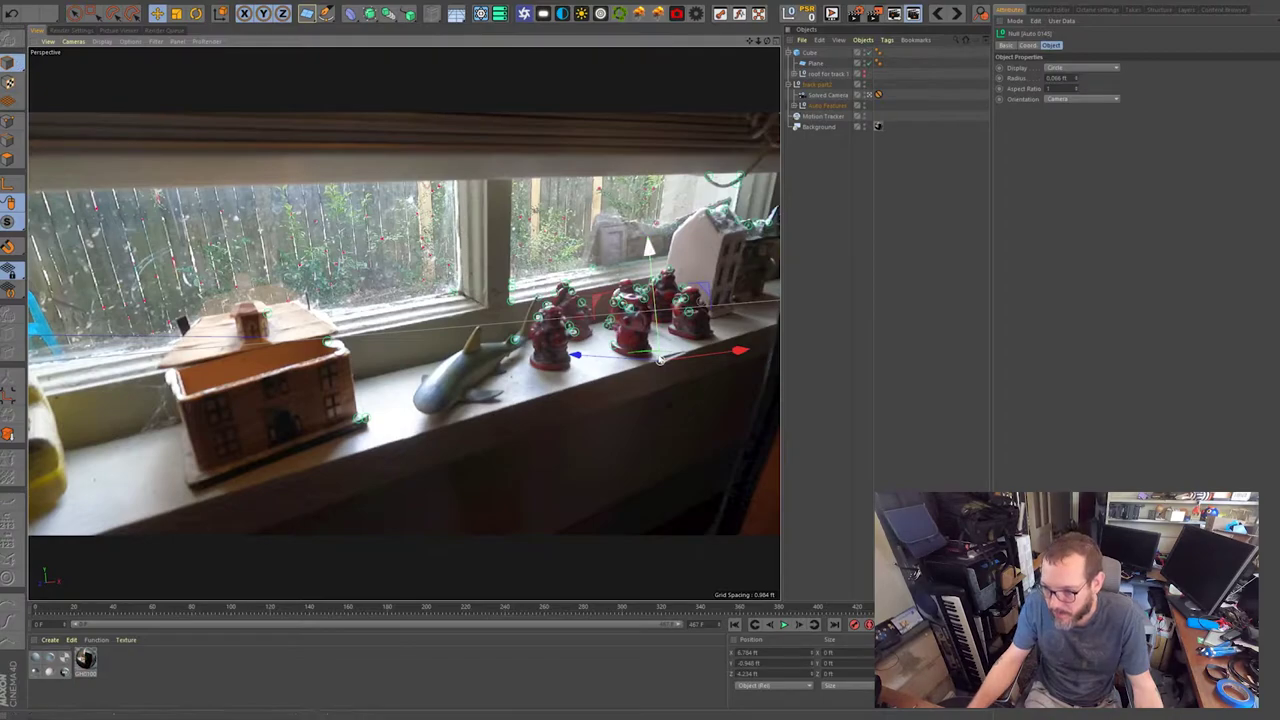
pyautogui.moveTo(943, 608); pyautogui.dragTo(842, 606)
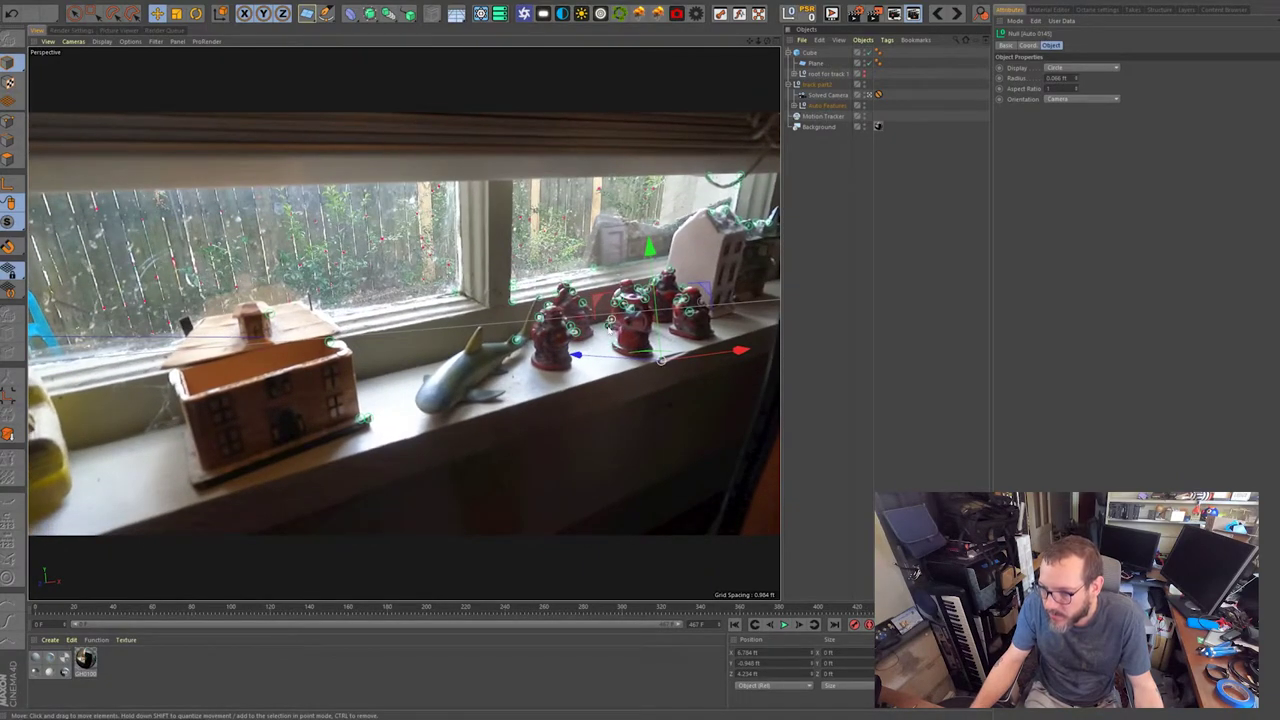
pyautogui.keyDown('shift'); pyautogui.click(609, 326); pyautogui.keyUp('shift')
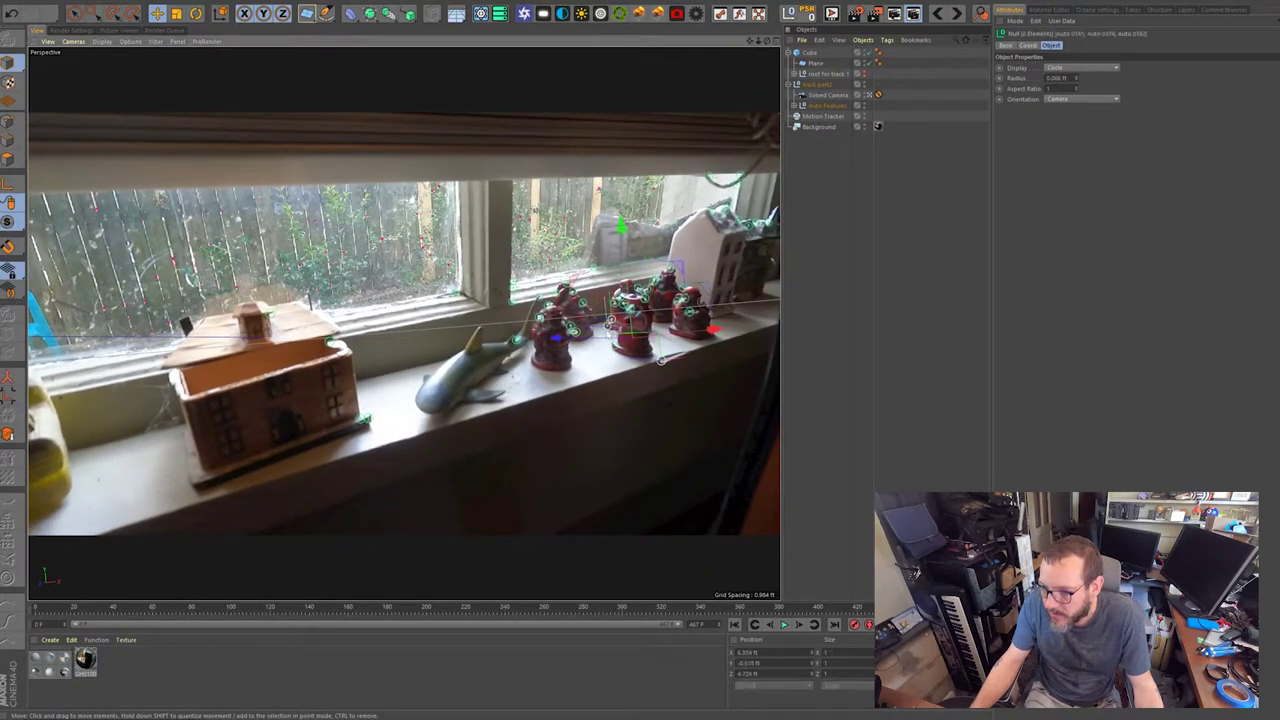
pyautogui.keyDown('shift'); pyautogui.click(613, 322); pyautogui.keyUp('shift')
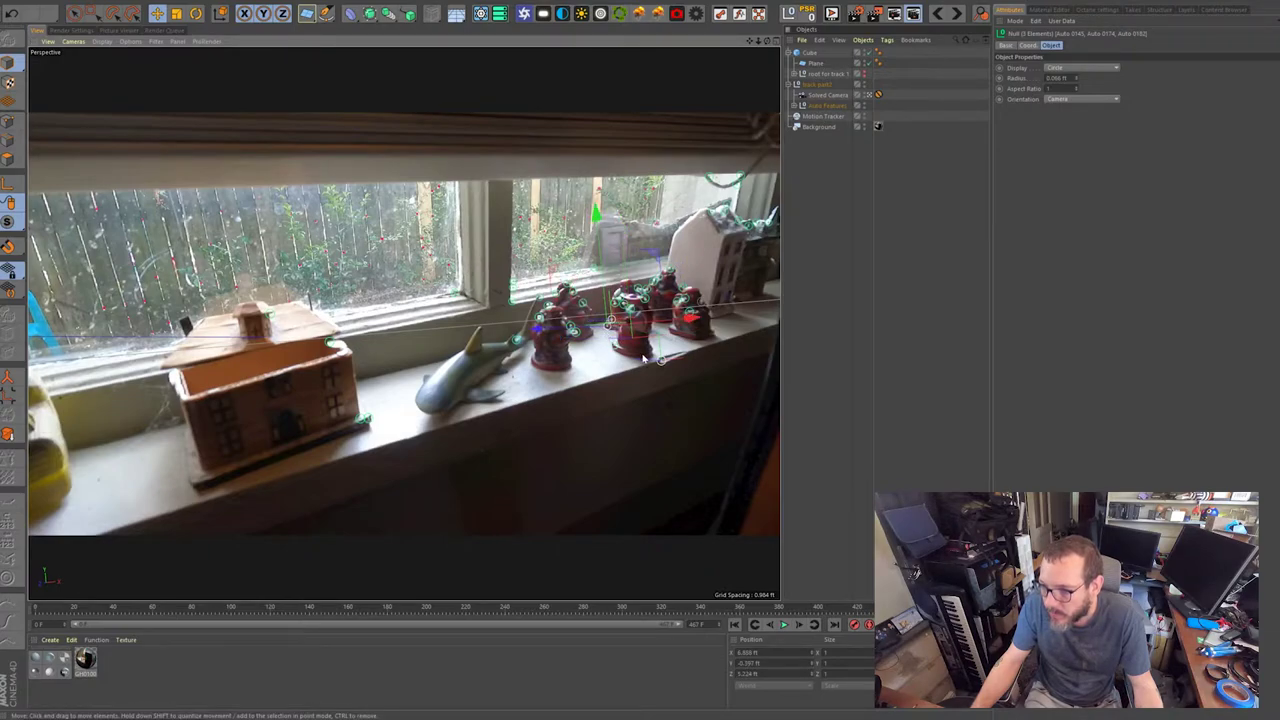
pyautogui.click(812, 358)
pyautogui.click(658, 364)
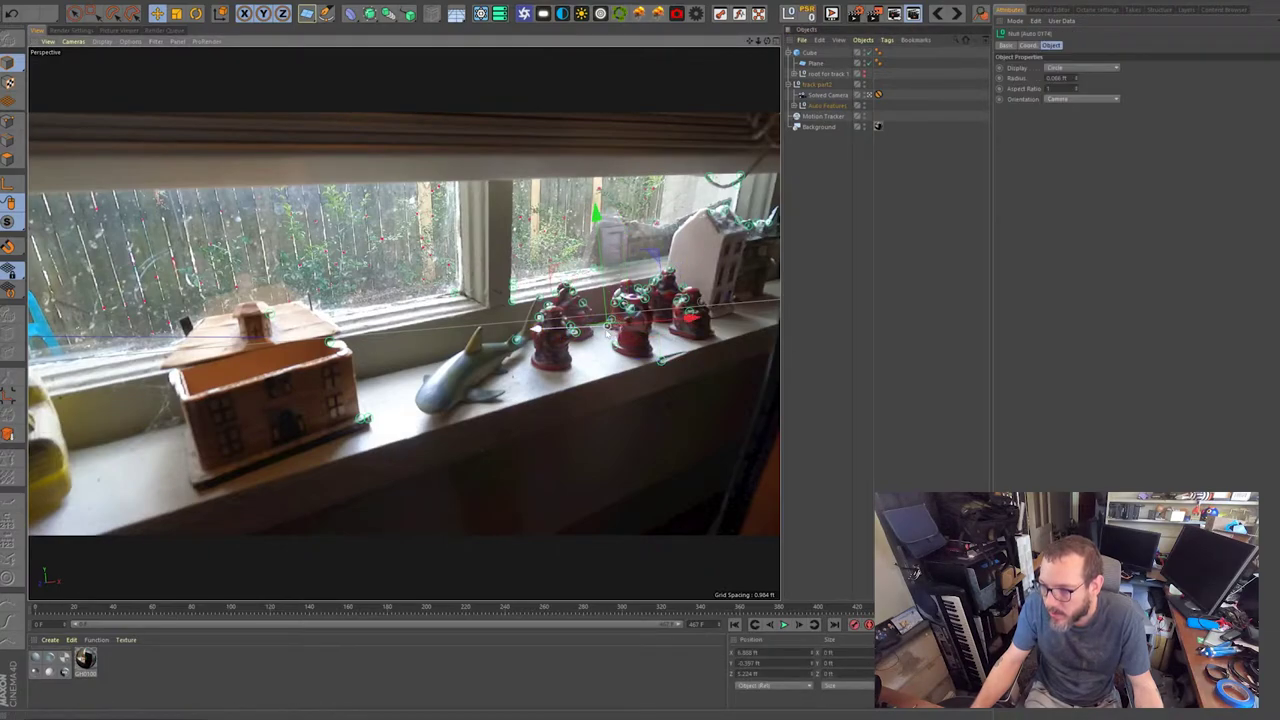
pyautogui.keyDown('shift'); pyautogui.click(663, 365); pyautogui.keyUp('shift')
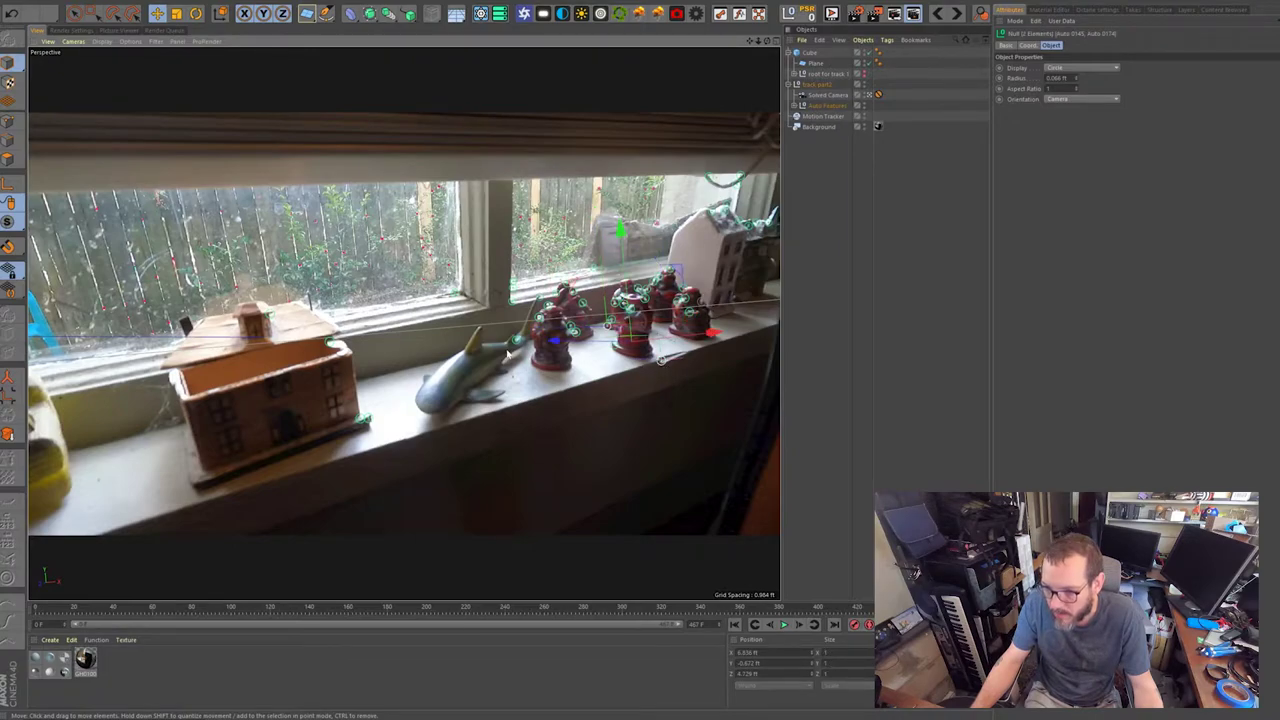
pyautogui.keyDown('shift'); pyautogui.click(365, 421); pyautogui.keyUp('shift')
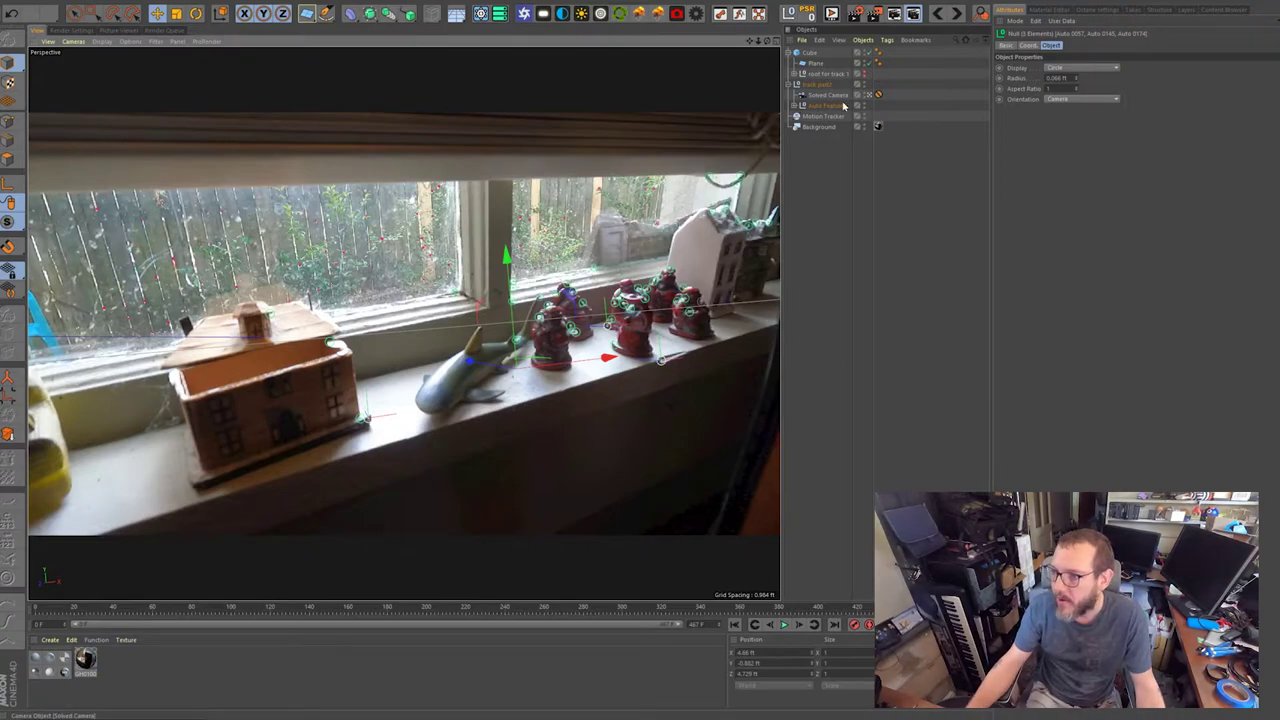
# Set the three selected feature nulls to the Star display with a radius of 0.2 ft.
pyautogui.click(796, 106)
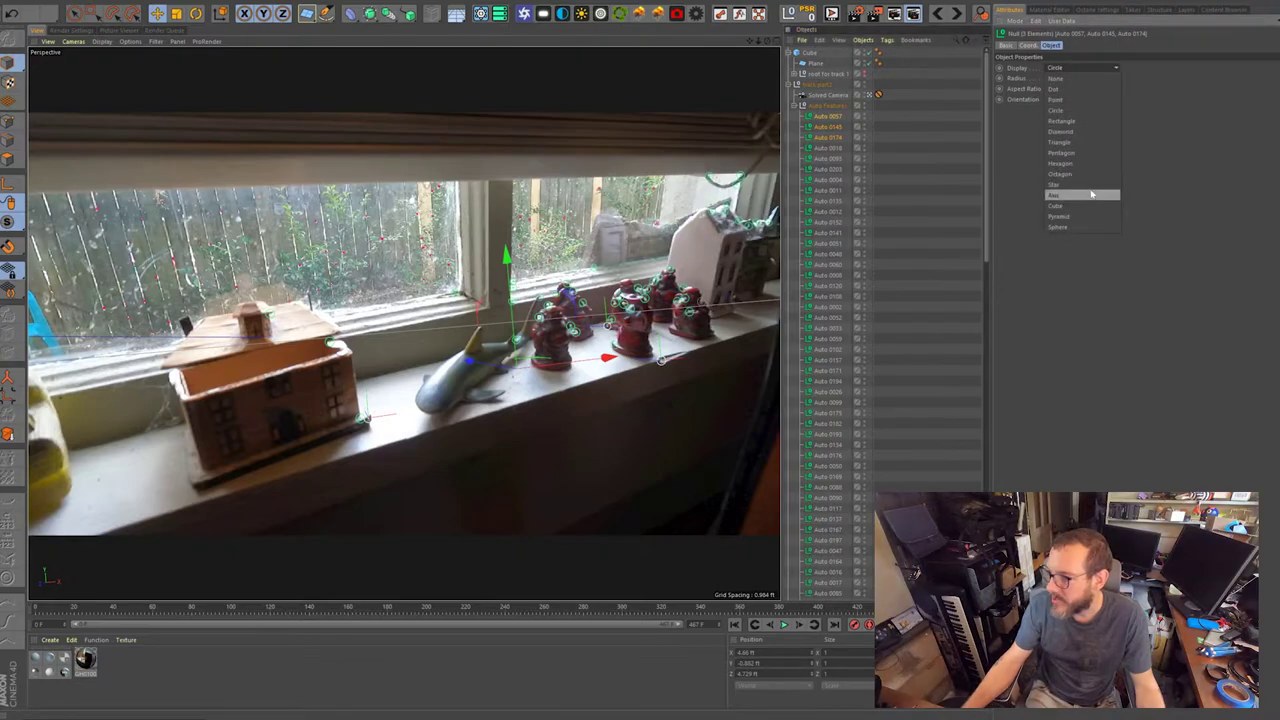
pyautogui.click(1060, 184)
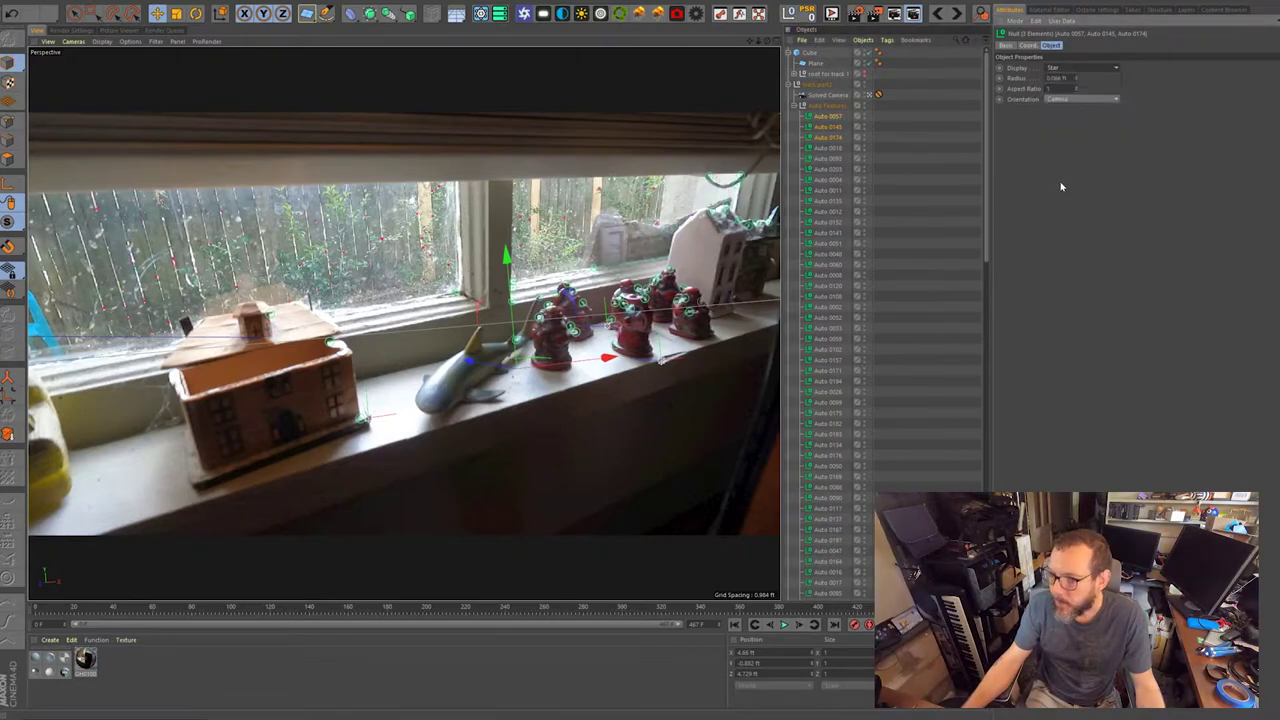
pyautogui.click(1076, 77)
pyautogui.moveTo(1063, 78); pyautogui.dragTo(1016, 78)
pyautogui.write('.2')
pyautogui.press('Return')
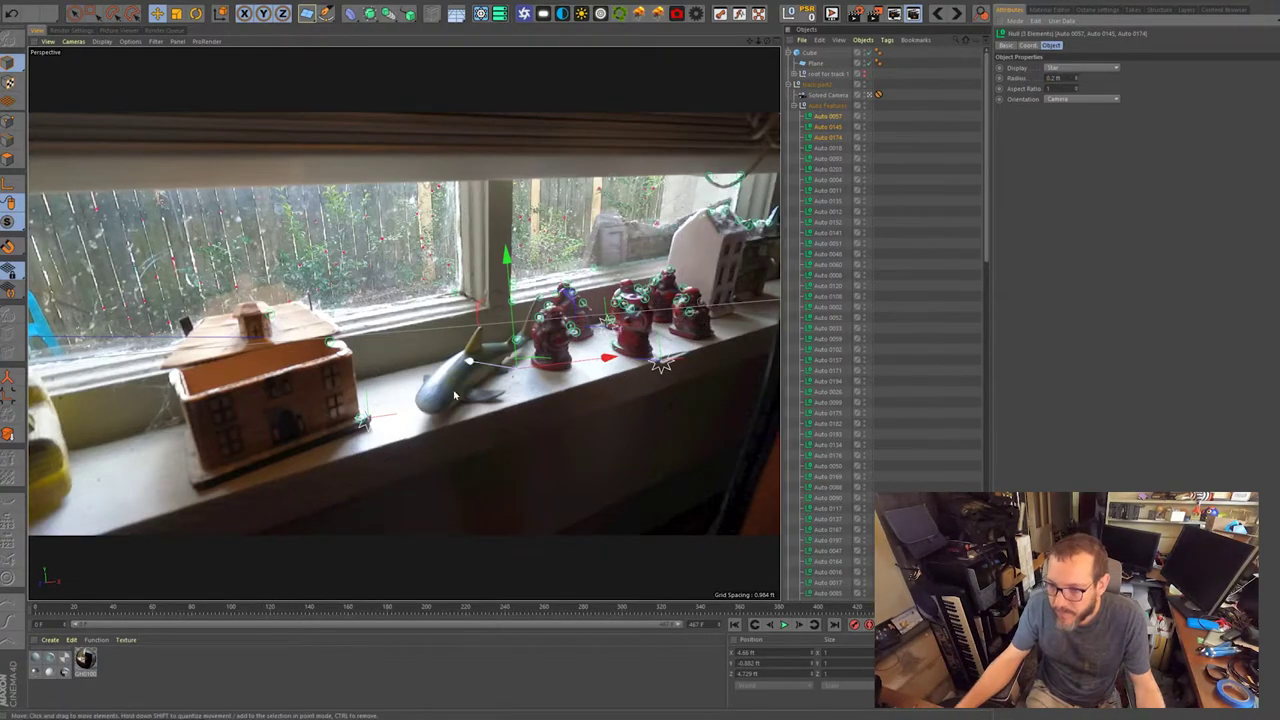
# Lengthen the plane under the cube to a width of about 2.18 ft, centred at about 0.676 ft in X.
pyautogui.middleClick(413, 402)
pyautogui.middleClick(296, 470)
pyautogui.keyDown('alt'); pyautogui.moveTo(300, 466); pyautogui.dragTo(571, 406); pyautogui.keyUp('alt')
pyautogui.keyDown('alt'); pyautogui.moveTo(88, 355); pyautogui.dragTo(360, 352); pyautogui.keyUp('alt')
pyautogui.keyDown('alt'); pyautogui.moveTo(415, 399); pyautogui.dragTo(645, 228); pyautogui.keyUp('alt')
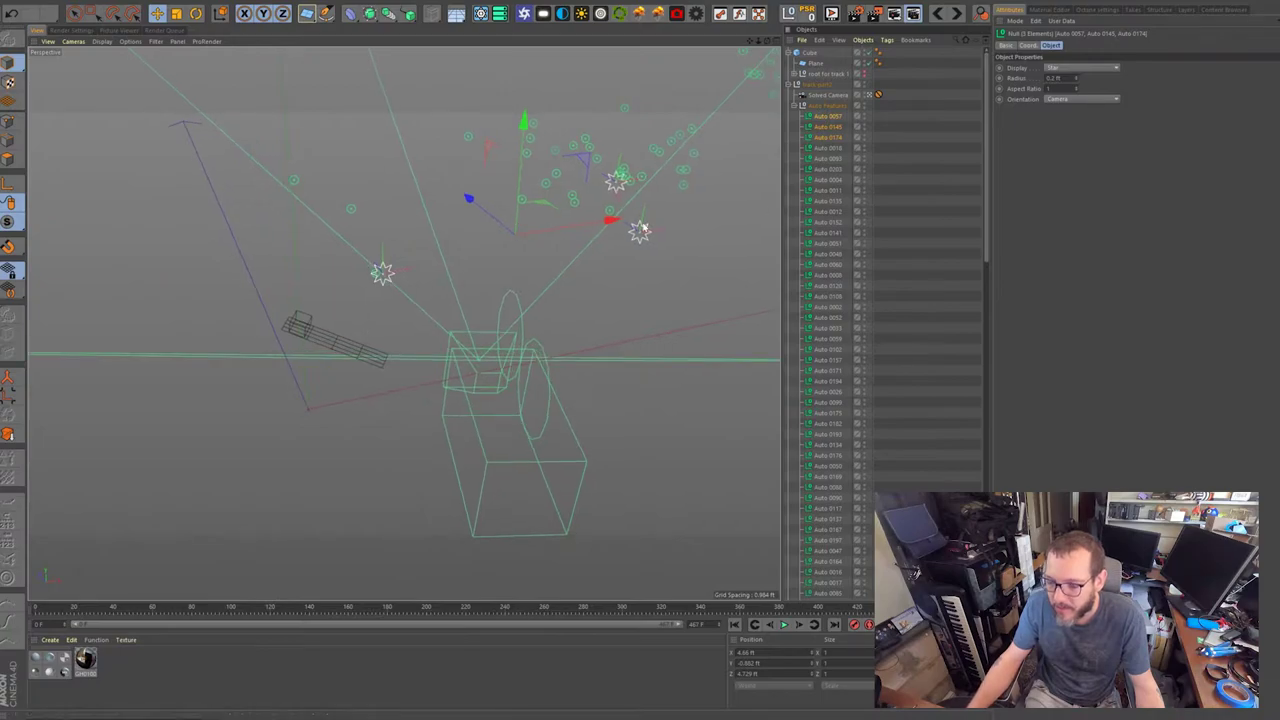
pyautogui.keyDown('alt'); pyautogui.moveTo(659, 220); pyautogui.dragTo(618, 128); pyautogui.keyUp('alt')
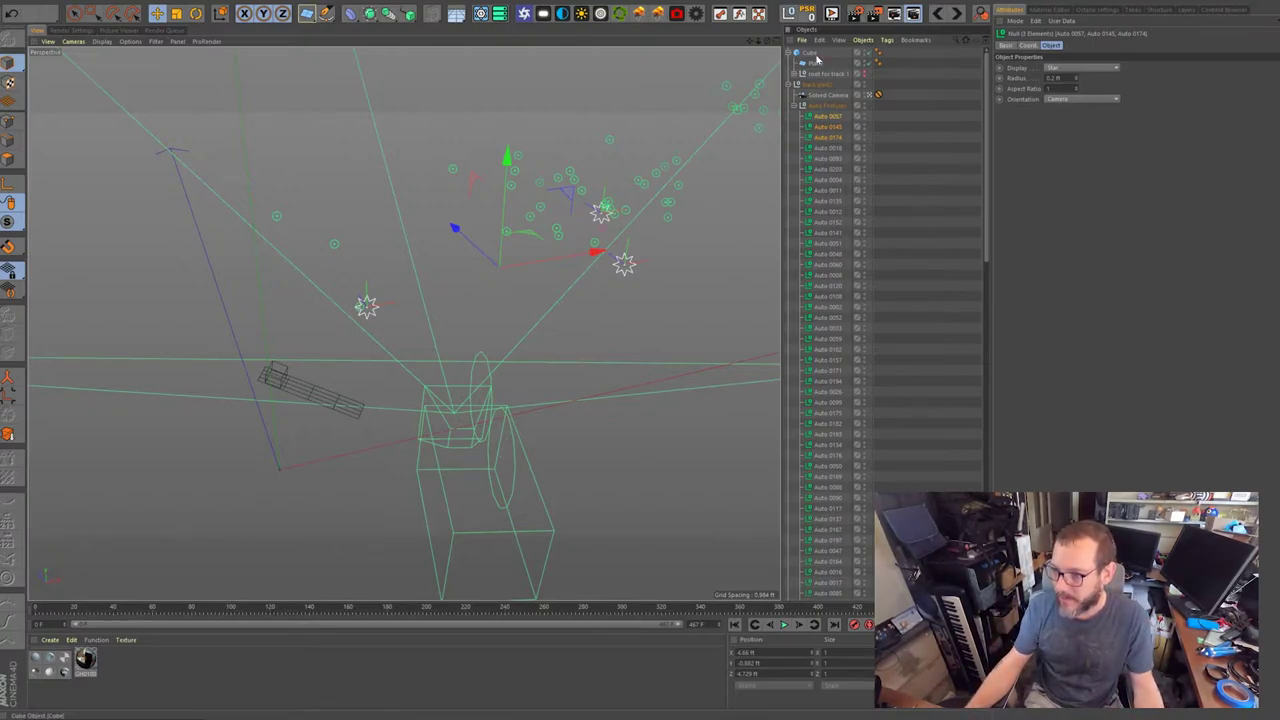
pyautogui.keyDown('alt'); pyautogui.moveTo(234, 437); pyautogui.dragTo(331, 403); pyautogui.keyUp('alt')
pyautogui.click(331, 403)
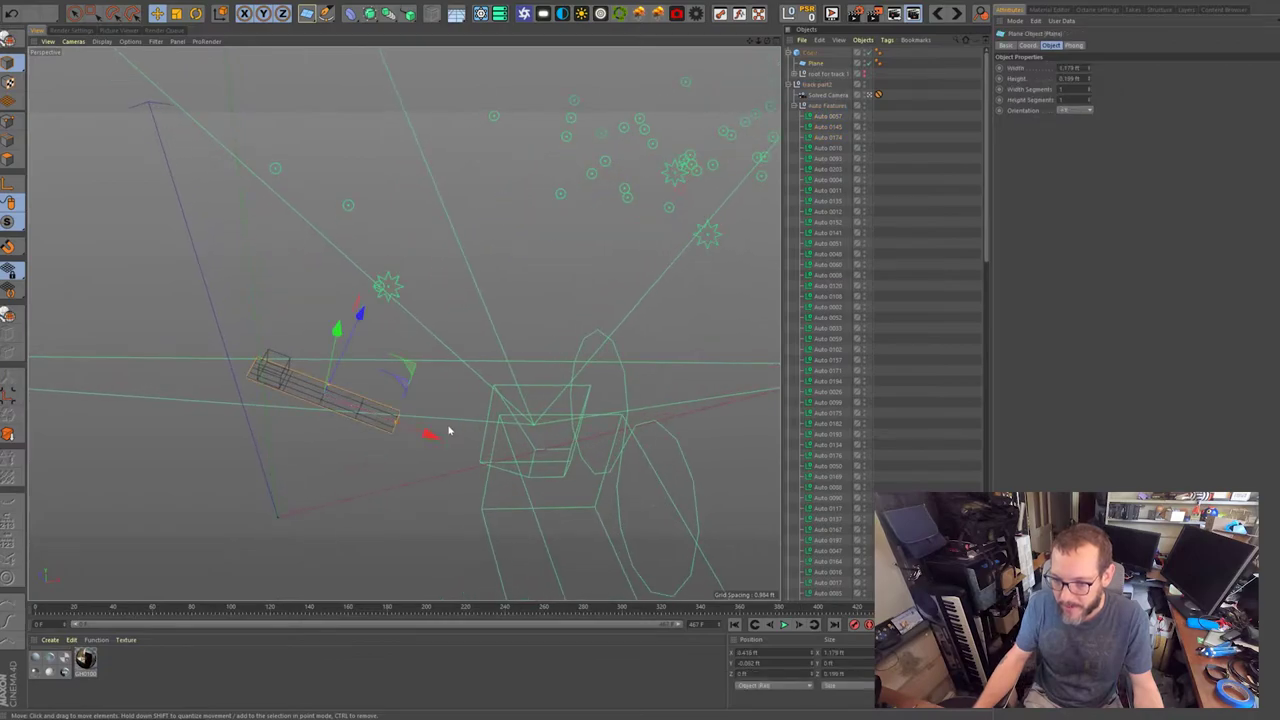
pyautogui.moveTo(424, 432); pyautogui.dragTo(270, 385)
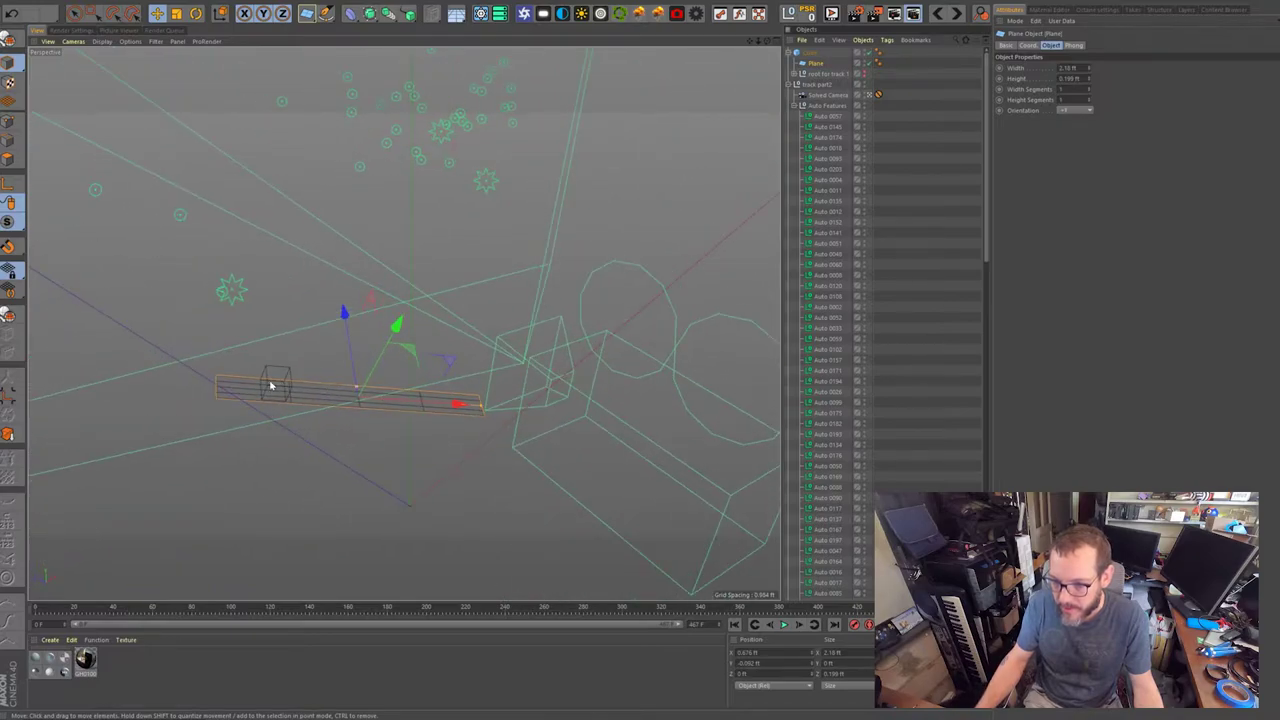
# Select the cube and examine it and the plane against the footage through the solved camera, from about frame 252 to 328.
pyautogui.keyDown('alt'); pyautogui.moveTo(346, 396); pyautogui.dragTo(276, 379); pyautogui.keyUp('alt')
pyautogui.click(908, 101)
pyautogui.click(822, 52)
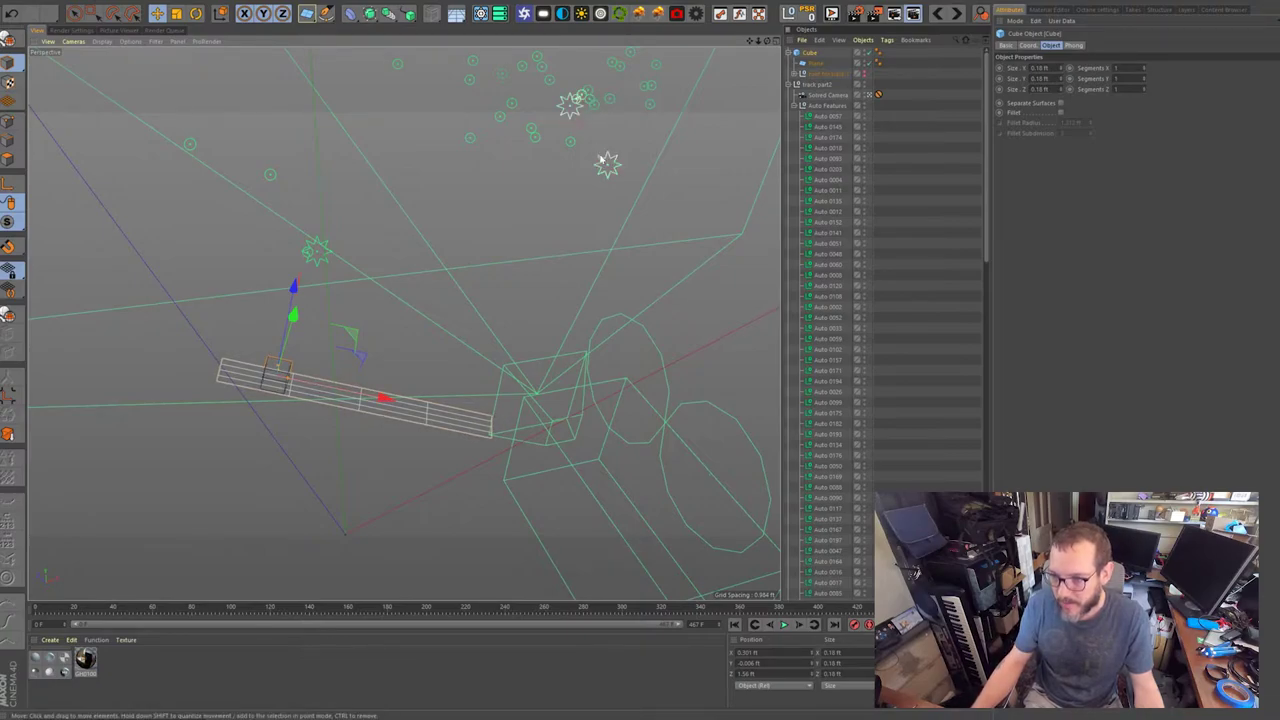
pyautogui.middleClick(326, 251)
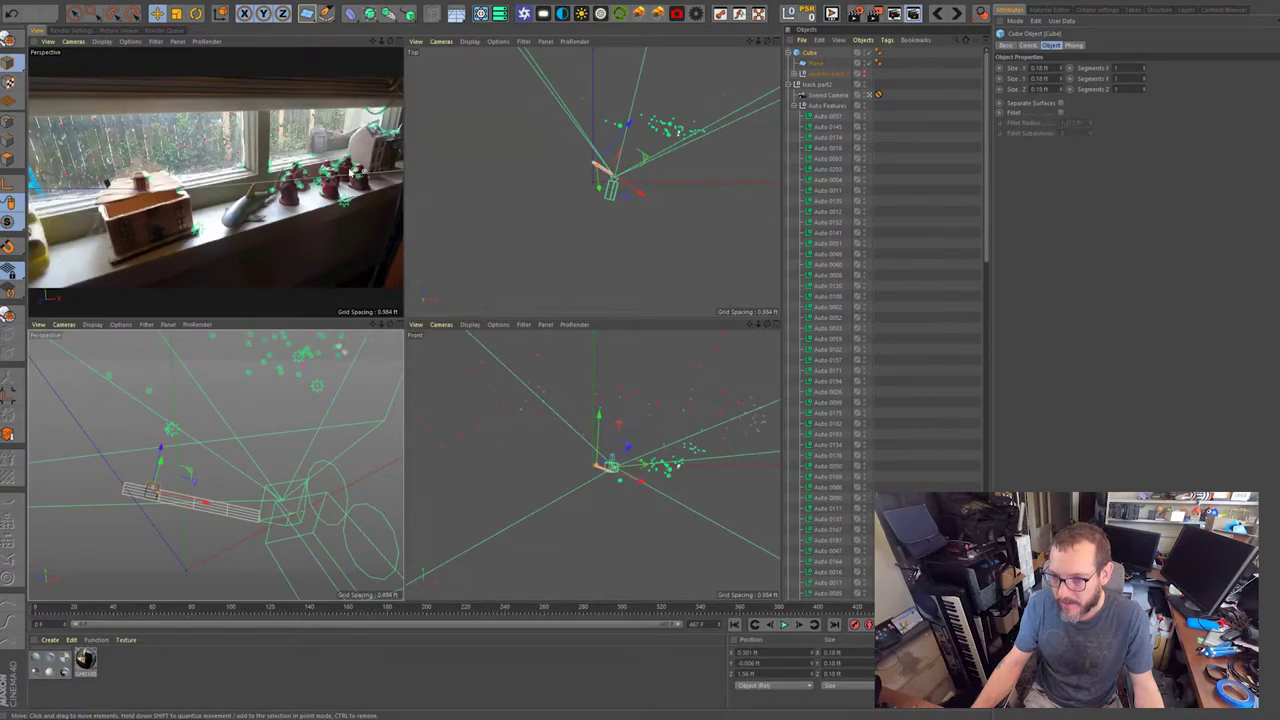
pyautogui.middleClick(358, 186)
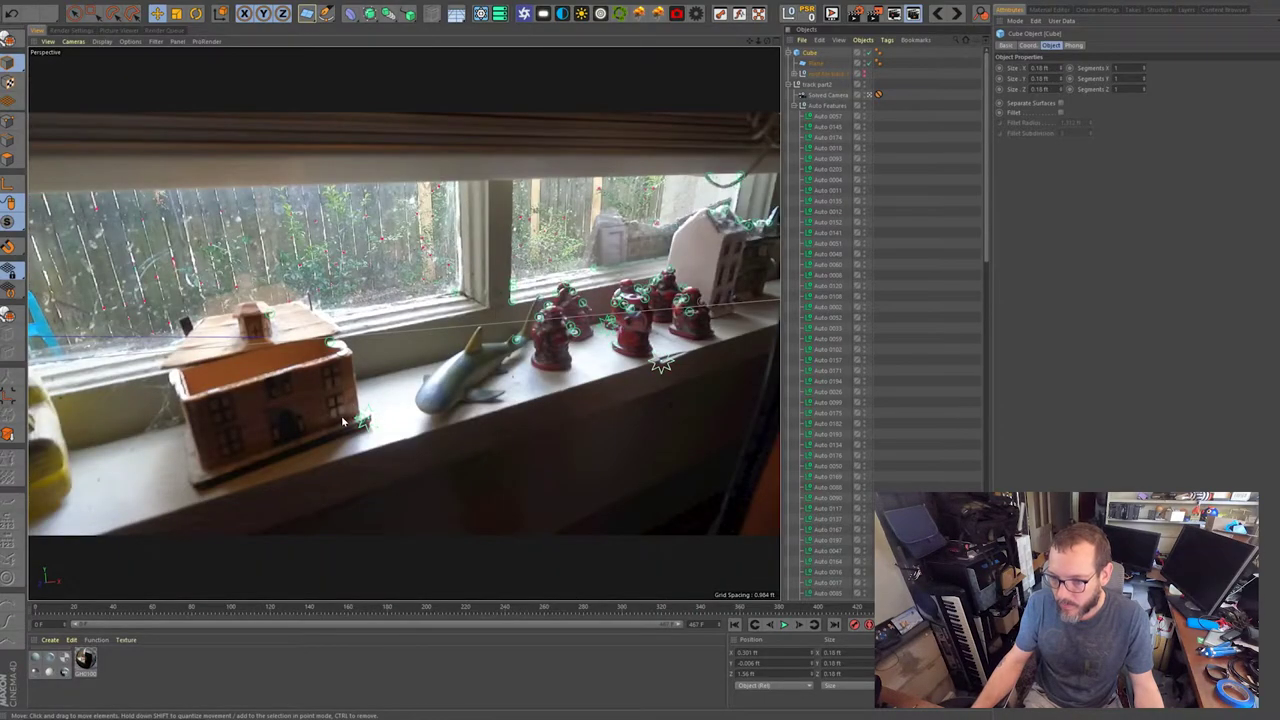
pyautogui.moveTo(862, 607); pyautogui.dragTo(528, 597)
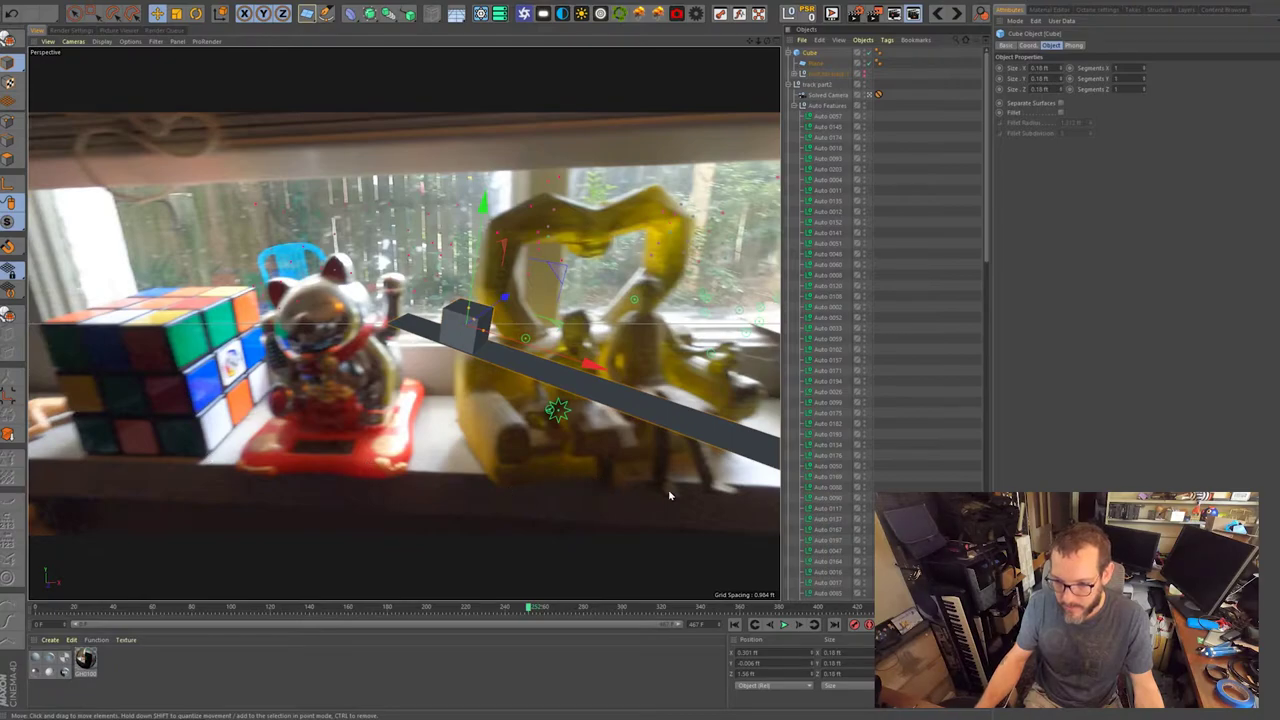
pyautogui.moveTo(530, 610); pyautogui.dragTo(597, 610)
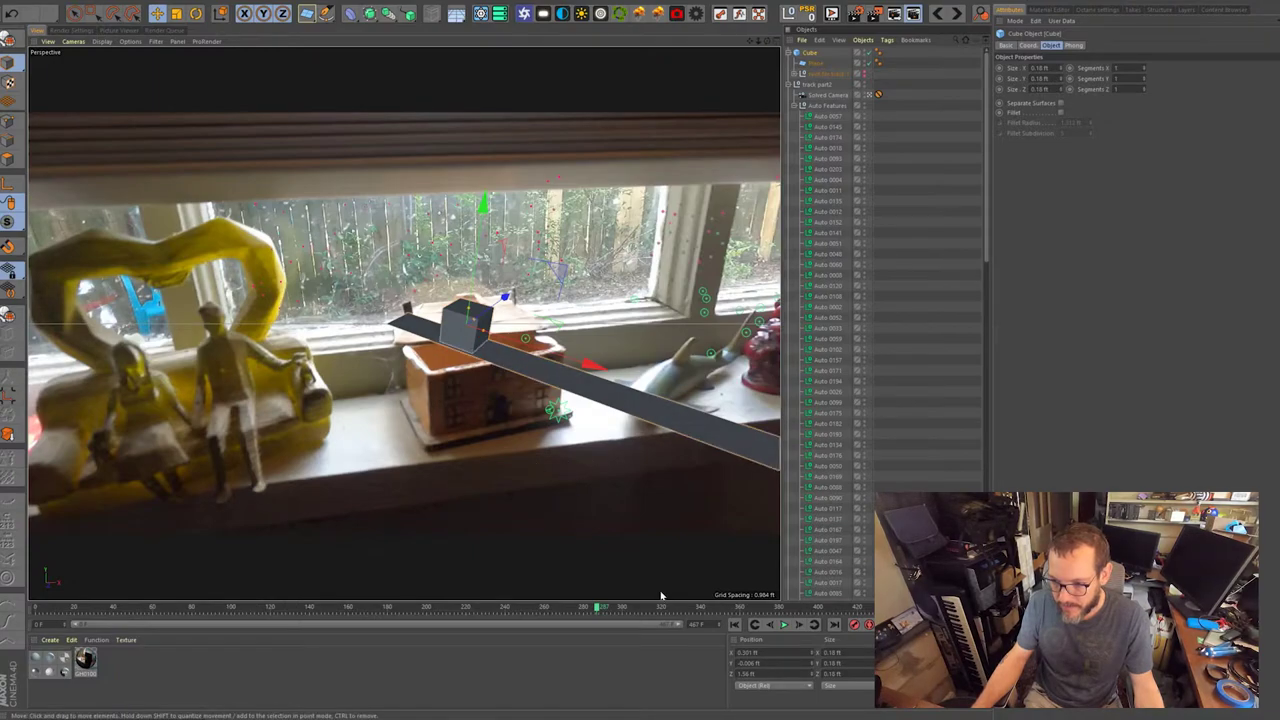
pyautogui.moveTo(600, 610); pyautogui.dragTo(678, 608)
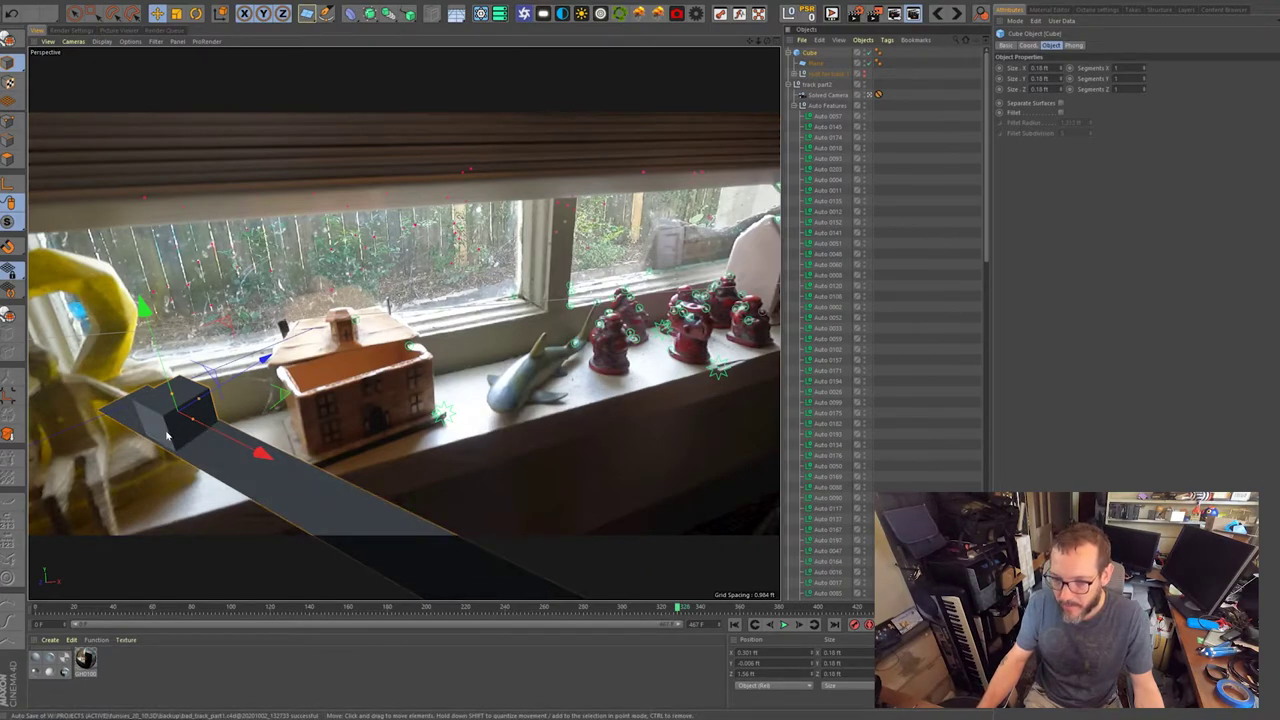
pyautogui.moveTo(260, 455); pyautogui.dragTo(293, 472)
pyautogui.hotkey('ctrl', 'z')
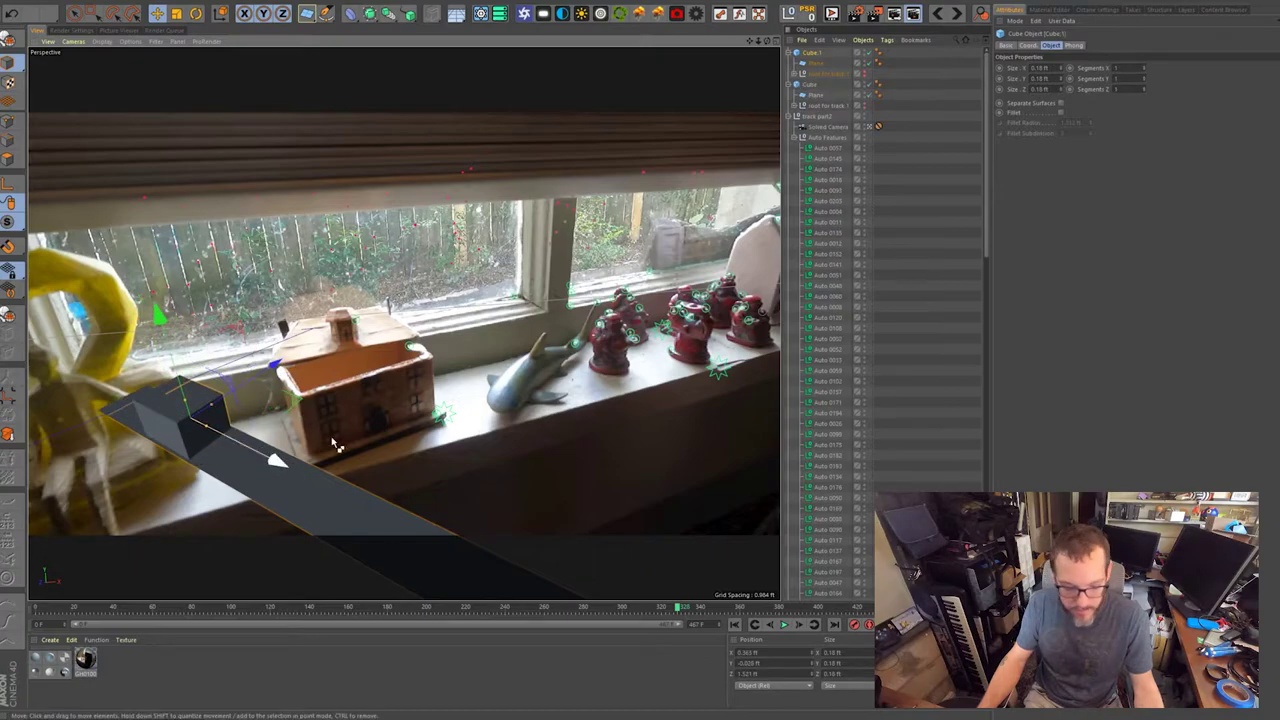
pyautogui.click(926, 94)
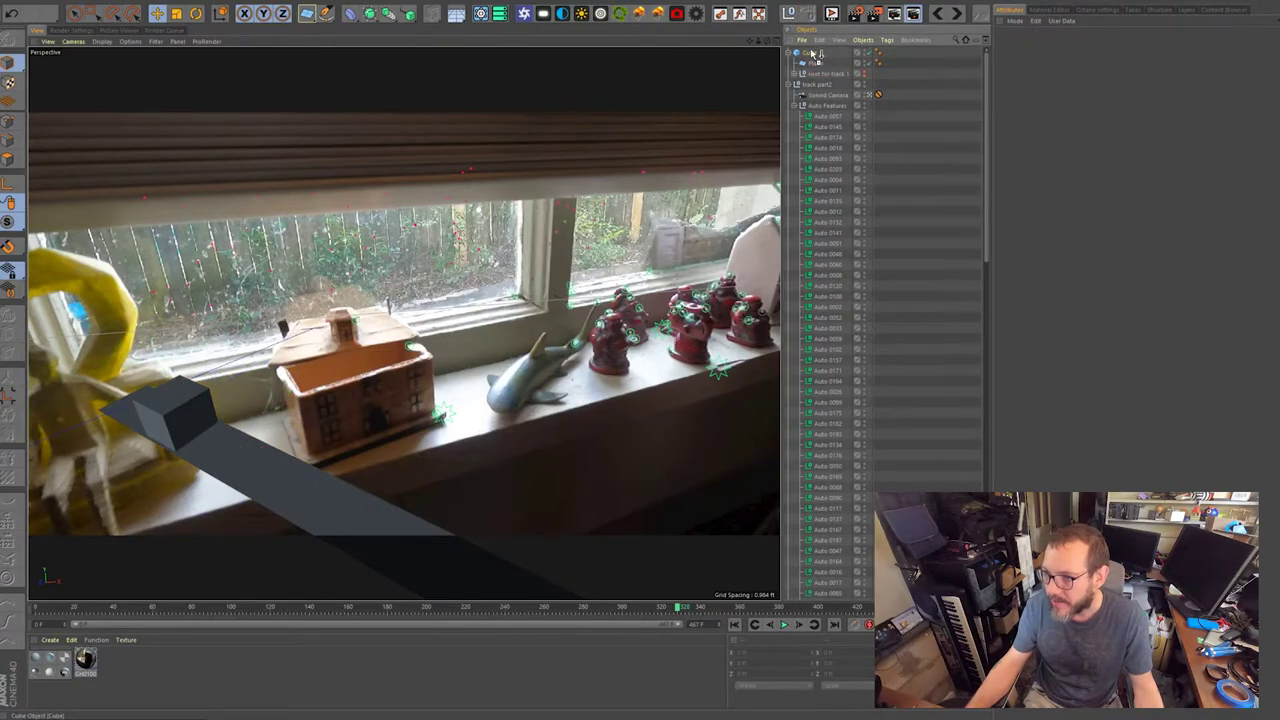
# Duplicate the cube, delete the copy's children, and slide the copy along the plane beside the original, at about 0.456 ft in X.
pyautogui.keyDown('ctrl'); pyautogui.moveTo(814, 54); pyautogui.dragTo(822, 55); pyautogui.keyUp('ctrl')
pyautogui.click(818, 65)
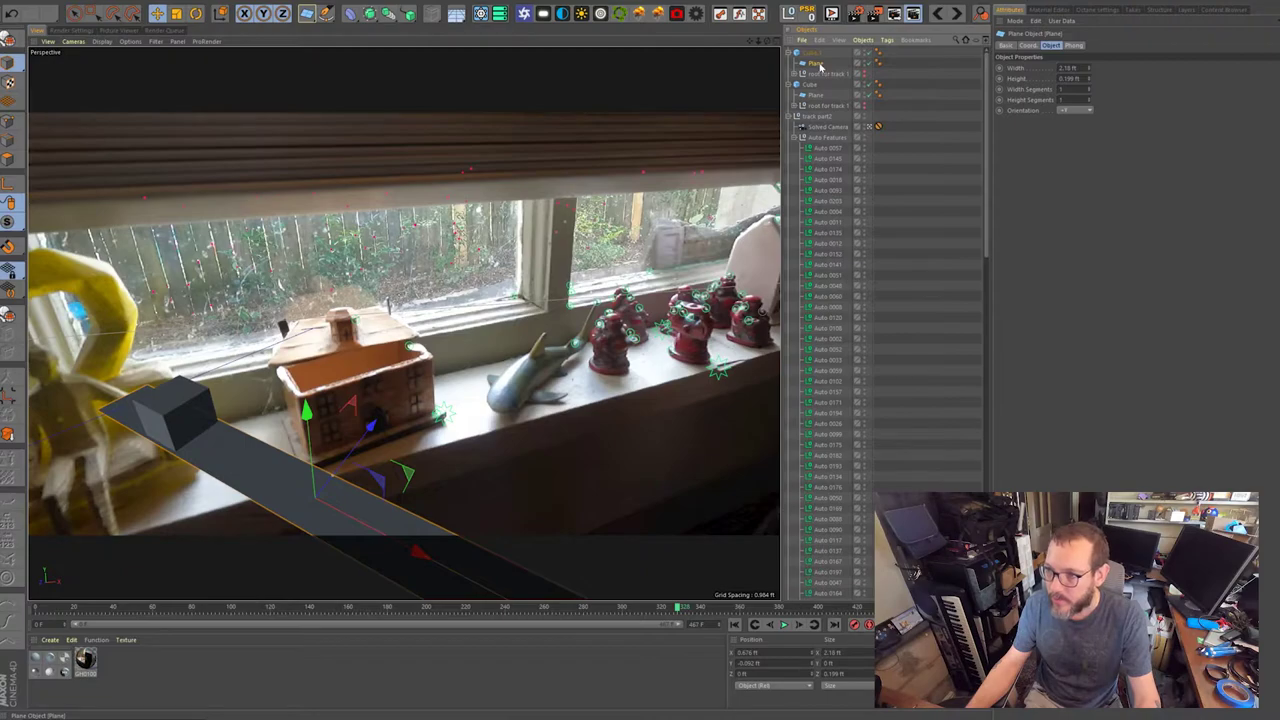
pyautogui.press('Delete')
pyautogui.click(795, 64)
pyautogui.click(821, 66)
pyautogui.hotkey('ctrl', 'z')
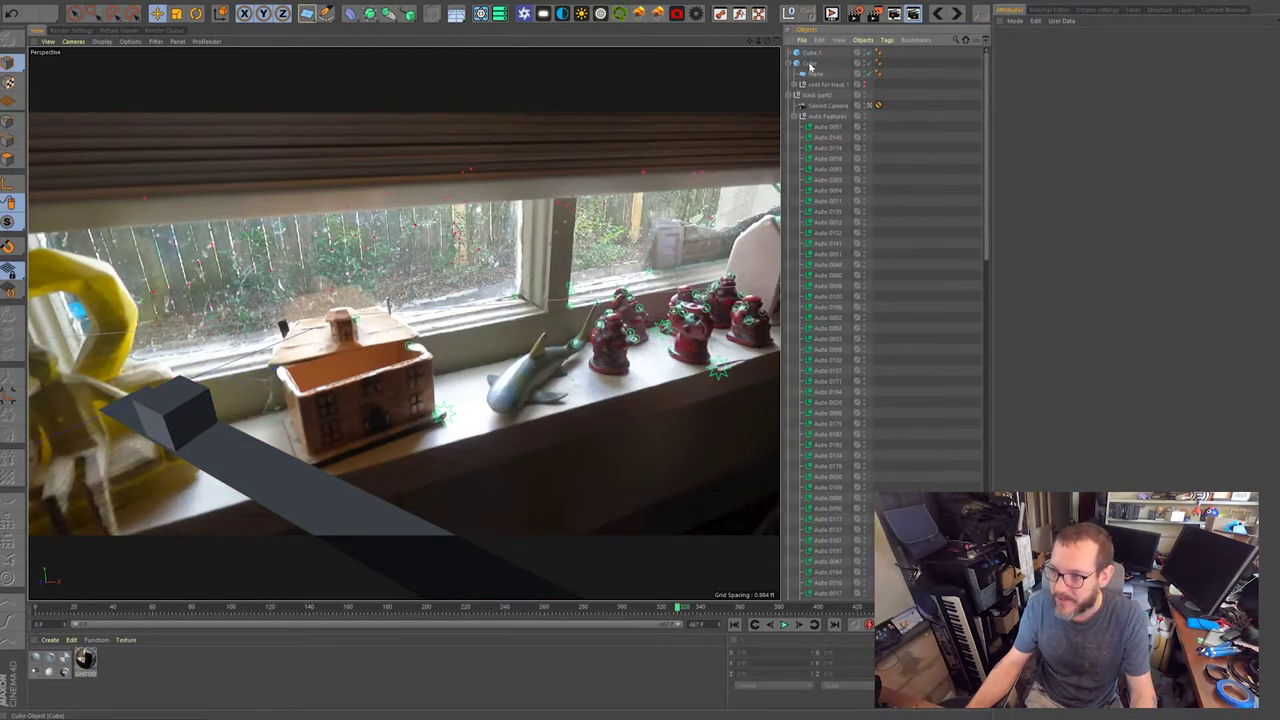
pyautogui.click(811, 53)
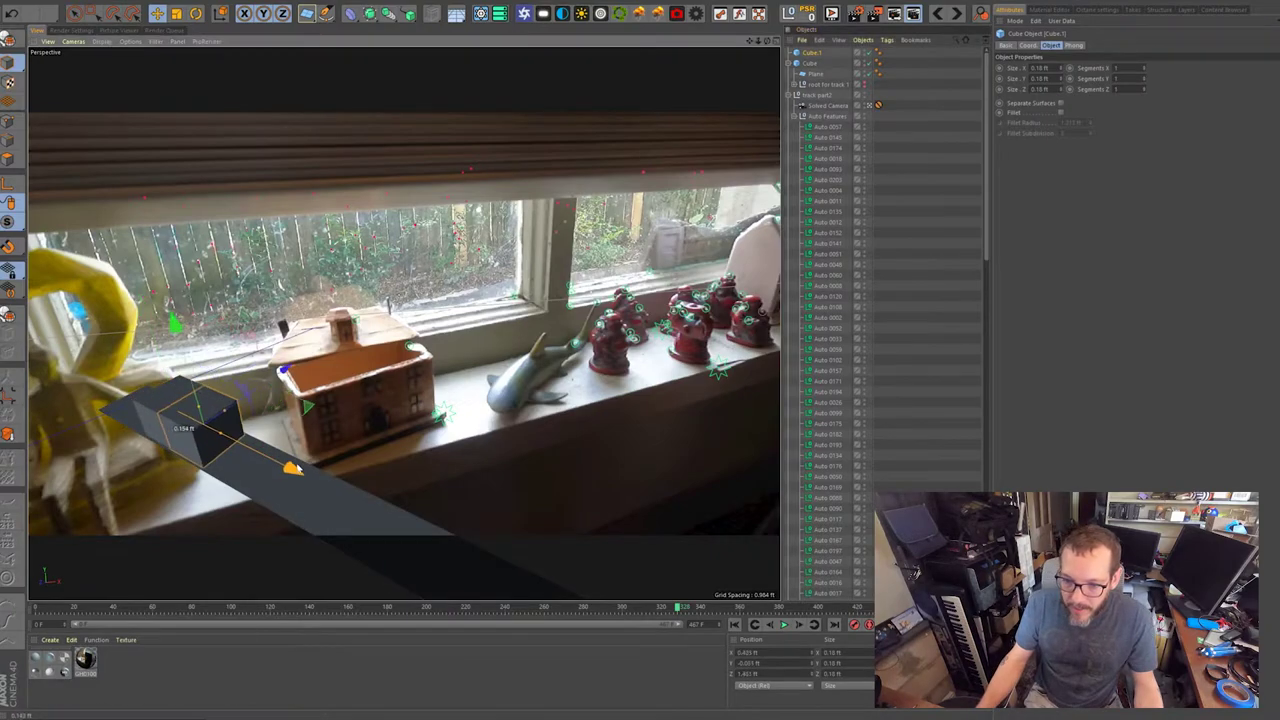
pyautogui.moveTo(308, 472); pyautogui.dragTo(304, 469)
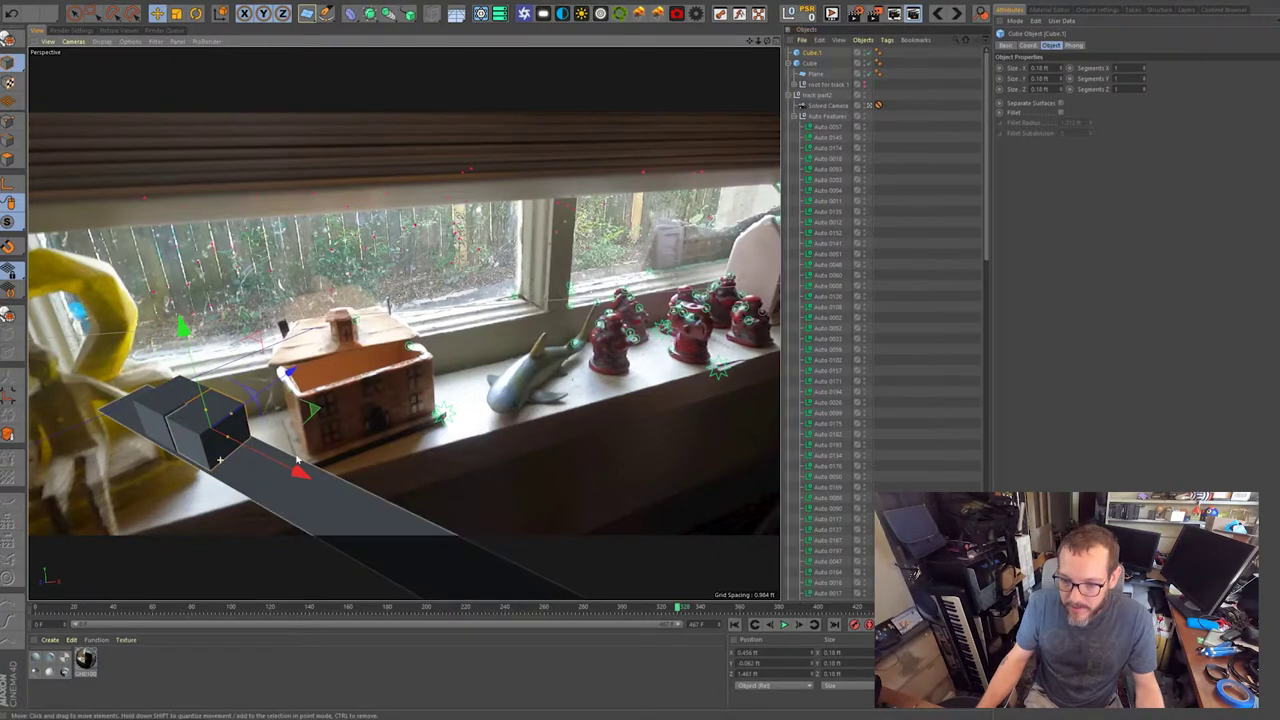
# Place a second cube copy directly after the first along the plane, at about 0.611 ft in X.
pyautogui.middleClick(293, 445)
pyautogui.middleClick(200, 470)
pyautogui.keyDown('alt'); pyautogui.moveTo(303, 380); pyautogui.dragTo(340, 372, button='right'); pyautogui.keyUp('alt')
pyautogui.moveTo(340, 372)
pyautogui.keyDown('alt'); pyautogui.mouseDown()
pyautogui.moveTo(355, 363)
pyautogui.moveTo(345, 350)
pyautogui.mouseUp(); pyautogui.keyUp('alt')
pyautogui.click(124, 42)
pyautogui.click(122, 57)
pyautogui.moveTo(285, 383)
pyautogui.keyDown('alt'); pyautogui.mouseDown()
pyautogui.moveTo(268, 414)
pyautogui.moveTo(400, 402)
pyautogui.mouseUp(); pyautogui.keyUp('alt')
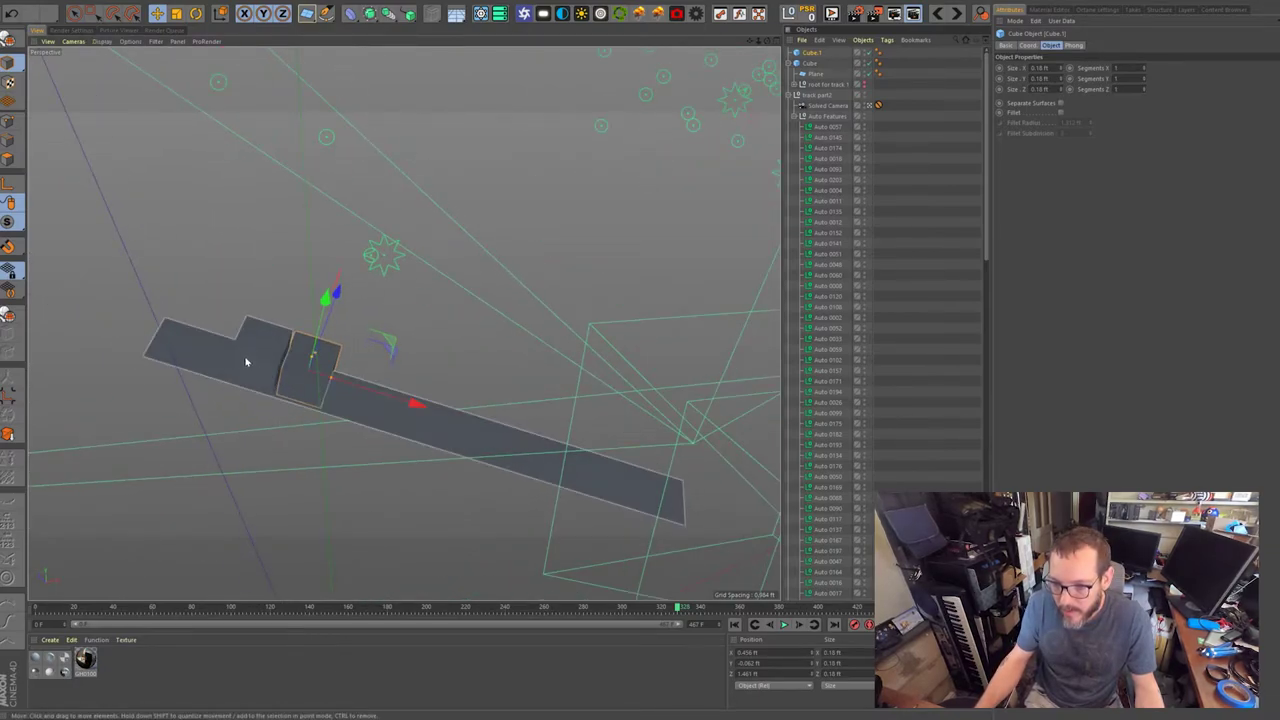
pyautogui.moveTo(414, 408); pyautogui.dragTo(464, 424)
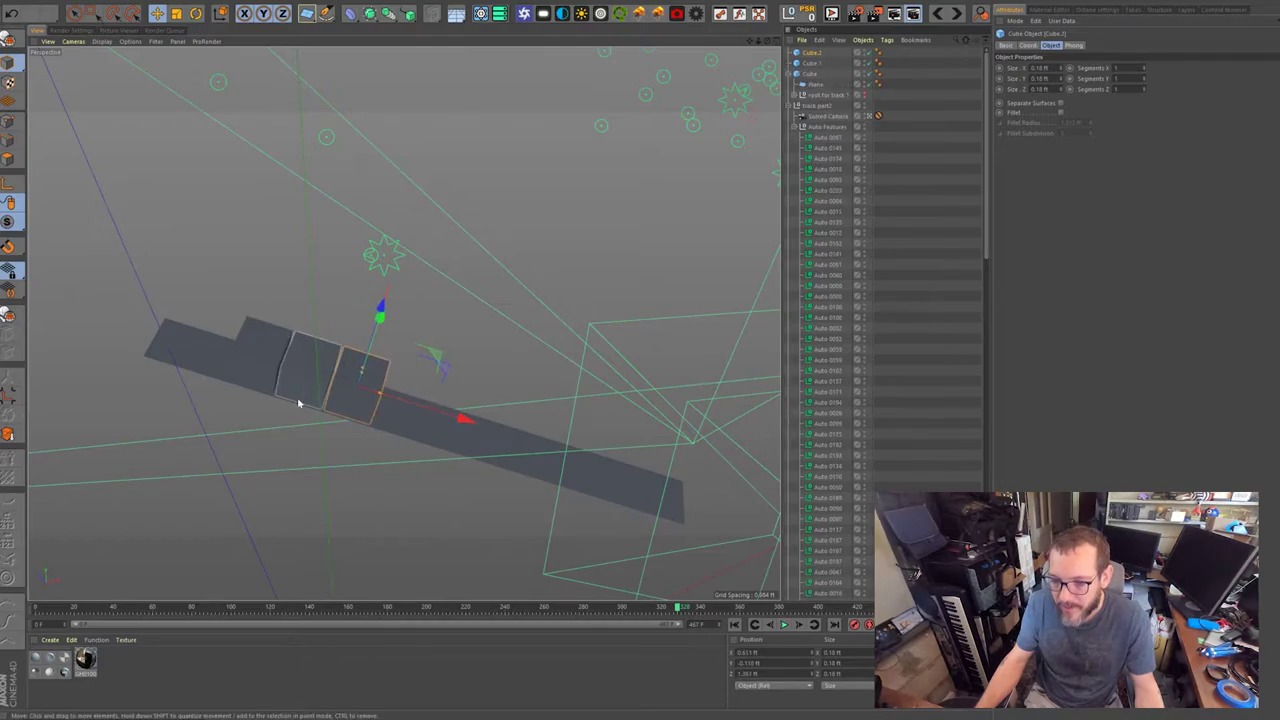
pyautogui.middleClick(304, 399)
pyautogui.middleClick(284, 276)
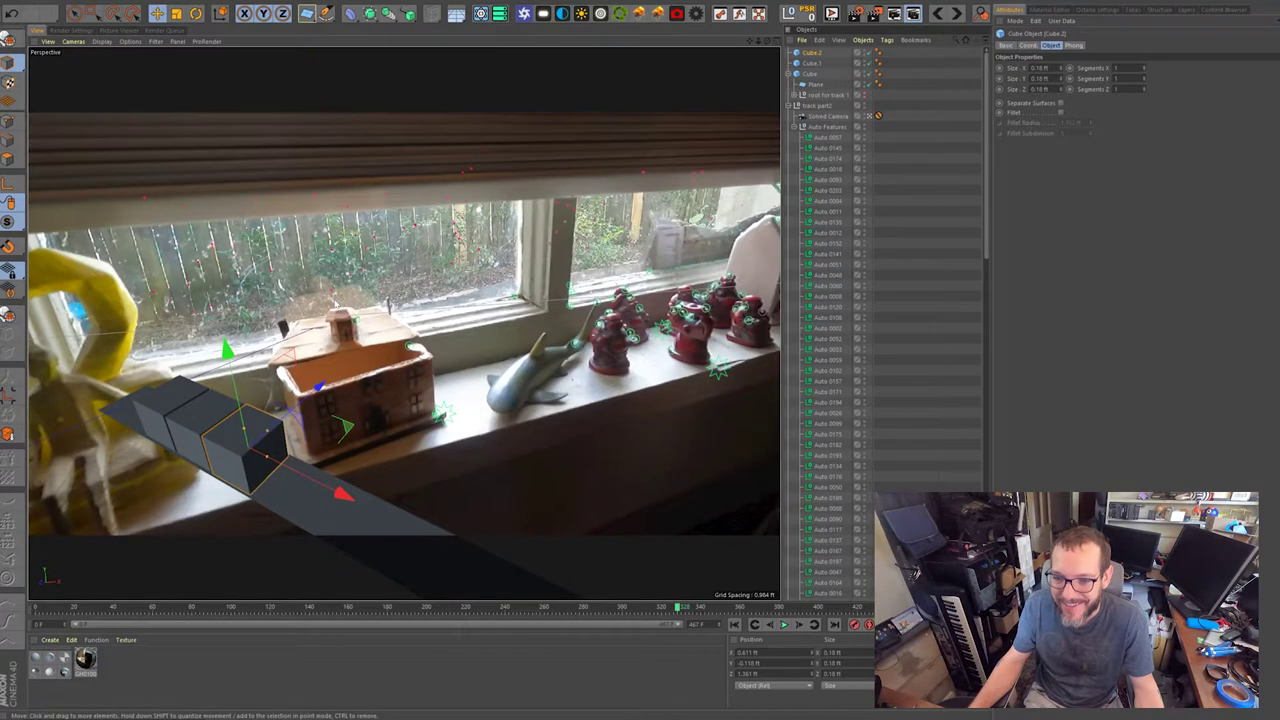
# Add five more cube copies in a row along the plane, with the last one at about 1.333 ft in X.
pyautogui.moveTo(207, 608); pyautogui.dragTo(404, 606)
pyautogui.middleClick(312, 424)
pyautogui.middleClick(309, 420)
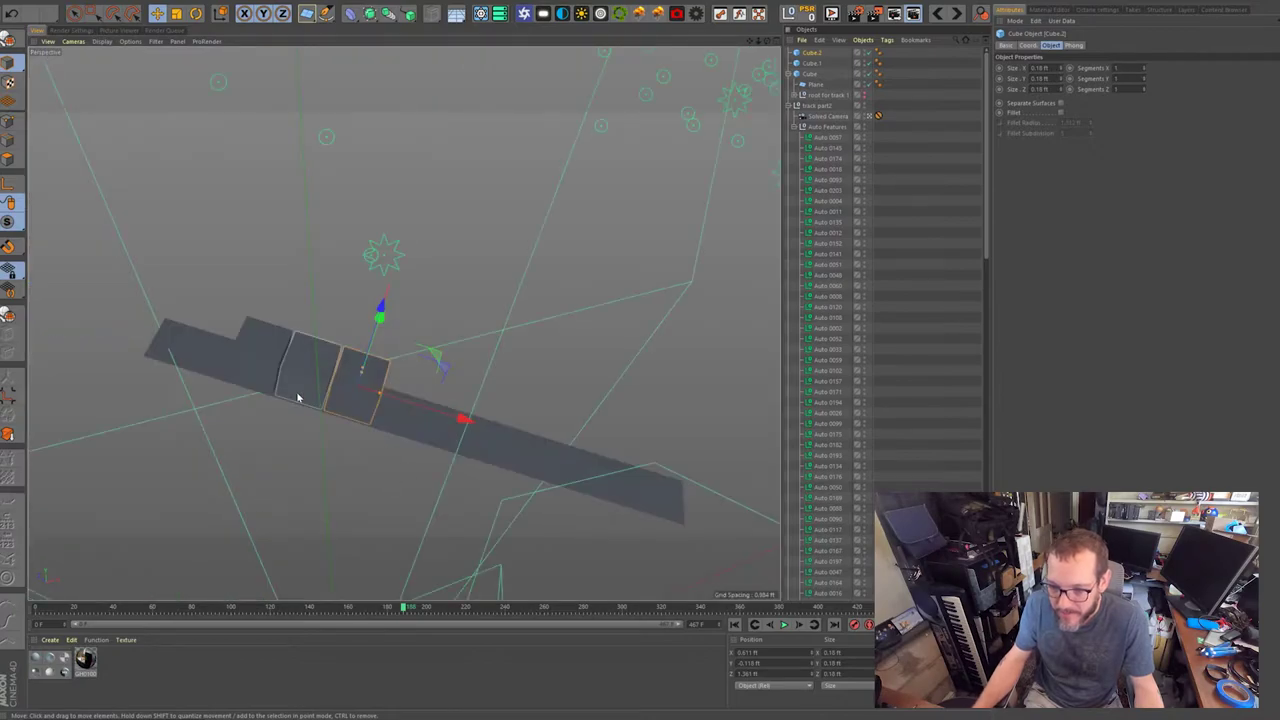
pyautogui.moveTo(465, 419); pyautogui.dragTo(686, 491)
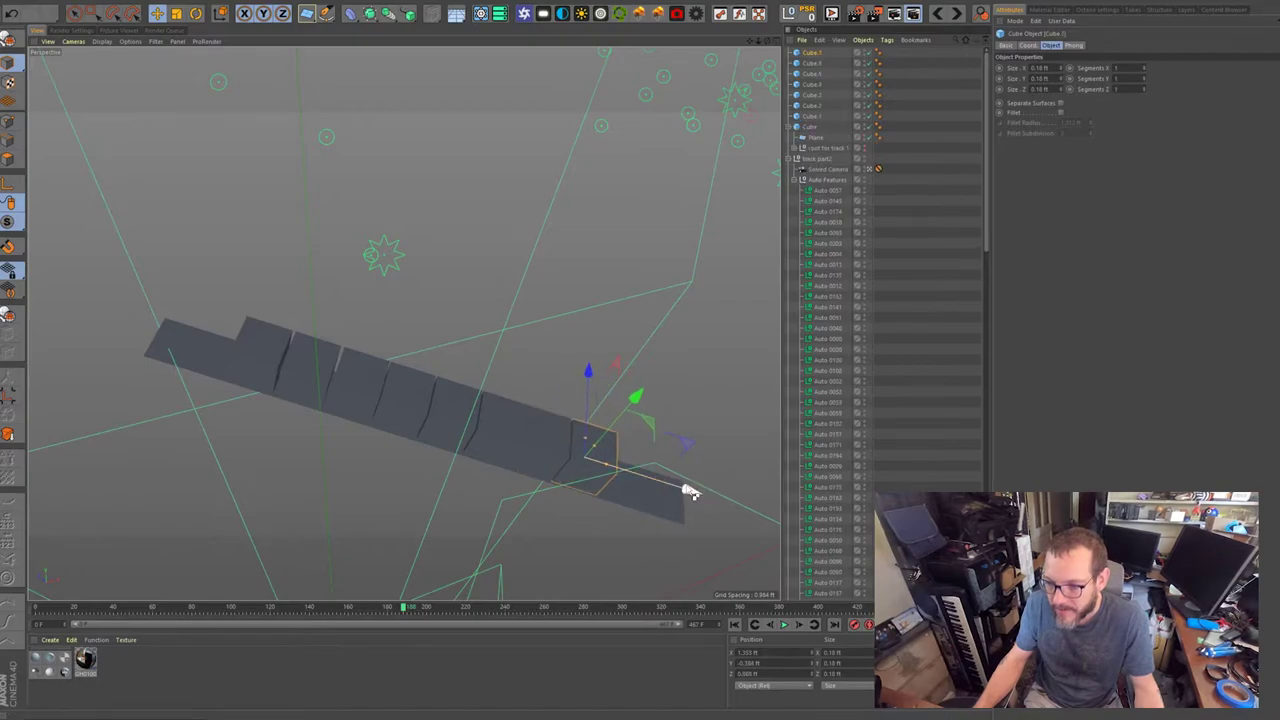
pyautogui.middleClick(601, 487)
pyautogui.middleClick(229, 258)
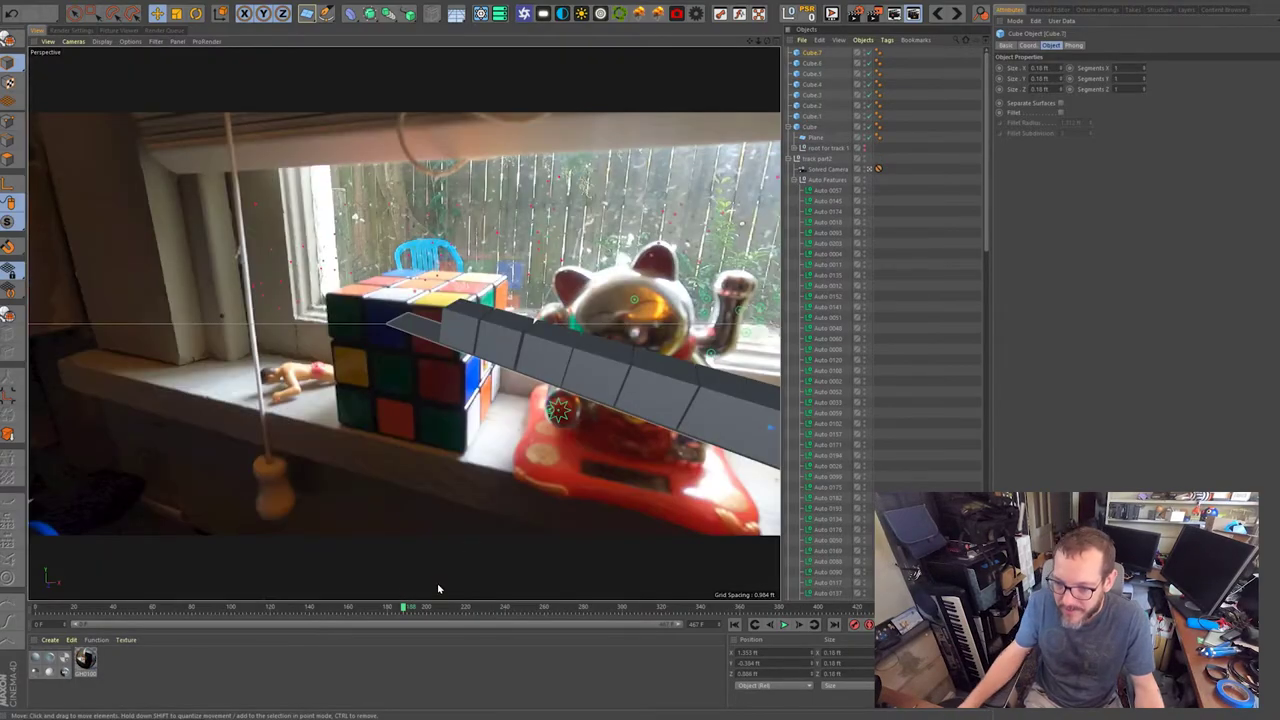
# Even out the far end of the cube row, moving the last cube to about 1.362 ft in X.
pyautogui.moveTo(398, 615); pyautogui.dragTo(491, 608)
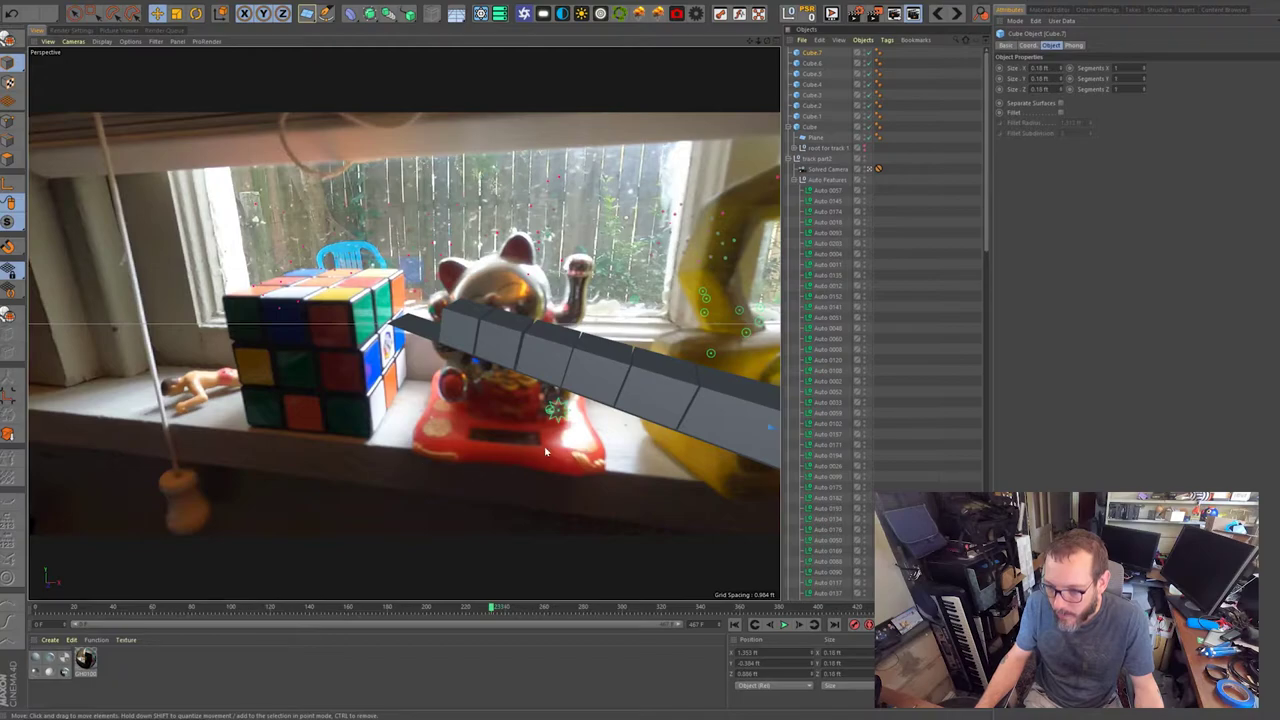
pyautogui.moveTo(489, 611); pyautogui.dragTo(555, 608)
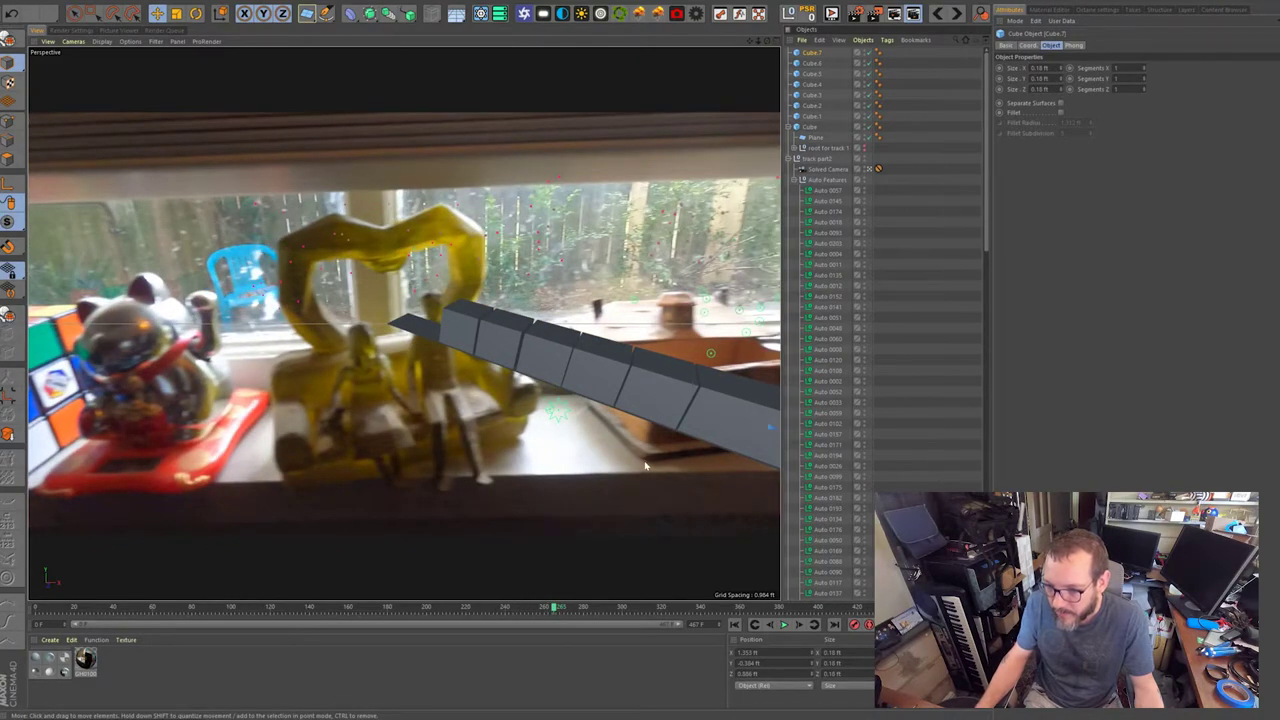
pyautogui.moveTo(560, 609); pyautogui.dragTo(669, 608)
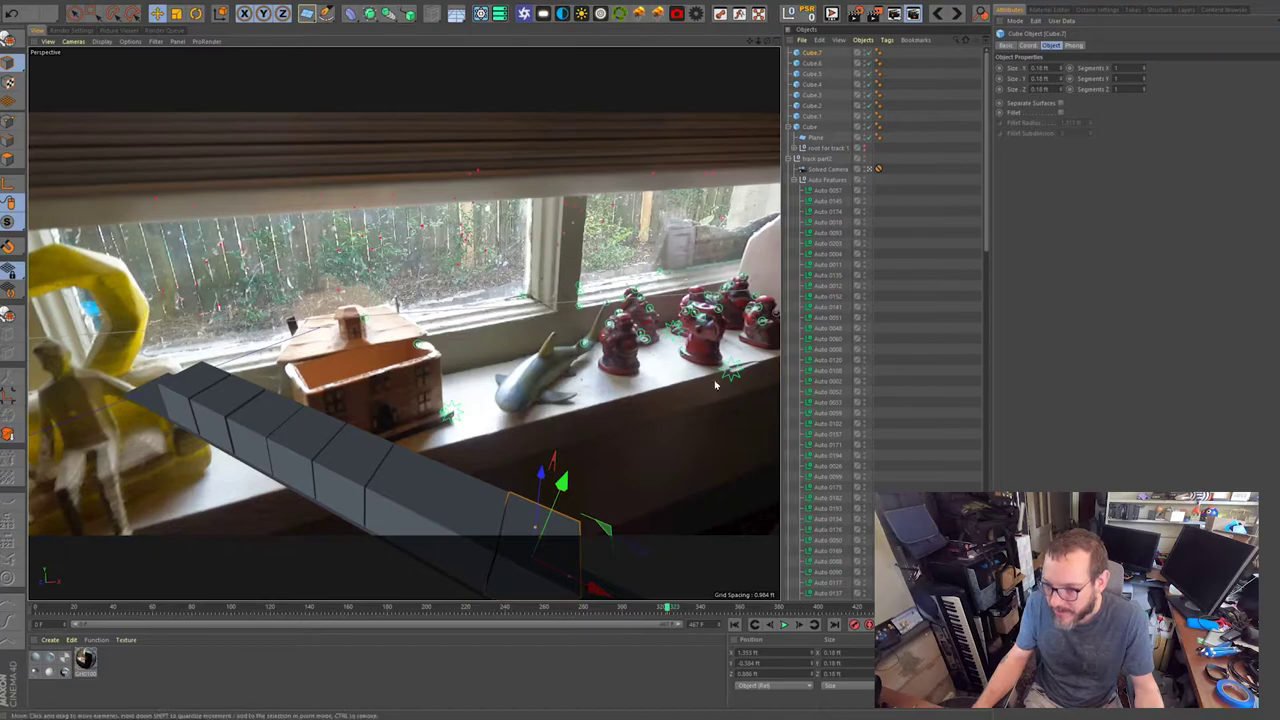
pyautogui.middleClick(405, 342)
pyautogui.middleClick(370, 316)
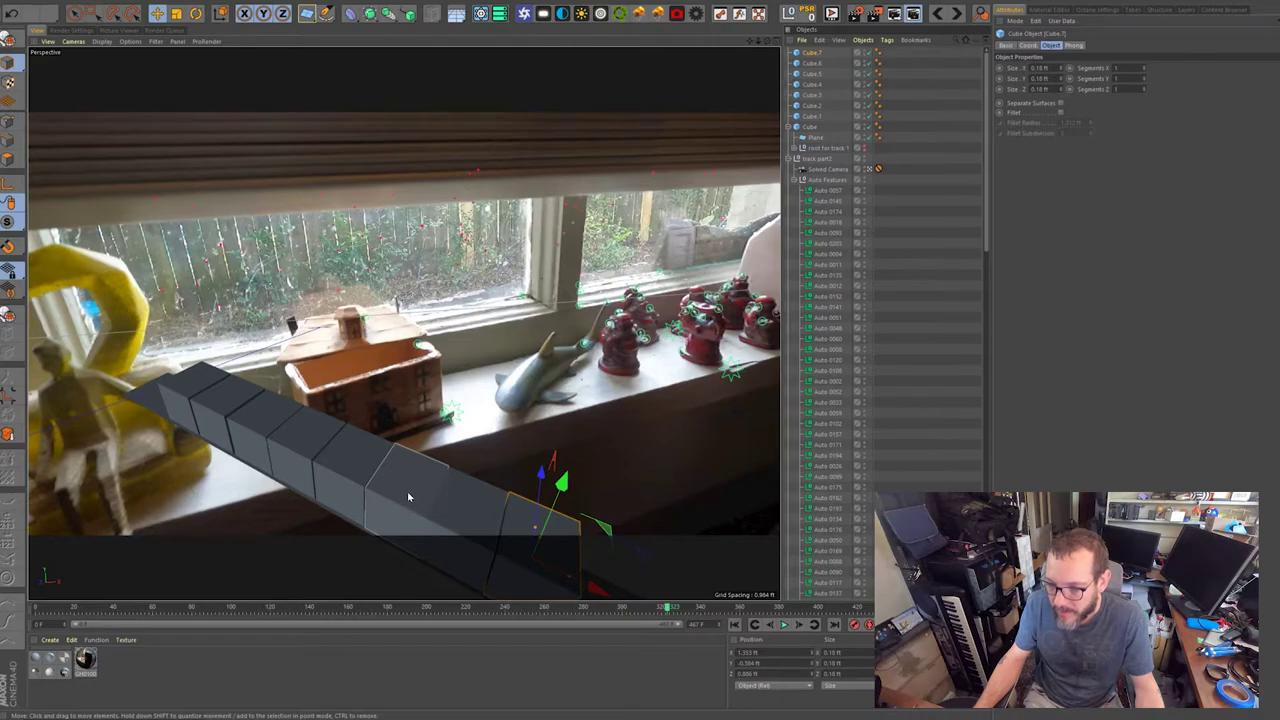
pyautogui.click(440, 536)
pyautogui.click(544, 545)
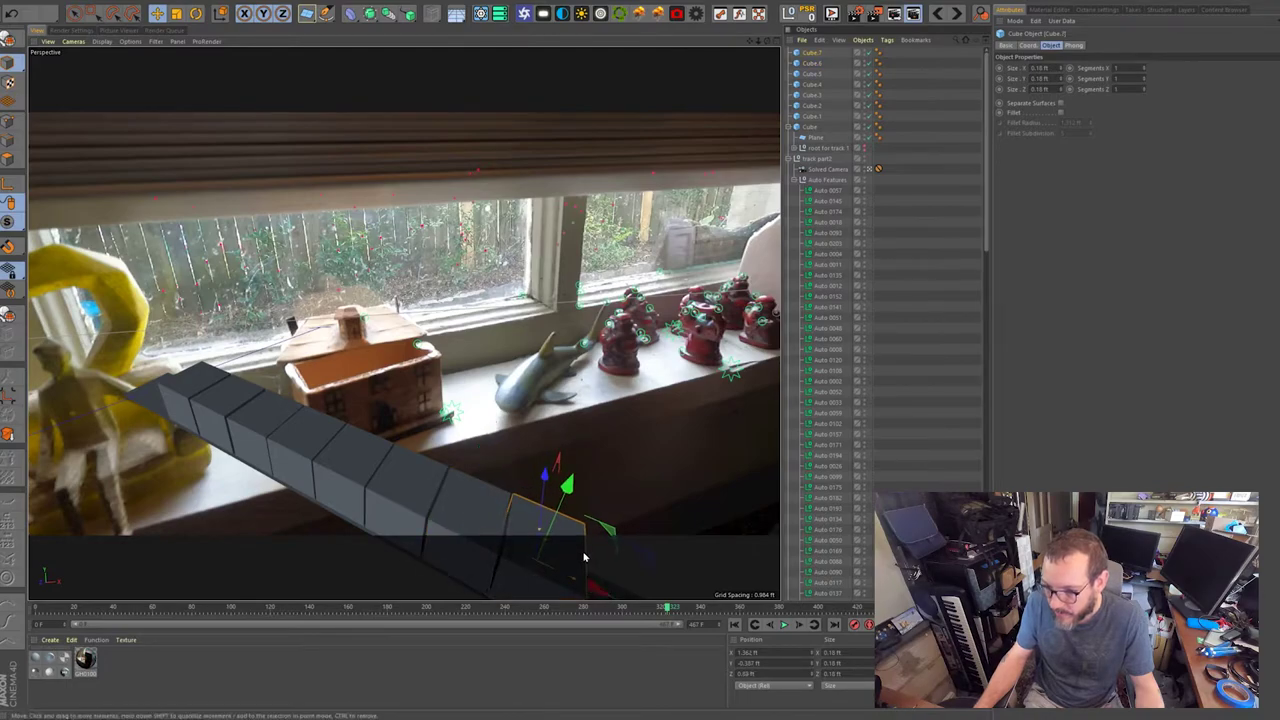
# Examine the cube row and its relation to the star-shaped features from several angles in the free perspective view.
pyautogui.press('F5')
pyautogui.press('F1')
pyautogui.middleClick(686, 333)
pyautogui.middleClick(234, 526)
pyautogui.keyDown('alt'); pyautogui.moveTo(403, 323); pyautogui.dragTo(474, 368); pyautogui.keyUp('alt')
pyautogui.scroll(-3, 390, 341)
pyautogui.scroll(5, 322, 318)
pyautogui.keyDown('alt'); pyautogui.moveTo(524, 356); pyautogui.dragTo(210, 358, button='middle'); pyautogui.keyUp('alt')
pyautogui.keyDown('alt'); pyautogui.moveTo(457, 347); pyautogui.dragTo(331, 180); pyautogui.keyUp('alt')
pyautogui.keyDown('alt'); pyautogui.moveTo(451, 386); pyautogui.dragTo(480, 65); pyautogui.keyUp('alt')
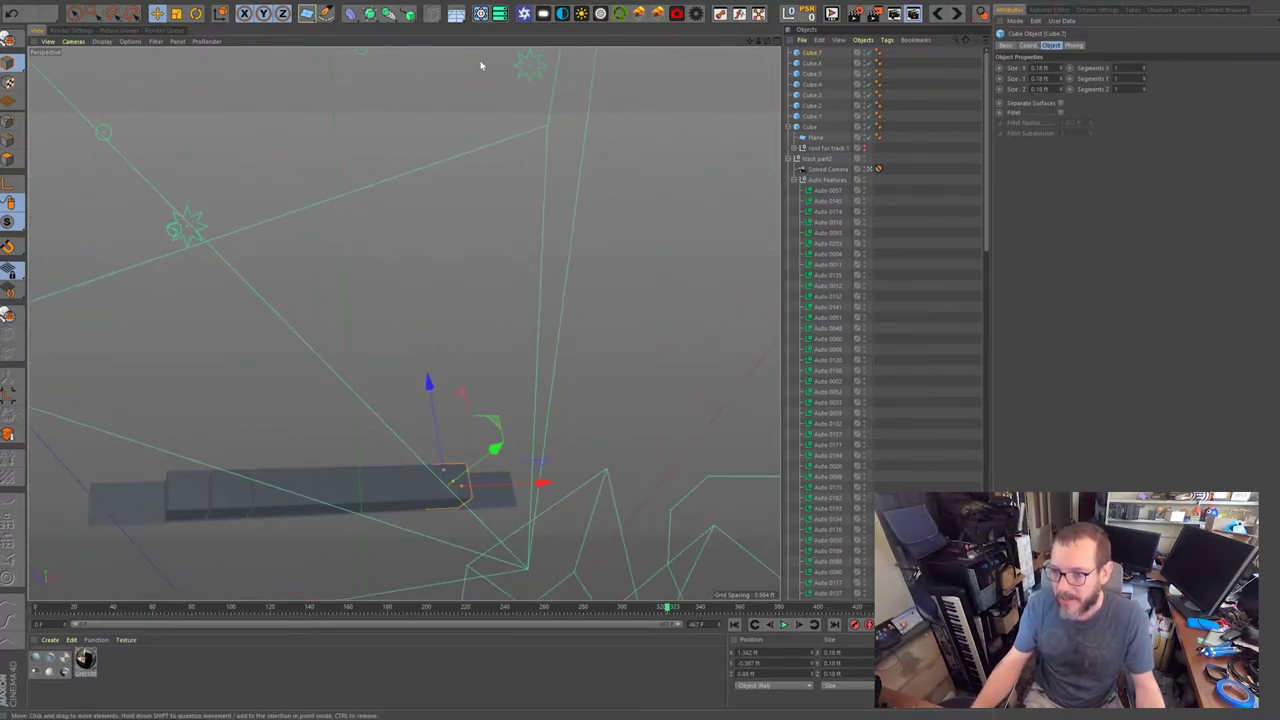
# Parent the seven copied cubes under the original cube and collapse the Auto Features hierarchy.
pyautogui.keyDown('shift'); pyautogui.click(811, 118); pyautogui.keyUp('shift')
pyautogui.moveTo(816, 129); pyautogui.dragTo(813, 127)
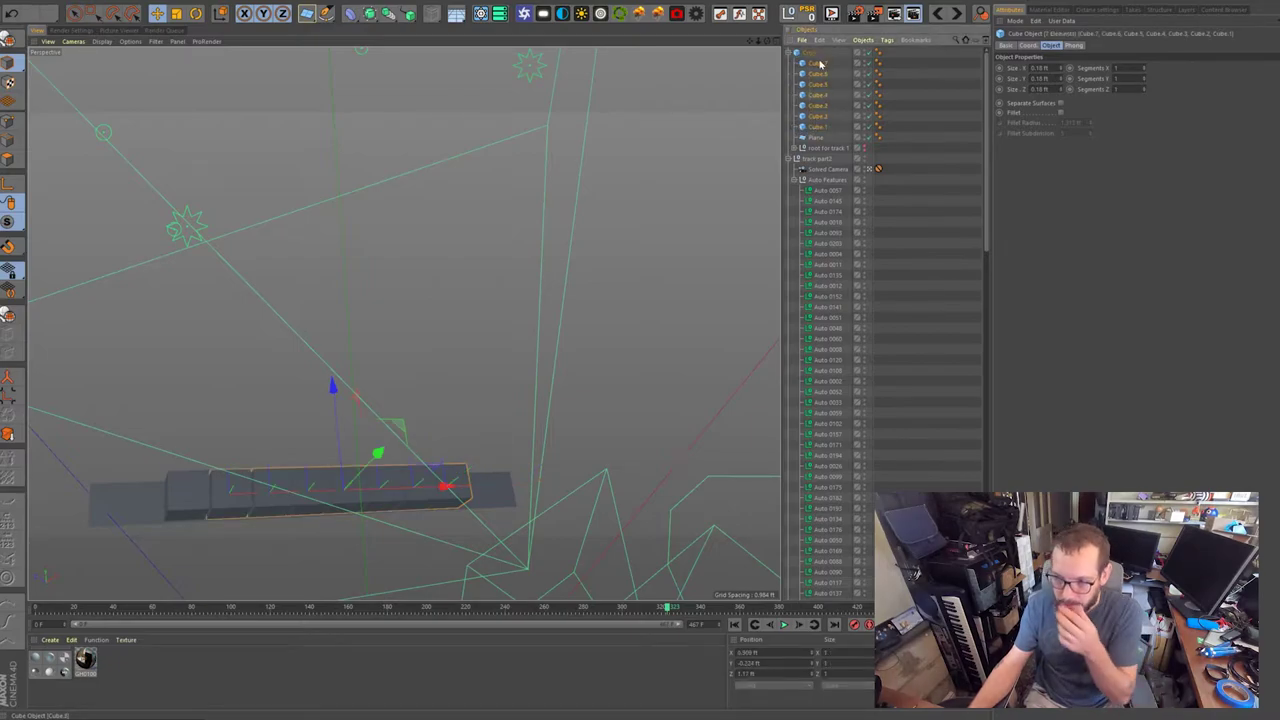
pyautogui.click(918, 90)
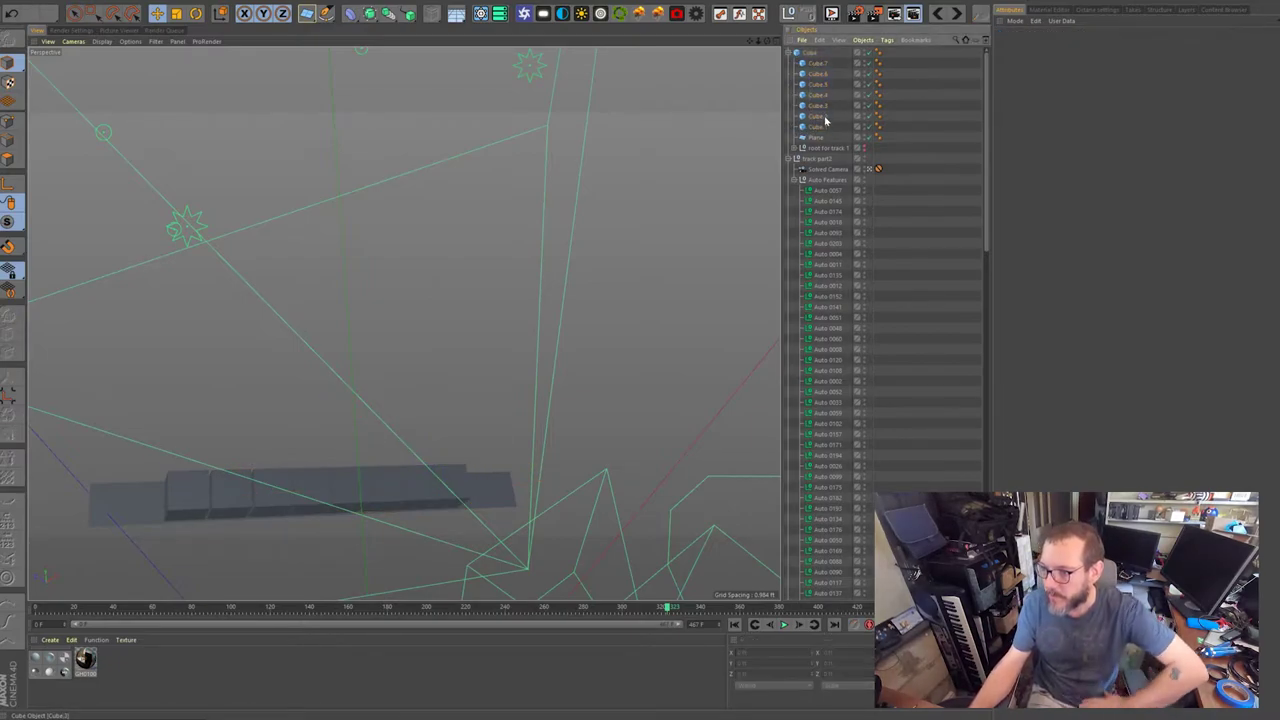
pyautogui.click(796, 179)
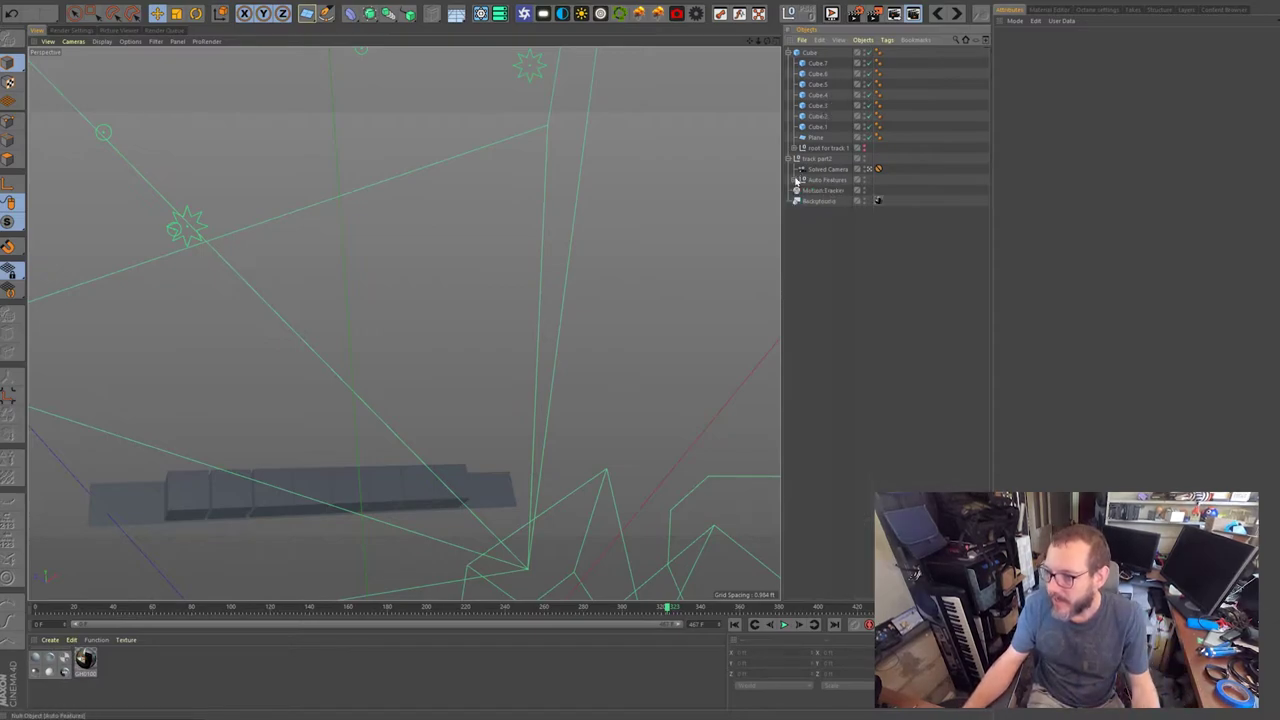
# Select the Solved Camera and pick the stray frame 290 key near the start of its motion path.
pyautogui.click(817, 158)
pyautogui.keyDown('alt'); pyautogui.moveTo(357, 489); pyautogui.dragTo(483, 482); pyautogui.keyUp('alt')
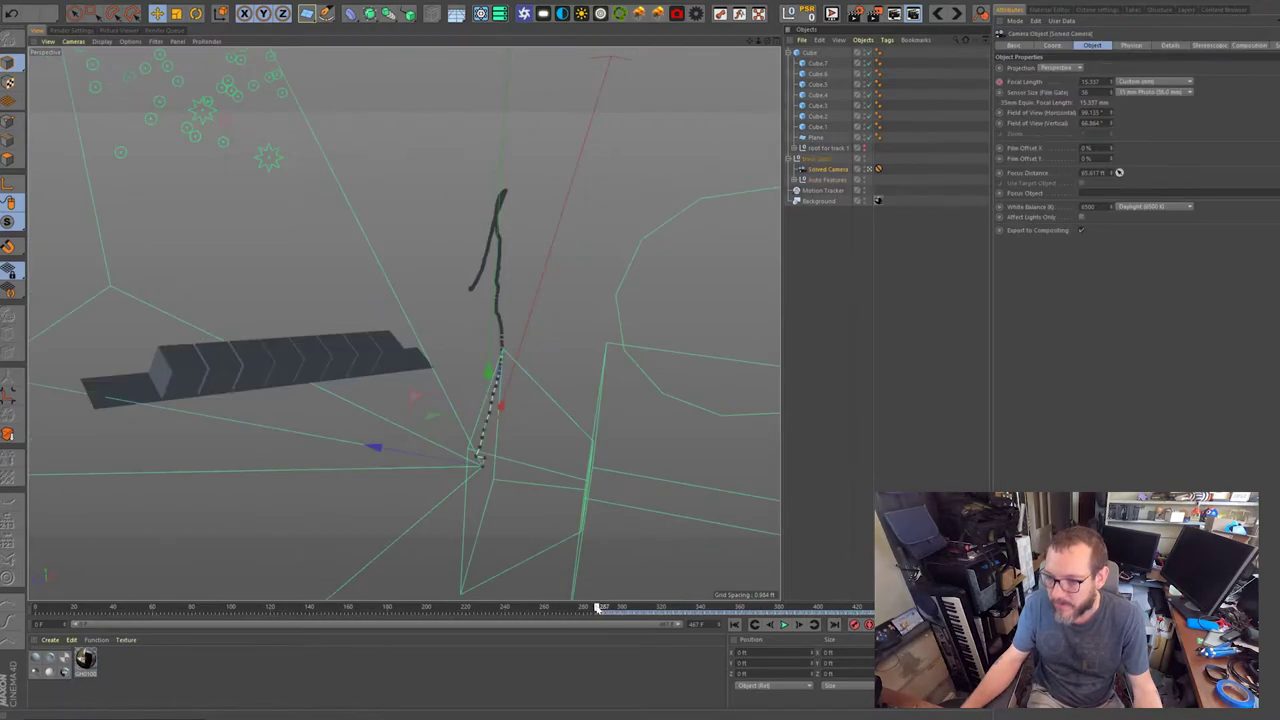
pyautogui.moveTo(598, 612); pyautogui.dragTo(607, 612)
pyautogui.keyDown('alt'); pyautogui.moveTo(475, 452); pyautogui.dragTo(651, 477, button='right'); pyautogui.keyUp('alt')
pyautogui.keyDown('alt'); pyautogui.moveTo(487, 524); pyautogui.dragTo(520, 451, button='middle'); pyautogui.keyUp('alt')
pyautogui.keyDown('alt'); pyautogui.moveTo(520, 451); pyautogui.dragTo(526, 440); pyautogui.keyUp('alt')
pyautogui.click(525, 432)
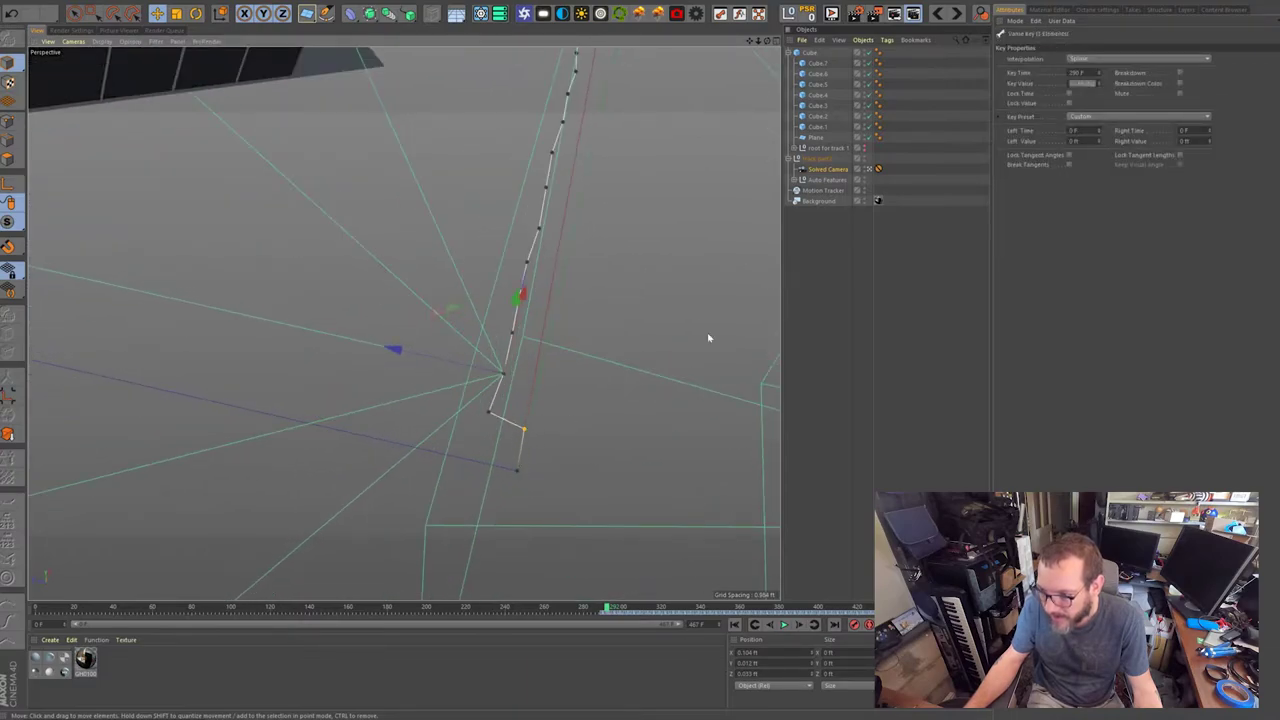
# Narrow the visible timeline to start at about frame 215 and delete the Solved Camera's stray starting keys through frame 291.
pyautogui.click(797, 179)
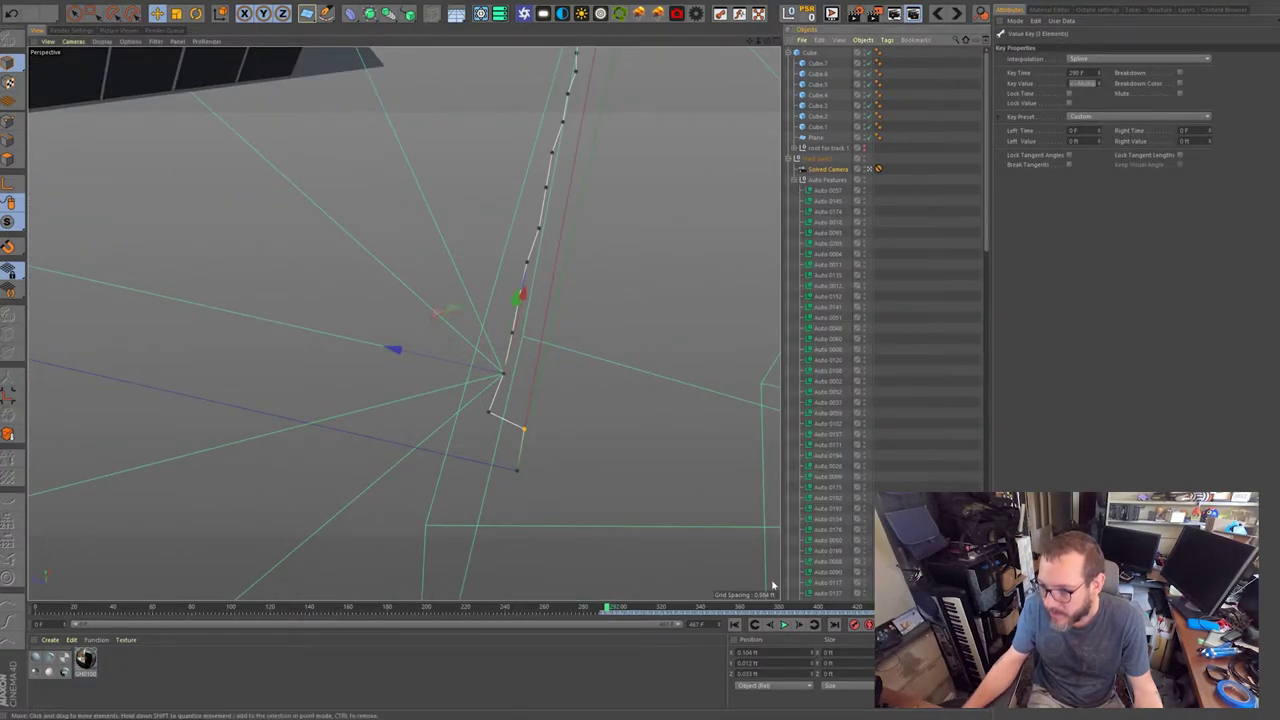
pyautogui.moveTo(608, 607); pyautogui.dragTo(604, 608)
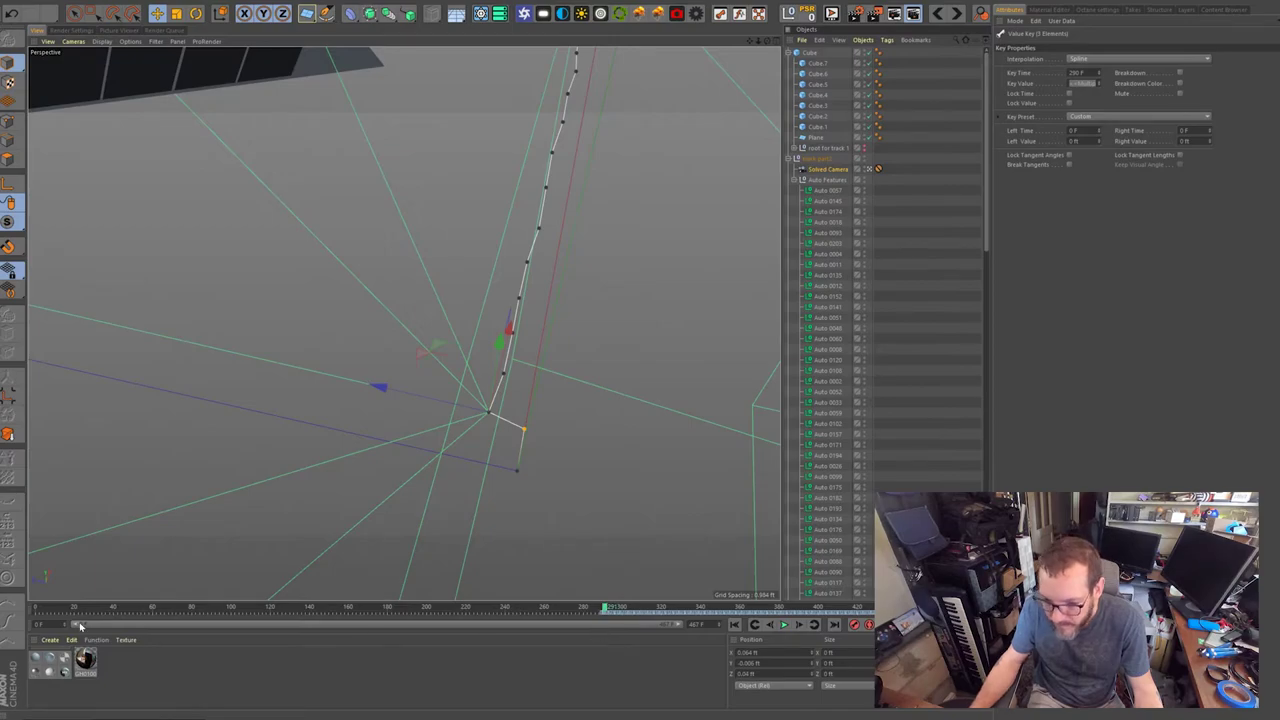
pyautogui.moveTo(82, 632); pyautogui.dragTo(349, 659)
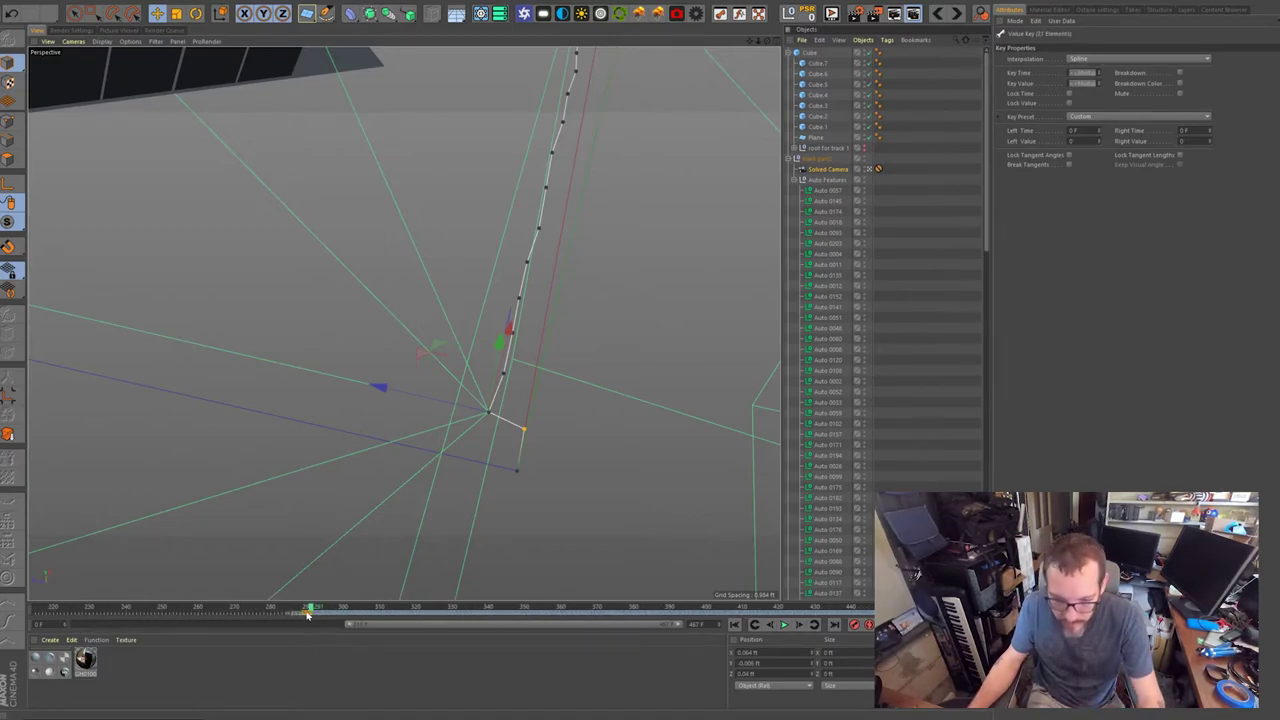
pyautogui.click(312, 609)
pyautogui.moveTo(308, 609)
pyautogui.mouseDown()
pyautogui.moveTo(331, 609)
pyautogui.moveTo(286, 611)
pyautogui.moveTo(337, 611)
pyautogui.moveTo(314, 620)
pyautogui.mouseUp()
pyautogui.keyDown('alt'); pyautogui.moveTo(569, 360); pyautogui.dragTo(471, 388, button='right'); pyautogui.keyUp('alt')
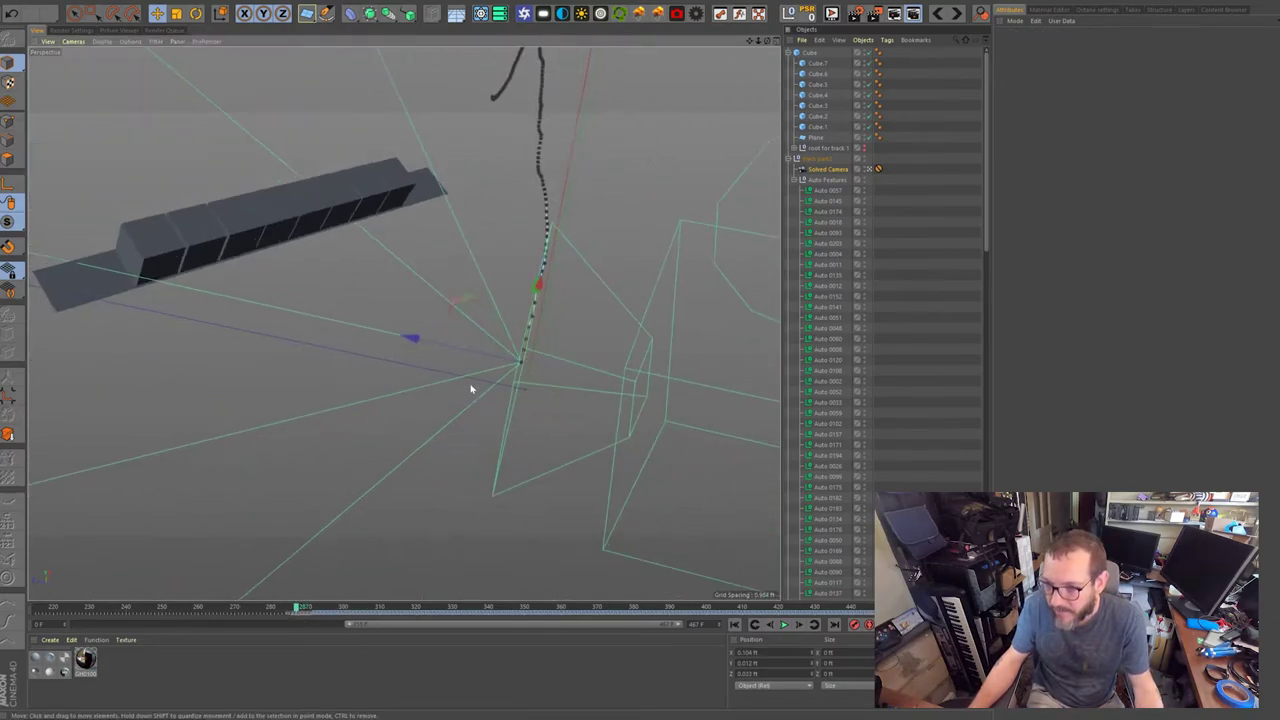
pyautogui.keyDown('alt'); pyautogui.moveTo(471, 388); pyautogui.dragTo(478, 371); pyautogui.keyUp('alt')
pyautogui.moveTo(305, 608); pyautogui.dragTo(265, 608)
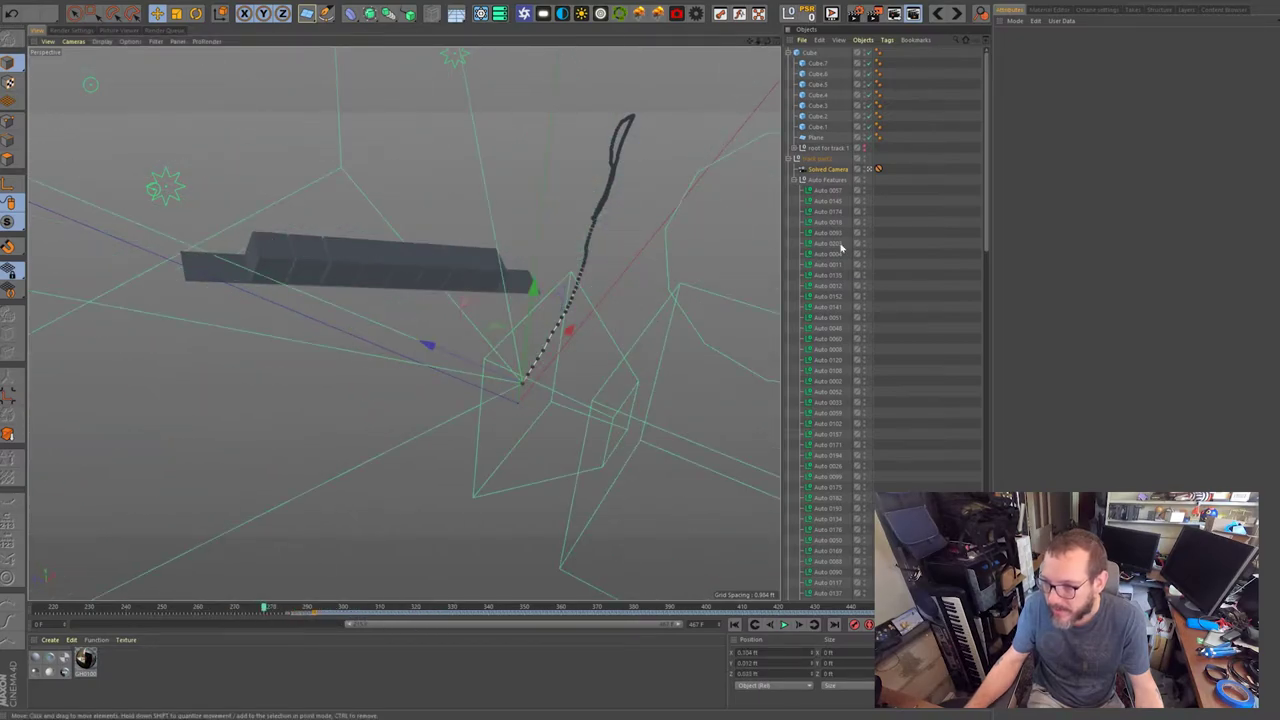
# Collapse the Auto Features hierarchy, select the track part2 null and examine its features relative to the cube row.
pyautogui.click(795, 180)
pyautogui.click(816, 160)
pyautogui.keyDown('alt'); pyautogui.moveTo(519, 394); pyautogui.dragTo(472, 357); pyautogui.keyUp('alt')
pyautogui.keyDown('alt'); pyautogui.moveTo(338, 192); pyautogui.dragTo(244, 267); pyautogui.keyUp('alt')
pyautogui.keyDown('alt'); pyautogui.moveTo(361, 317); pyautogui.dragTo(258, 418); pyautogui.keyUp('alt')
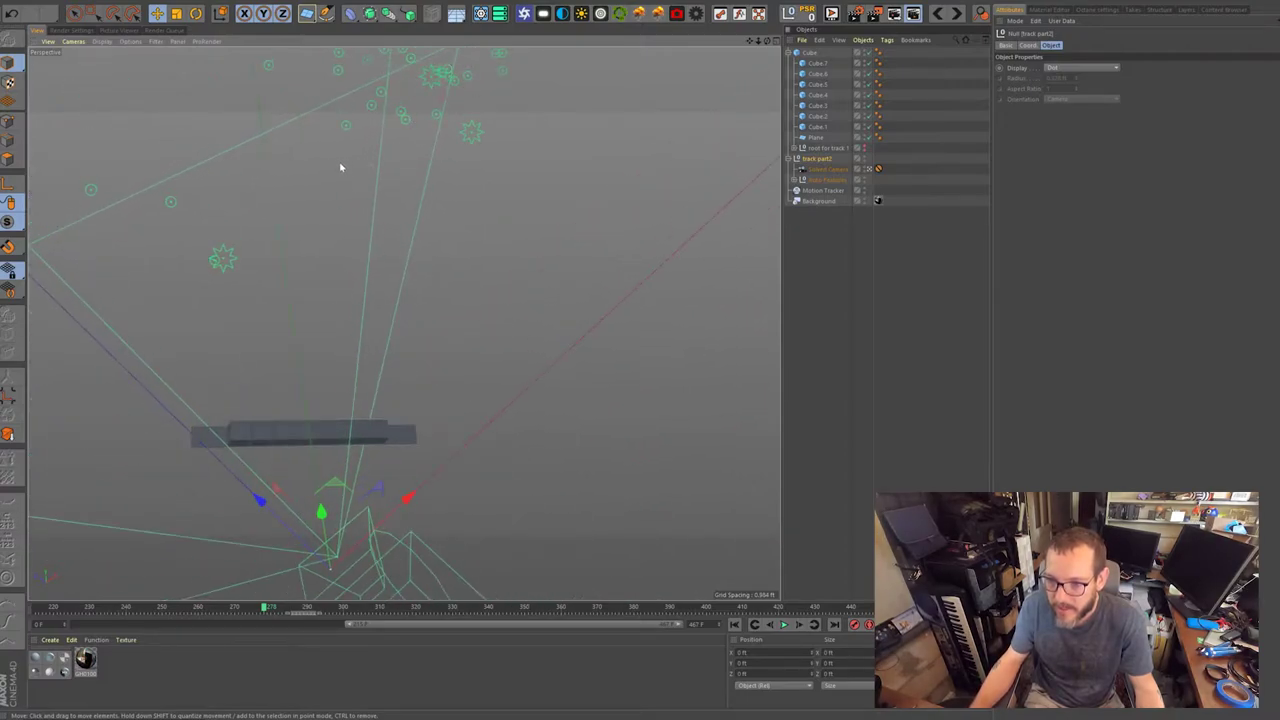
pyautogui.scroll(5, 366, 446)
pyautogui.keyDown('alt'); pyautogui.moveTo(398, 391); pyautogui.dragTo(471, 392); pyautogui.keyUp('alt')
pyautogui.scroll(-5, 380, 404)
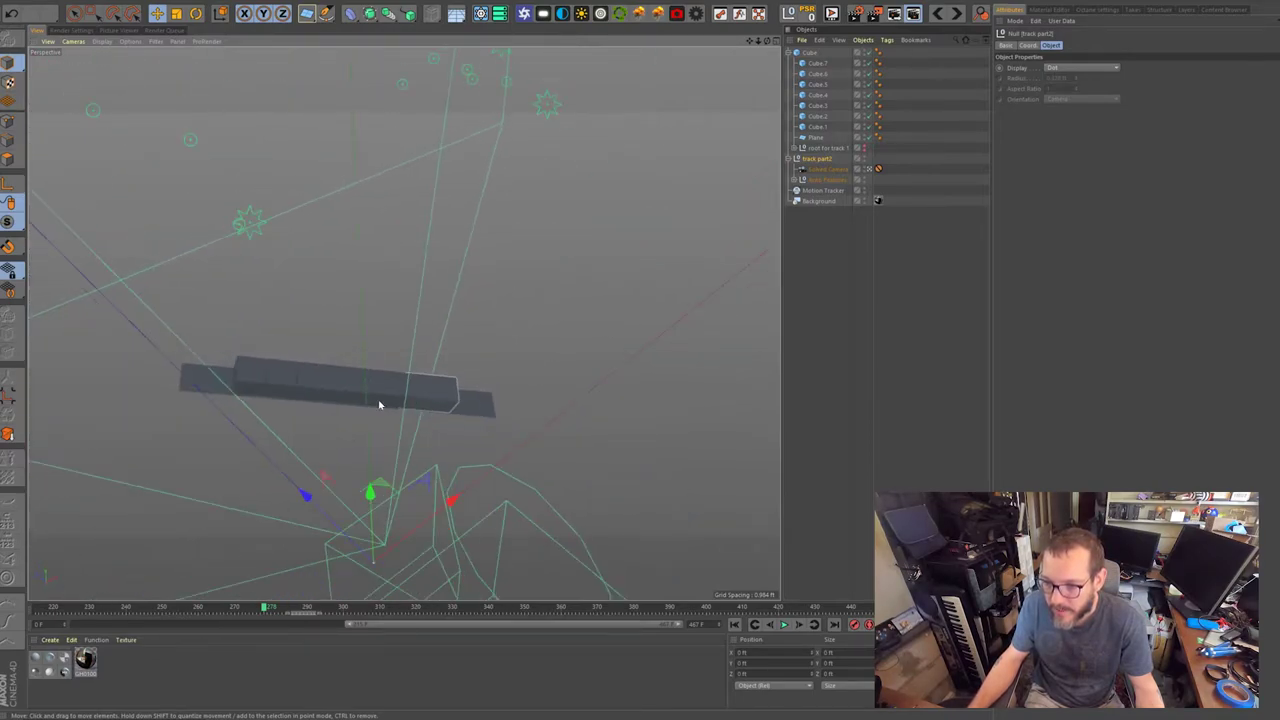
pyautogui.scroll(-4, 384, 400)
pyautogui.keyDown('alt'); pyautogui.moveTo(403, 321); pyautogui.dragTo(390, 409); pyautogui.keyUp('alt')
# Select the three star-shaped features, group them under a null and expand Auto Features to reach the group.
pyautogui.click(536, 203)
pyautogui.scroll(3, 392, 321)
pyautogui.keyDown('alt'); pyautogui.moveTo(436, 308); pyautogui.dragTo(451, 371, button='middle'); pyautogui.keyUp('alt')
pyautogui.keyDown('shift'); pyautogui.click(550, 238); pyautogui.keyUp('shift')
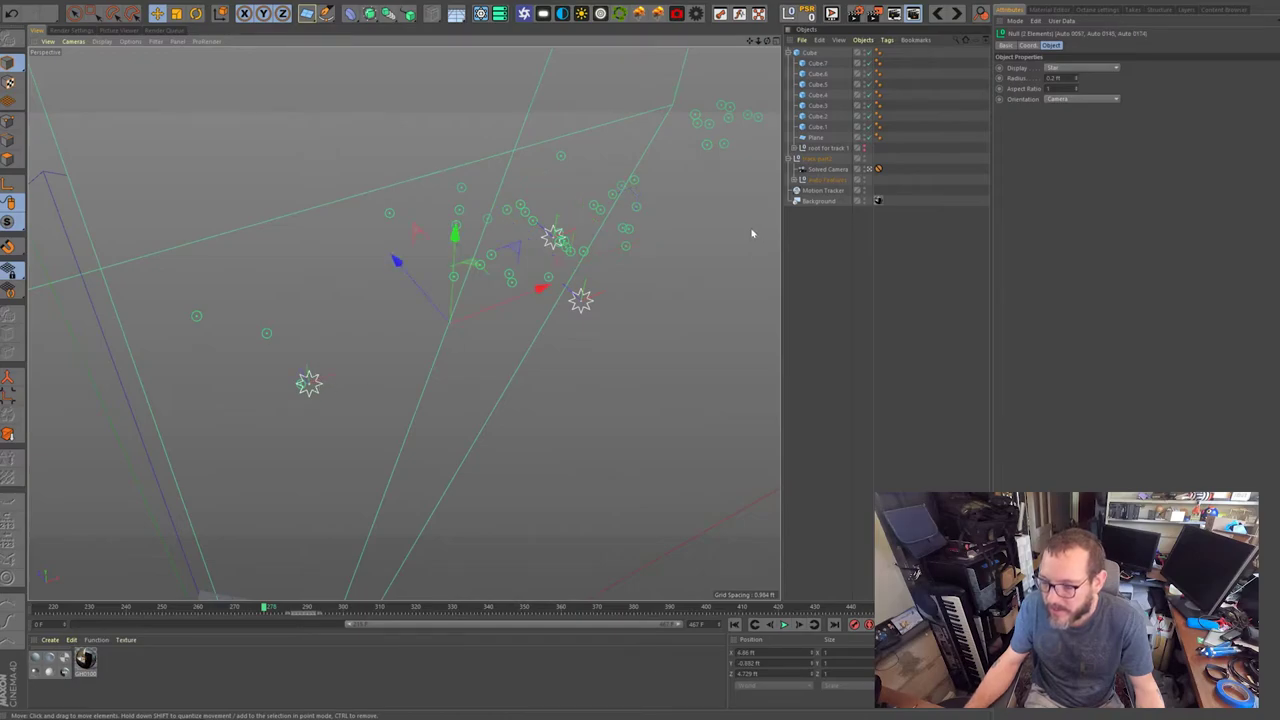
pyautogui.hotkey('alt', 'g')
pyautogui.click(795, 180)
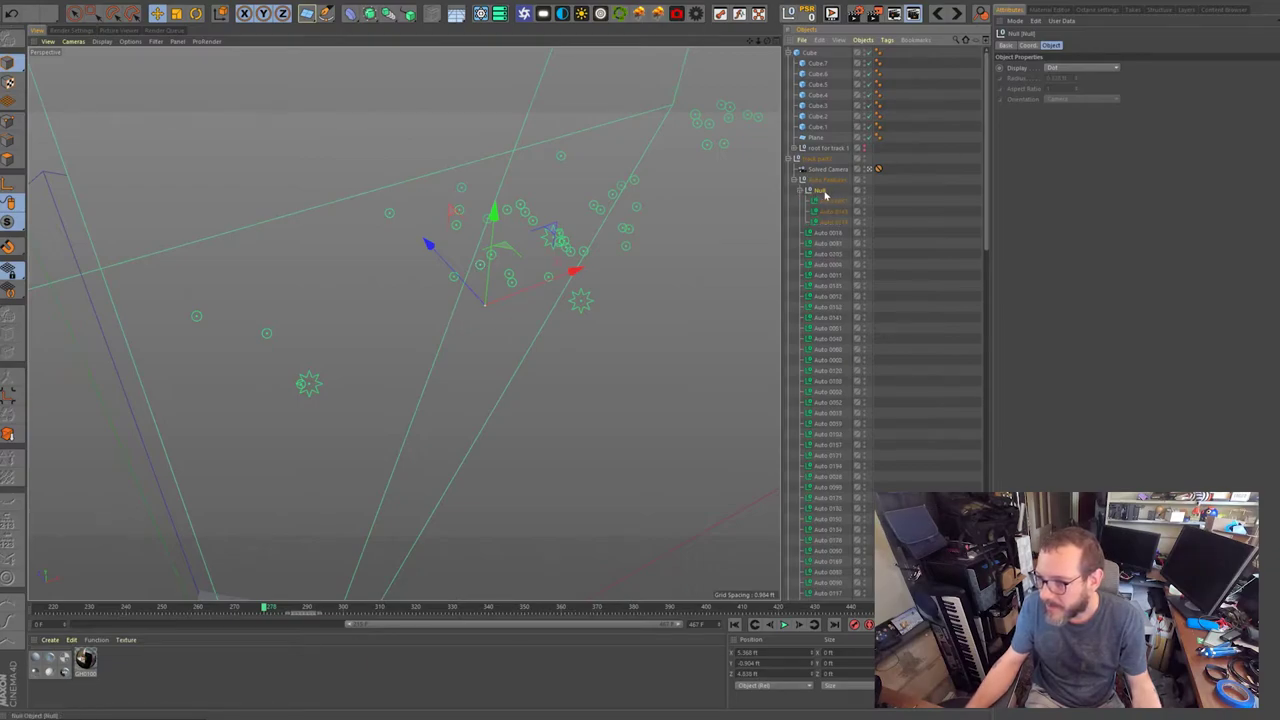
# Create a top-level null centred on the grouped star features and parent track part2 under it.
pyautogui.scroll(-1, 985, 210)
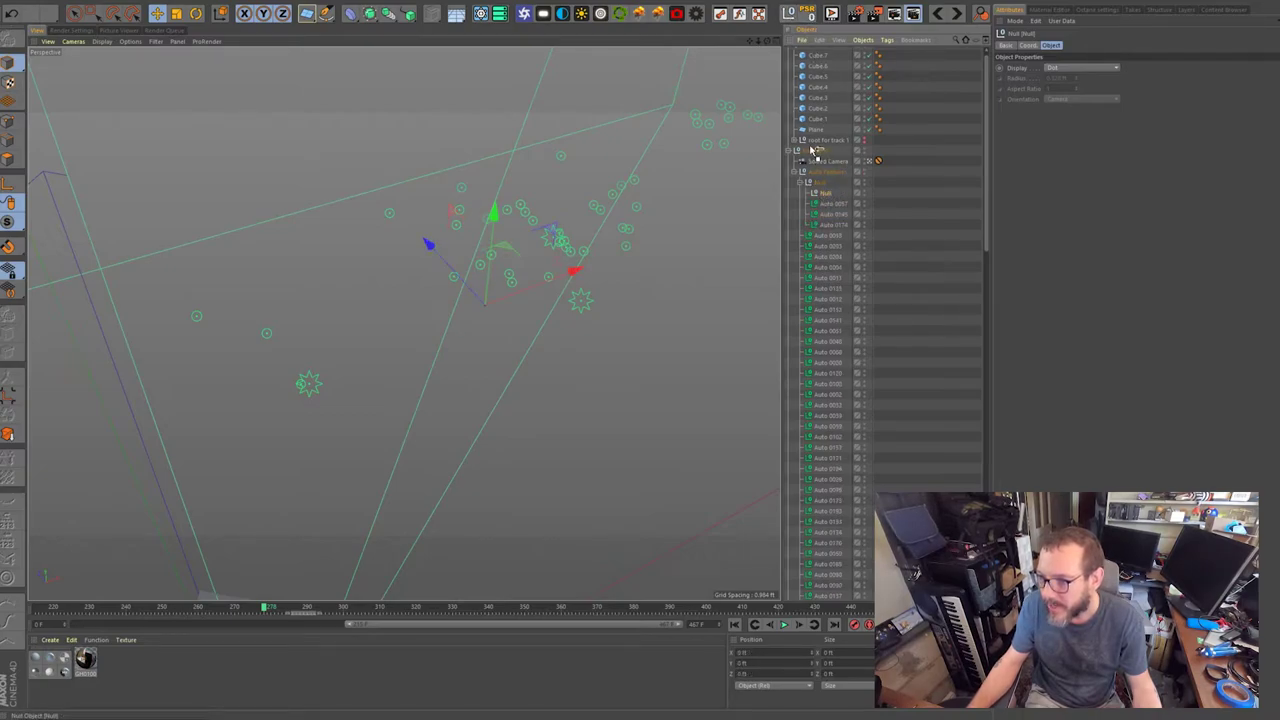
pyautogui.moveTo(811, 147); pyautogui.dragTo(811, 146)
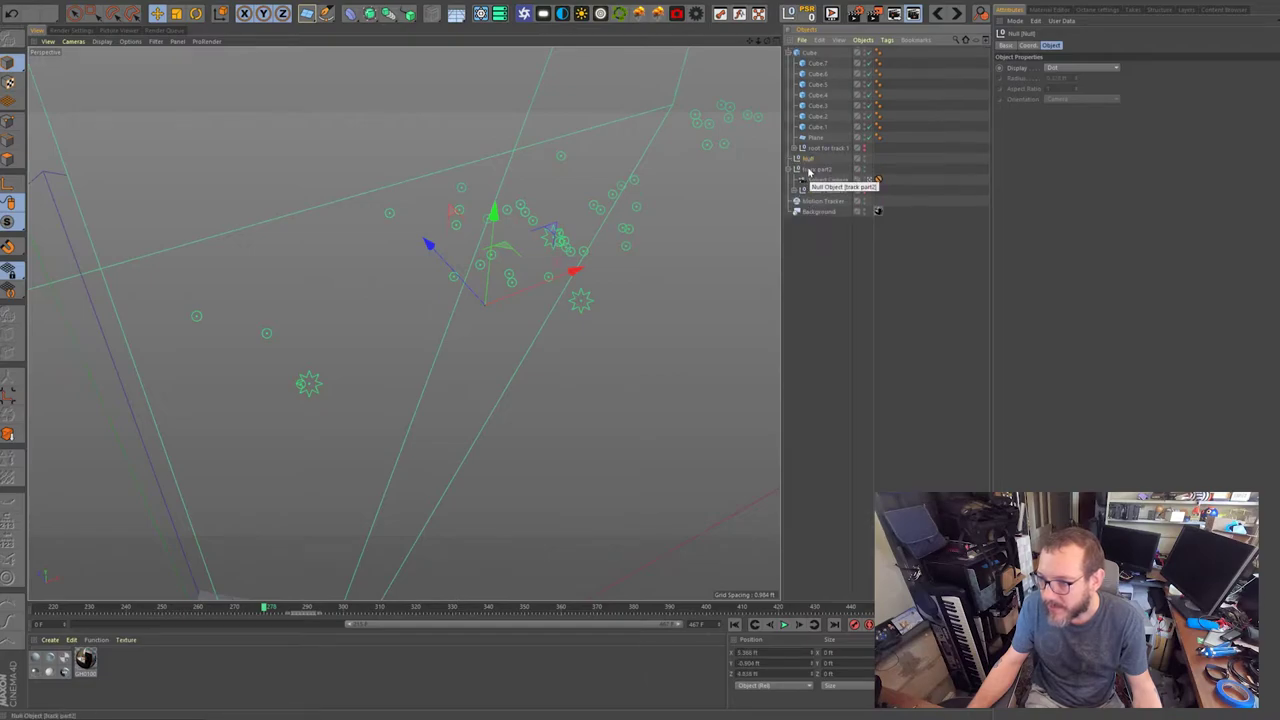
pyautogui.moveTo(811, 160); pyautogui.dragTo(808, 162)
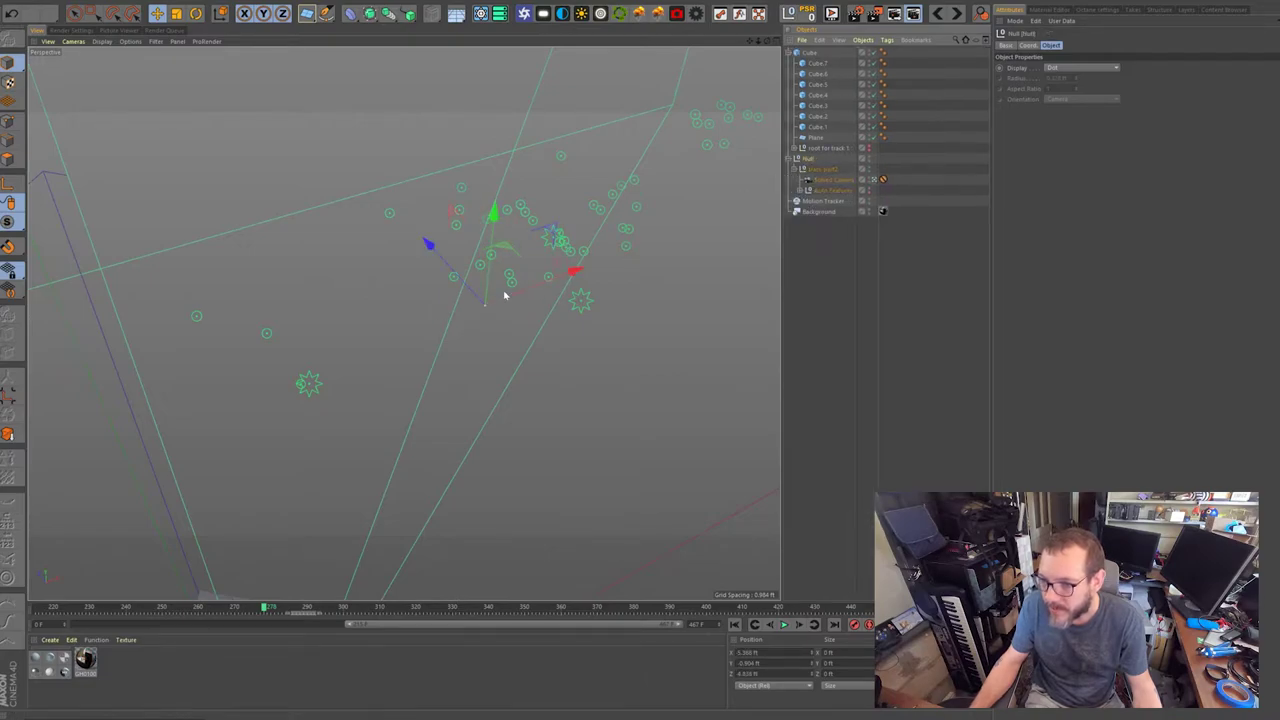
pyautogui.keyDown('alt'); pyautogui.moveTo(484, 305); pyautogui.dragTo(491, 264, button='middle'); pyautogui.keyUp('alt')
pyautogui.scroll(-4, 491, 264)
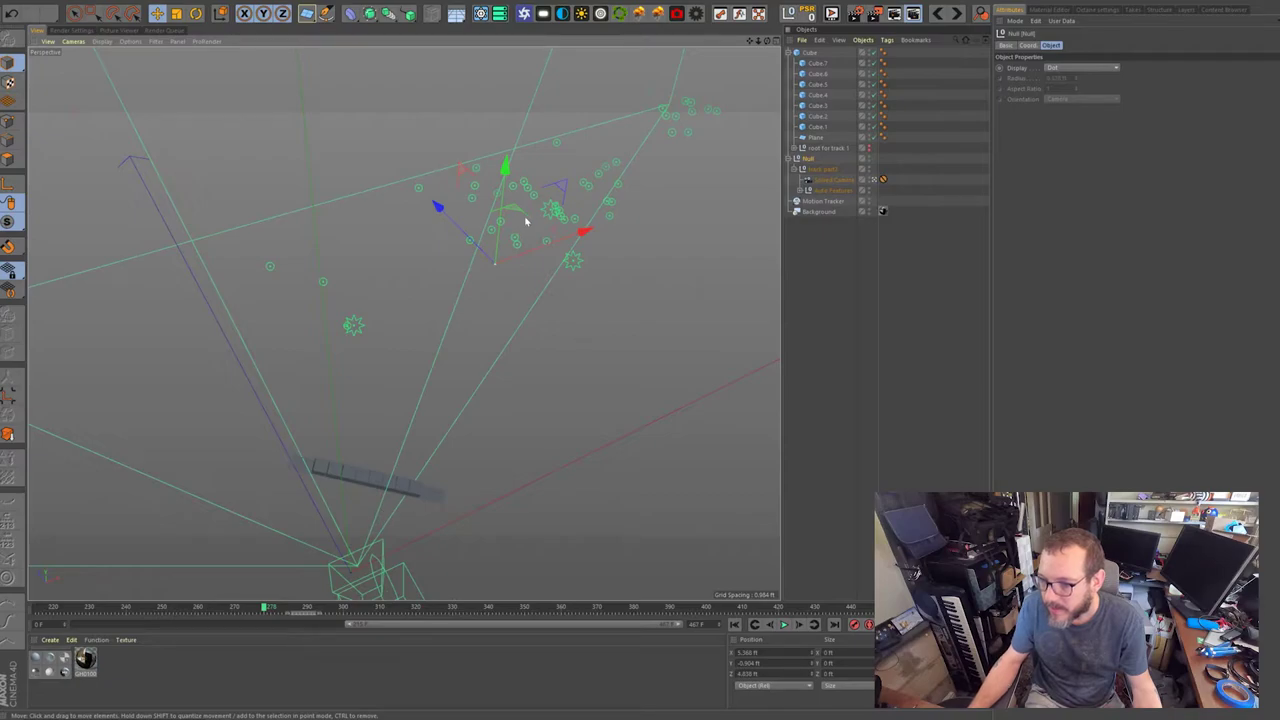
# Parent the null holding track part2 under the original Cube and reset its position, scale and rotation.
pyautogui.click(417, 490)
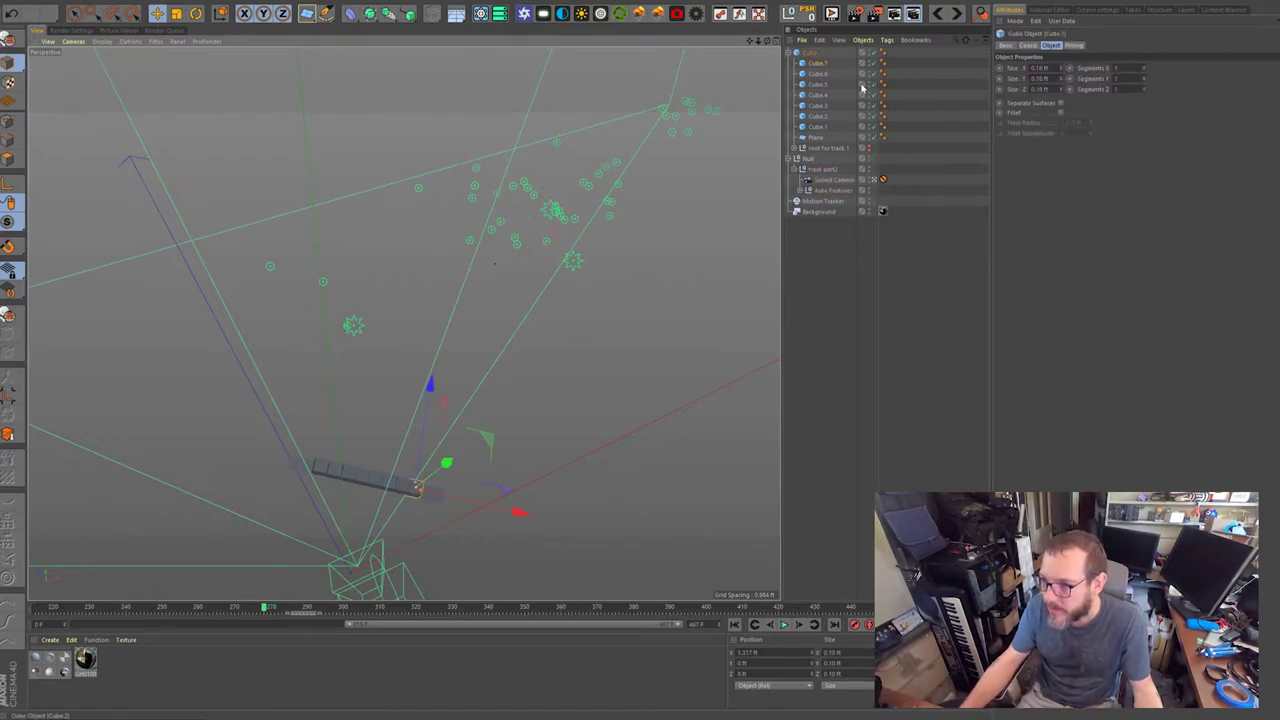
pyautogui.click(810, 160)
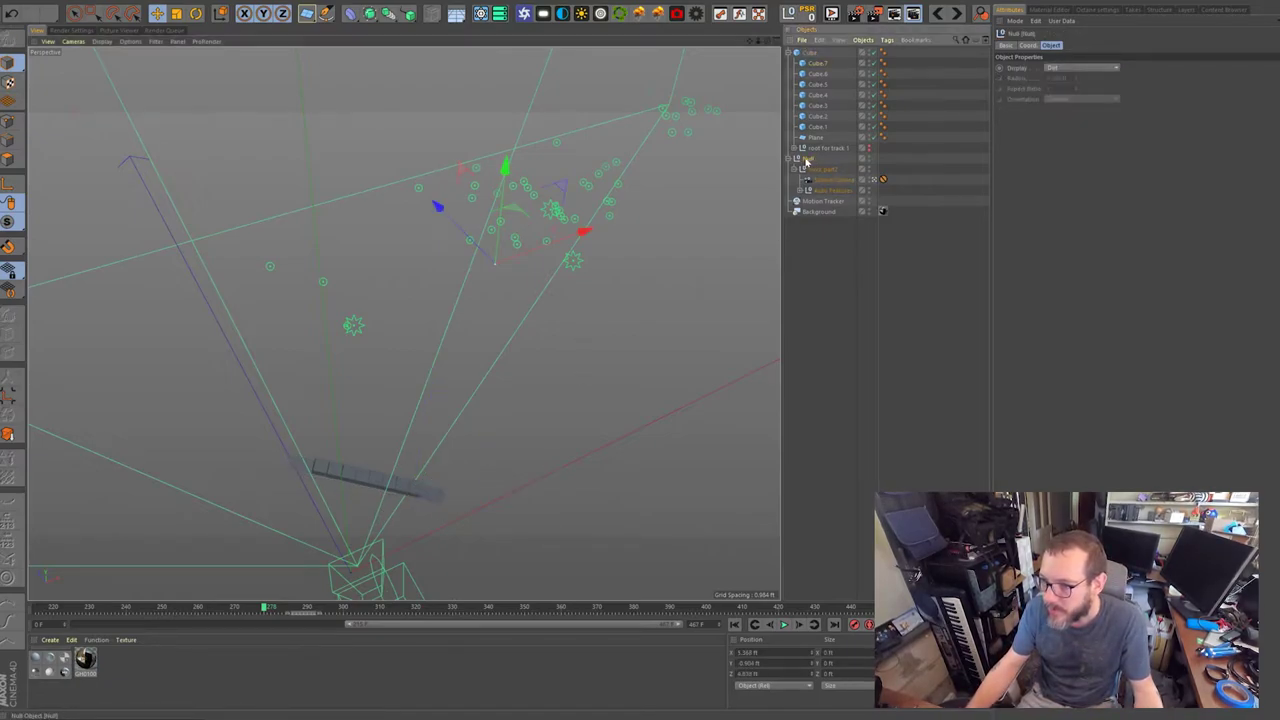
pyautogui.moveTo(812, 56); pyautogui.dragTo(812, 58)
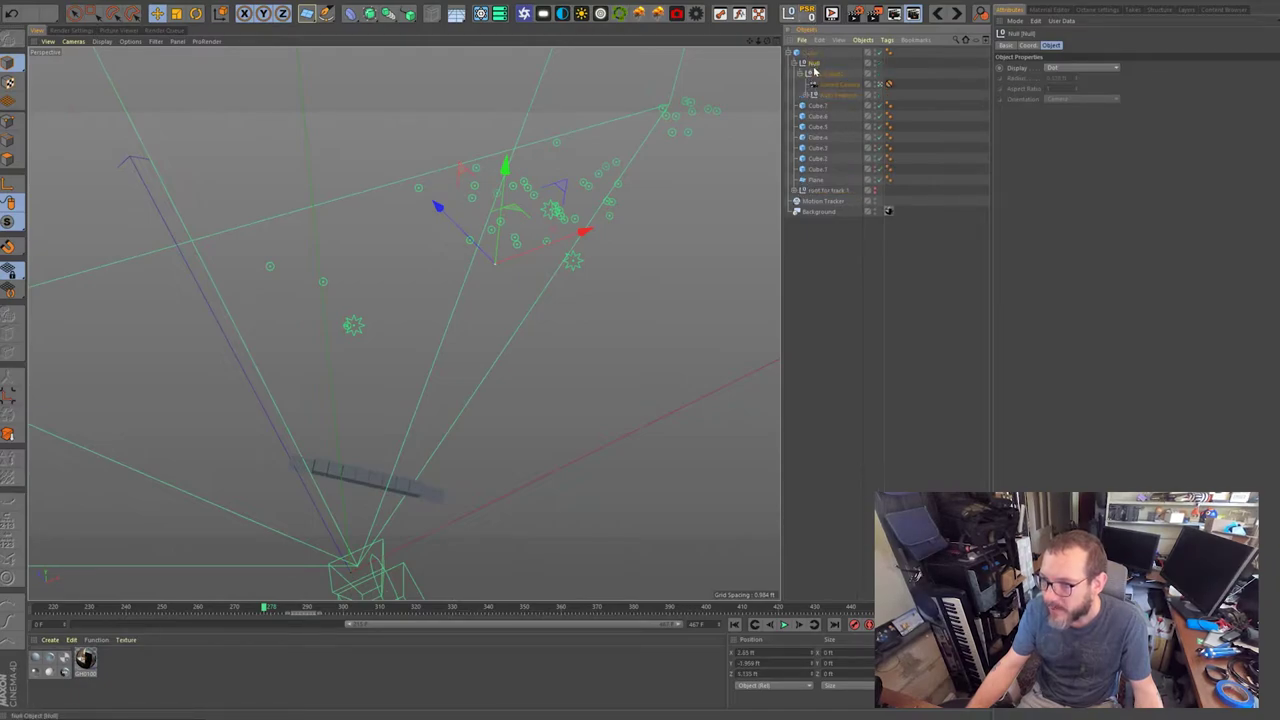
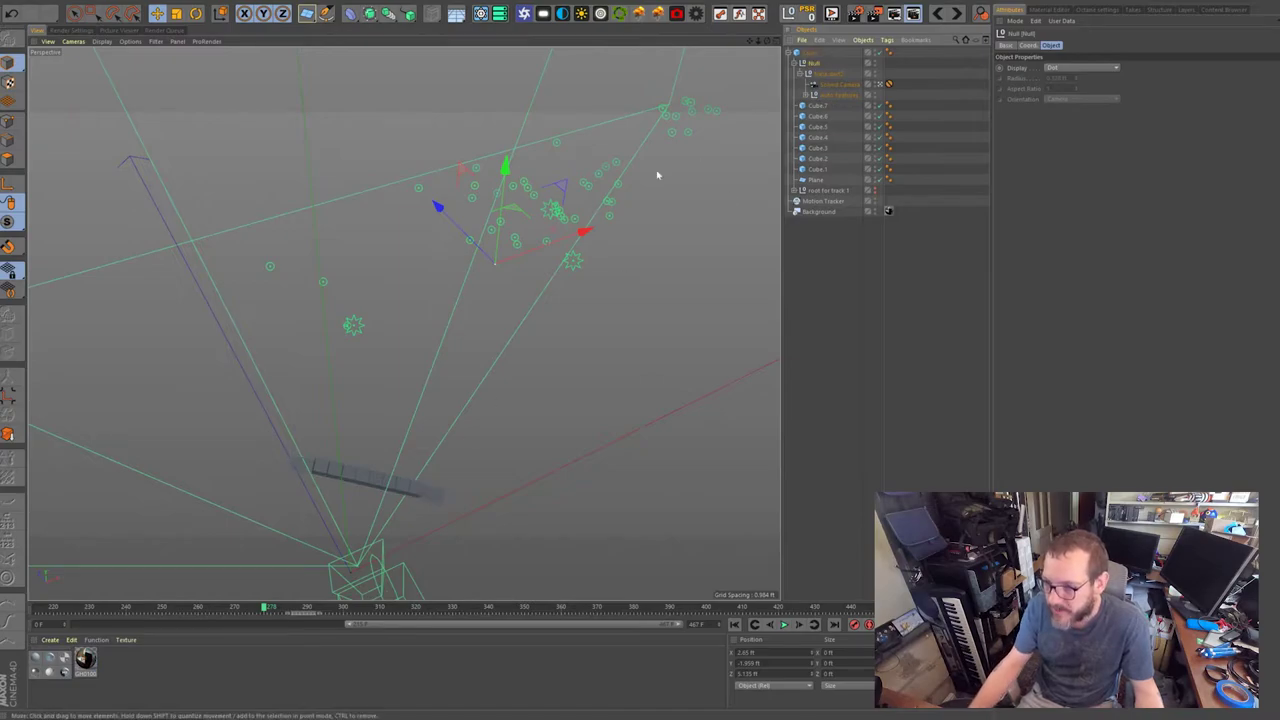
pyautogui.doubleClick(816, 64)
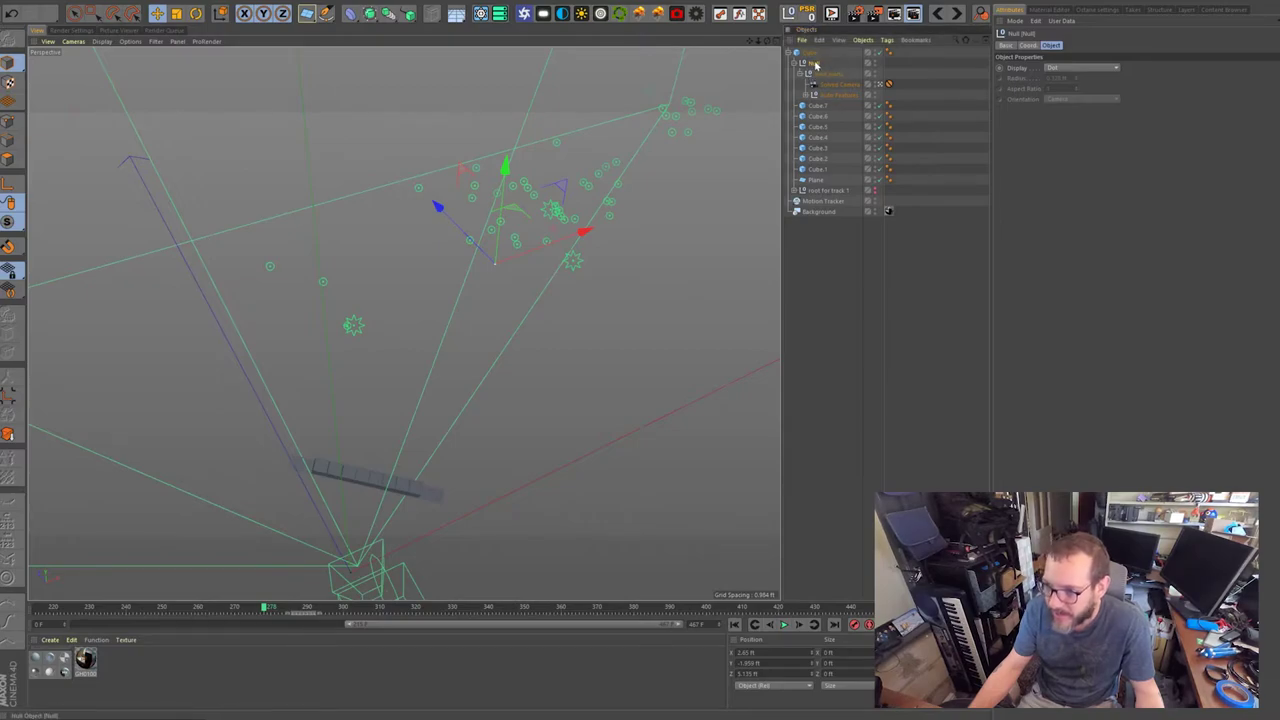
pyautogui.press('Return')
pyautogui.click(811, 15)
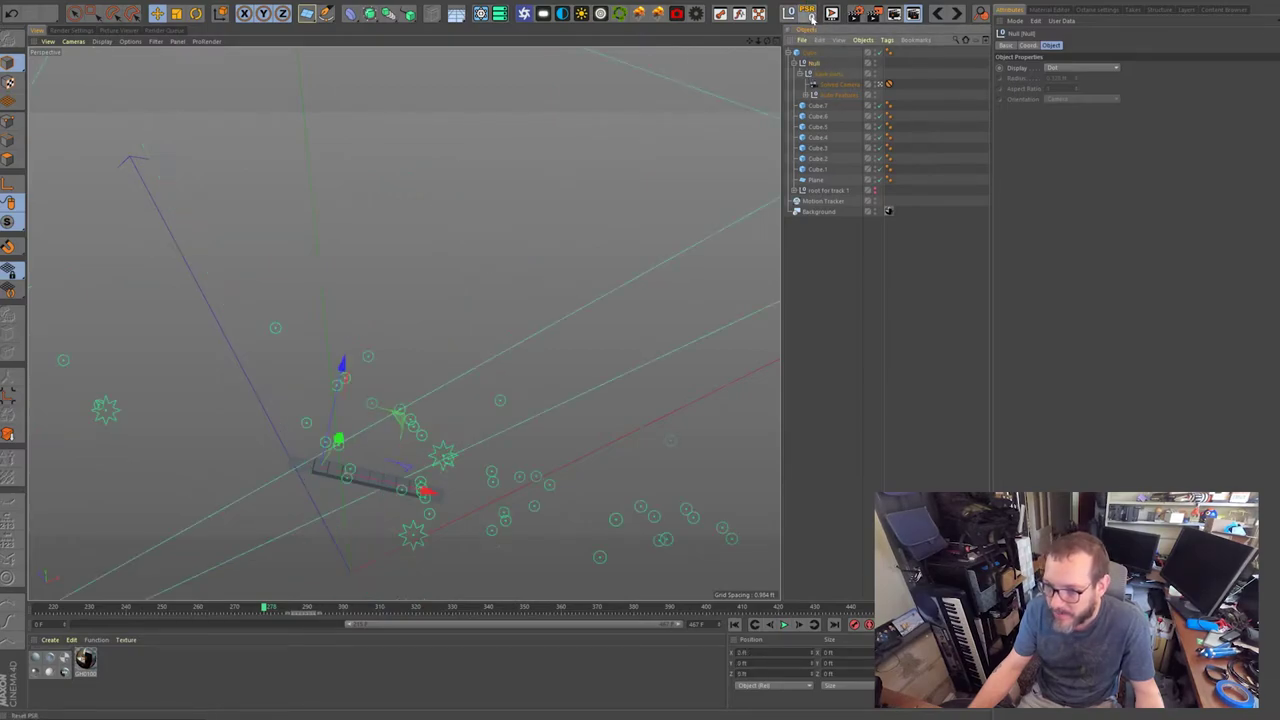
# Move the null along X to 1.333 ft at the cube row's far end and rotate it towards the row's orientation.
pyautogui.keyDown('alt'); pyautogui.moveTo(345, 480); pyautogui.dragTo(454, 474, button='right'); pyautogui.keyUp('alt')
pyautogui.keyDown('alt'); pyautogui.moveTo(431, 466); pyautogui.dragTo(529, 391); pyautogui.keyUp('alt')
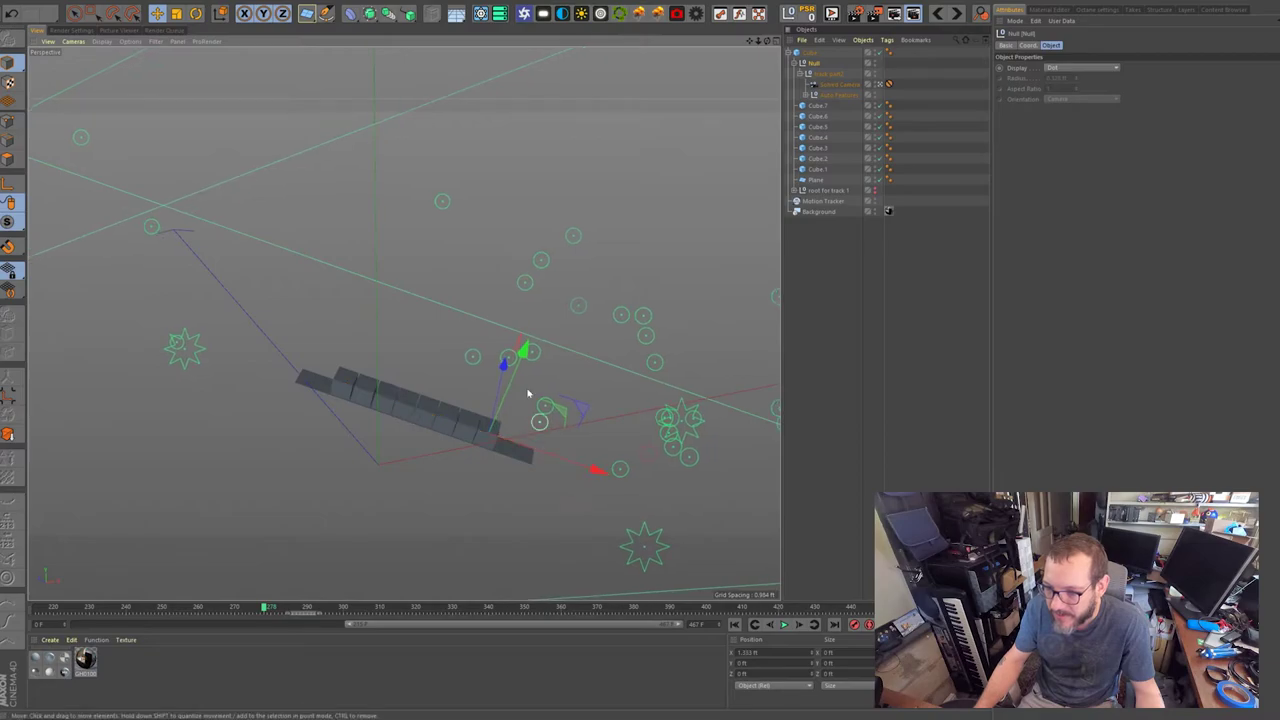
pyautogui.click(196, 13)
pyautogui.moveTo(500, 440); pyautogui.dragTo(366, 383)
pyautogui.keyDown('alt'); pyautogui.moveTo(472, 373); pyautogui.dragTo(464, 442); pyautogui.keyUp('alt')
pyautogui.moveTo(445, 393); pyautogui.dragTo(529, 431)
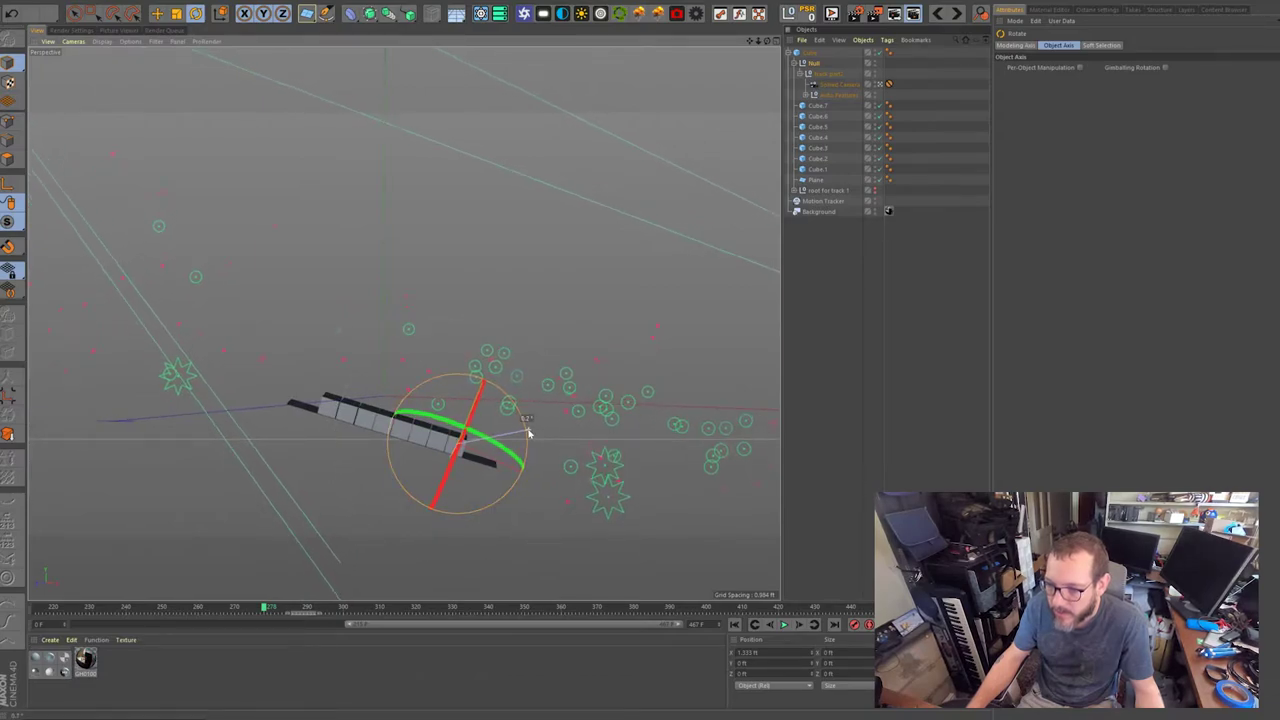
pyautogui.click(157, 14)
pyautogui.keyDown('alt'); pyautogui.moveTo(402, 437); pyautogui.dragTo(525, 455); pyautogui.keyUp('alt')
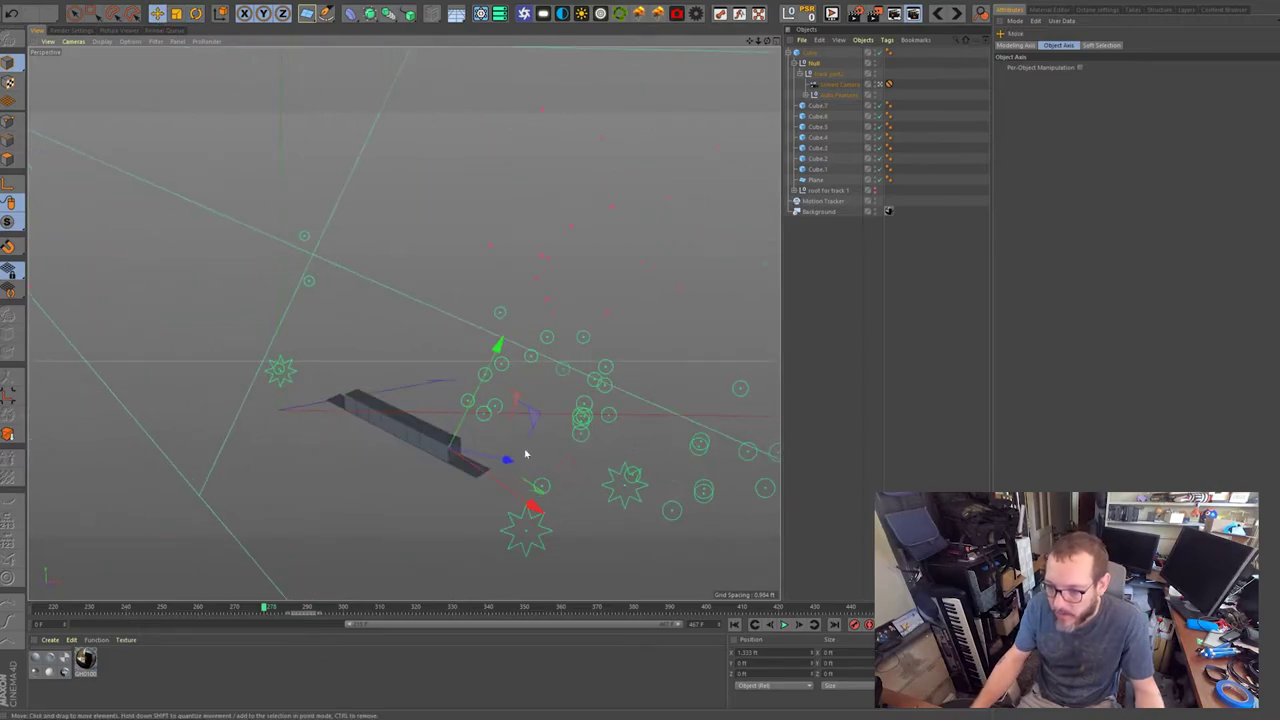
pyautogui.keyDown('alt'); pyautogui.moveTo(413, 437); pyautogui.dragTo(273, 367); pyautogui.keyUp('alt')
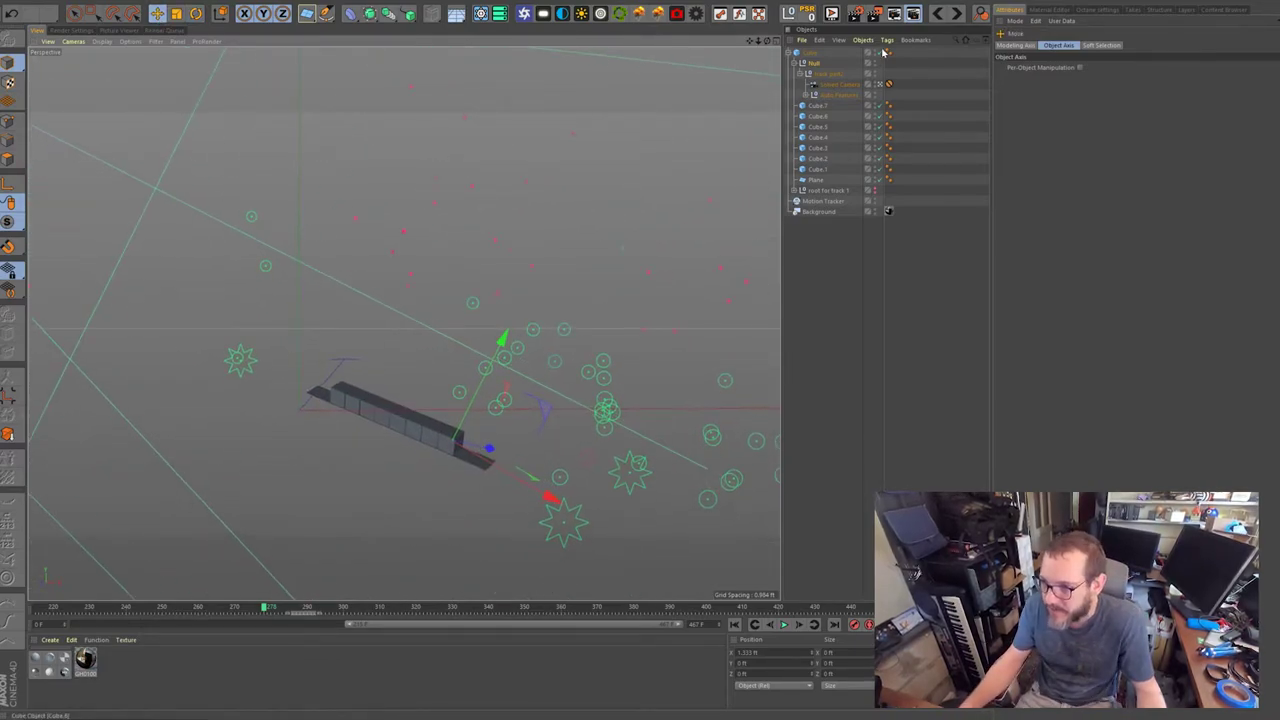
# Add a second null at the Cube's origin, move it along X to the last cube and parent the first null under it.
pyautogui.click(811, 54)
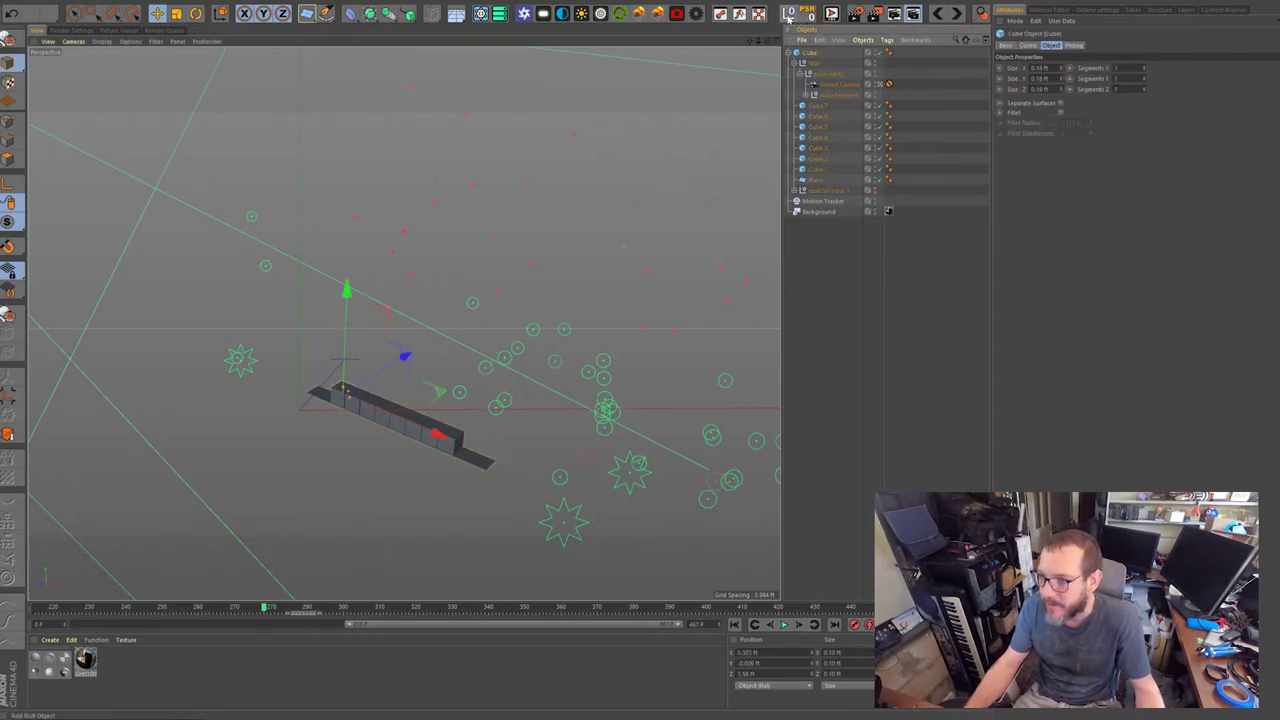
pyautogui.click(789, 14)
pyautogui.click(810, 15)
pyautogui.keyDown('alt'); pyautogui.moveTo(378, 416); pyautogui.dragTo(448, 456); pyautogui.keyUp('alt')
pyautogui.keyDown('alt'); pyautogui.moveTo(561, 449); pyautogui.dragTo(564, 481); pyautogui.keyUp('alt')
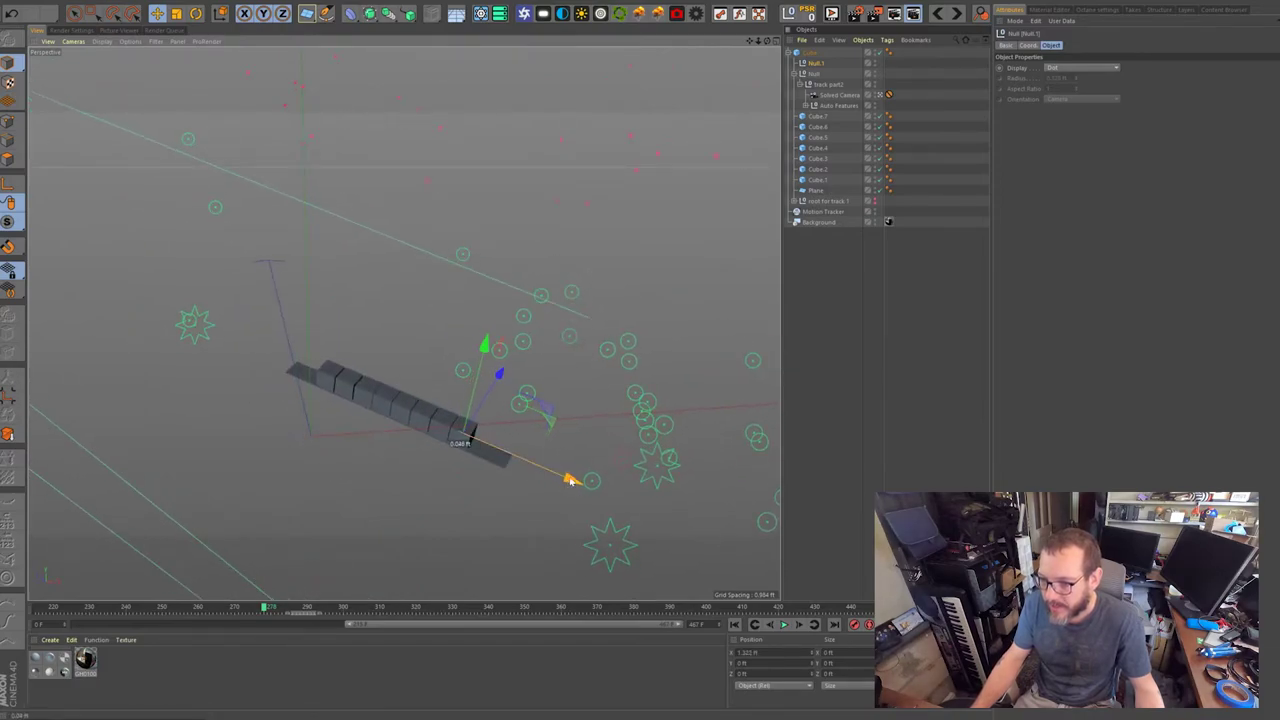
pyautogui.moveTo(819, 73); pyautogui.dragTo(810, 68)
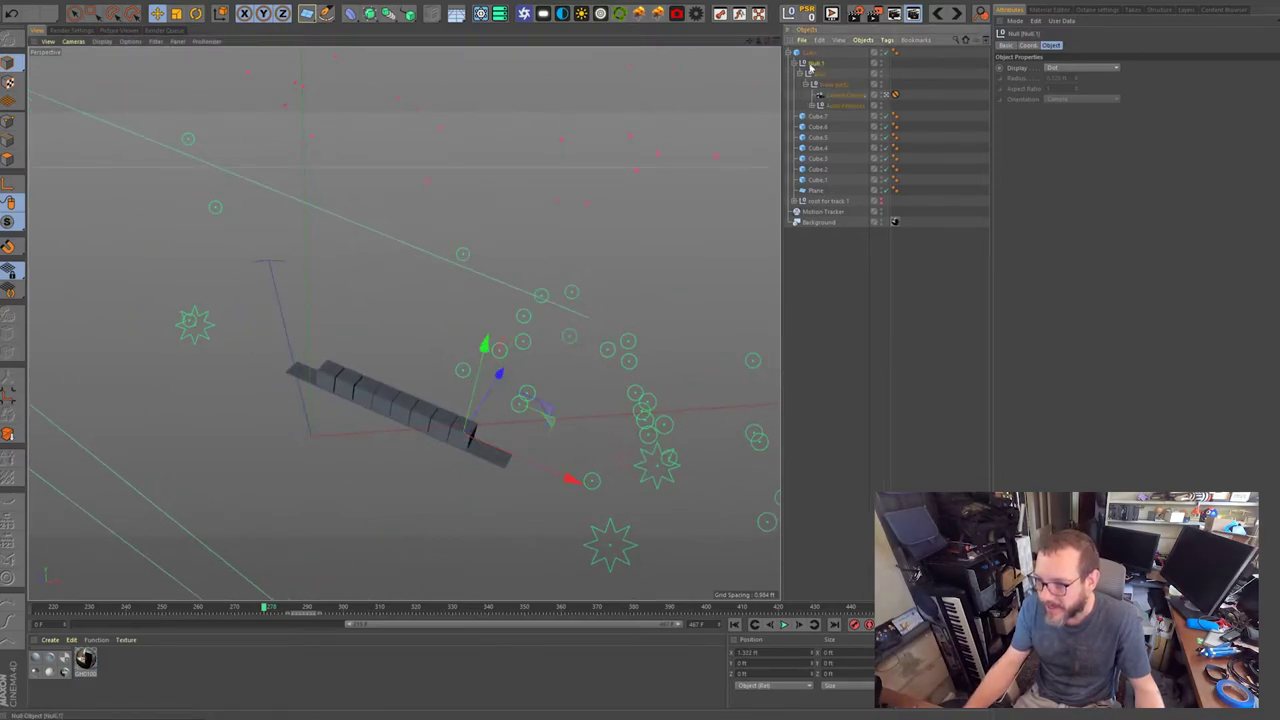
# Try to shrink the second null's contents with the Scale tool to fit the star features to the cube row.
pyautogui.click(183, 13)
pyautogui.moveTo(655, 412); pyautogui.dragTo(319, 537)
pyautogui.scroll(10, 437, 414)
pyautogui.keyDown('alt'); pyautogui.moveTo(492, 353); pyautogui.dragTo(246, 237, button='middle'); pyautogui.keyUp('alt')
pyautogui.moveTo(490, 372); pyautogui.dragTo(566, 377)
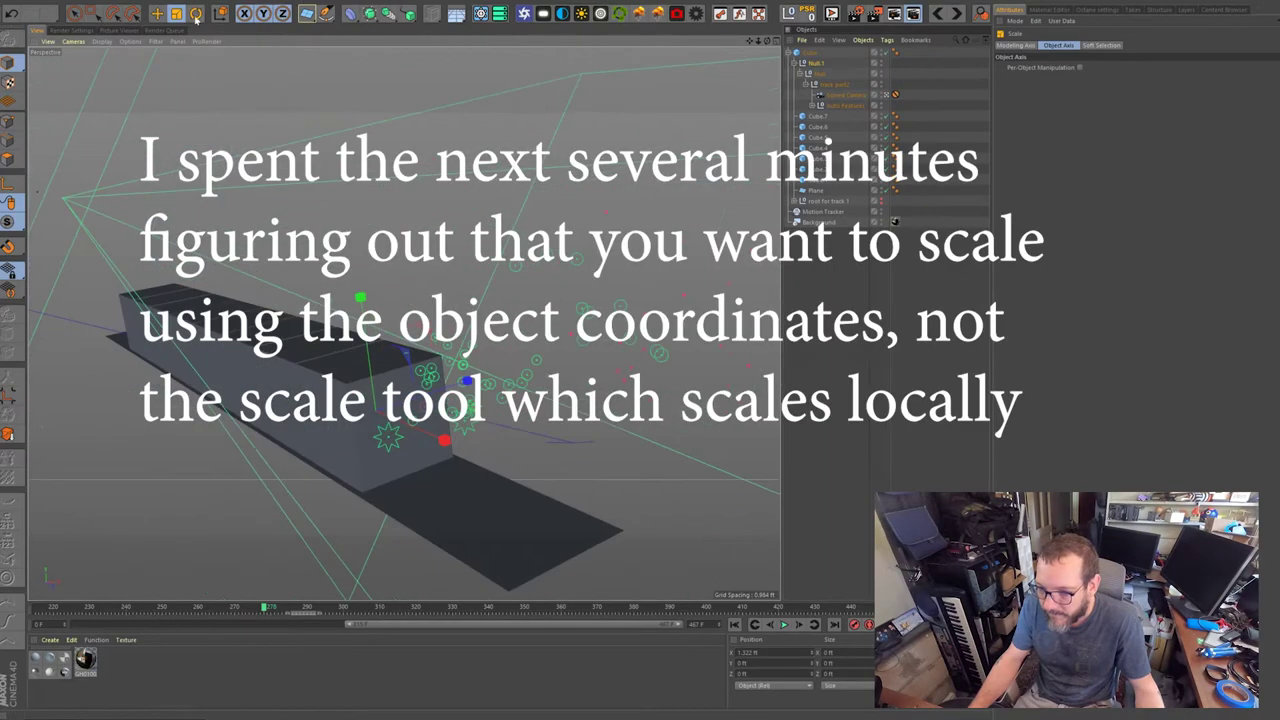
# Switch the perspective view to wireframe display and examine the star features against the cube row.
pyautogui.click(101, 41)
pyautogui.click(115, 132)
pyautogui.moveTo(398, 360); pyautogui.dragTo(357, 410)
pyautogui.keyDown('alt'); pyautogui.moveTo(357, 451); pyautogui.dragTo(477, 457, button='middle'); pyautogui.keyUp('alt')
pyautogui.press('r')
pyautogui.keyDown('alt'); pyautogui.moveTo(477, 457); pyautogui.dragTo(420, 490); pyautogui.keyUp('alt')
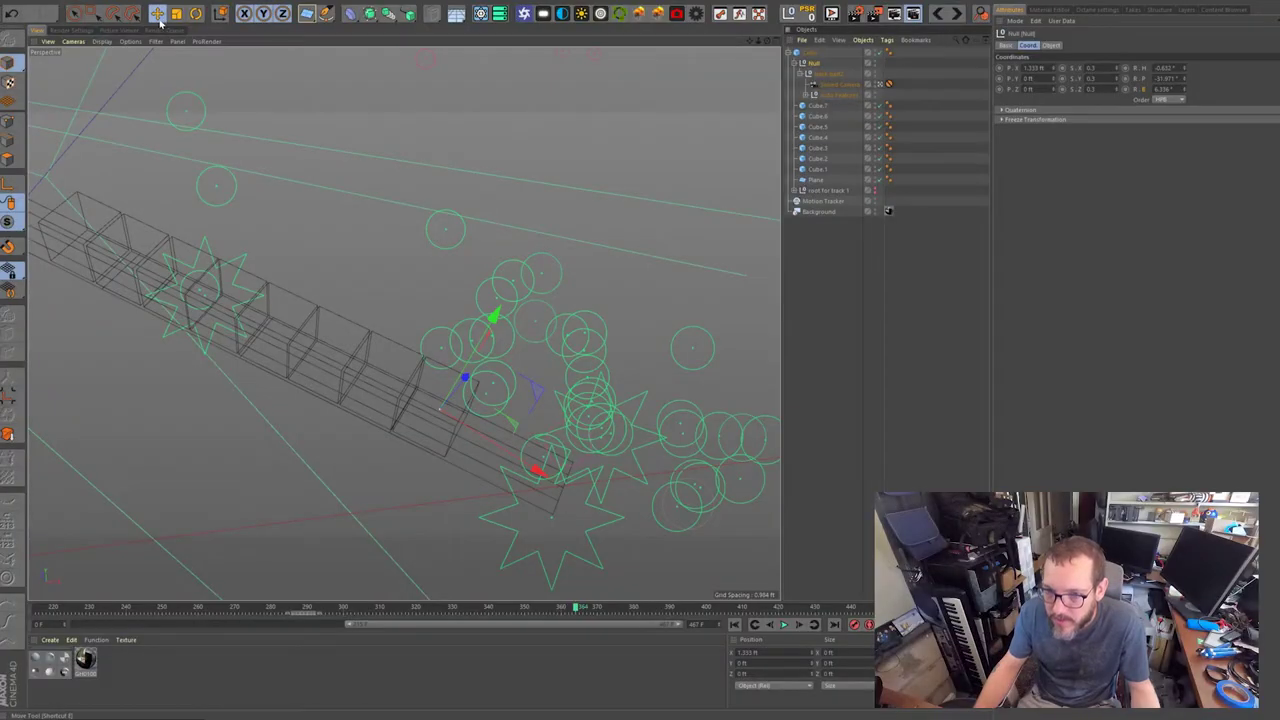
# Set the scale of the null holding track part2 to 0.1 on X, Y and Z.
pyautogui.click(176, 13)
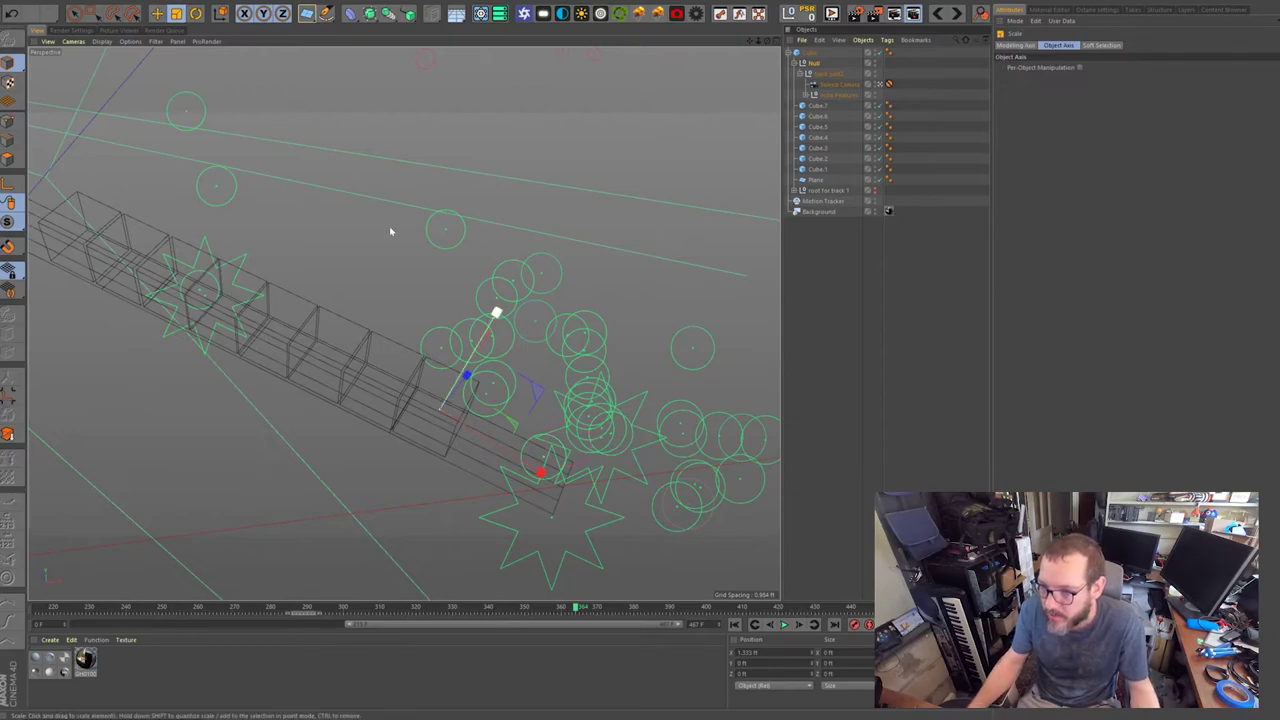
pyautogui.click(157, 13)
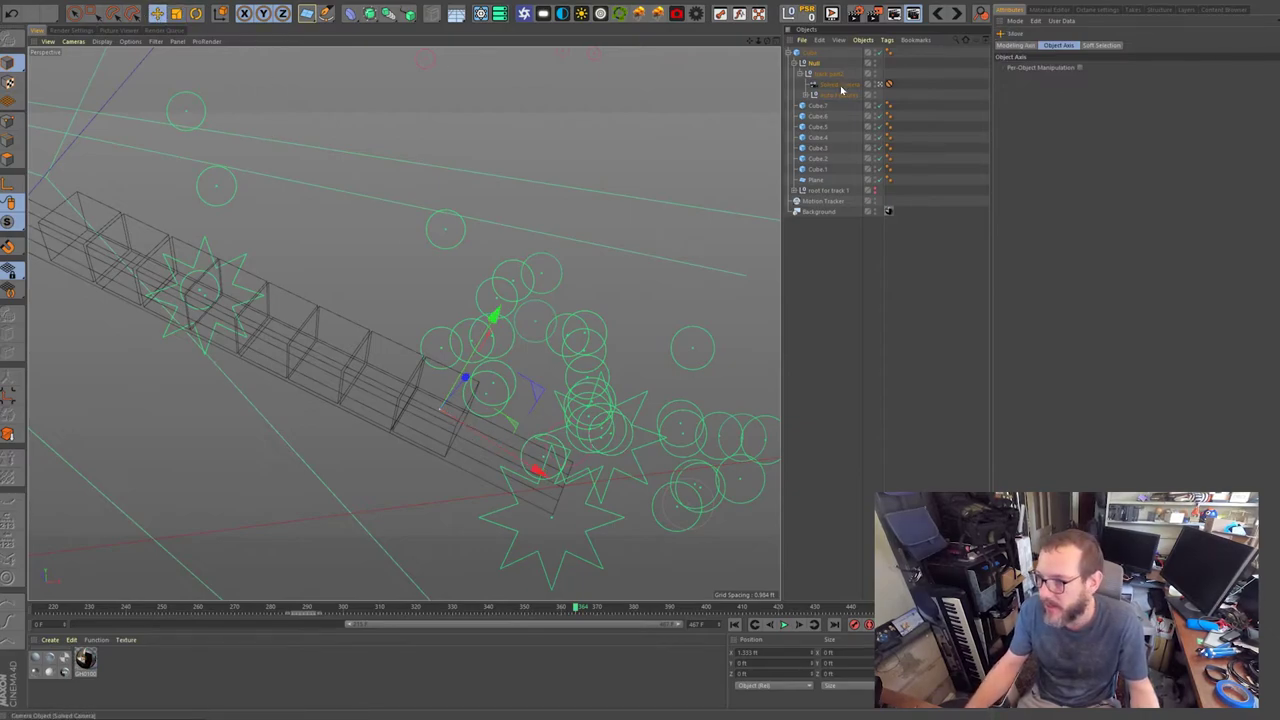
pyautogui.click(815, 64)
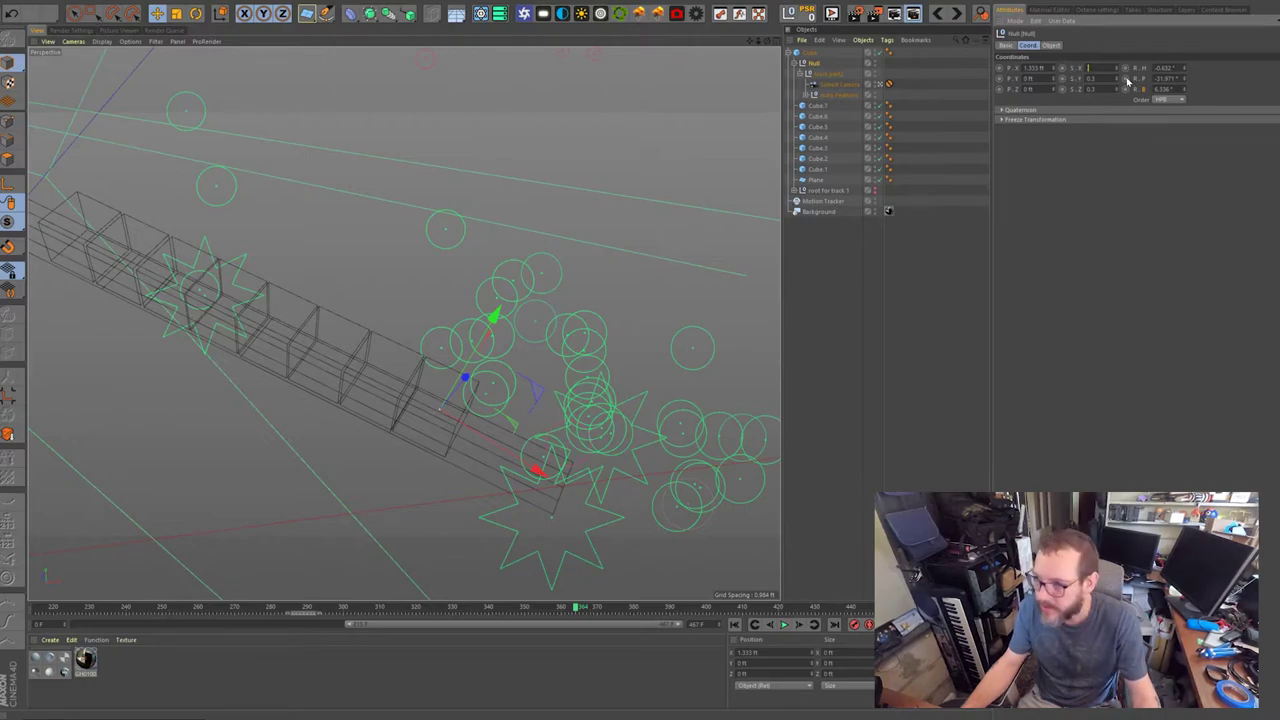
pyautogui.write('0')
pyautogui.press('Tab')
pyautogui.write('0.1')
pyautogui.press('Return')
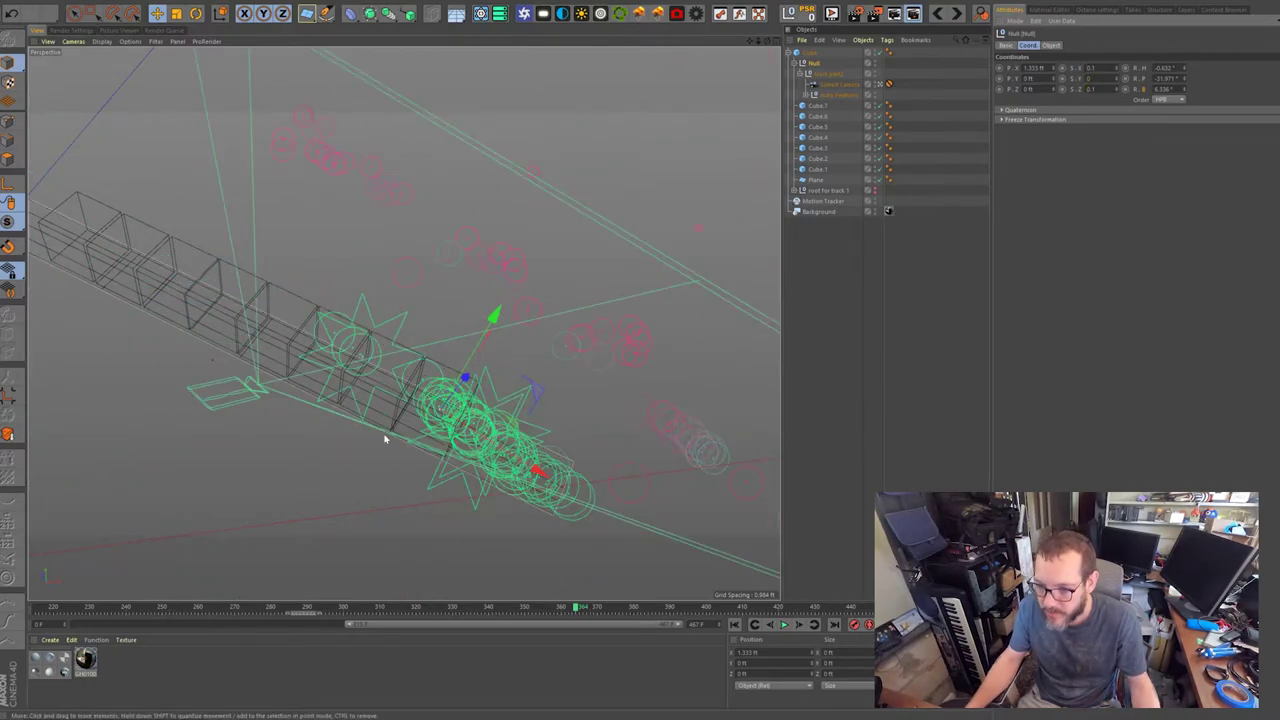
# Hide the Auto Features in the viewport while keeping the nested null with the three star features visible.
pyautogui.scroll(4, 470, 423)
pyautogui.keyDown('alt'); pyautogui.moveTo(490, 407); pyautogui.dragTo(505, 370); pyautogui.keyUp('alt')
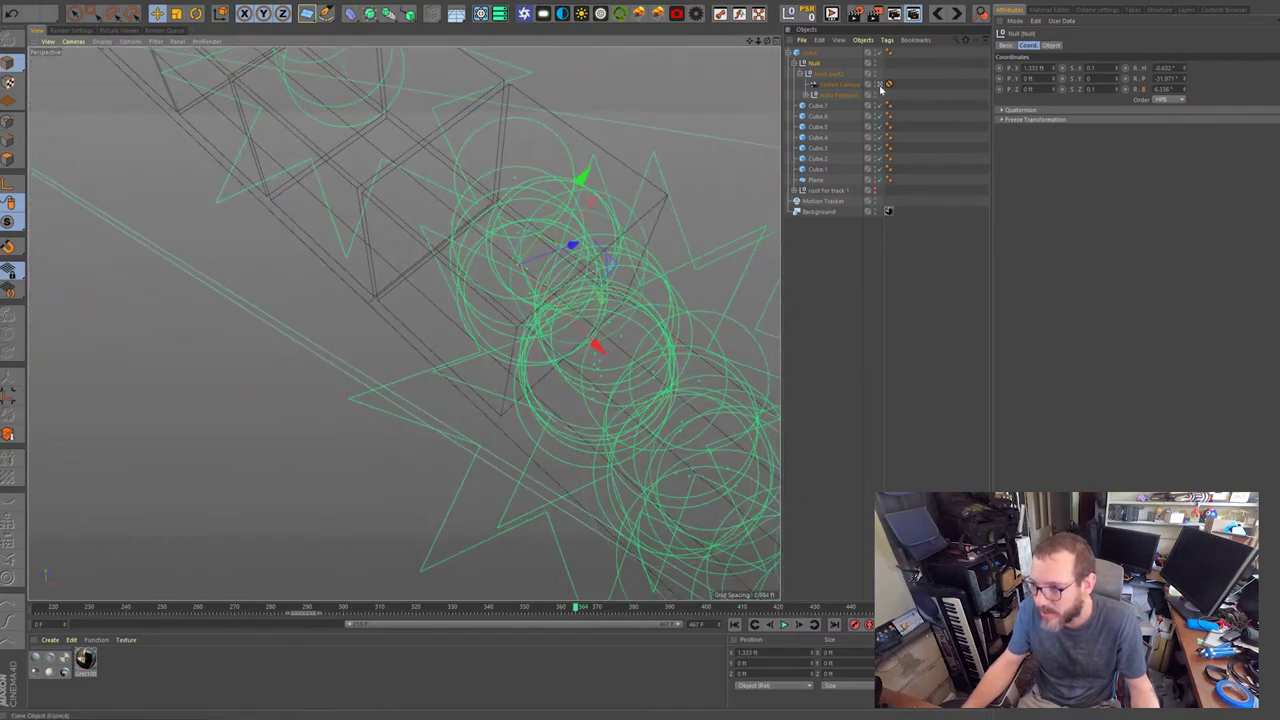
pyautogui.click(875, 94)
pyautogui.click(875, 94)
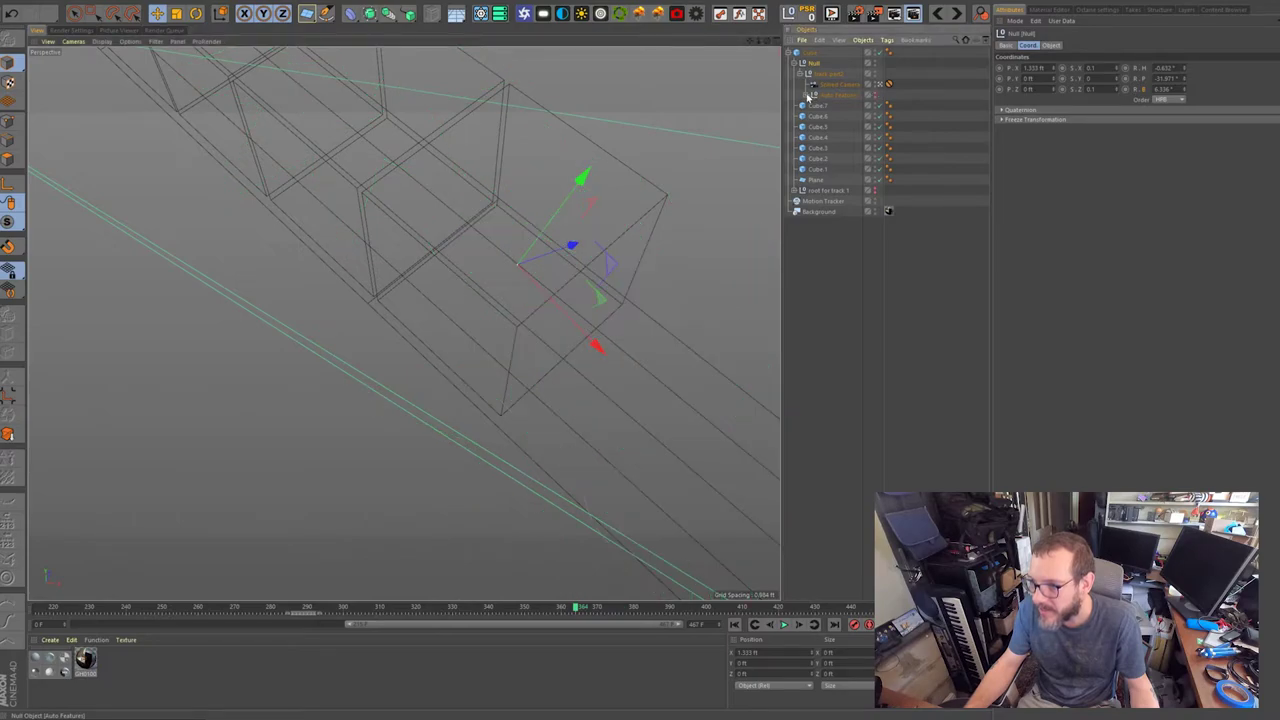
pyautogui.click(806, 95)
pyautogui.click(875, 104)
# Set the display radius of the three star features to 0.05 ft.
pyautogui.click(844, 117)
pyautogui.keyDown('shift'); pyautogui.click(841, 137); pyautogui.keyUp('shift')
pyautogui.click(1051, 46)
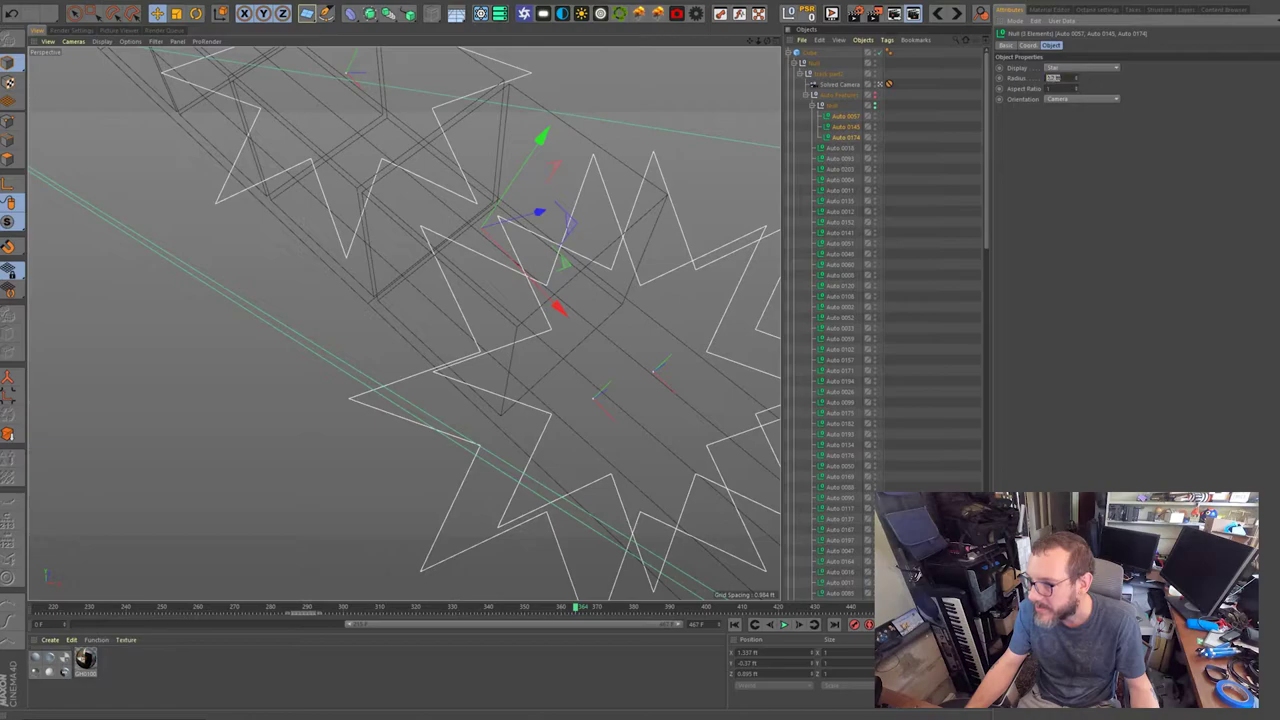
pyautogui.write('.05')
pyautogui.press('Return')
pyautogui.keyDown('alt'); pyautogui.moveTo(543, 383); pyautogui.dragTo(508, 312); pyautogui.keyUp('alt')
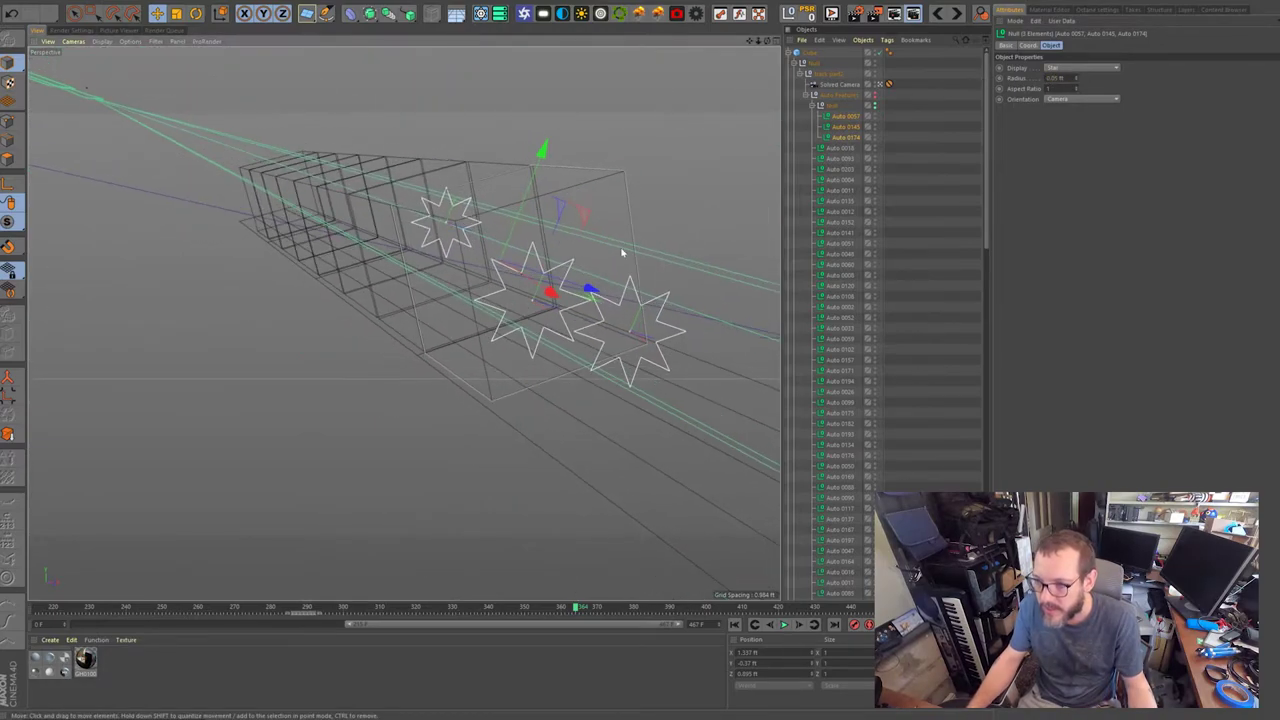
# Rotate the null holding track part2 to bring the three star features closer to the cube row's orientation.
pyautogui.click(816, 64)
pyautogui.click(195, 14)
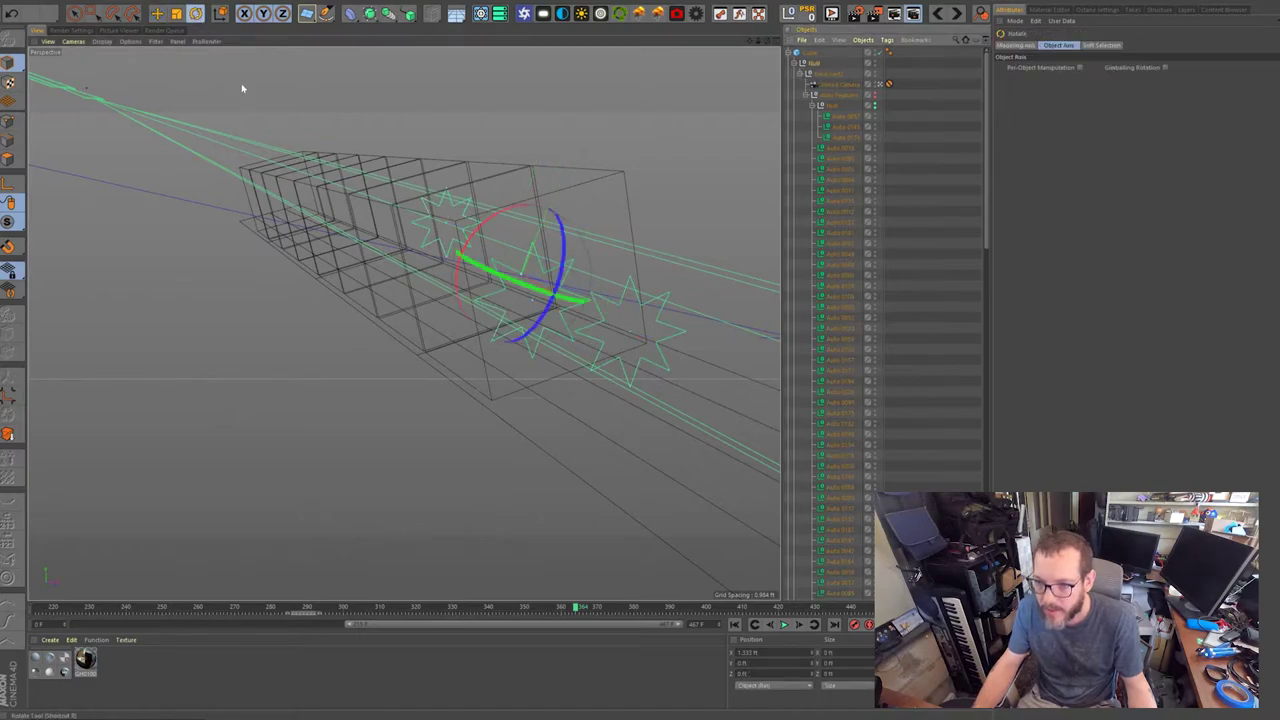
pyautogui.moveTo(481, 222); pyautogui.dragTo(456, 268)
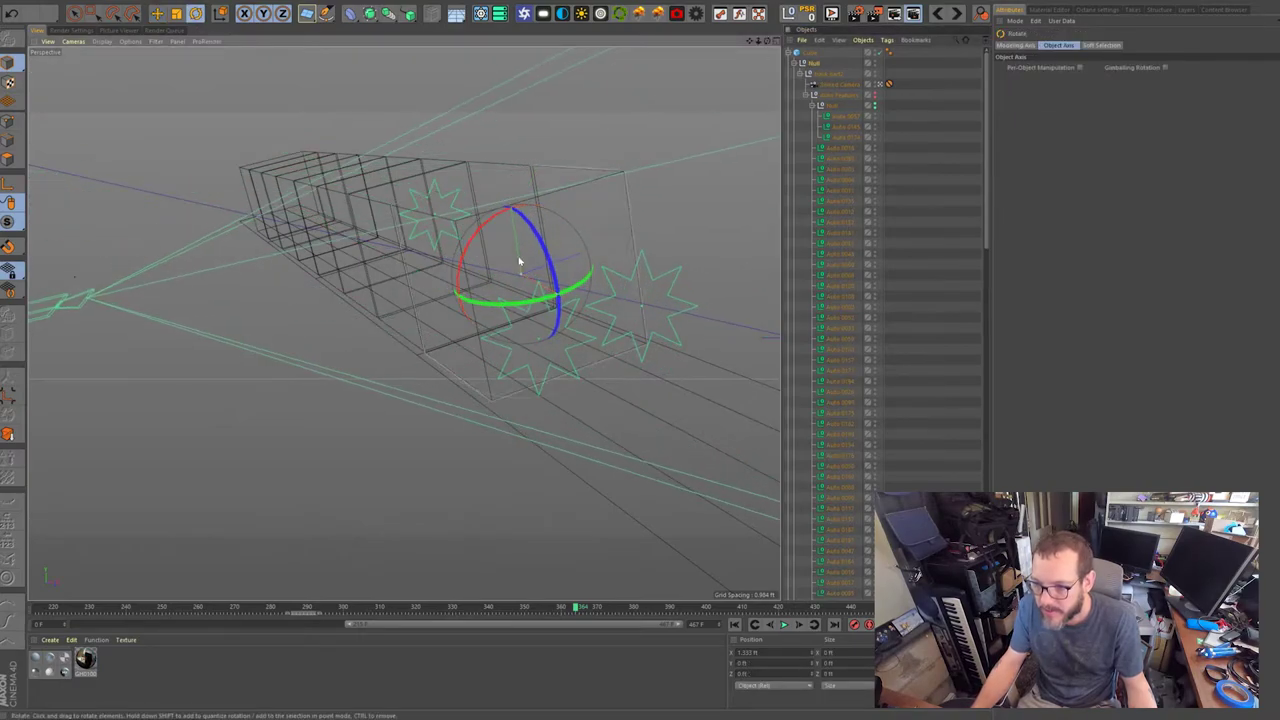
pyautogui.moveTo(550, 253); pyautogui.dragTo(537, 230)
pyautogui.keyDown('alt'); pyautogui.moveTo(453, 303); pyautogui.dragTo(577, 291); pyautogui.keyUp('alt')
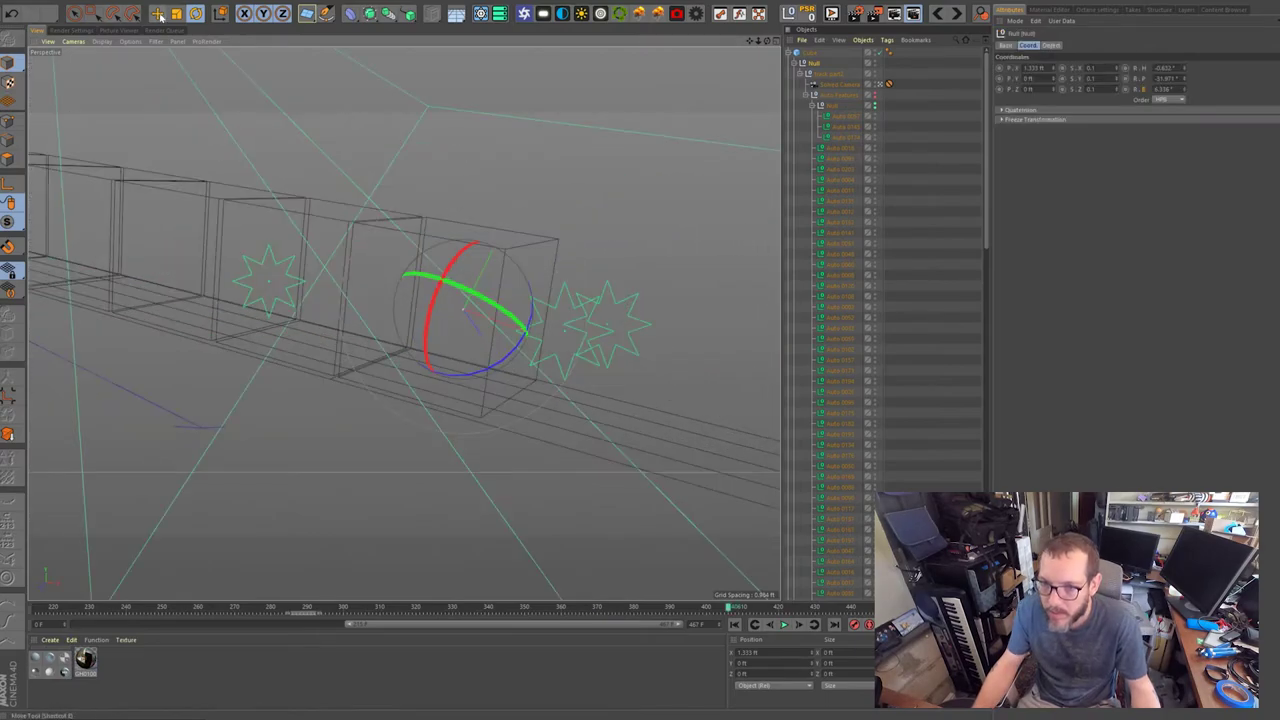
pyautogui.click(159, 14)
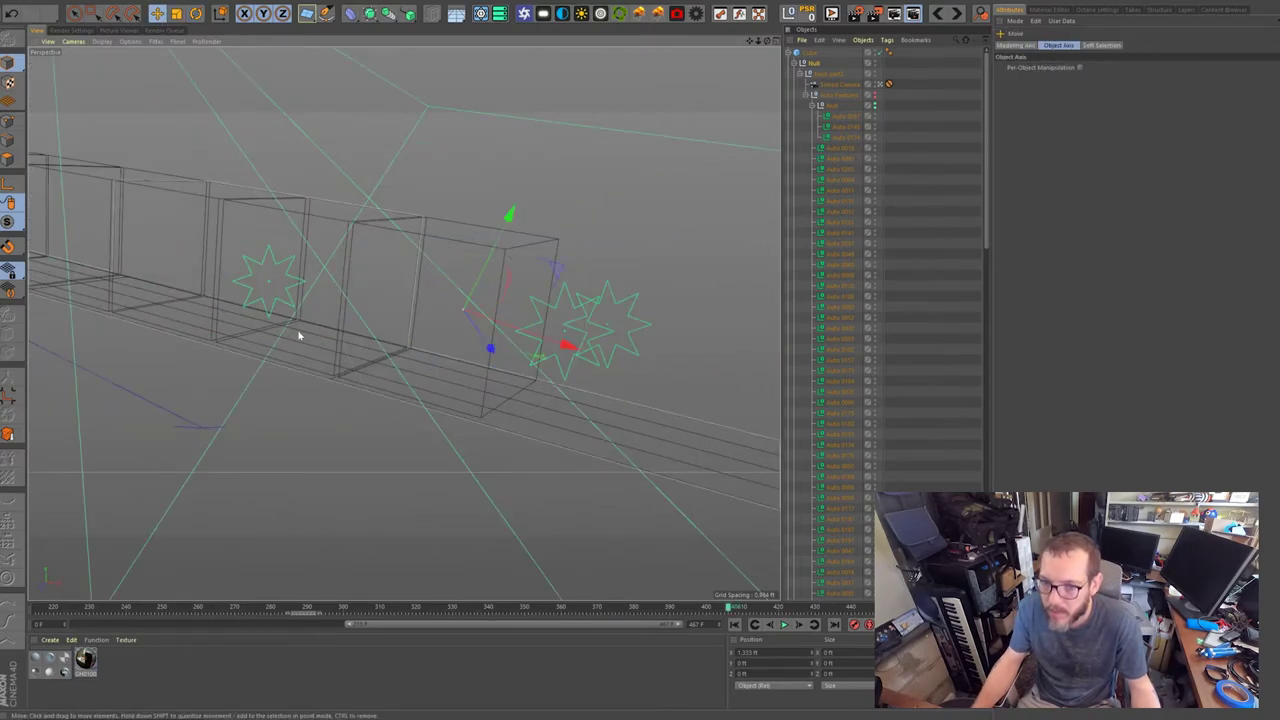
# Rotate the null holding track part2 to a pitch of about -28.4° and a bank of about 8.7°.
pyautogui.middleClick(297, 331)
pyautogui.moveTo(267, 413); pyautogui.dragTo(138, 494)
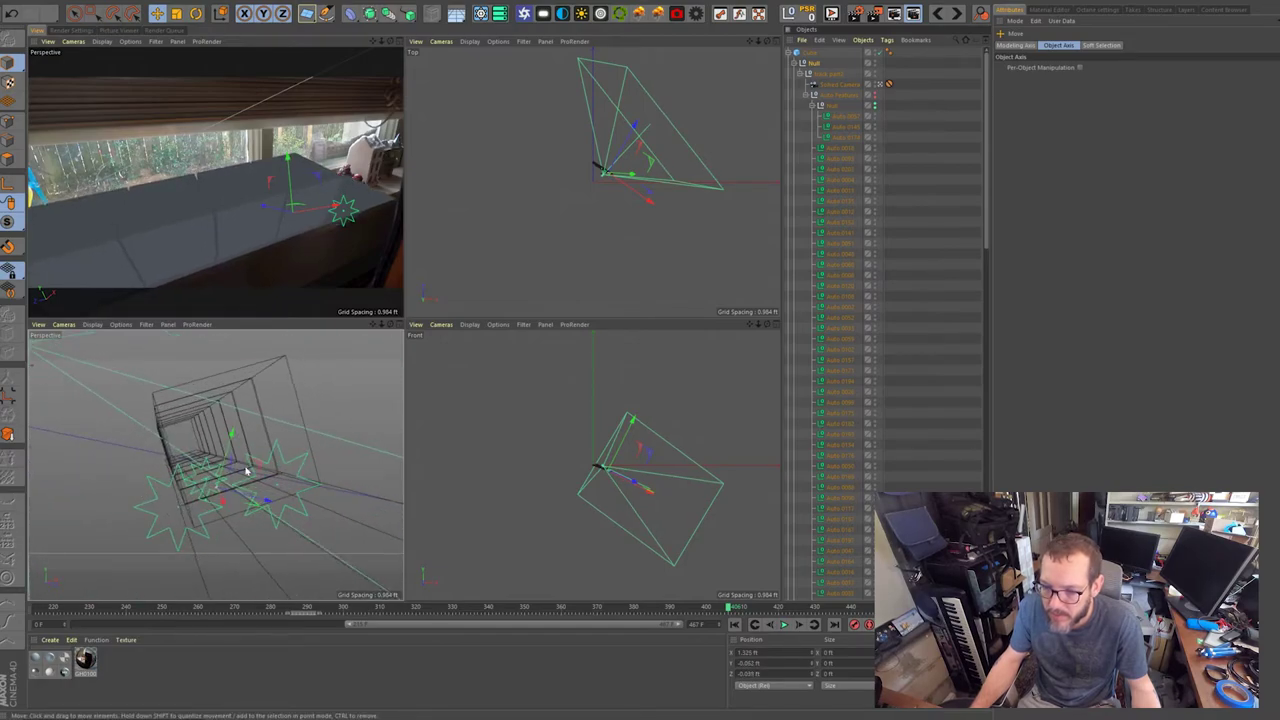
pyautogui.moveTo(260, 468); pyautogui.dragTo(374, 488)
pyautogui.press('r')
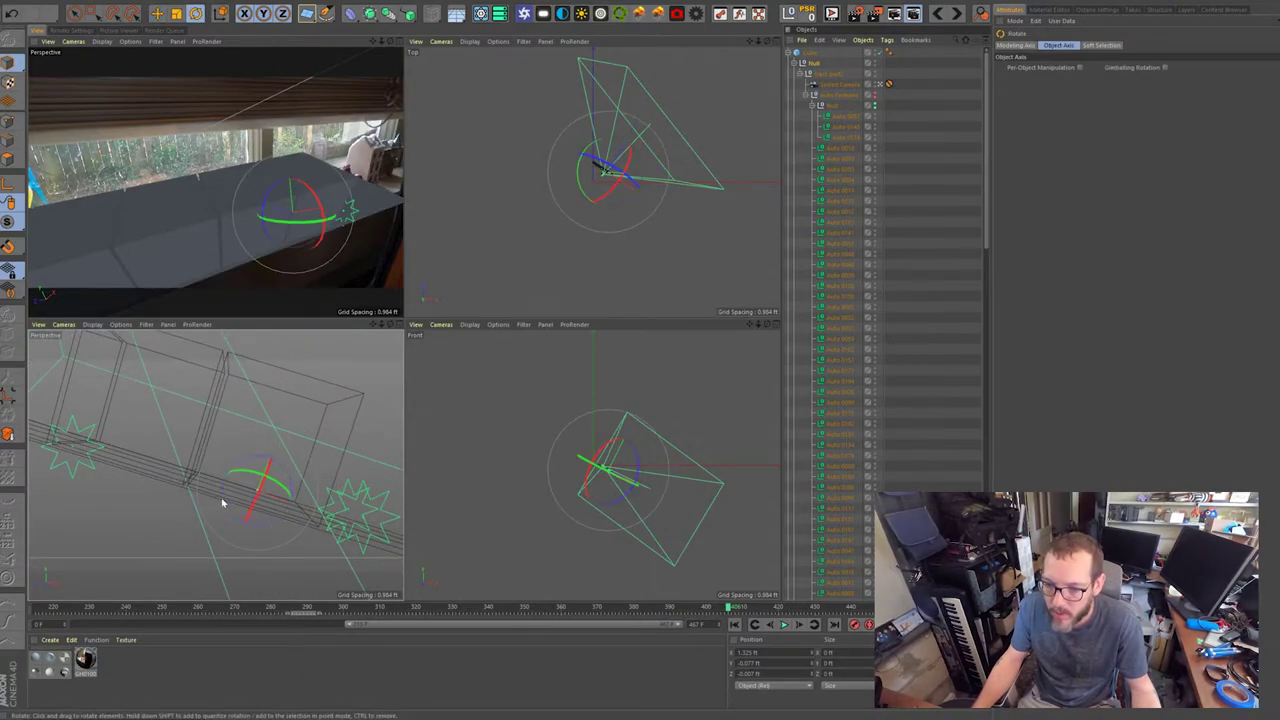
pyautogui.click(222, 502)
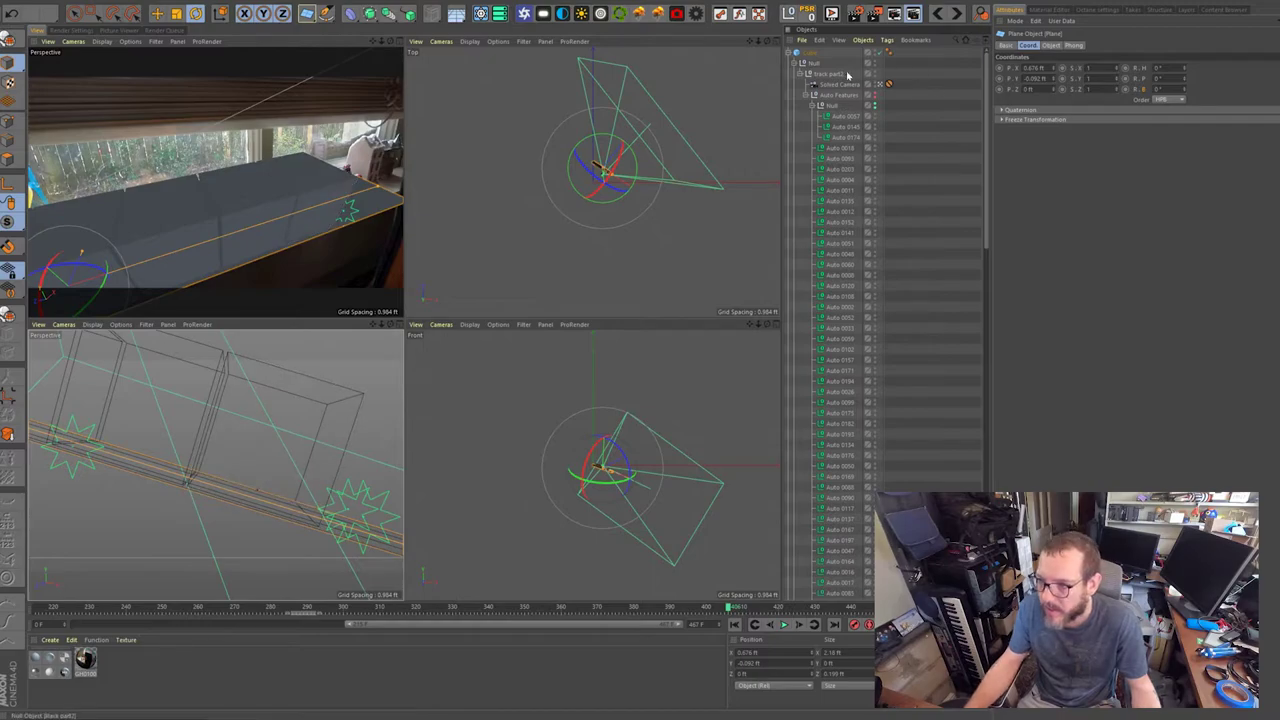
pyautogui.click(813, 64)
pyautogui.moveTo(280, 517)
pyautogui.mouseDown()
pyautogui.moveTo(135, 509)
pyautogui.moveTo(277, 463)
pyautogui.moveTo(294, 526)
pyautogui.moveTo(266, 512)
pyautogui.mouseUp()
pyautogui.moveTo(236, 448); pyautogui.dragTo(232, 453)
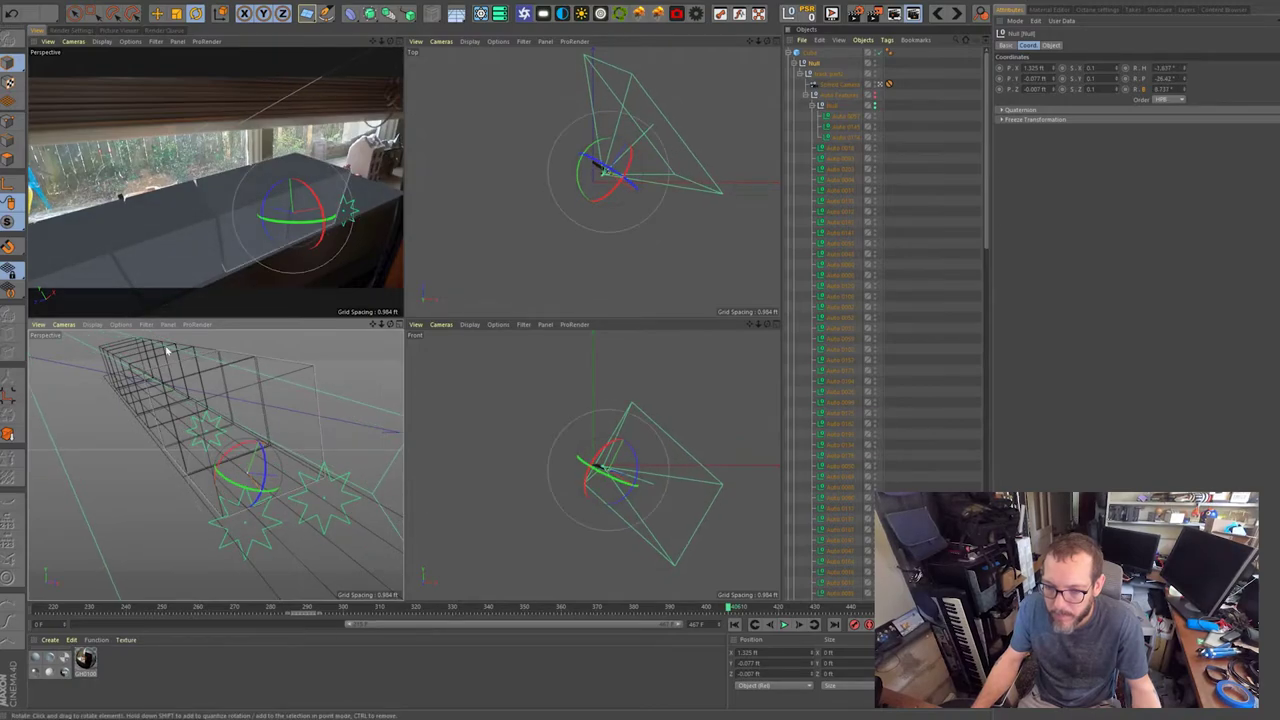
# Display the free perspective view shaded and adjust the bank of the null holding track part2 against the solid cube row.
pyautogui.click(90, 325)
pyautogui.click(92, 344)
pyautogui.middleClick(303, 480)
pyautogui.moveTo(537, 349)
pyautogui.keyDown('alt'); pyautogui.mouseDown()
pyautogui.moveTo(563, 347)
pyautogui.moveTo(588, 312)
pyautogui.moveTo(624, 322)
pyautogui.mouseUp(); pyautogui.keyUp('alt')
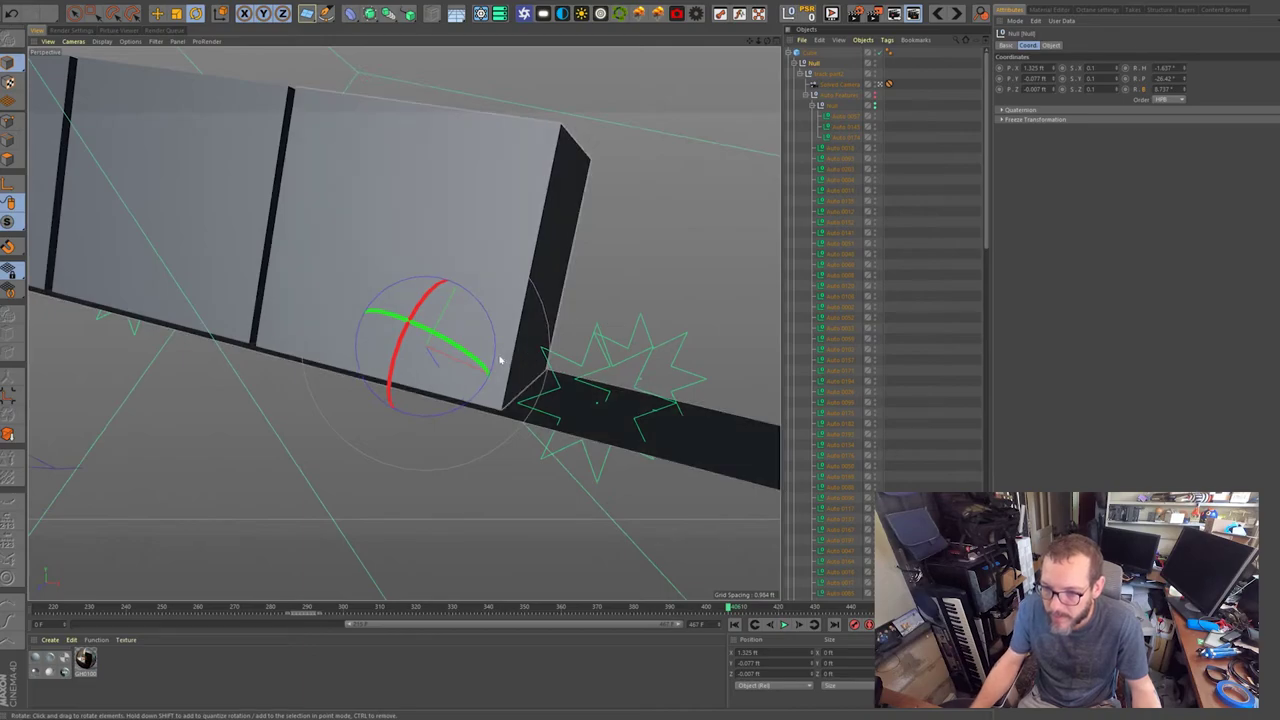
pyautogui.moveTo(491, 351); pyautogui.dragTo(489, 352)
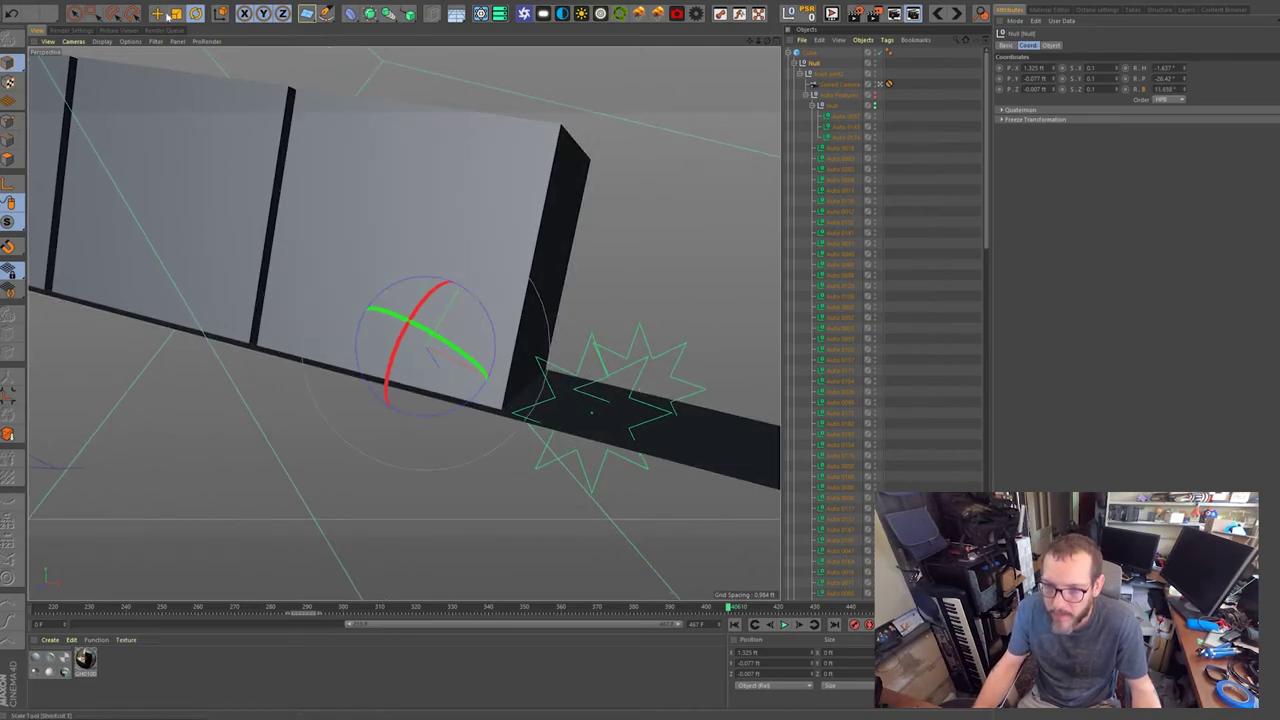
# Move the null holding track part2 to about X 1.32 ft, Y -0.08 ft and Z -0.03 ft.
pyautogui.press('e')
pyautogui.moveTo(475, 260); pyautogui.dragTo(469, 268)
pyautogui.keyDown('alt'); pyautogui.moveTo(458, 361); pyautogui.dragTo(383, 383); pyautogui.keyUp('alt')
pyautogui.middleClick(446, 362)
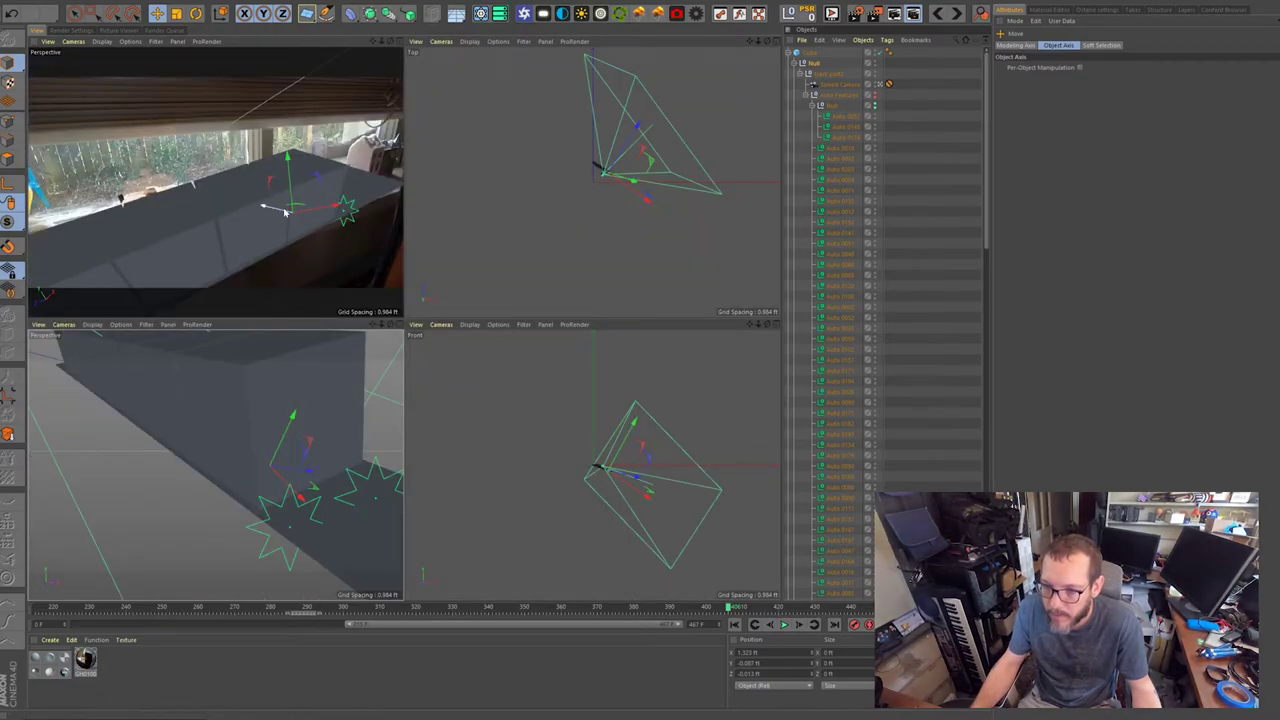
pyautogui.moveTo(268, 209); pyautogui.dragTo(273, 211)
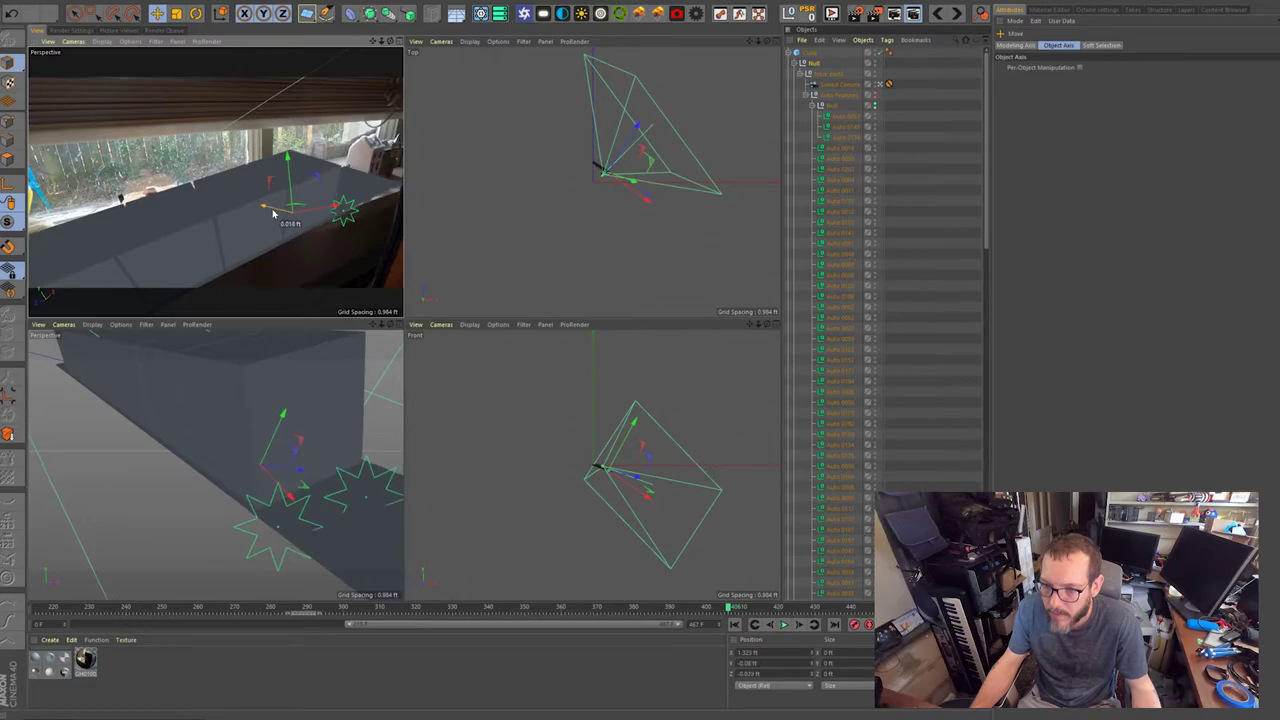
# Rotate the null holding track part2 to match the cube row with the windowsill, and display the camera view as lines.
pyautogui.press('r')
pyautogui.middleClick(314, 208)
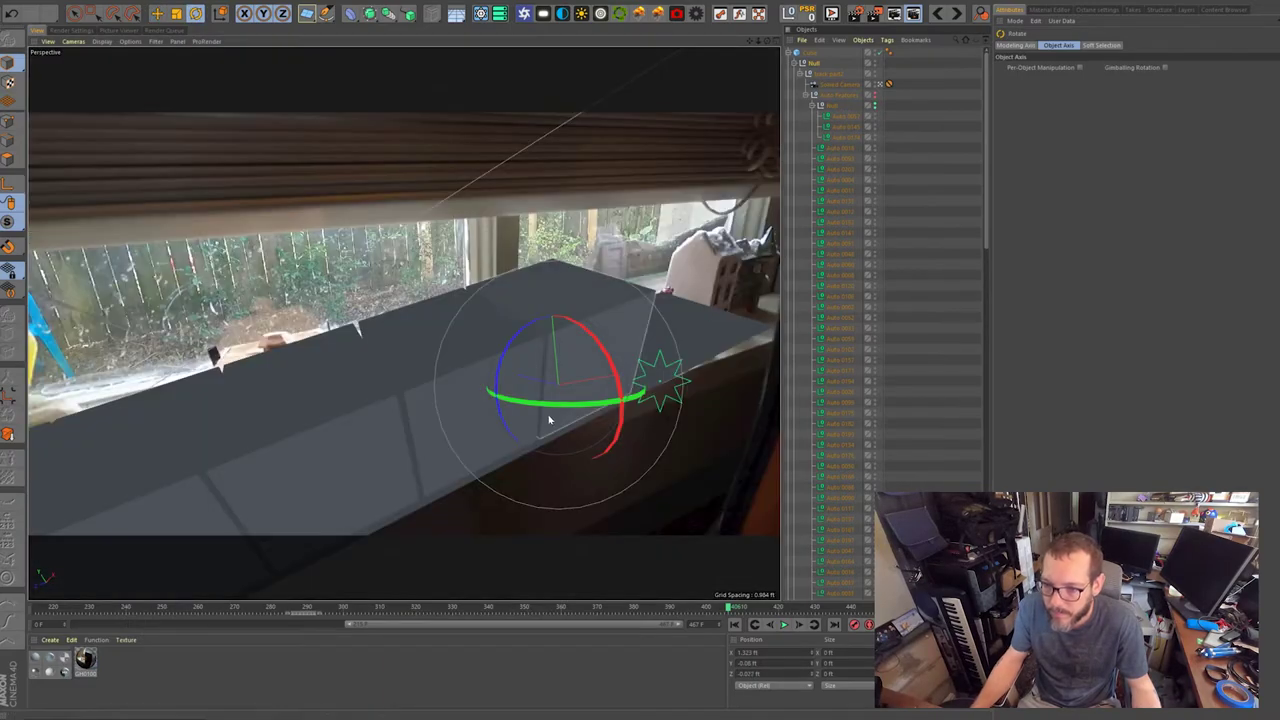
pyautogui.moveTo(516, 370); pyautogui.dragTo(503, 369)
pyautogui.click(100, 44)
pyautogui.moveTo(77, 44)
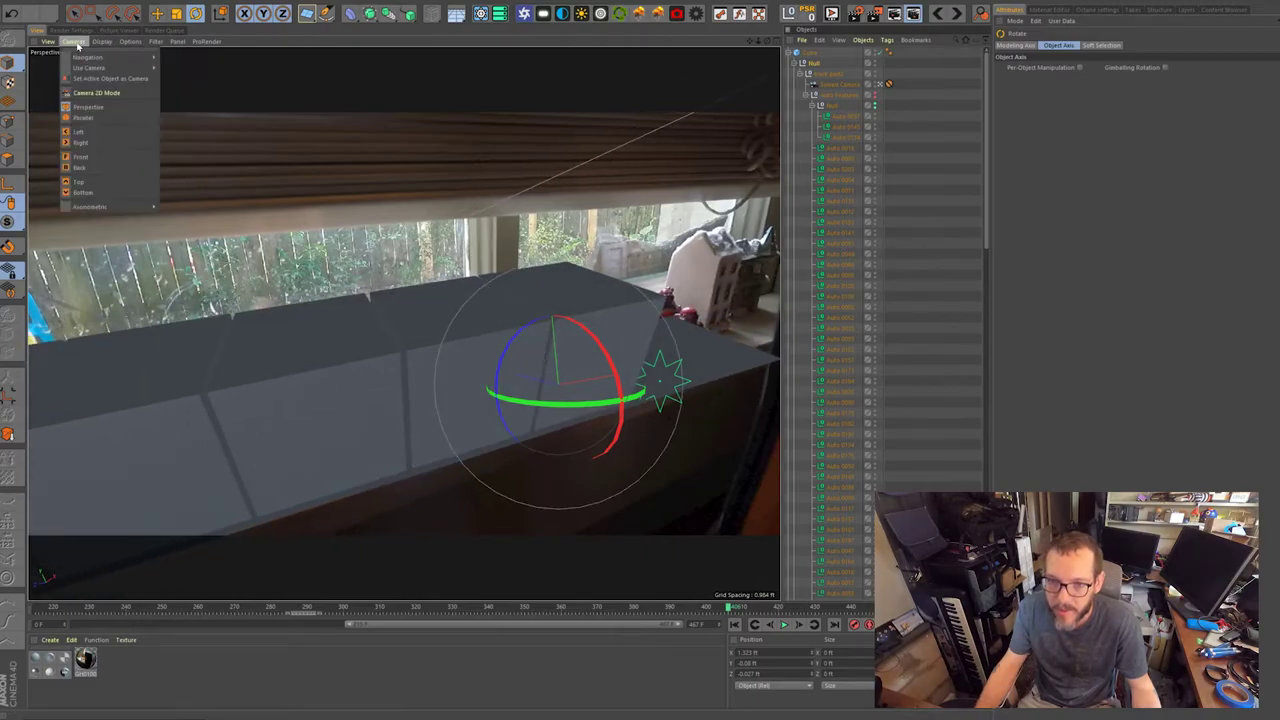
pyautogui.click(118, 131)
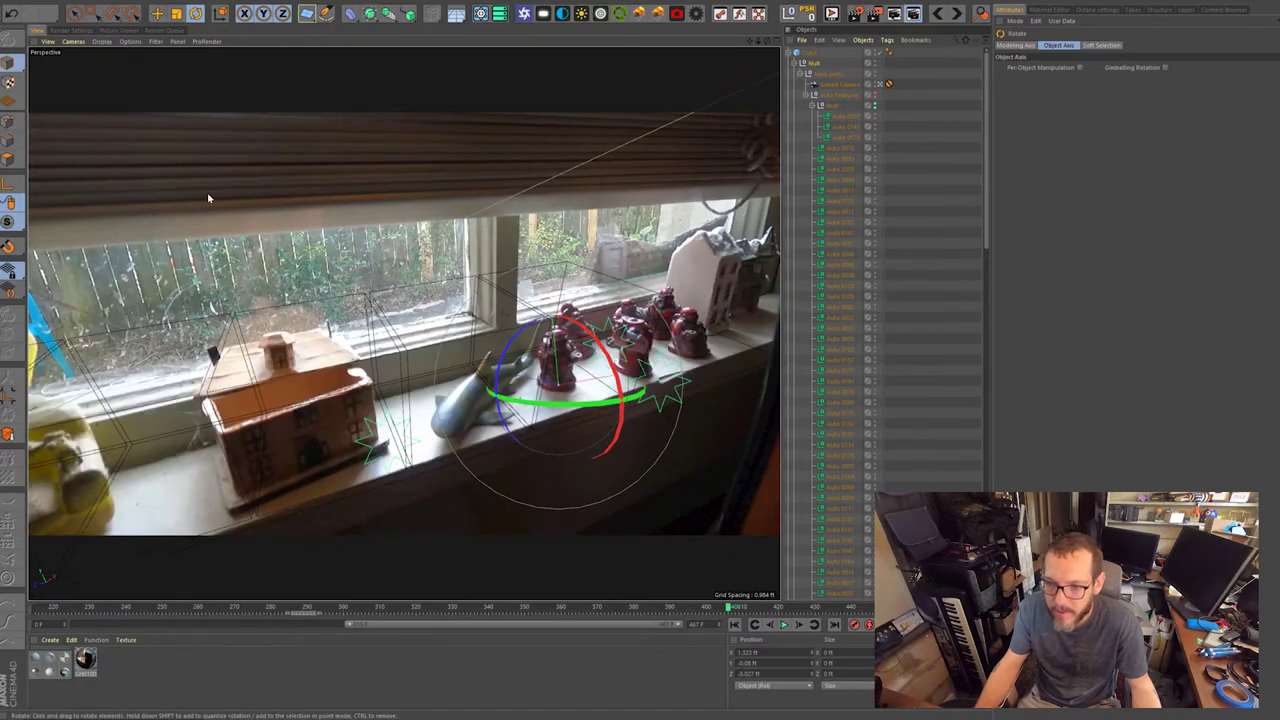
# Fine-tune the null's rotation over the footage and move it to about X 1.31 ft, Y -0.07 ft and Z -0.04 ft.
pyautogui.moveTo(509, 346); pyautogui.dragTo(515, 343)
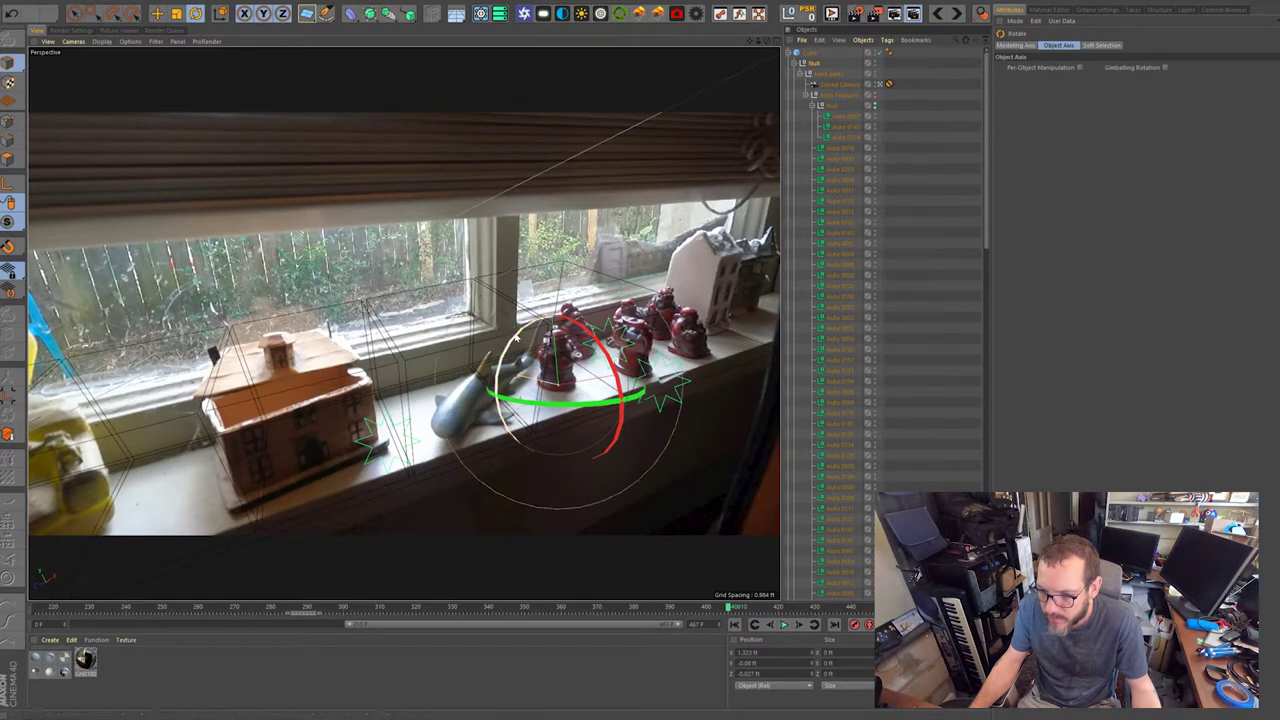
pyautogui.click(160, 14)
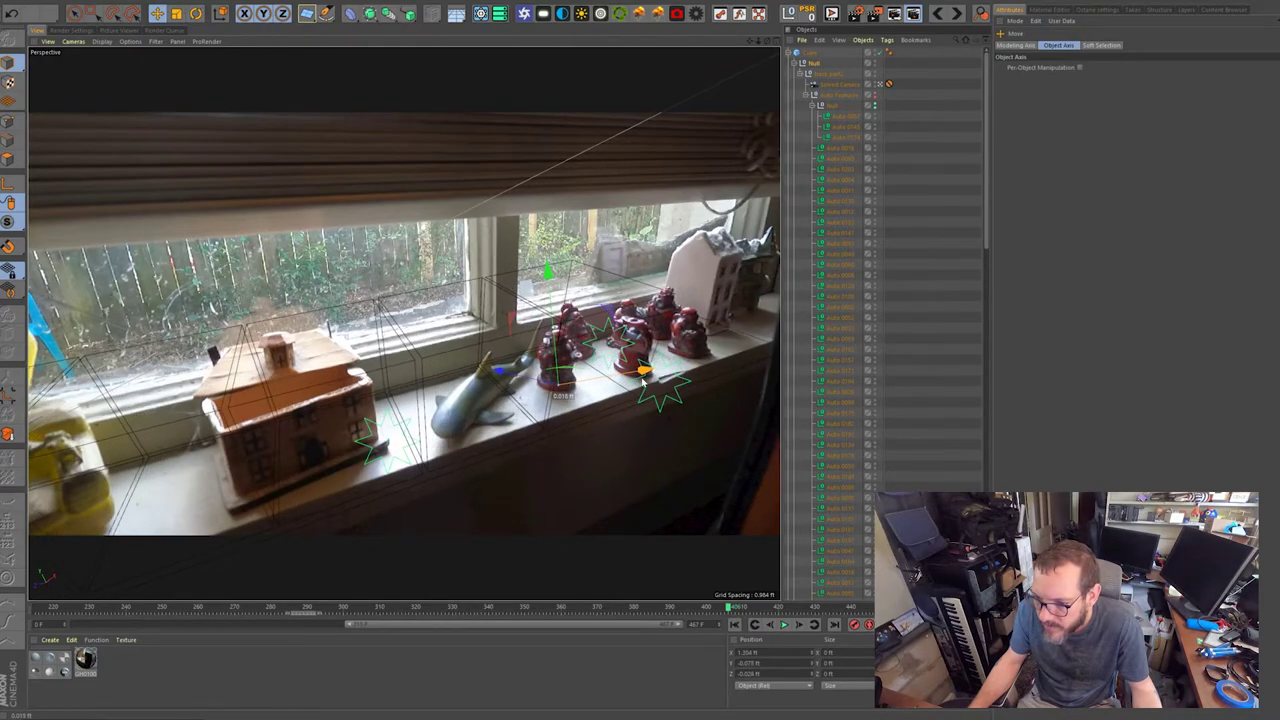
pyautogui.moveTo(505, 372); pyautogui.dragTo(504, 374)
# Go to frame 348 and examine the alignment of the cube row and track part2 in the camera and perspective views.
pyautogui.moveTo(729, 608); pyautogui.dragTo(520, 605)
pyautogui.middleClick(275, 238)
pyautogui.middleClick(275, 239)
pyautogui.middleClick(318, 396)
pyautogui.middleClick(228, 473)
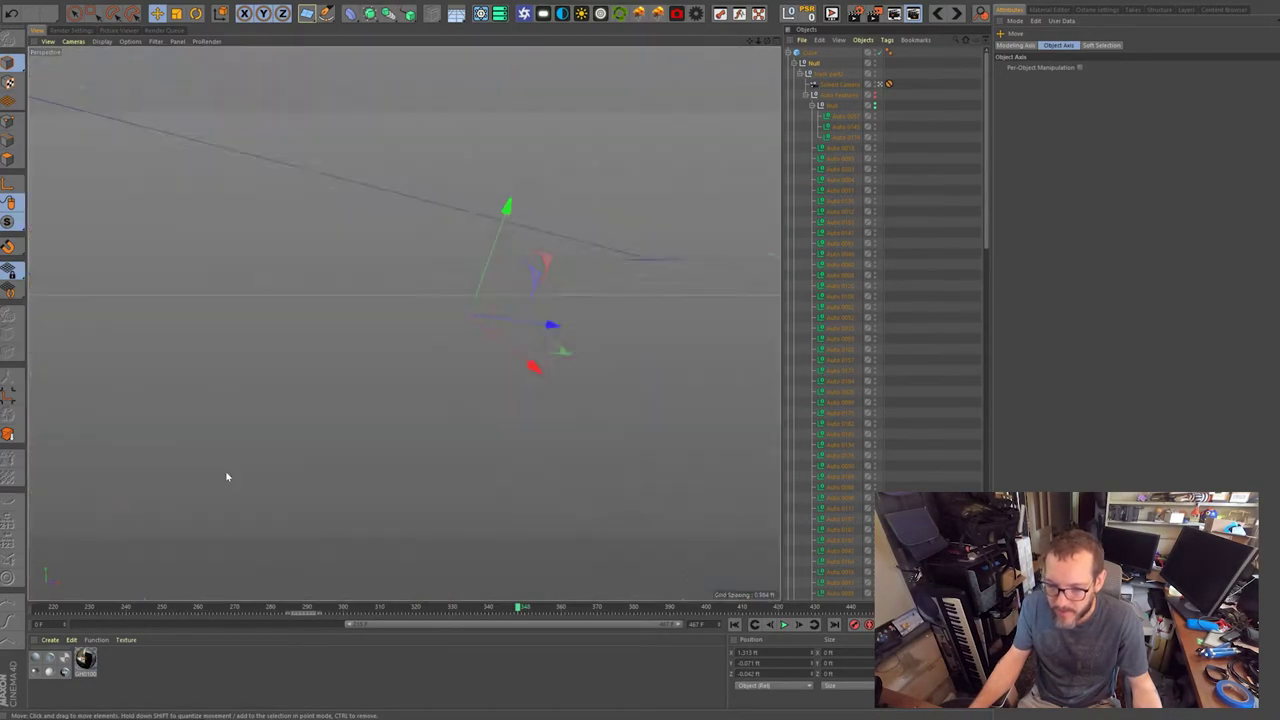
pyautogui.scroll(-10, 293, 413)
pyautogui.keyDown('alt'); pyautogui.moveTo(293, 413); pyautogui.dragTo(275, 417, button='right'); pyautogui.keyUp('alt')
pyautogui.keyDown('alt'); pyautogui.moveTo(491, 347); pyautogui.dragTo(551, 346, button='right'); pyautogui.keyUp('alt')
pyautogui.keyDown('alt'); pyautogui.moveTo(543, 334); pyautogui.dragTo(490, 398); pyautogui.keyUp('alt')
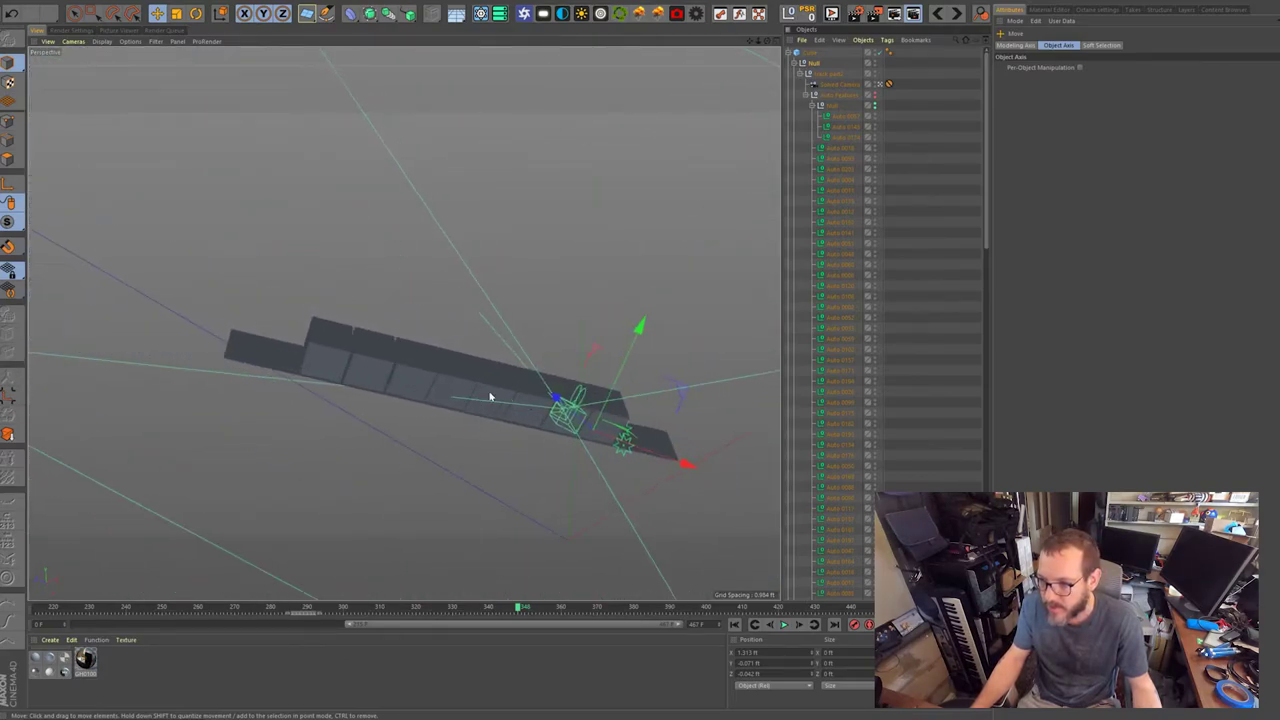
# Collapse track part2, expand root for track 1, and show its features briefly to compare them with the cube row.
pyautogui.click(829, 75)
pyautogui.click(800, 74)
pyautogui.click(800, 74)
pyautogui.click(803, 76)
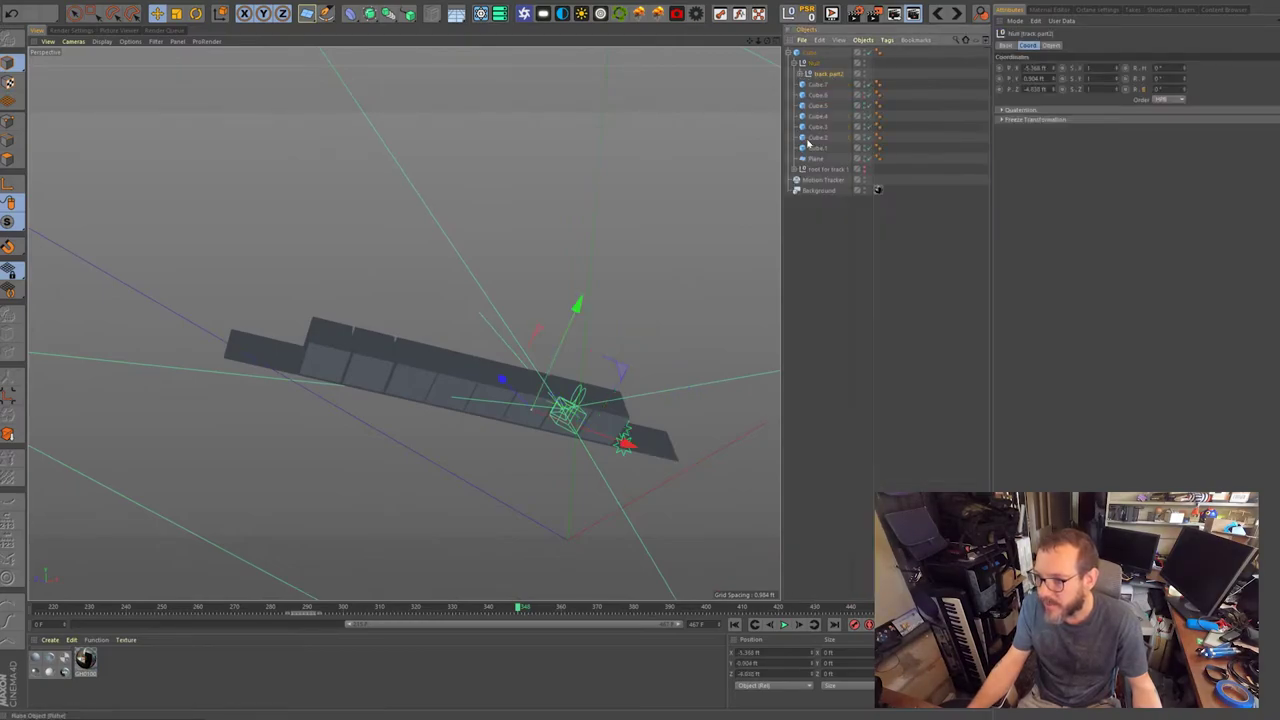
pyautogui.click(803, 170)
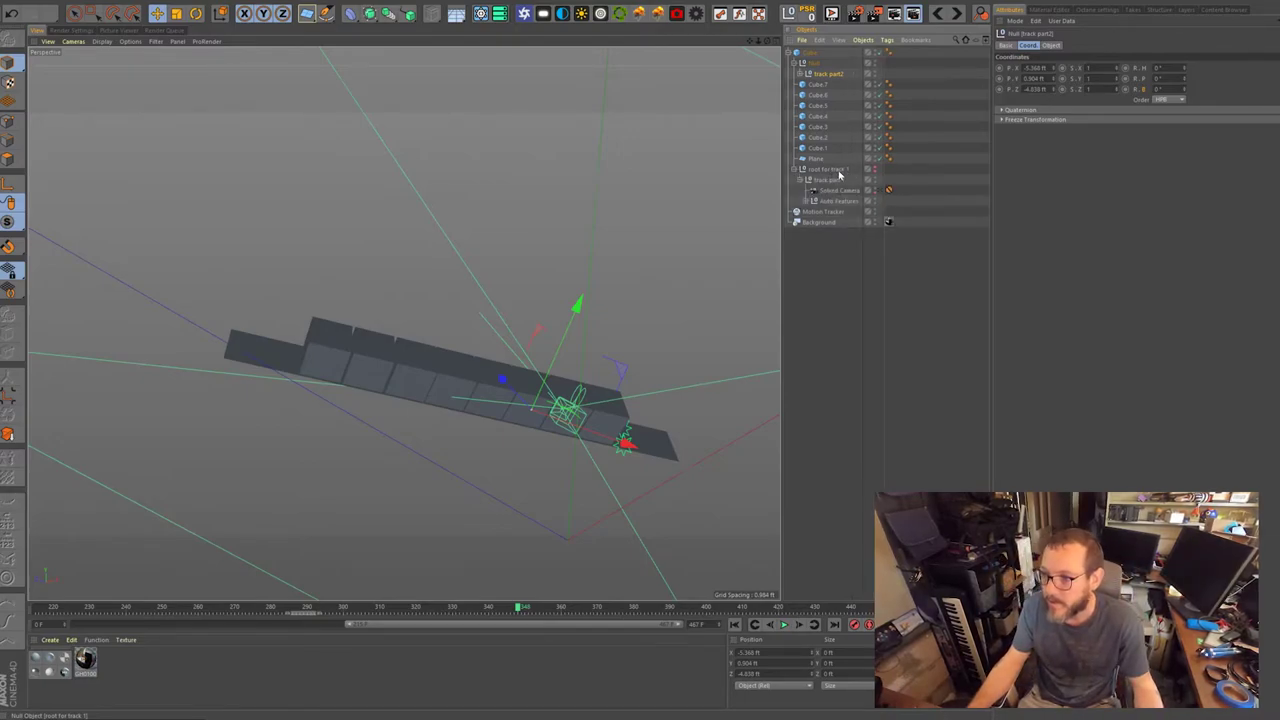
pyautogui.click(877, 173)
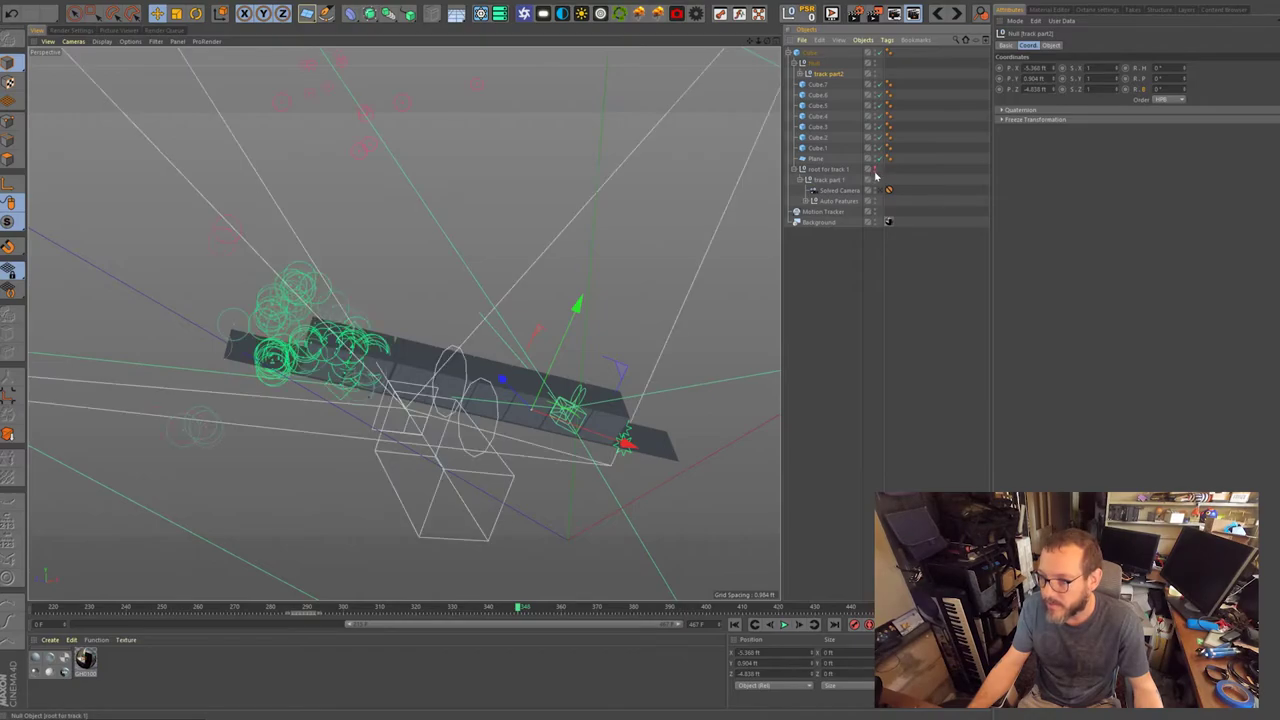
pyautogui.scroll(10, 398, 298)
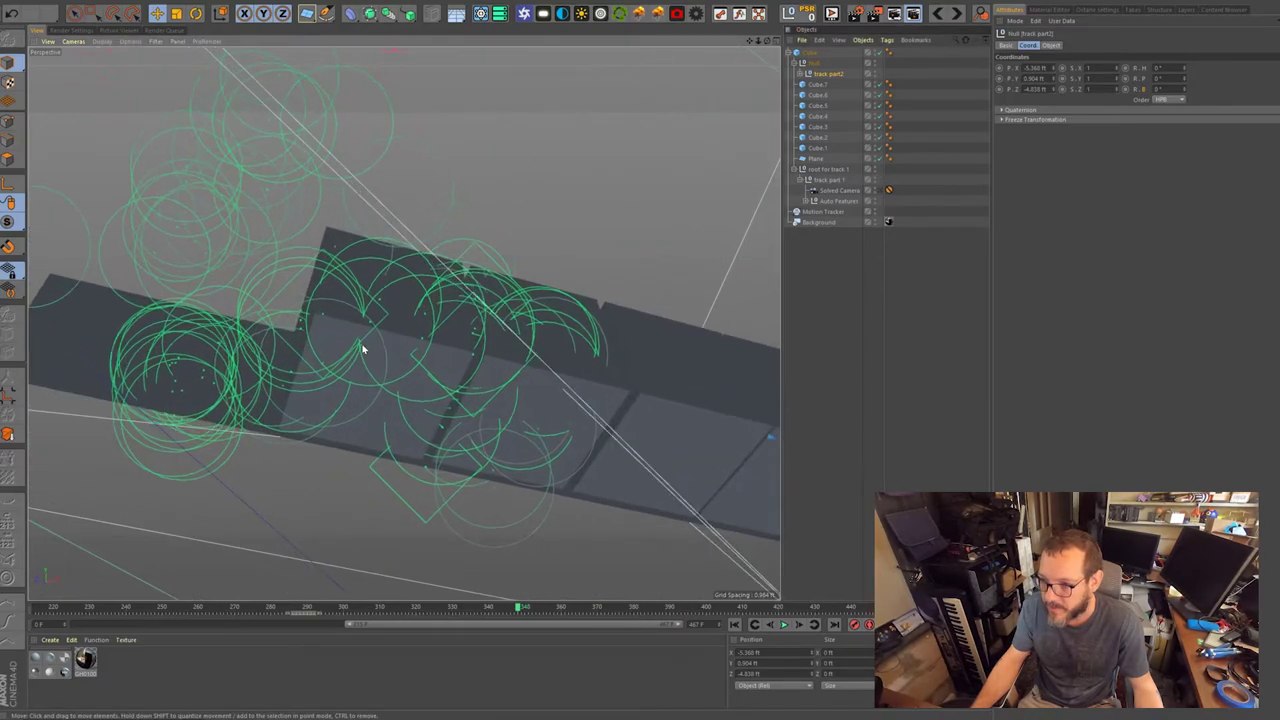
pyautogui.click(878, 173)
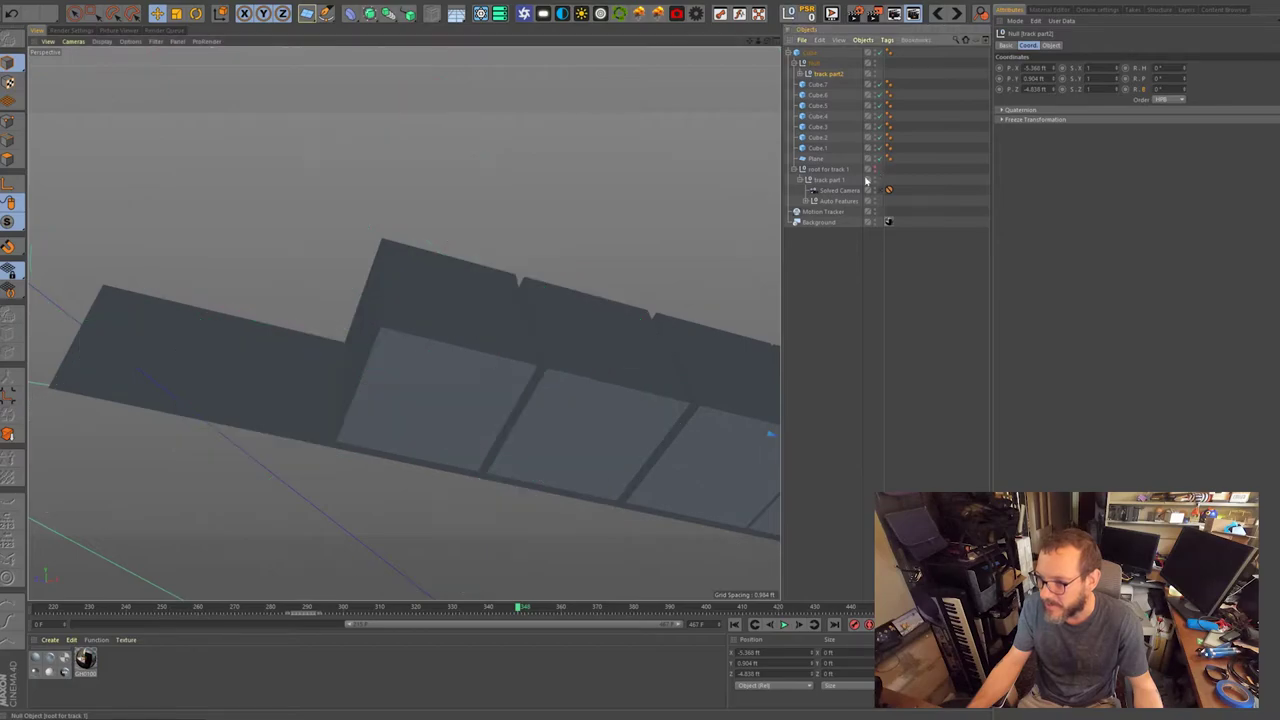
# Group the first four Auto Features of track part 1 into a null and make that null visible in the viewport.
pyautogui.click(806, 205)
pyautogui.click(843, 212)
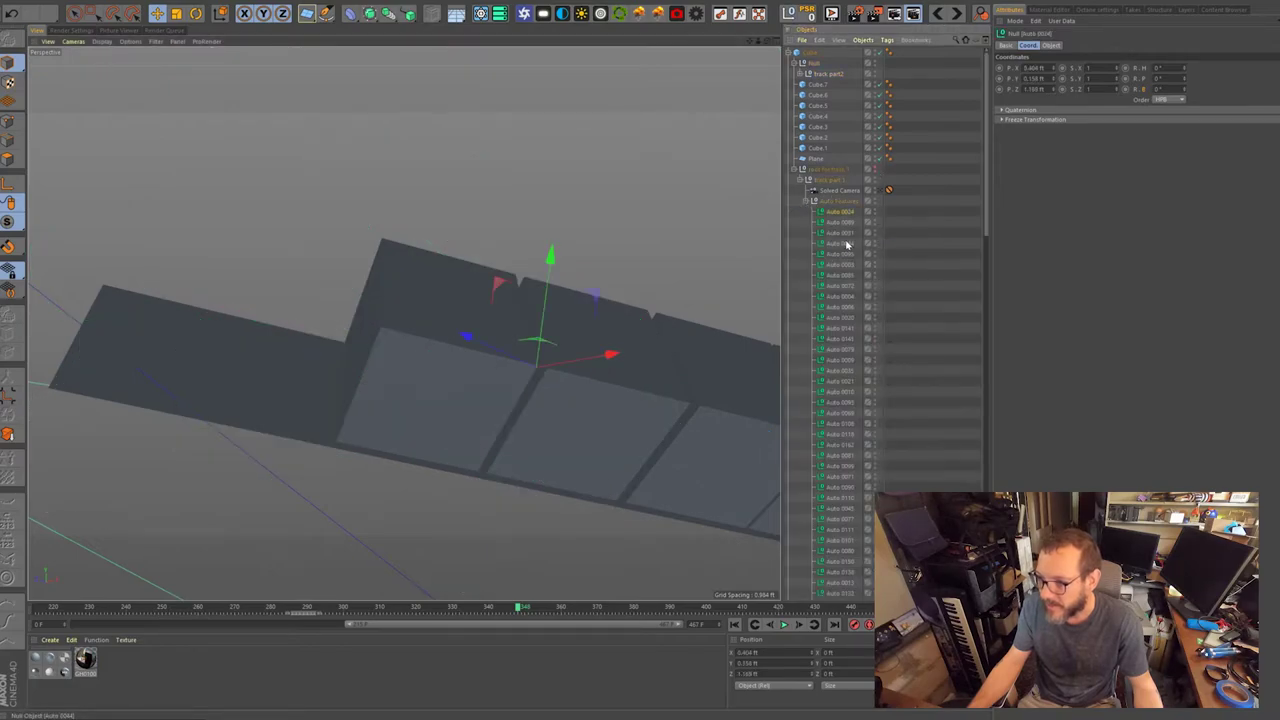
pyautogui.keyDown('shift'); pyautogui.click(845, 244); pyautogui.keyUp('shift')
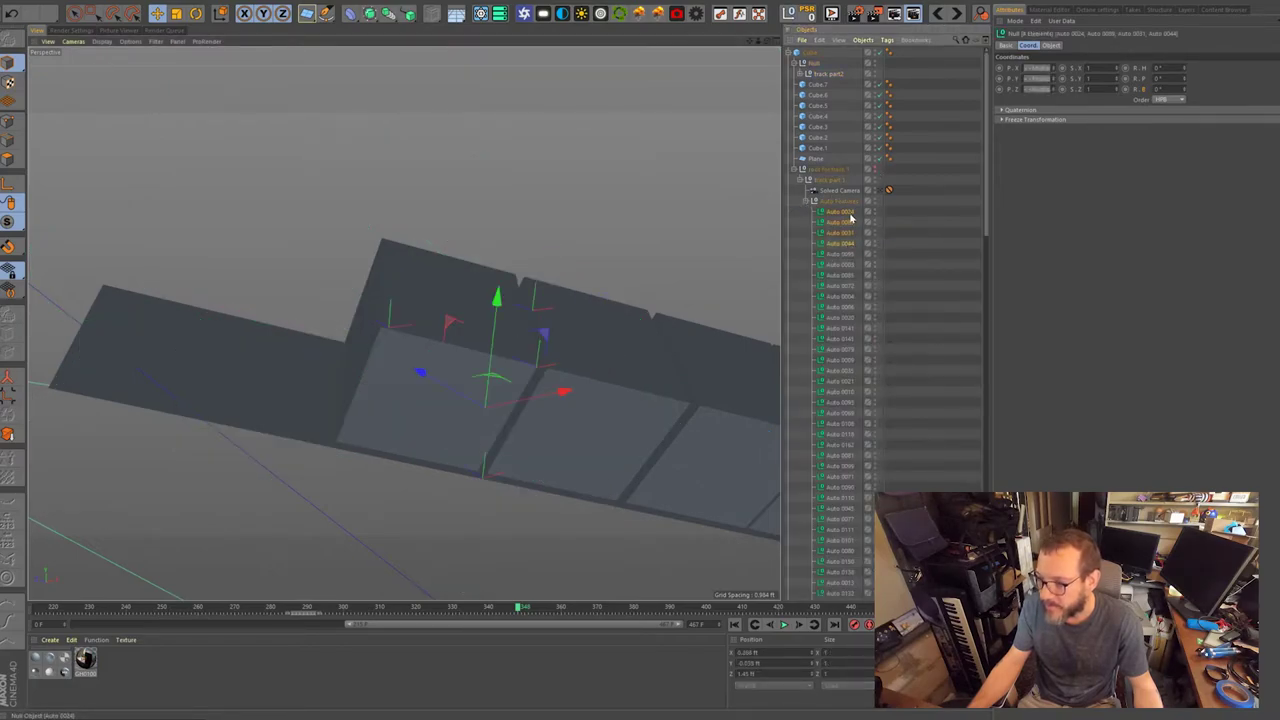
pyautogui.hotkey('alt', 'g')
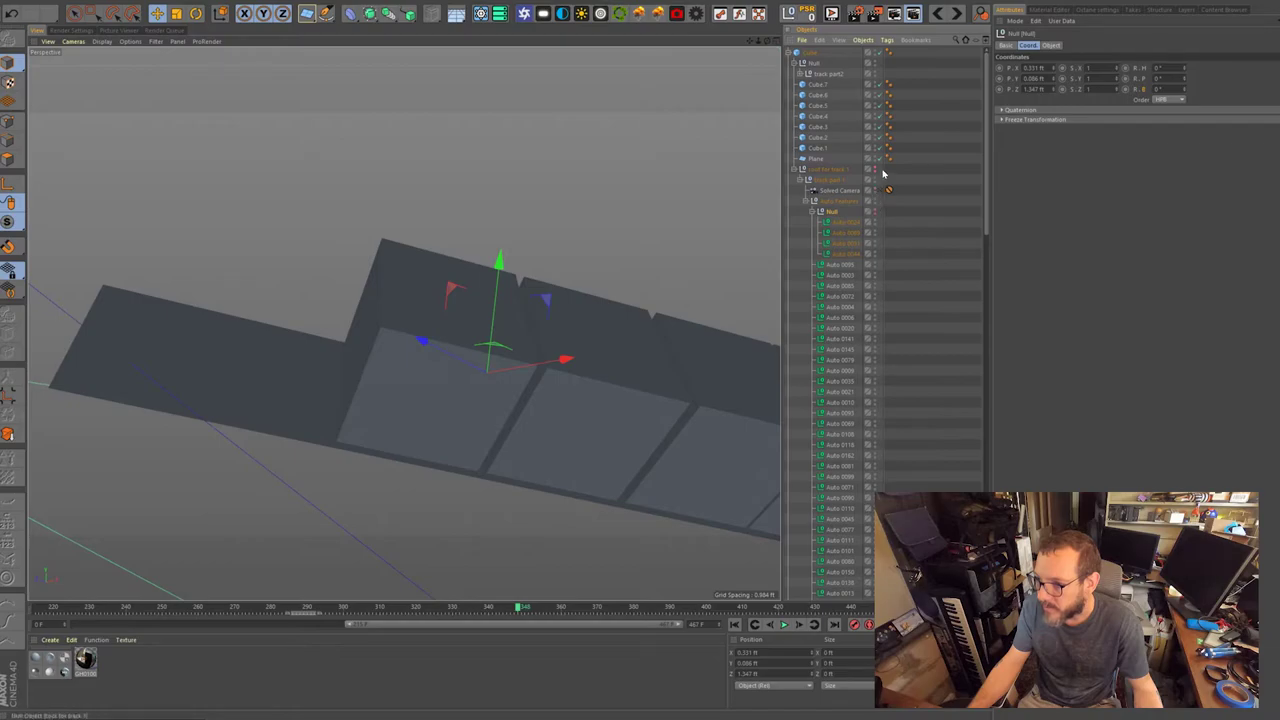
pyautogui.keyDown('alt'); pyautogui.moveTo(528, 391); pyautogui.dragTo(564, 383); pyautogui.keyUp('alt')
pyautogui.click(812, 212)
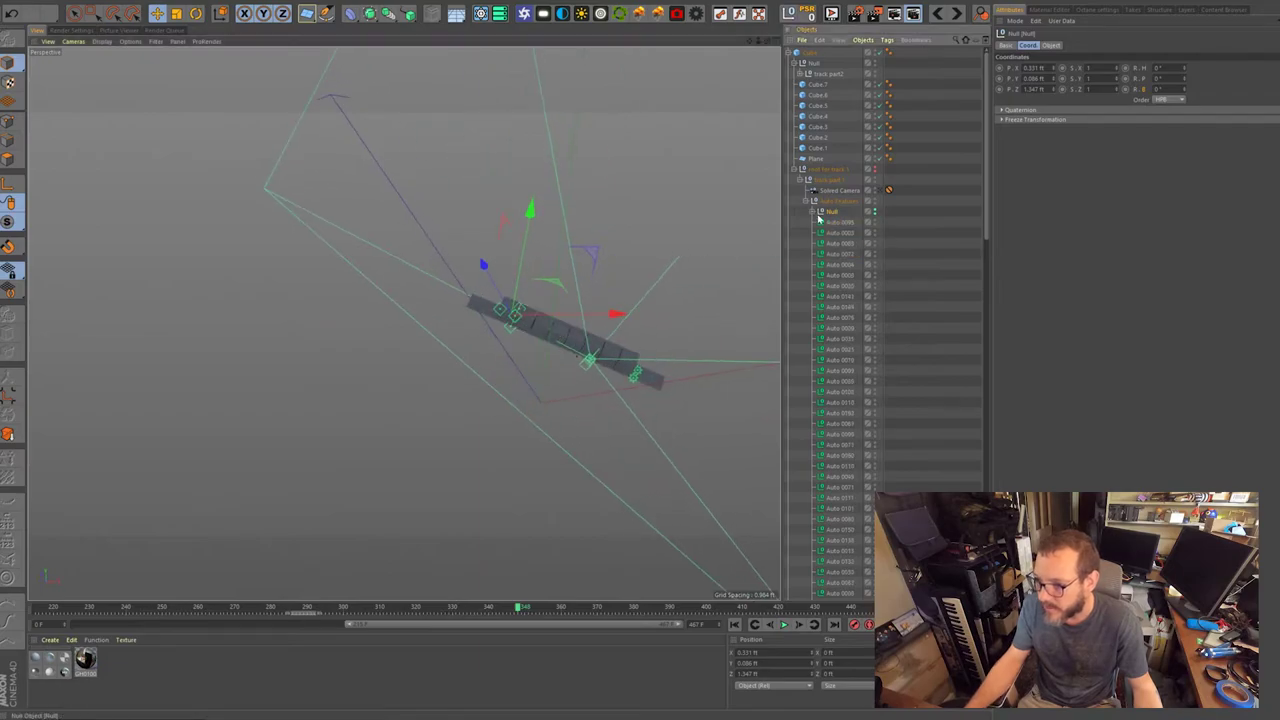
# Make track part 1's Solved Camera visible in the viewport and inspect its placement beside the cube row.
pyautogui.click(842, 191)
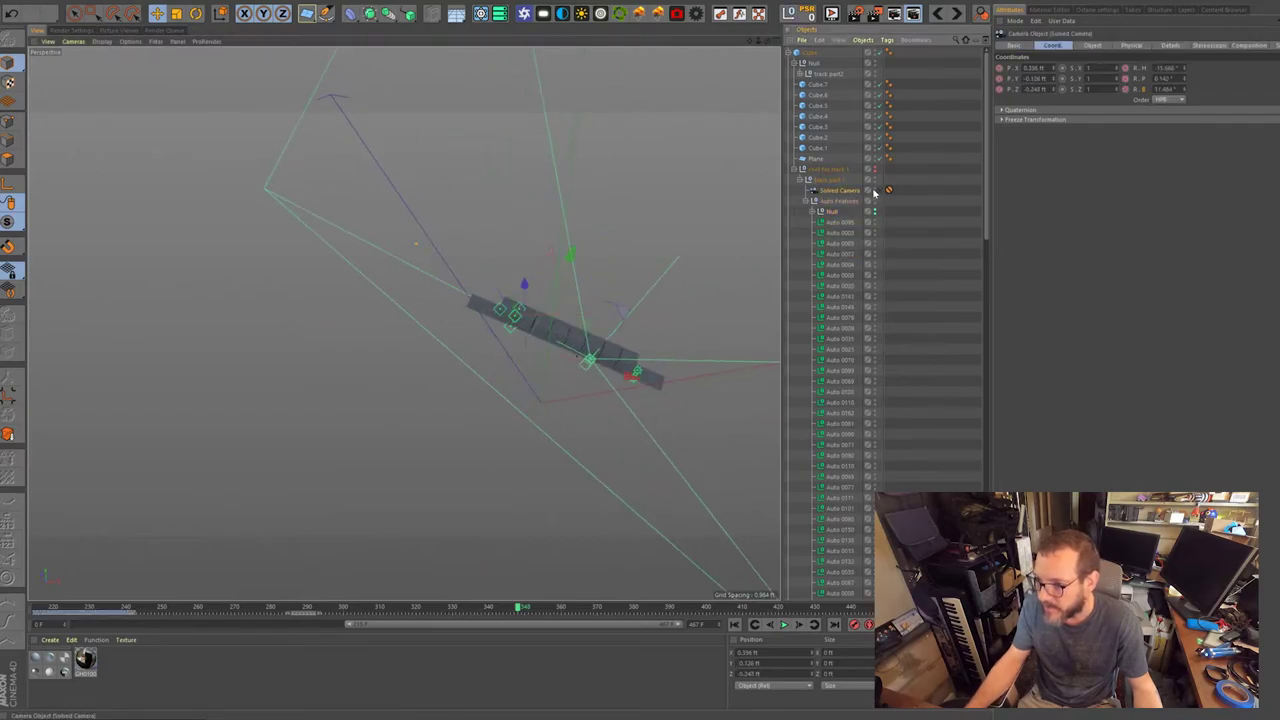
pyautogui.keyDown('alt'); pyautogui.moveTo(575, 334); pyautogui.dragTo(482, 320); pyautogui.keyUp('alt')
pyautogui.keyDown('alt'); pyautogui.moveTo(523, 290); pyautogui.dragTo(600, 306, button='right'); pyautogui.keyUp('alt')
pyautogui.keyDown('alt'); pyautogui.moveTo(566, 329); pyautogui.dragTo(582, 369); pyautogui.keyUp('alt')
pyautogui.moveTo(582, 369)
pyautogui.keyDown('alt'); pyautogui.mouseDown(button='right')
pyautogui.moveTo(444, 380)
pyautogui.moveTo(592, 378)
pyautogui.mouseUp(button='right'); pyautogui.keyUp('alt')
pyautogui.keyDown('alt'); pyautogui.moveTo(592, 378); pyautogui.dragTo(523, 334); pyautogui.keyUp('alt')
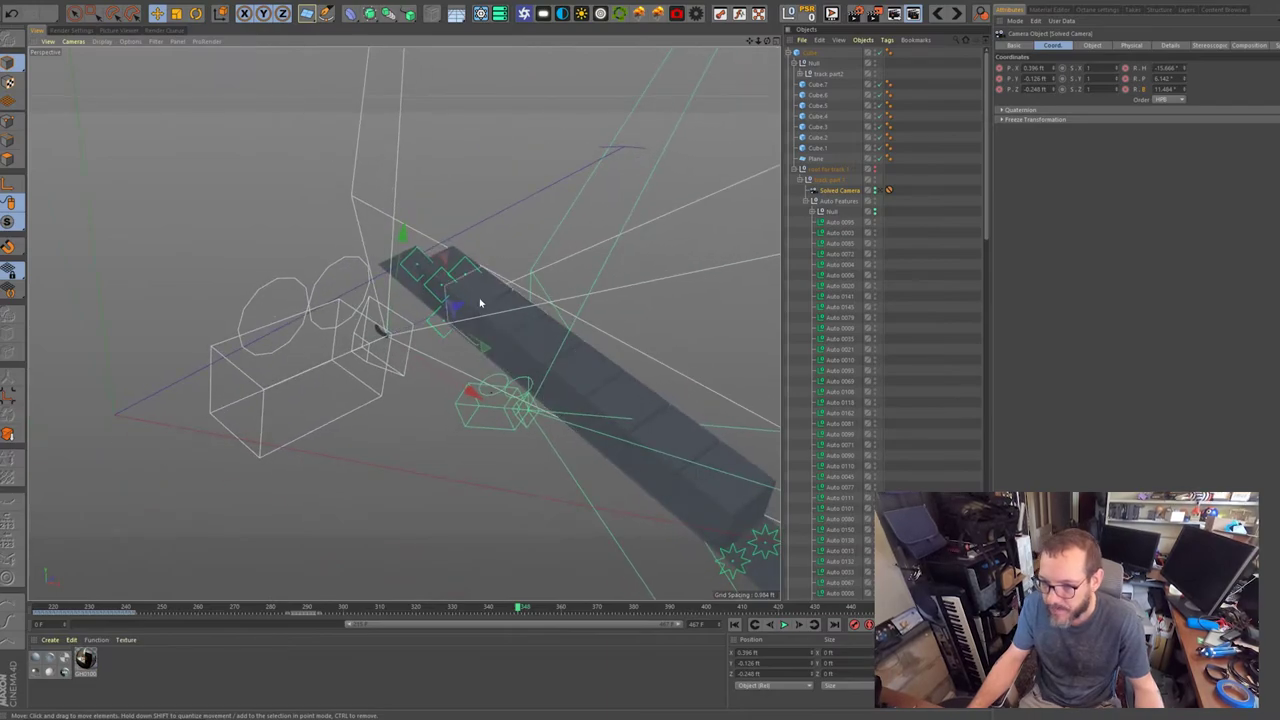
# Compare the two solved cameras around the cube row, scrubbing the timeline back to frame 270.
pyautogui.middleClick(436, 294)
pyautogui.middleClick(194, 181)
pyautogui.middleClick(194, 181)
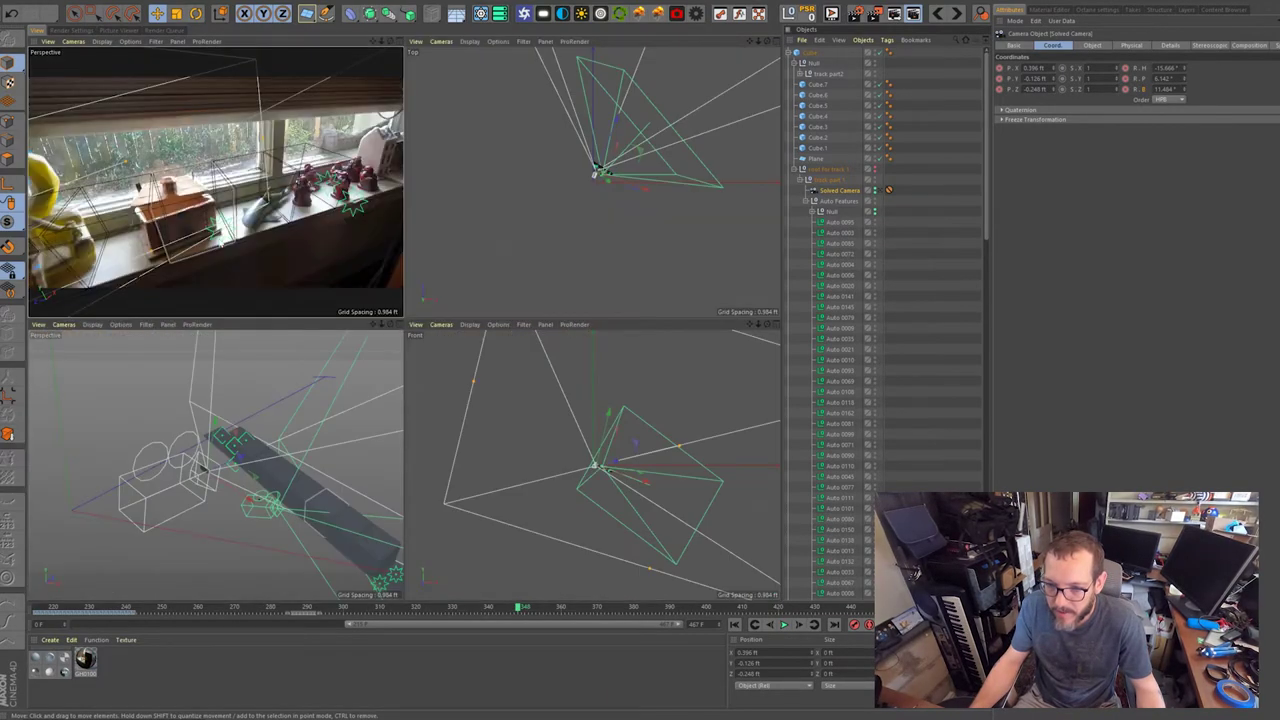
pyautogui.keyDown('alt'); pyautogui.moveTo(289, 462); pyautogui.dragTo(254, 586); pyautogui.keyUp('alt')
pyautogui.middleClick(172, 497)
pyautogui.keyDown('alt'); pyautogui.moveTo(458, 313); pyautogui.dragTo(508, 312); pyautogui.keyUp('alt')
pyautogui.moveTo(146, 609)
pyautogui.mouseDown()
pyautogui.moveTo(37, 609)
pyautogui.moveTo(163, 614)
pyautogui.moveTo(114, 612)
pyautogui.moveTo(140, 620)
pyautogui.mouseUp()
pyautogui.moveTo(226, 618); pyautogui.dragTo(235, 614)
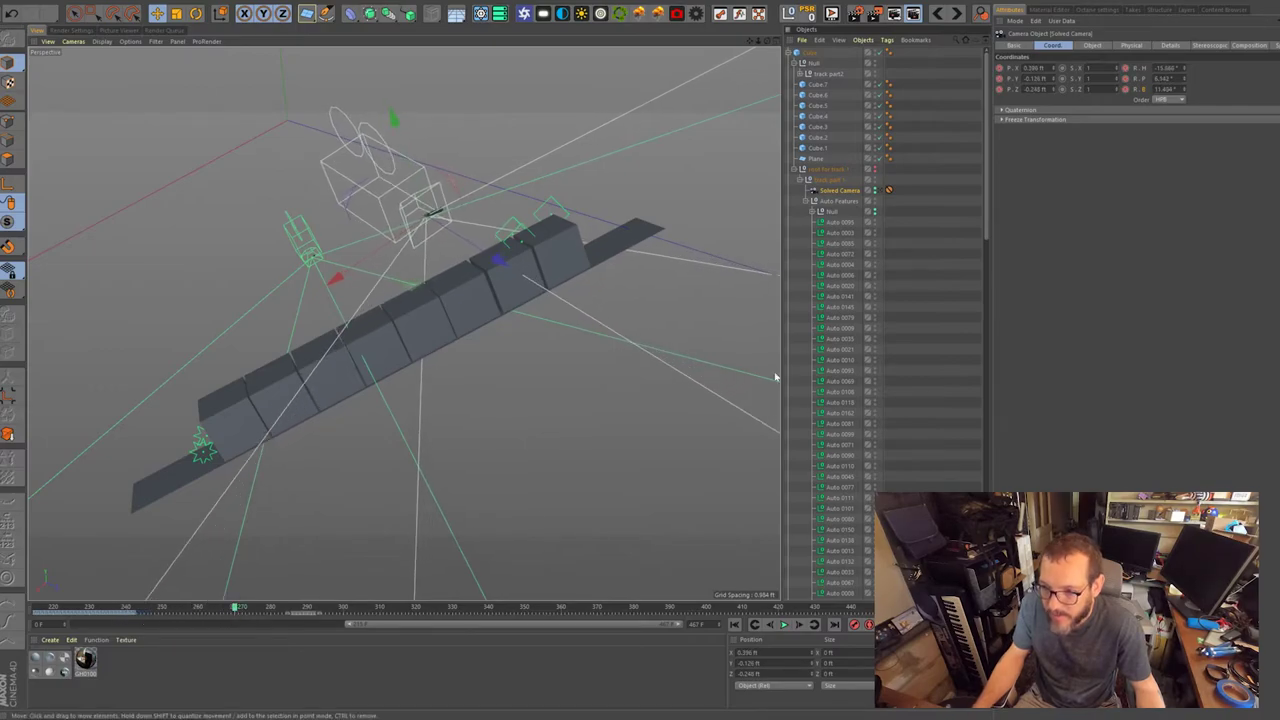
# Hide the null holding track part2 while keeping its Solved Camera visible, and check that camera's path around frame 270.
pyautogui.click(808, 201)
pyautogui.click(816, 74)
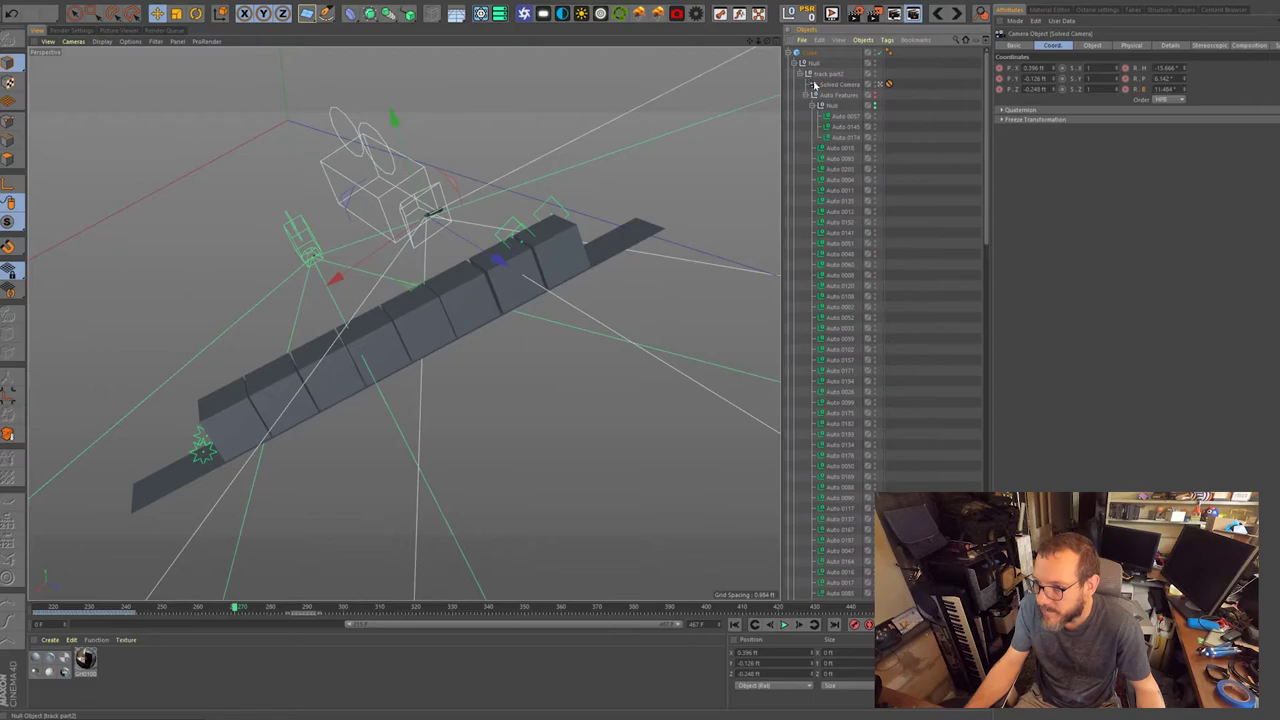
pyautogui.click(810, 96)
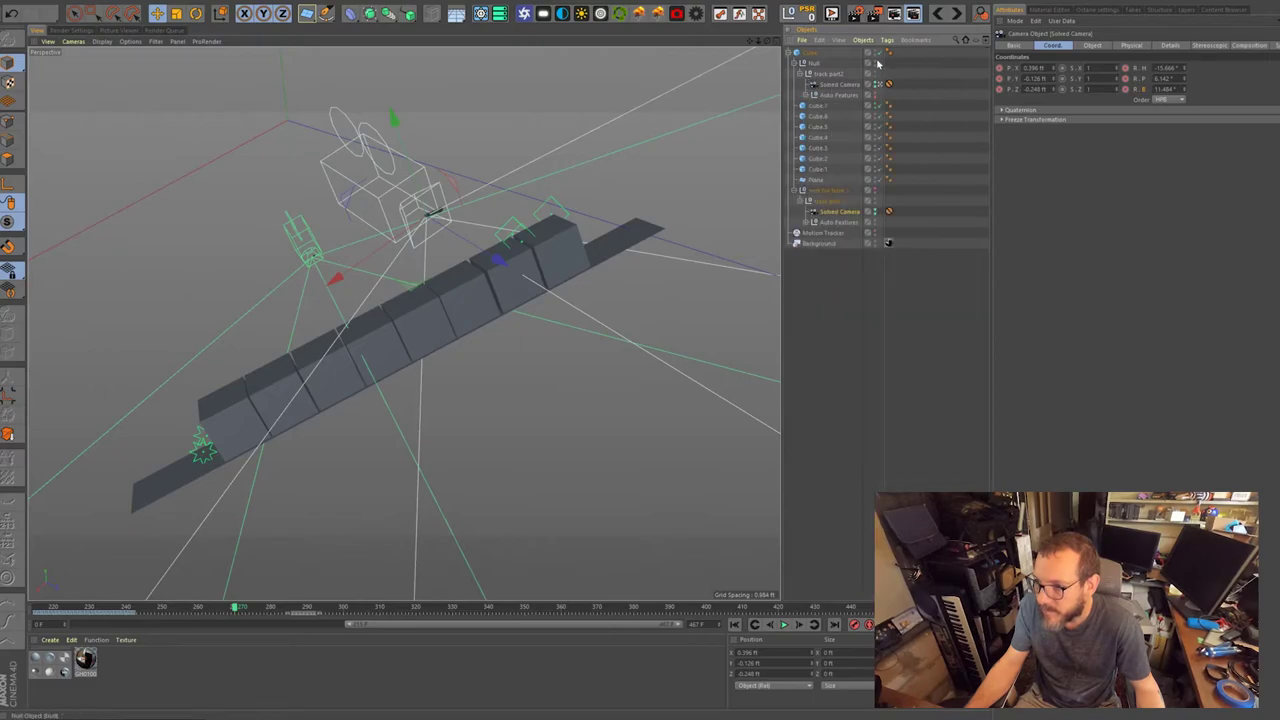
pyautogui.click(838, 85)
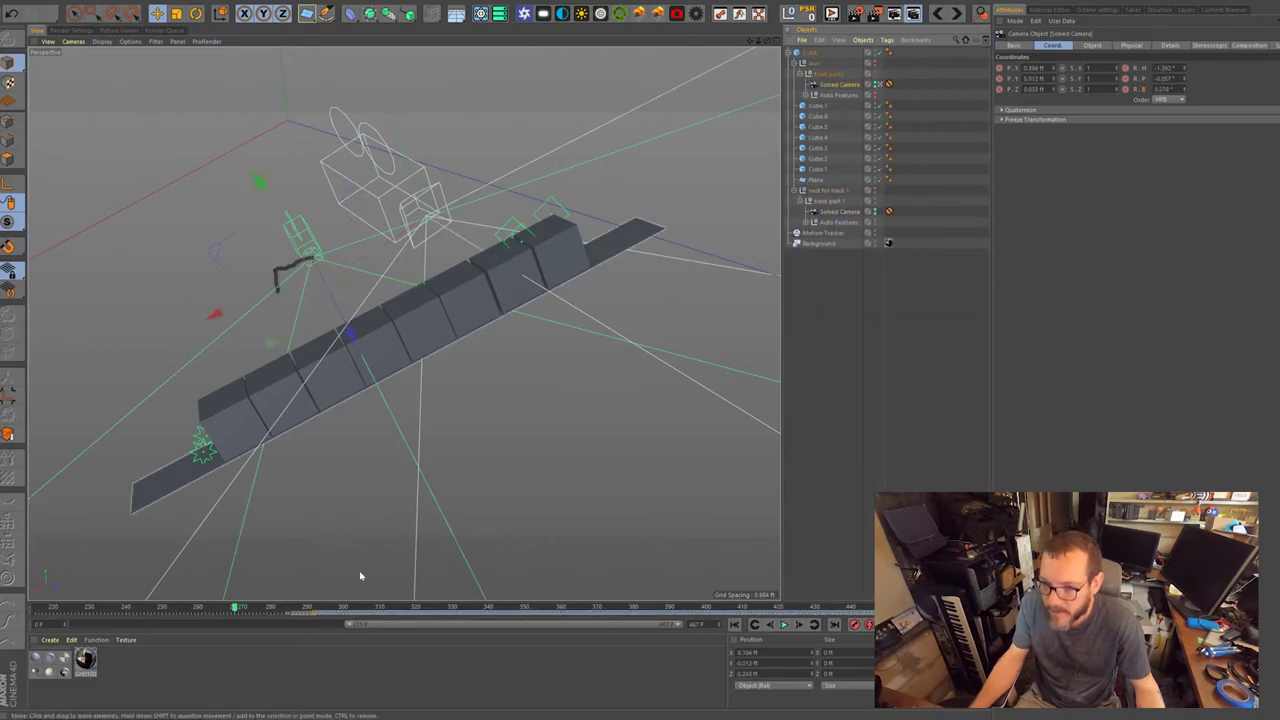
pyautogui.moveTo(243, 607)
pyautogui.mouseDown()
pyautogui.moveTo(414, 607)
pyautogui.moveTo(239, 620)
pyautogui.mouseUp()
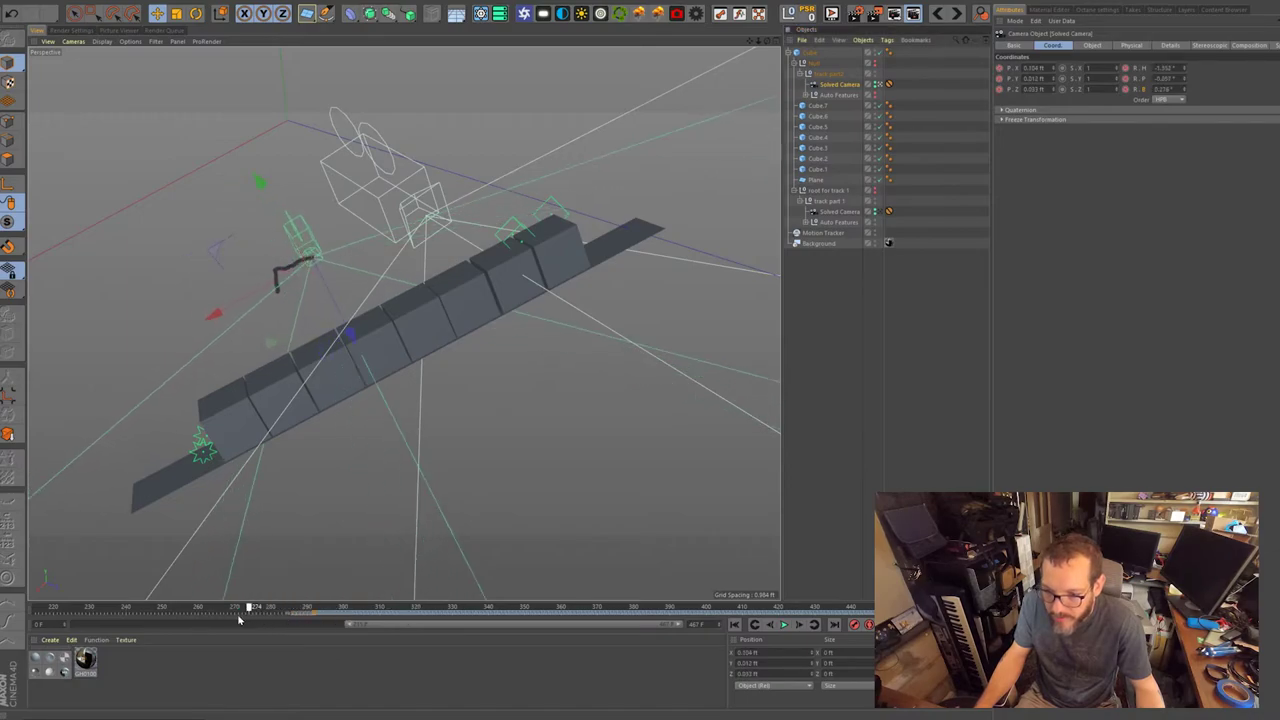
# Select track part 1's Solved Camera, scrub through its tracked frames, and examine frame 243 in the enlarged camera view.
pyautogui.click(828, 190)
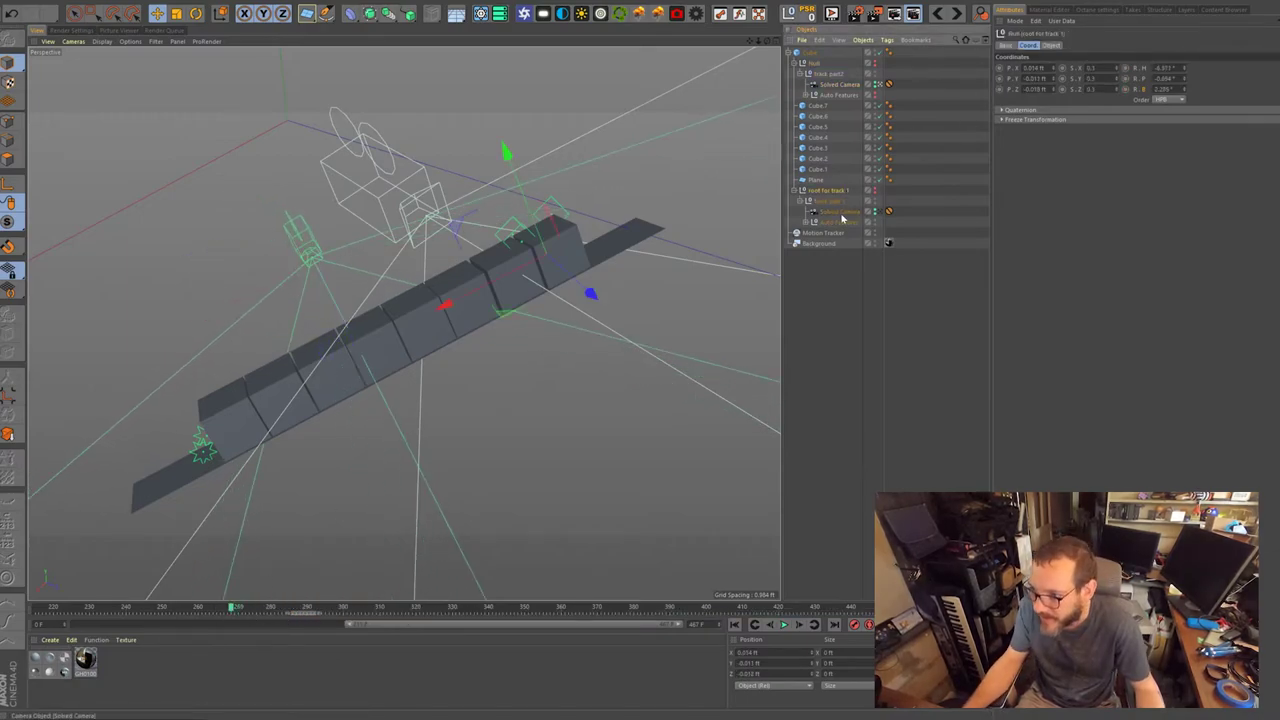
pyautogui.click(842, 214)
pyautogui.moveTo(234, 607); pyautogui.dragTo(34, 607)
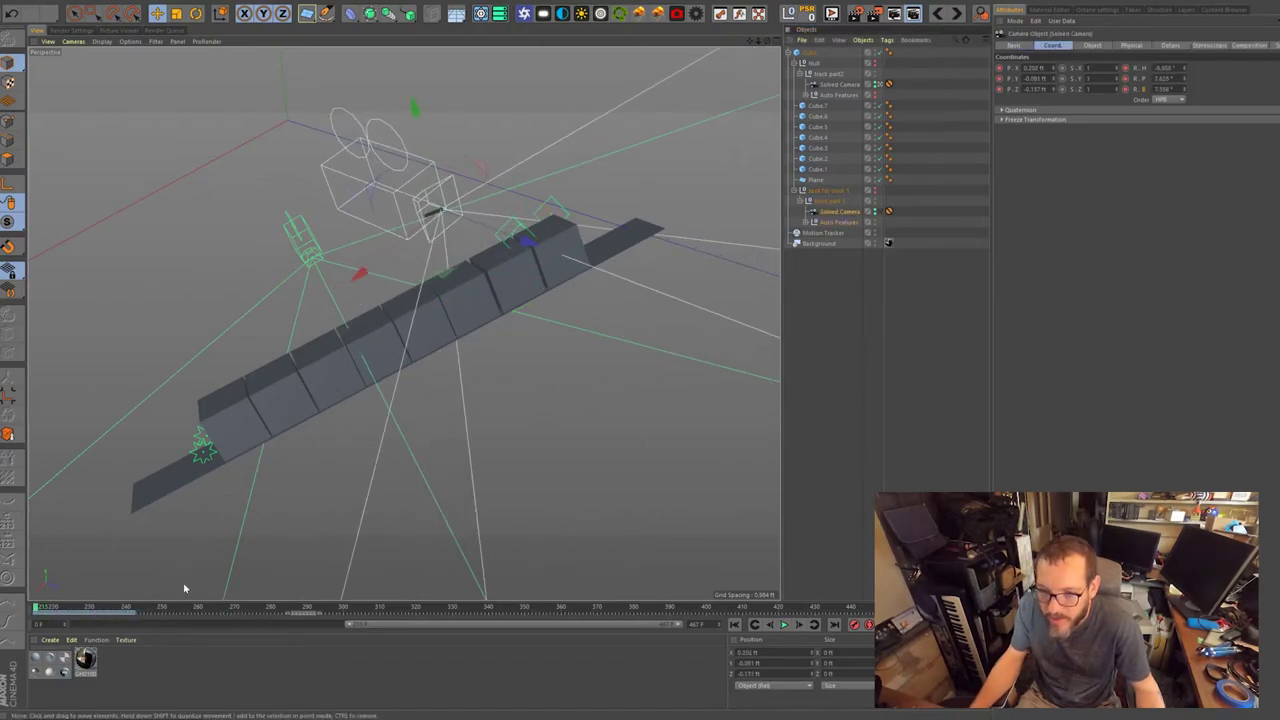
pyautogui.click(135, 608)
pyautogui.middleClick(223, 271)
pyautogui.middleClick(223, 271)
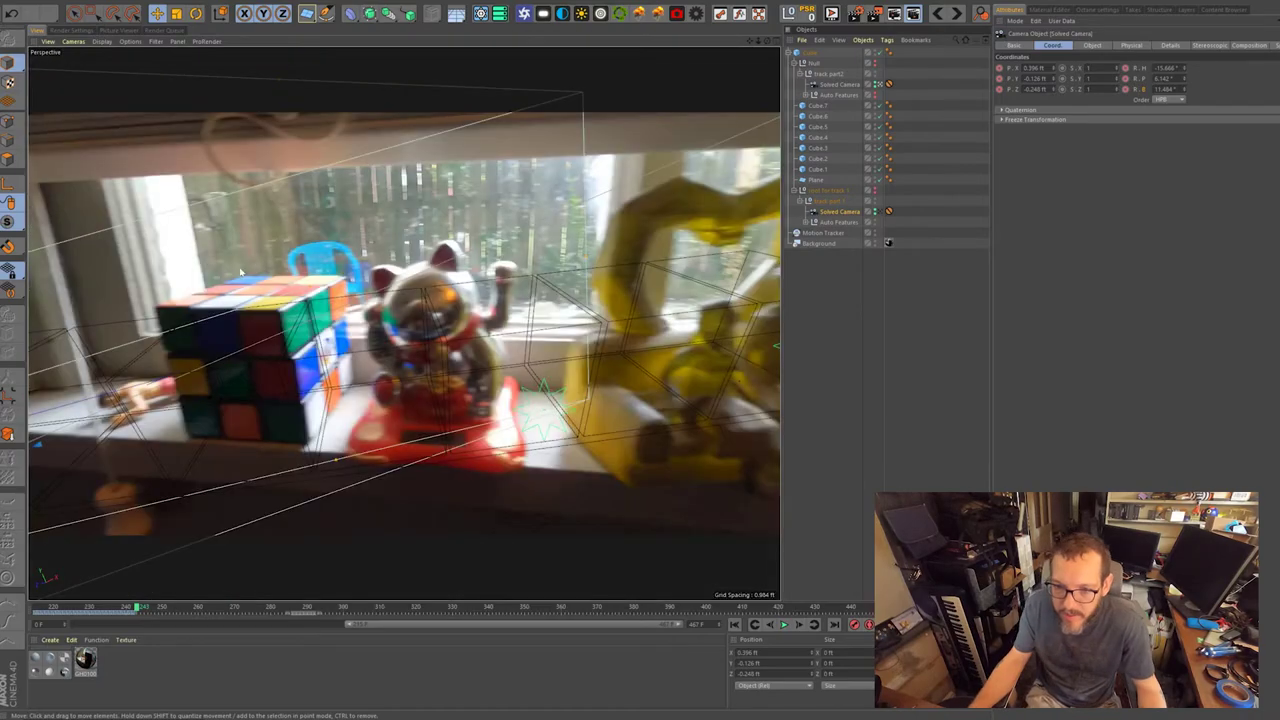
# Compare the tracked frame ranges of the two solved cameras on the timeline, scrubbing to the untracked gap around frame 270.
pyautogui.moveTo(133, 608); pyautogui.dragTo(318, 607)
pyautogui.click(845, 85)
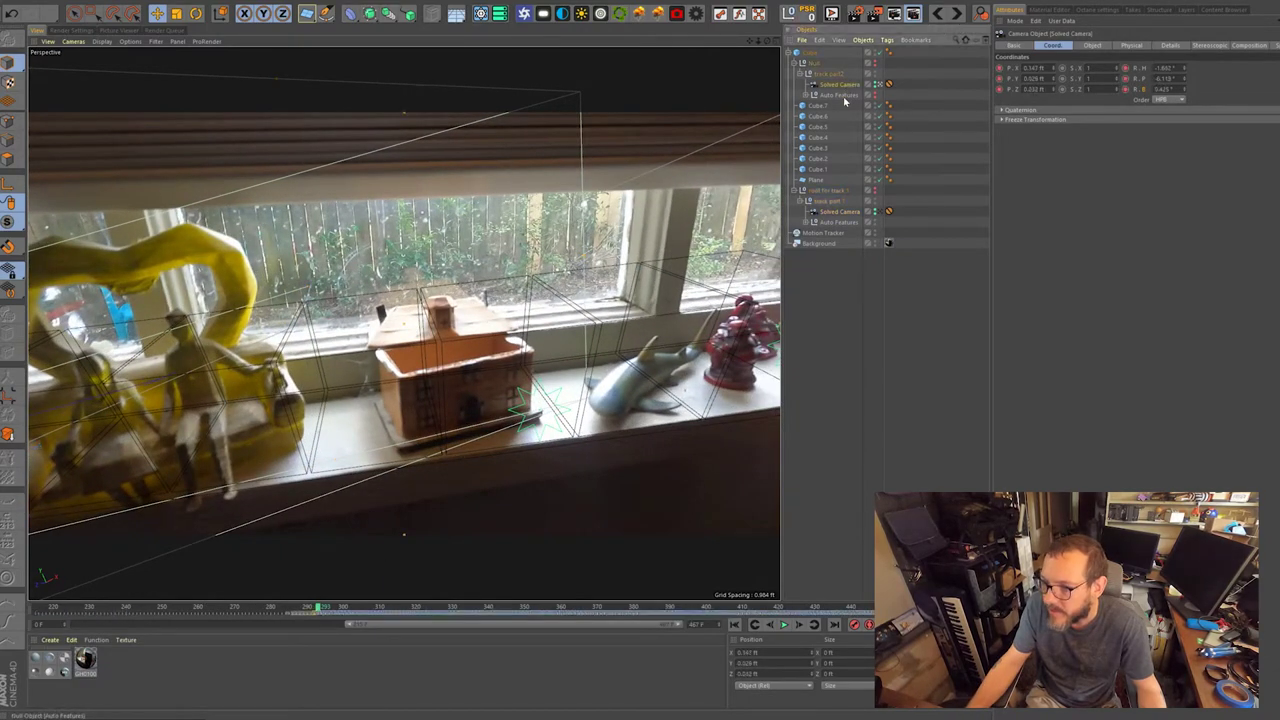
pyautogui.keyDown('ctrl'); pyautogui.click(840, 211); pyautogui.keyUp('ctrl')
pyautogui.moveTo(277, 608); pyautogui.dragTo(224, 607)
pyautogui.middleClick(321, 354)
pyautogui.middleClick(220, 220)
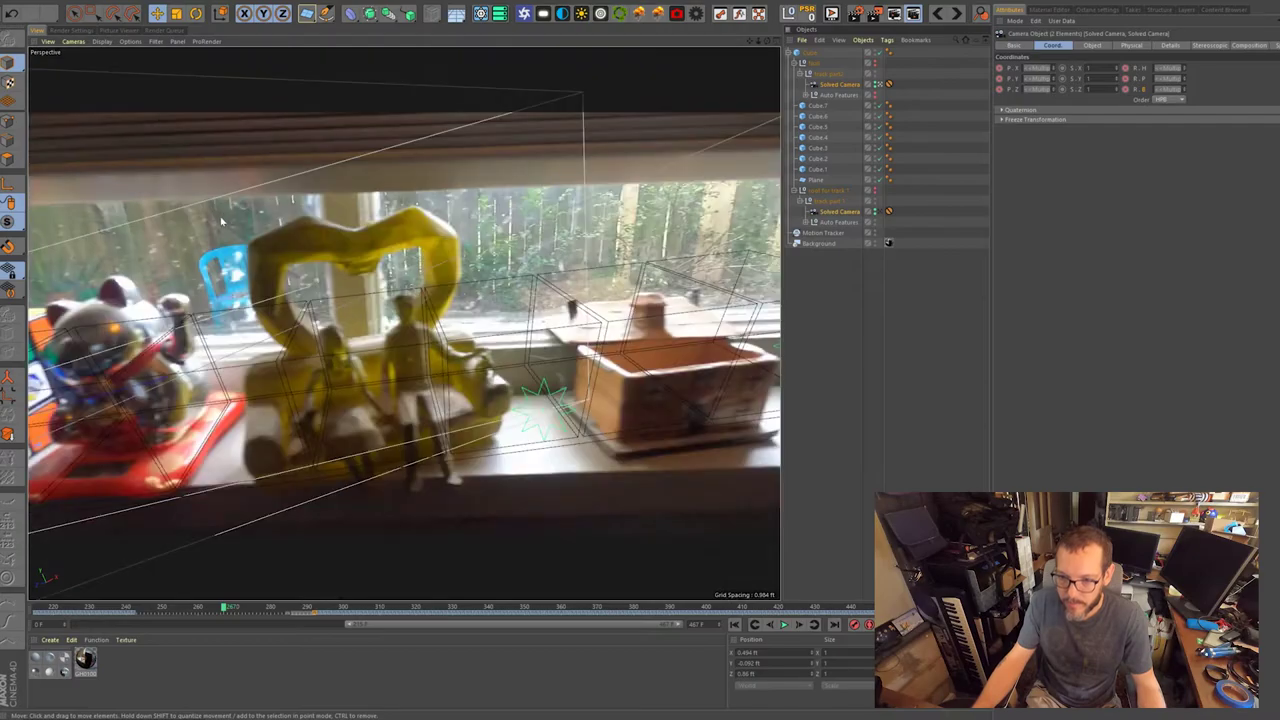
pyautogui.click(843, 298)
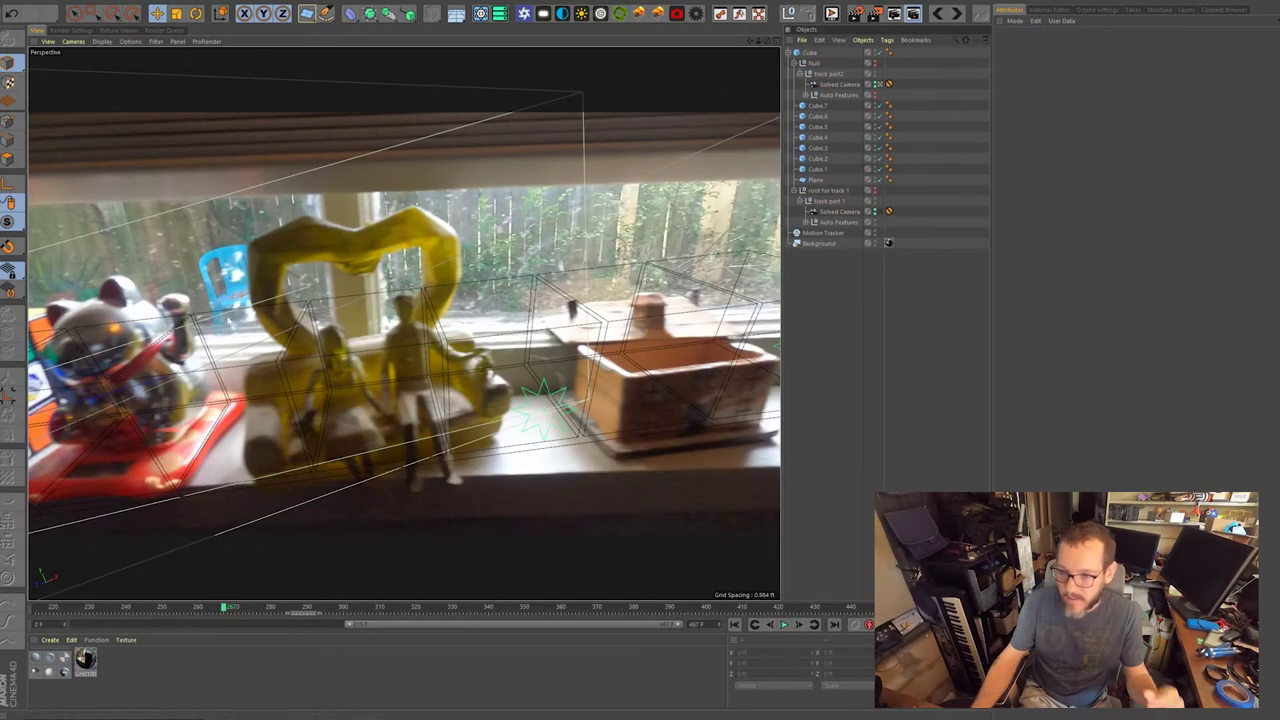
# Rename track part2's camera to Solved Camera 2 and track part 1's camera to Solved Camera 1.
pyautogui.doubleClick(840, 84)
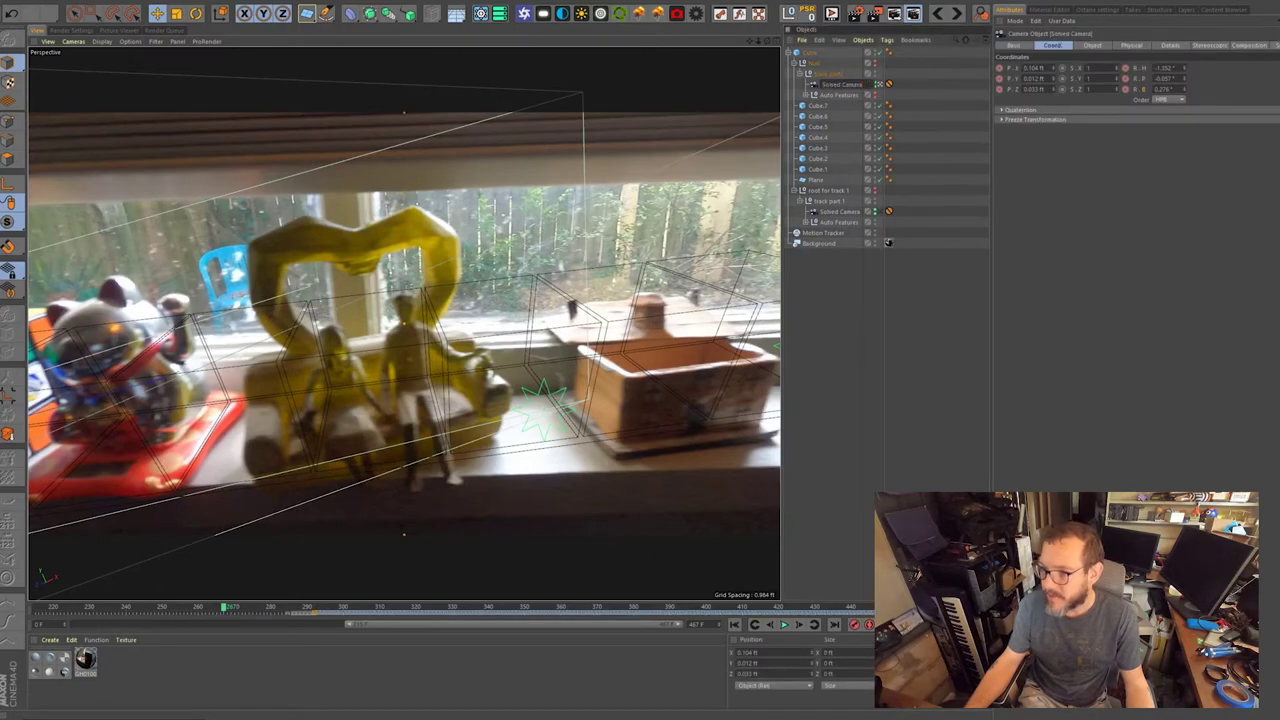
pyautogui.press('Return')
pyautogui.doubleClick(843, 211)
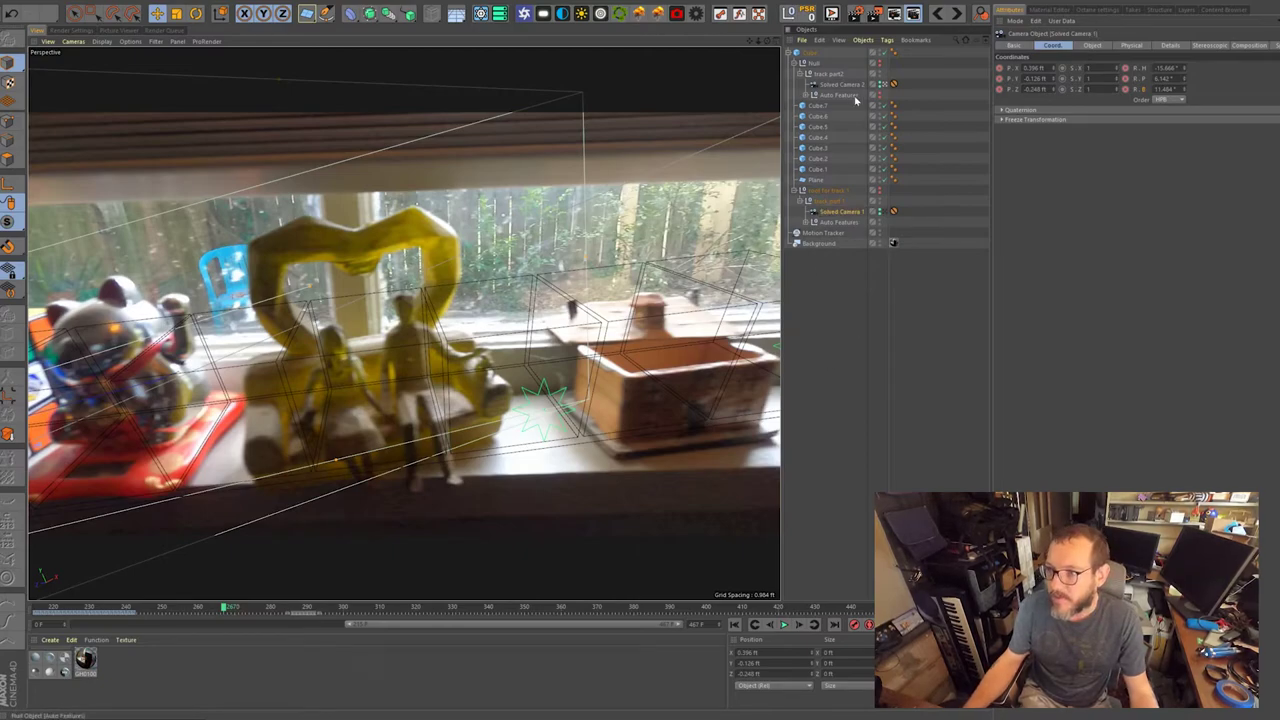
# Create a Camera Morph from both solved cameras, with Solved Camera 1 as Camera 1 and Solved Camera 2 as Camera 2.
pyautogui.click(48, 2)
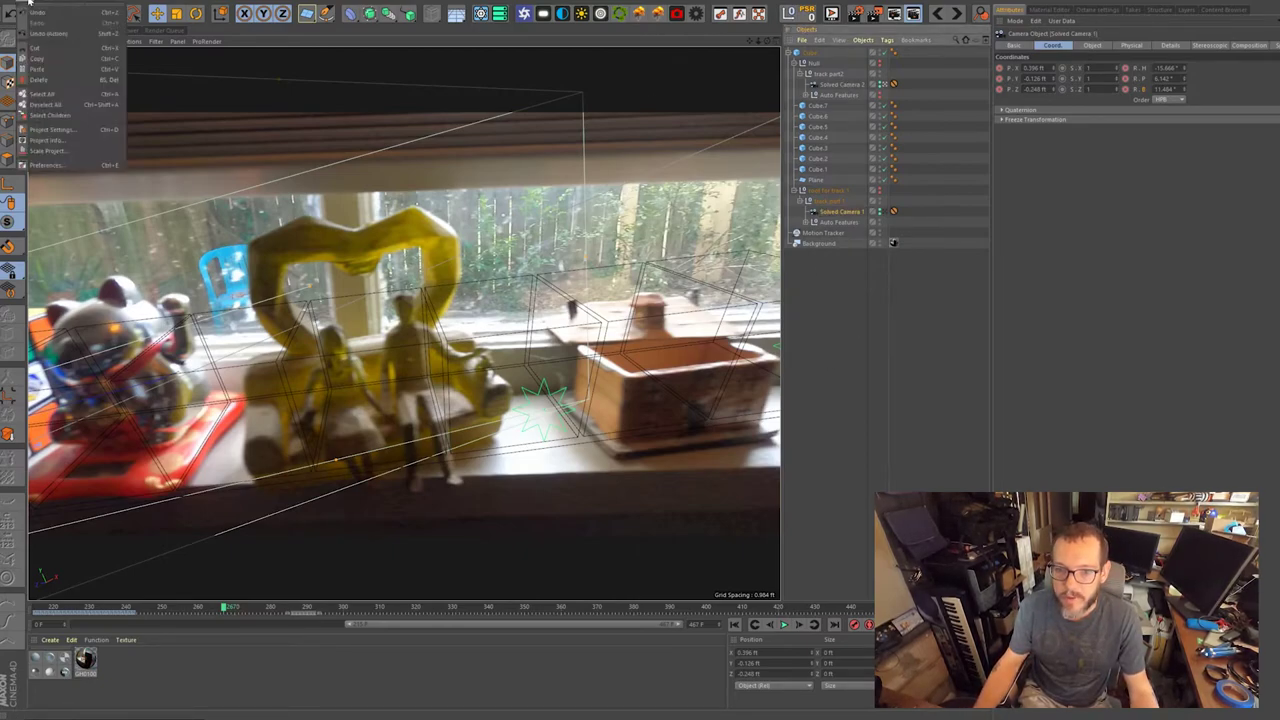
pyautogui.moveTo(58, 112)
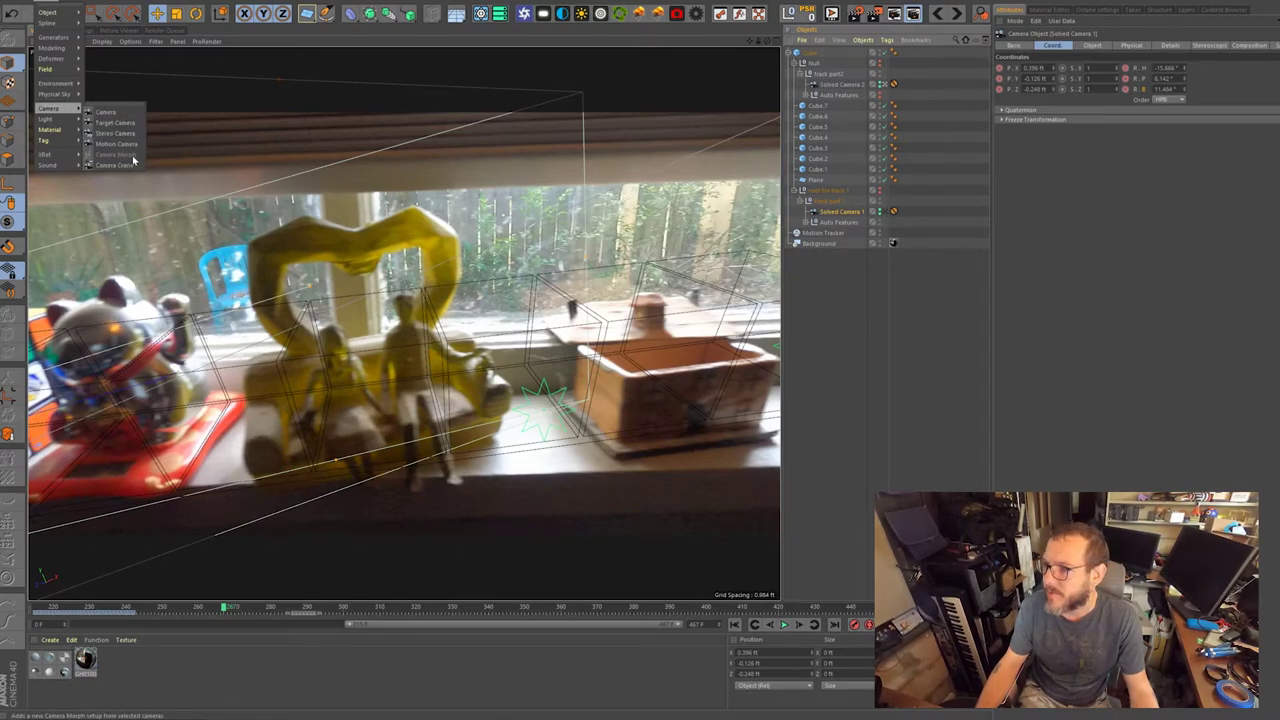
pyautogui.click(893, 190)
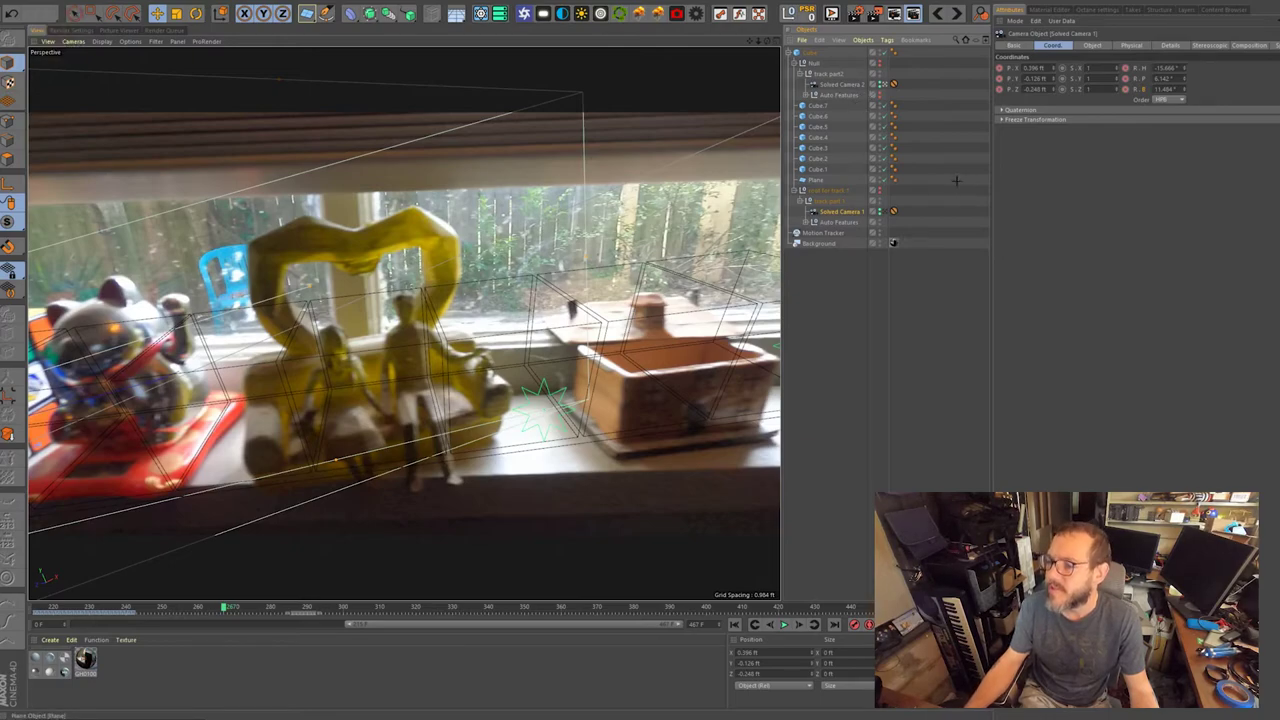
pyautogui.keyDown('ctrl'); pyautogui.click(843, 85); pyautogui.keyUp('ctrl')
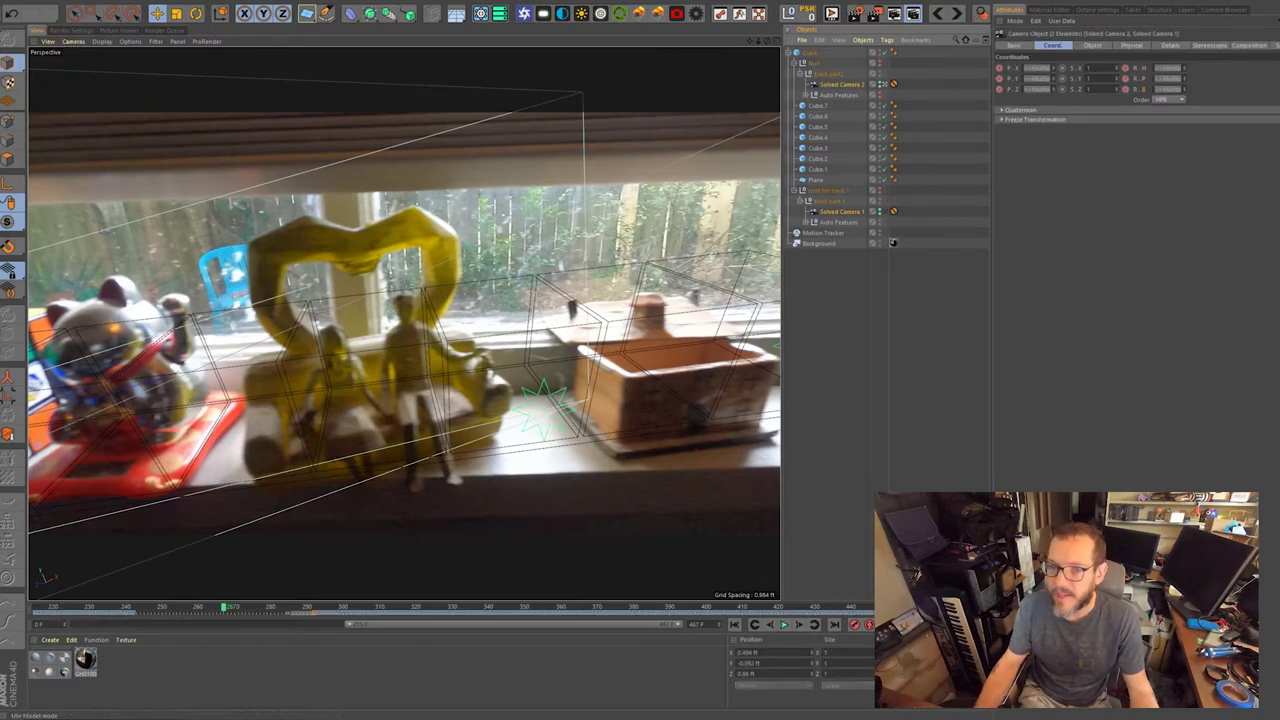
pyautogui.click(50, 3)
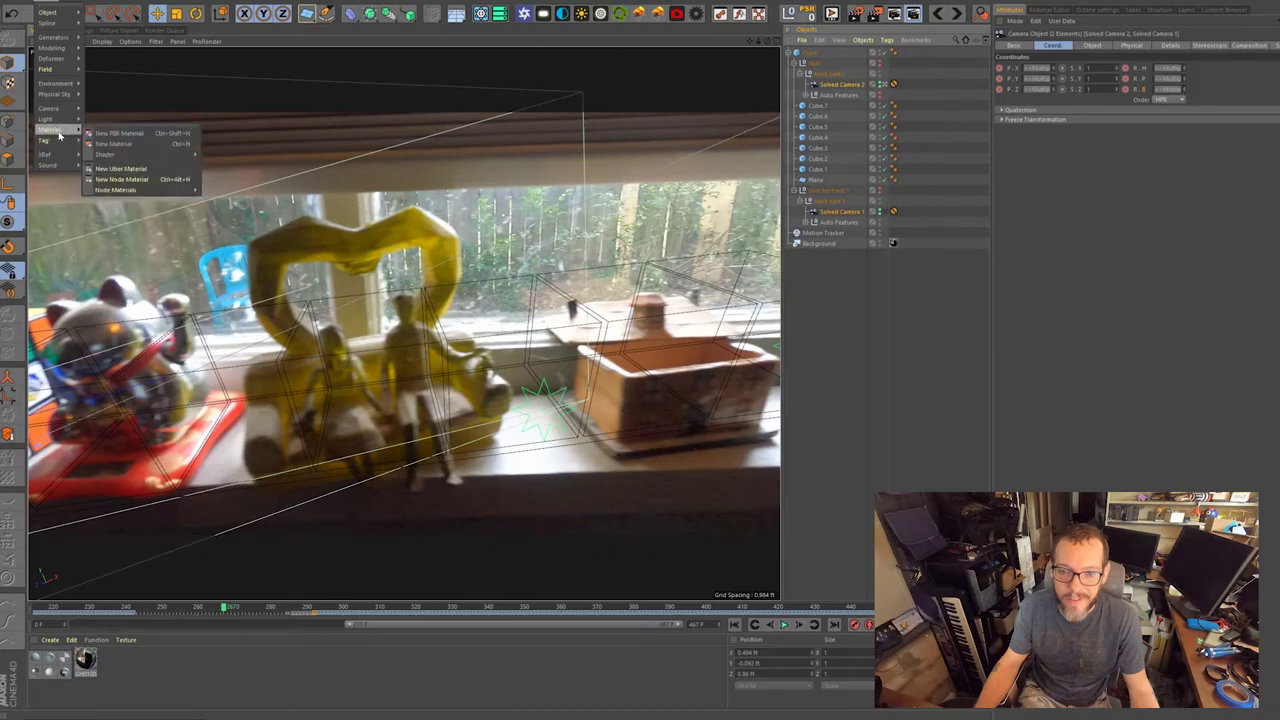
pyautogui.moveTo(52, 113)
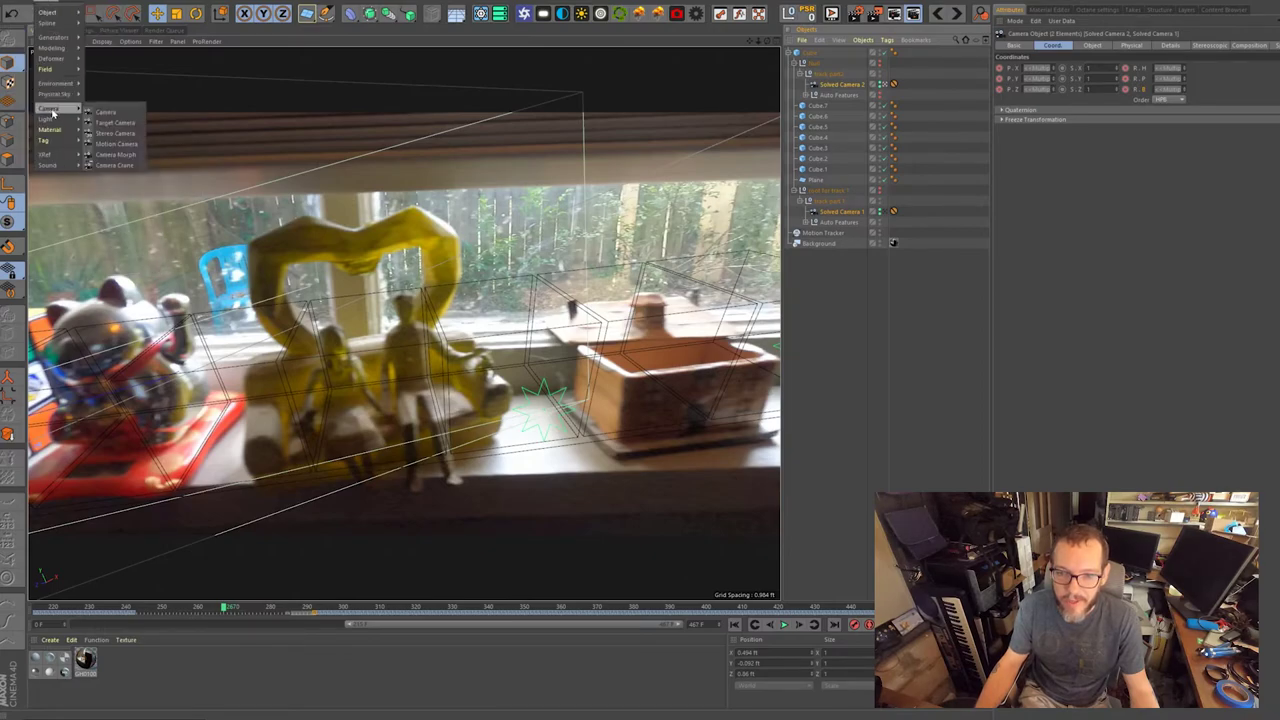
pyautogui.click(115, 154)
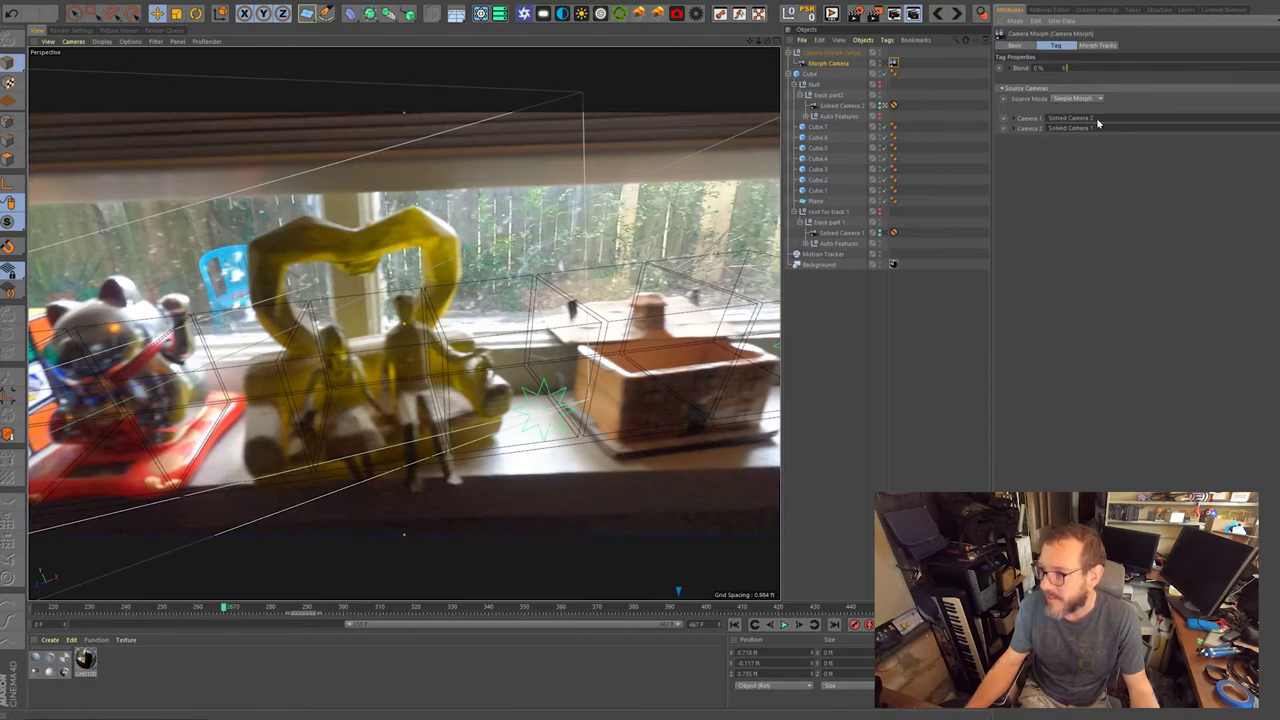
pyautogui.moveTo(838, 231); pyautogui.dragTo(991, 164)
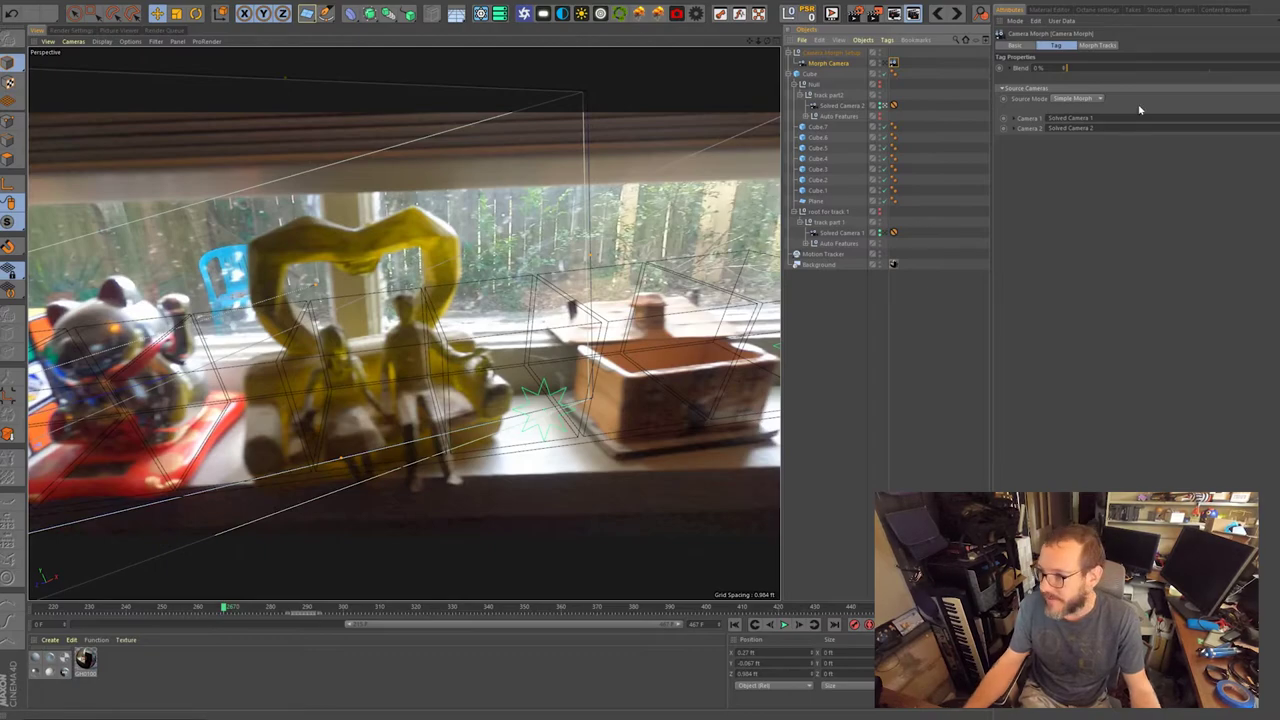
# Examine the Morph Camera's position relative to both solved cameras and the cube row at 0% Blend.
pyautogui.moveTo(1072, 68)
pyautogui.mouseDown()
pyautogui.moveTo(1260, 68)
pyautogui.moveTo(1062, 70)
pyautogui.mouseUp()
pyautogui.middleClick(357, 286)
pyautogui.middleClick(252, 345)
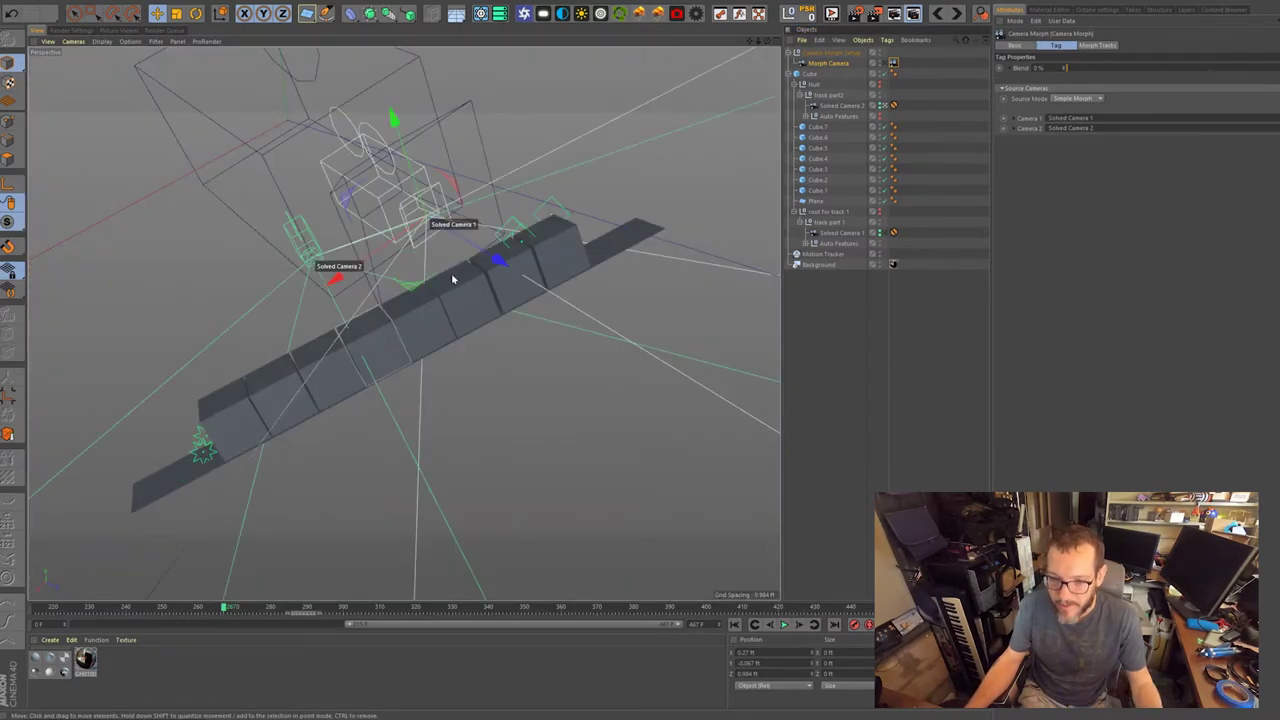
pyautogui.scroll(4, 425, 218)
pyautogui.keyDown('alt'); pyautogui.moveTo(425, 218); pyautogui.dragTo(422, 287); pyautogui.keyUp('alt')
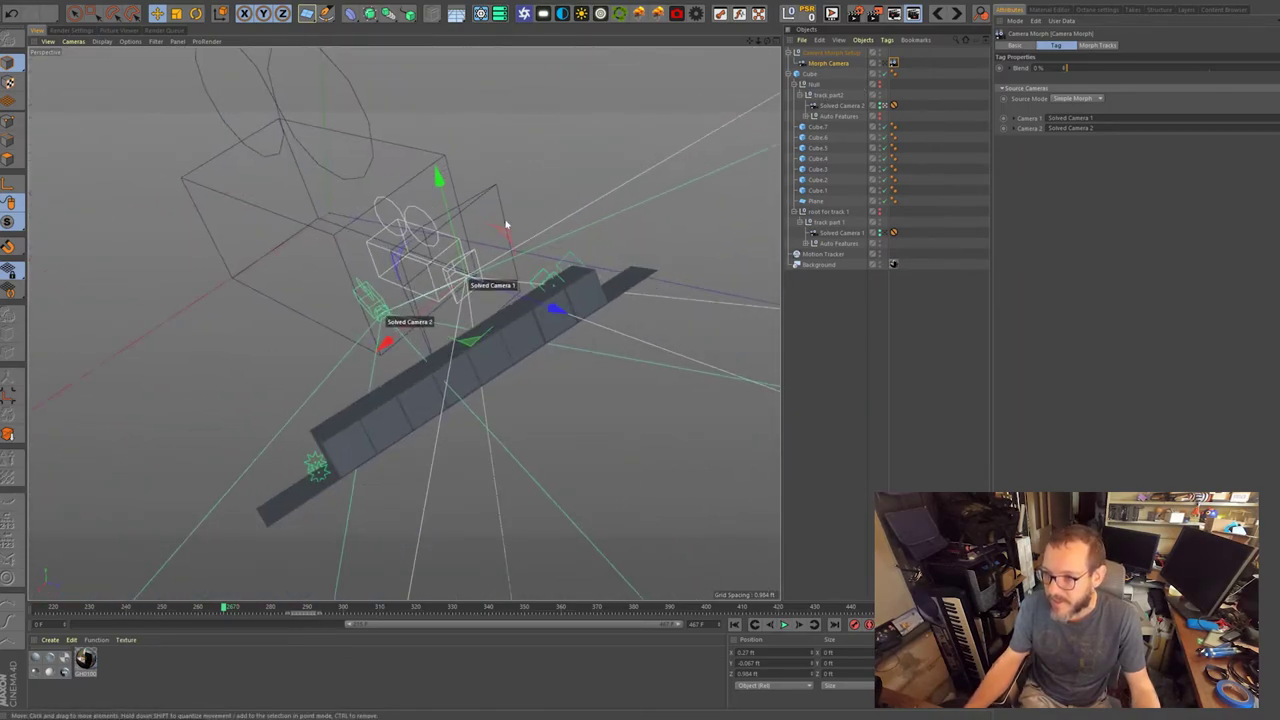
pyautogui.keyDown('alt'); pyautogui.moveTo(506, 225); pyautogui.dragTo(530, 205); pyautogui.keyUp('alt')
pyautogui.keyDown('alt'); pyautogui.moveTo(444, 352); pyautogui.dragTo(526, 362, button='right'); pyautogui.keyUp('alt')
pyautogui.keyDown('alt'); pyautogui.moveTo(451, 377); pyautogui.dragTo(548, 318); pyautogui.keyUp('alt')
pyautogui.middleClick(443, 281)
pyautogui.middleClick(230, 197)
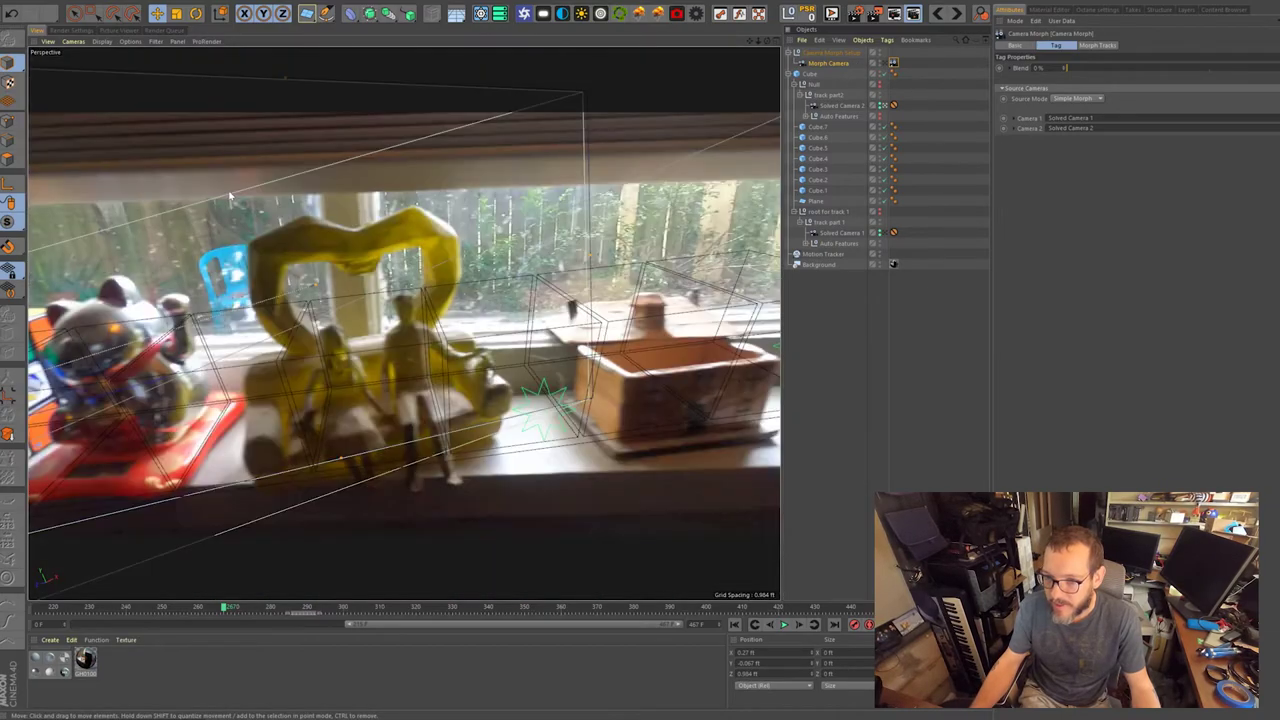
# Compare the focal lengths of Solved Camera 2, Solved Camera 1 and the Morph Camera while scrubbing between frames 215 and 242.
pyautogui.click(852, 105)
pyautogui.click(1090, 46)
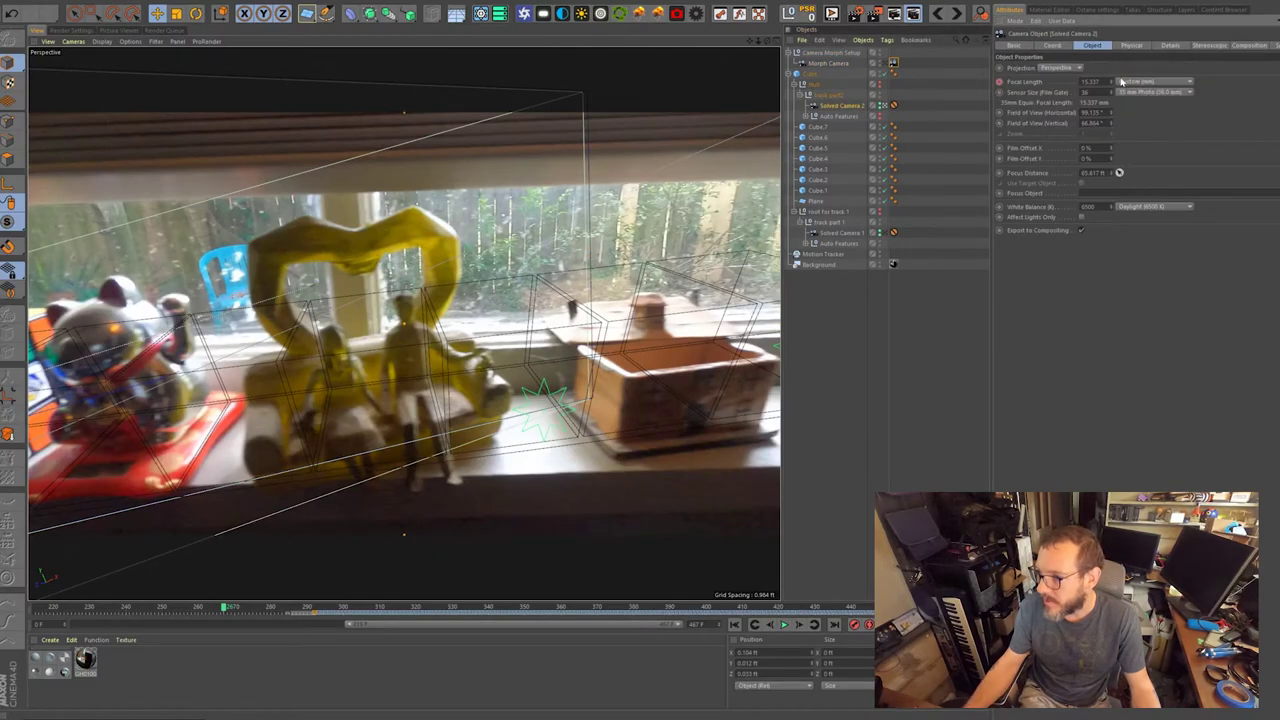
pyautogui.moveTo(263, 612); pyautogui.dragTo(8, 614)
pyautogui.click(850, 233)
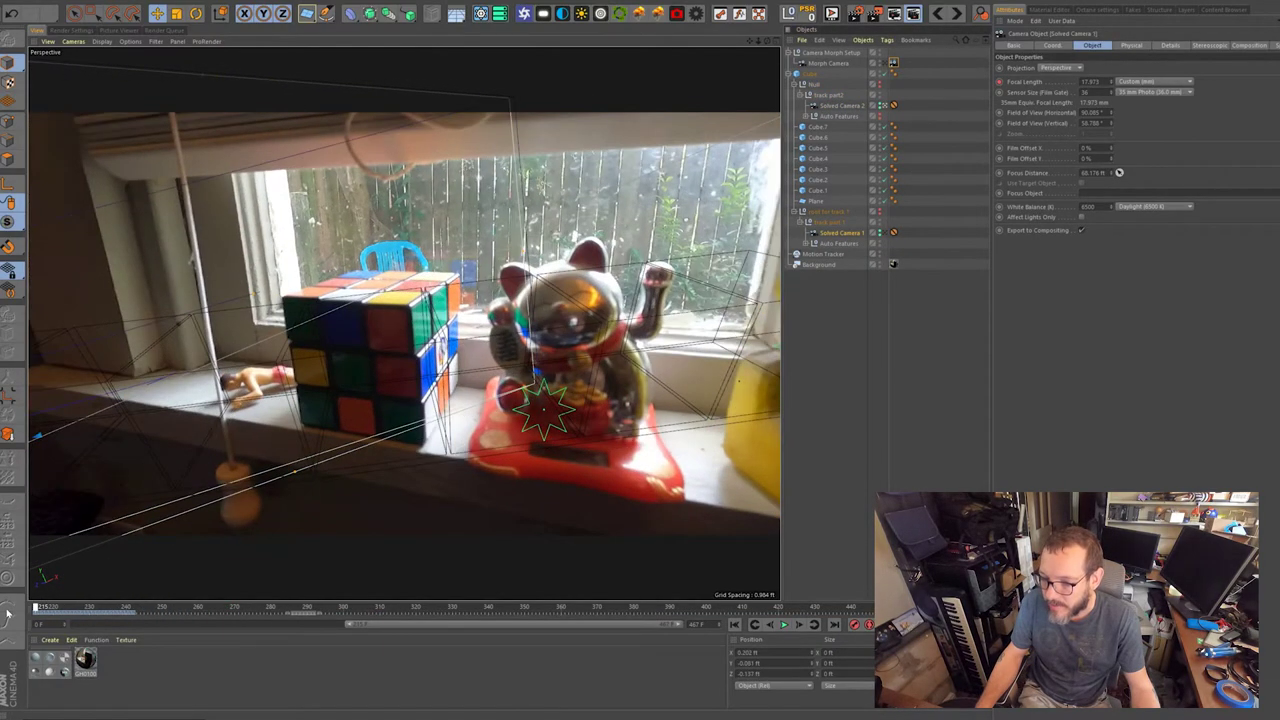
pyautogui.click(830, 65)
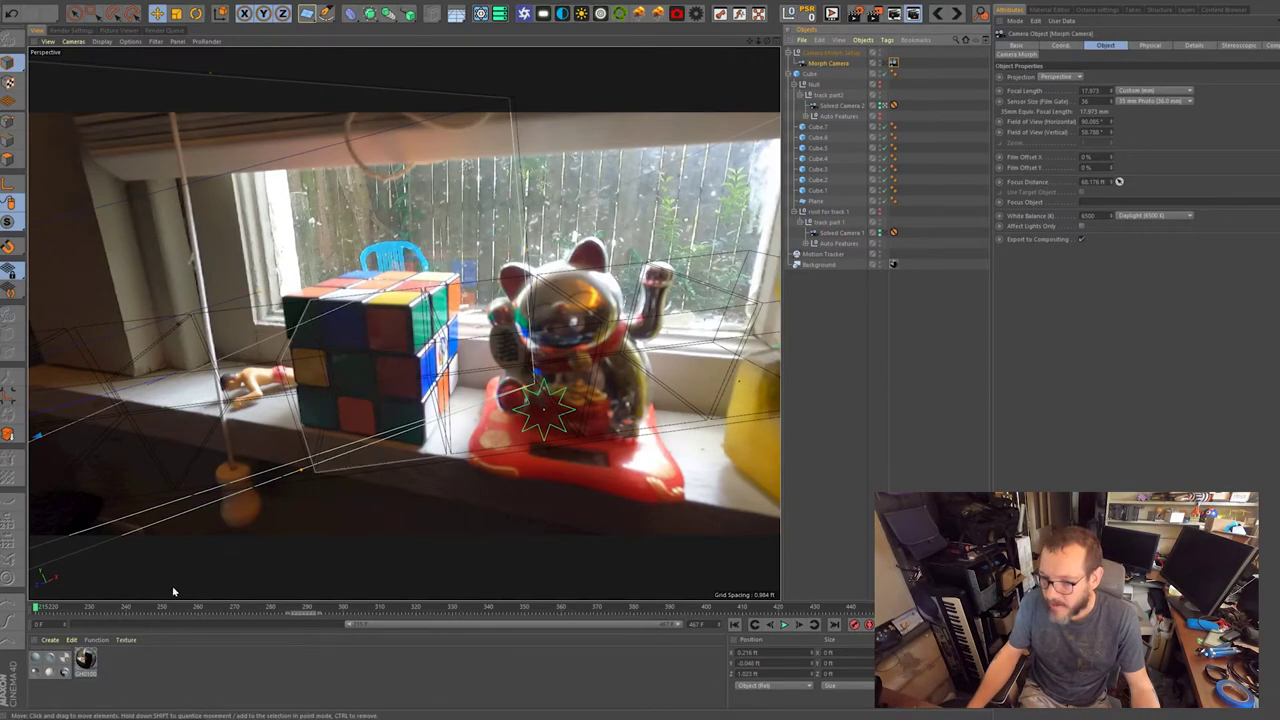
pyautogui.moveTo(51, 612); pyautogui.dragTo(132, 610)
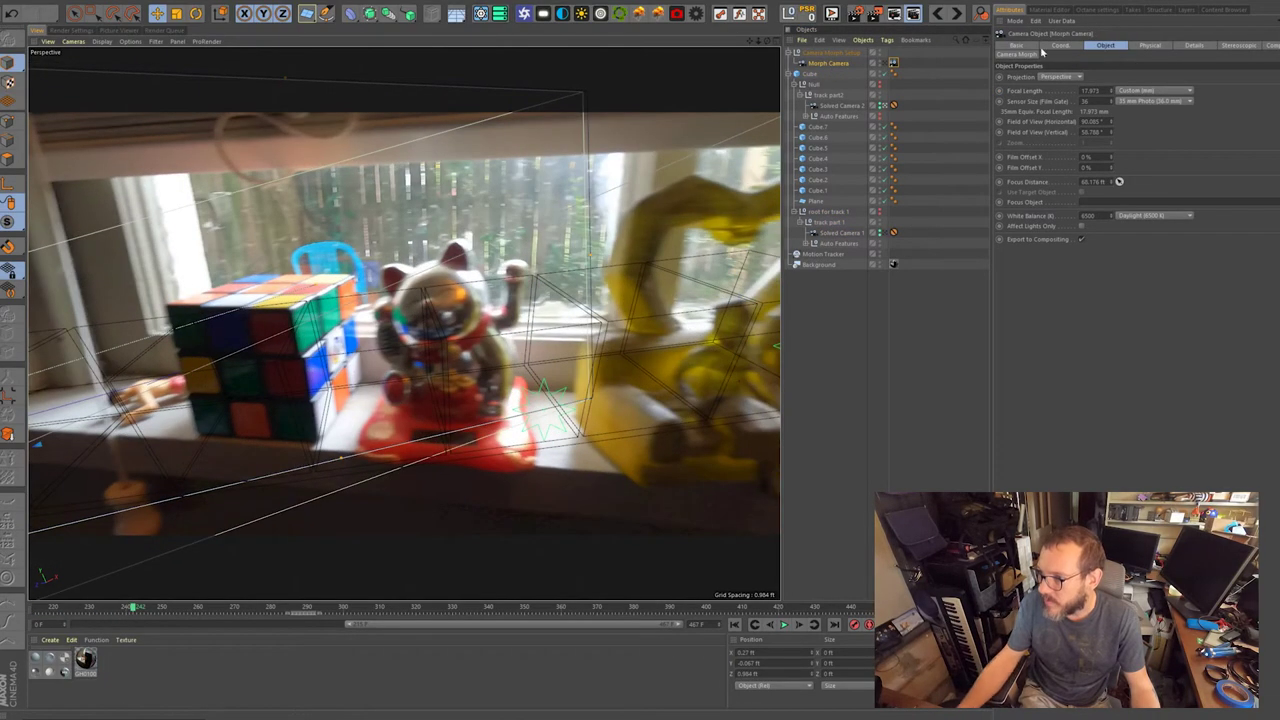
# Test how raising the Camera Morph Blend affects the Morph Camera's focal length, and return the Blend to 0%.
pyautogui.click(893, 64)
pyautogui.moveTo(1066, 68); pyautogui.dragTo(968, 68)
pyautogui.click(843, 65)
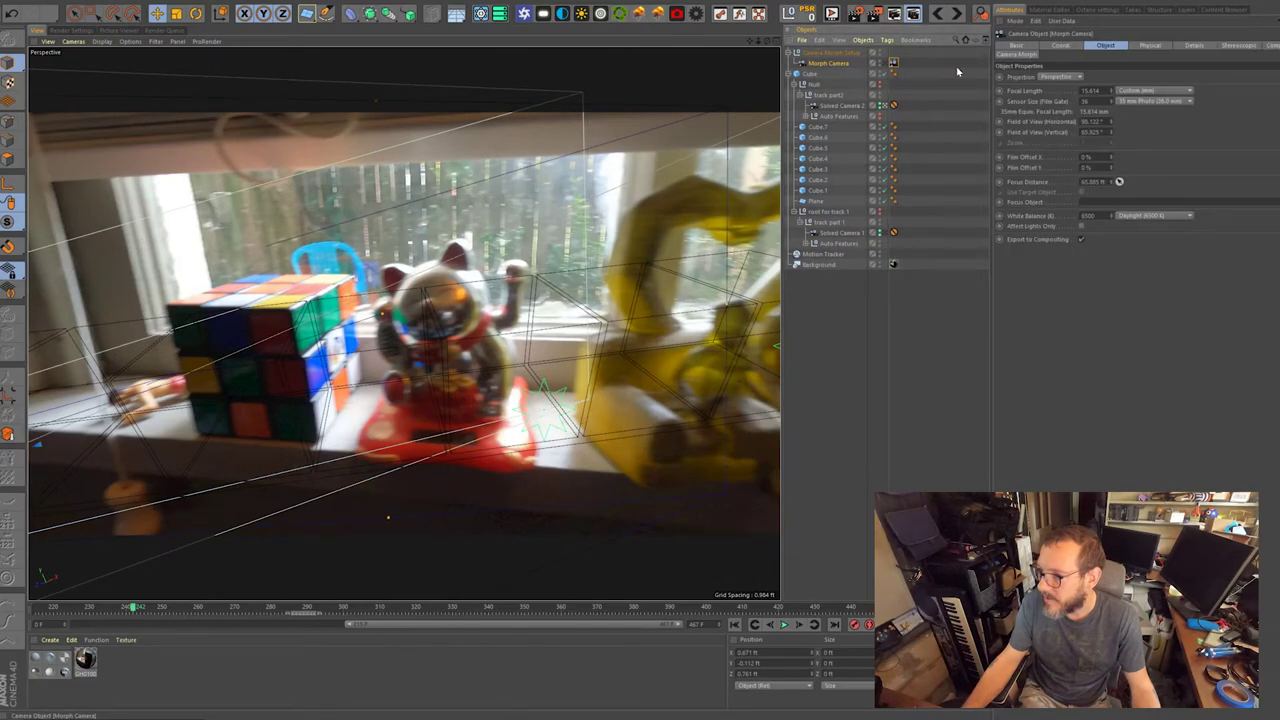
pyautogui.click(894, 64)
pyautogui.moveTo(1090, 70); pyautogui.dragTo(1006, 69)
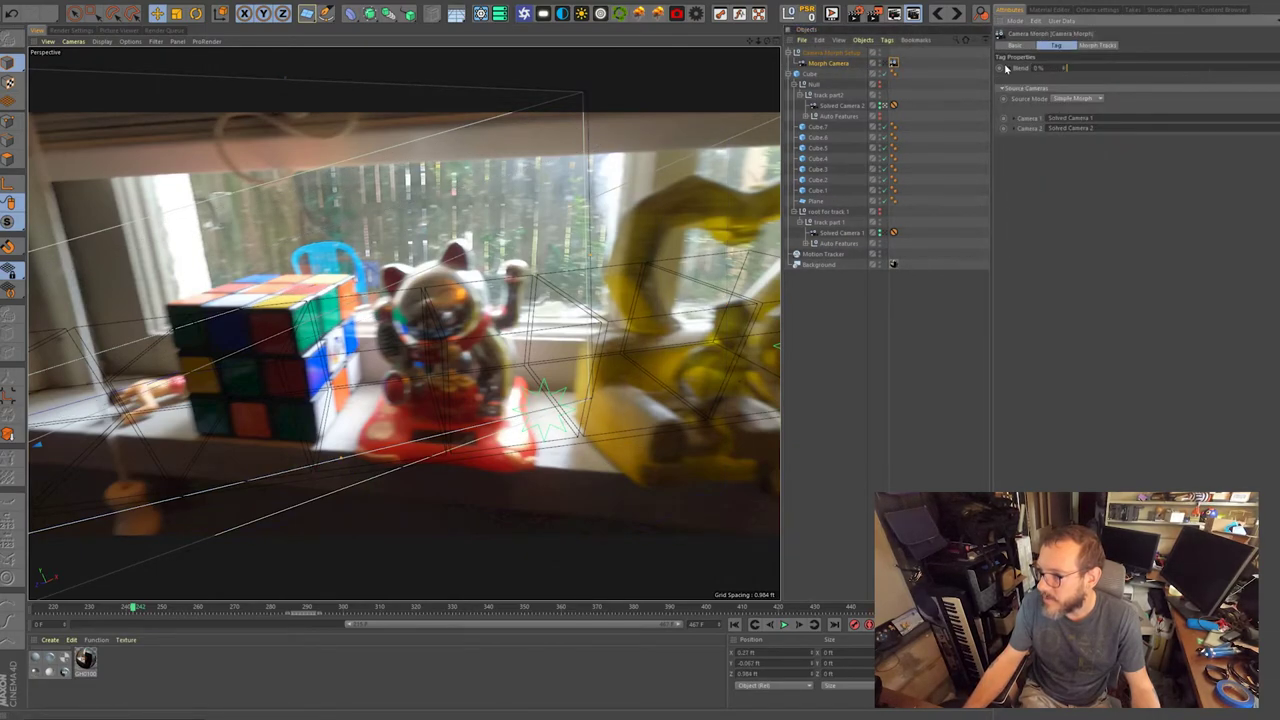
pyautogui.click(846, 65)
pyautogui.click(893, 63)
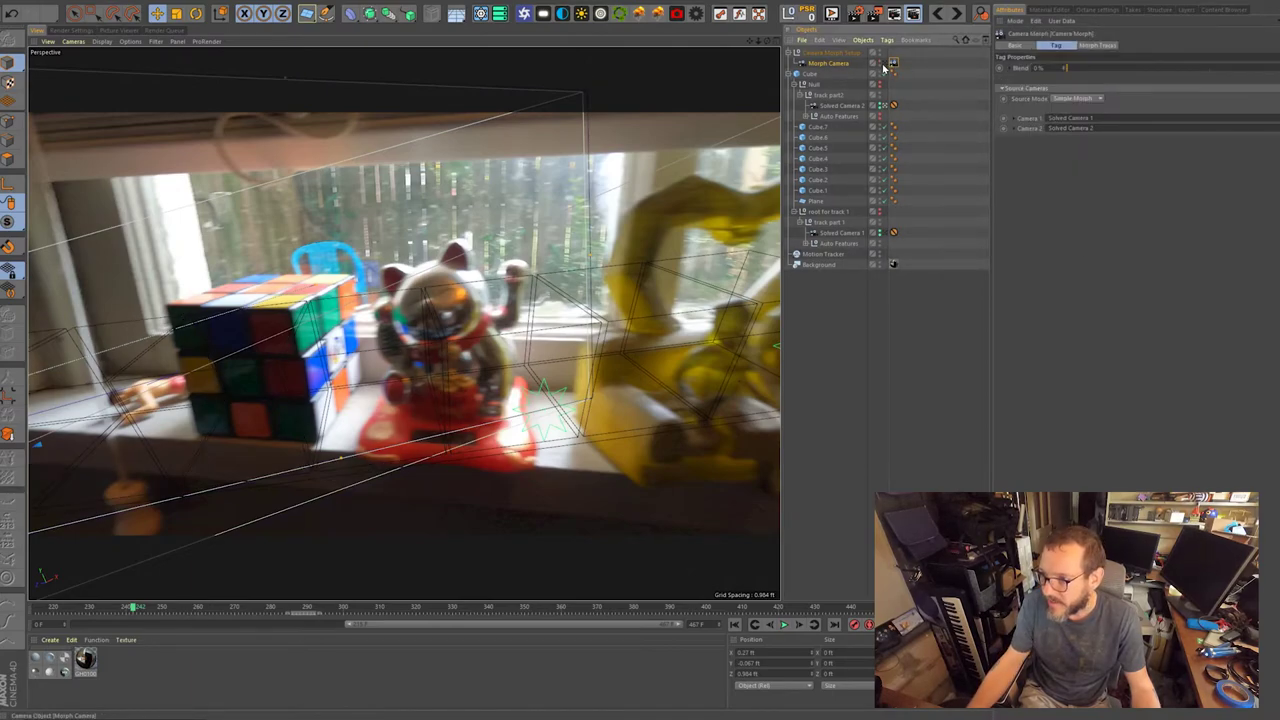
# Look through the Morph Camera, check its track from frame 215 to 242, and keyframe the Blend at 0% on frame 242.
pyautogui.click(884, 64)
pyautogui.middleClick(246, 357)
pyautogui.middleClick(178, 177)
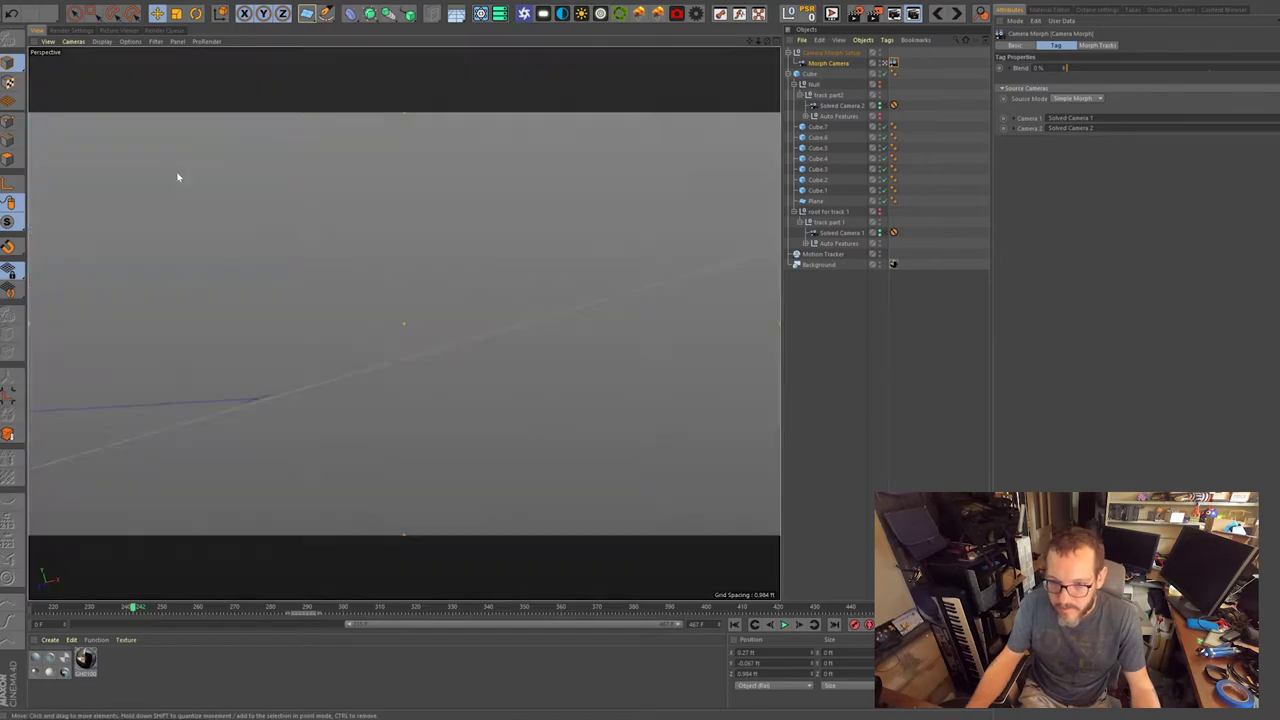
pyautogui.moveTo(130, 612); pyautogui.dragTo(36, 608)
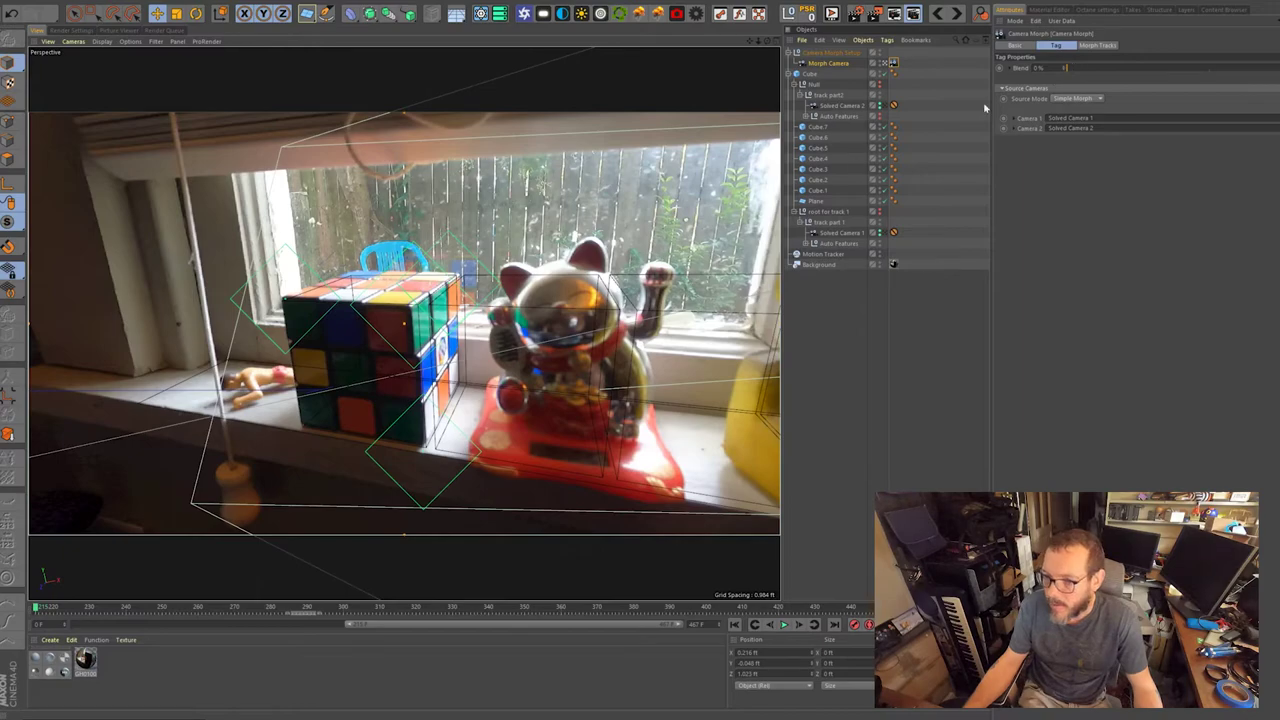
pyautogui.moveTo(38, 608); pyautogui.dragTo(135, 608)
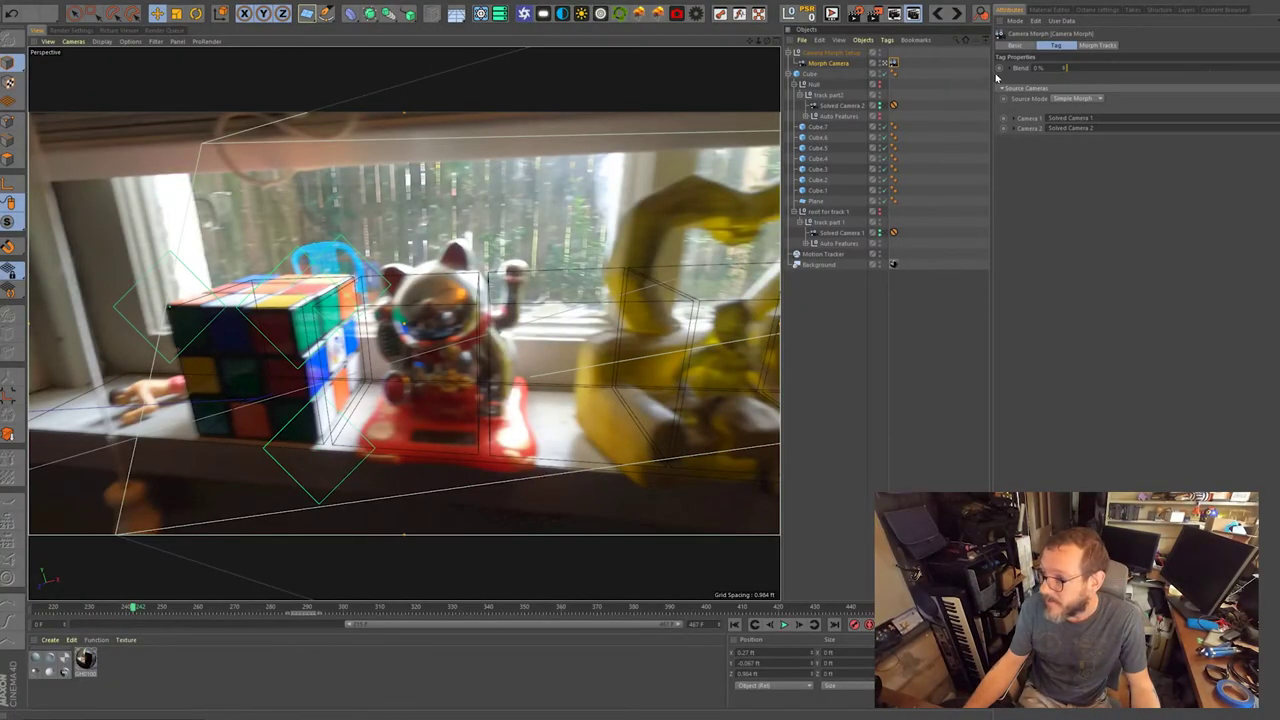
pyautogui.click(1000, 69)
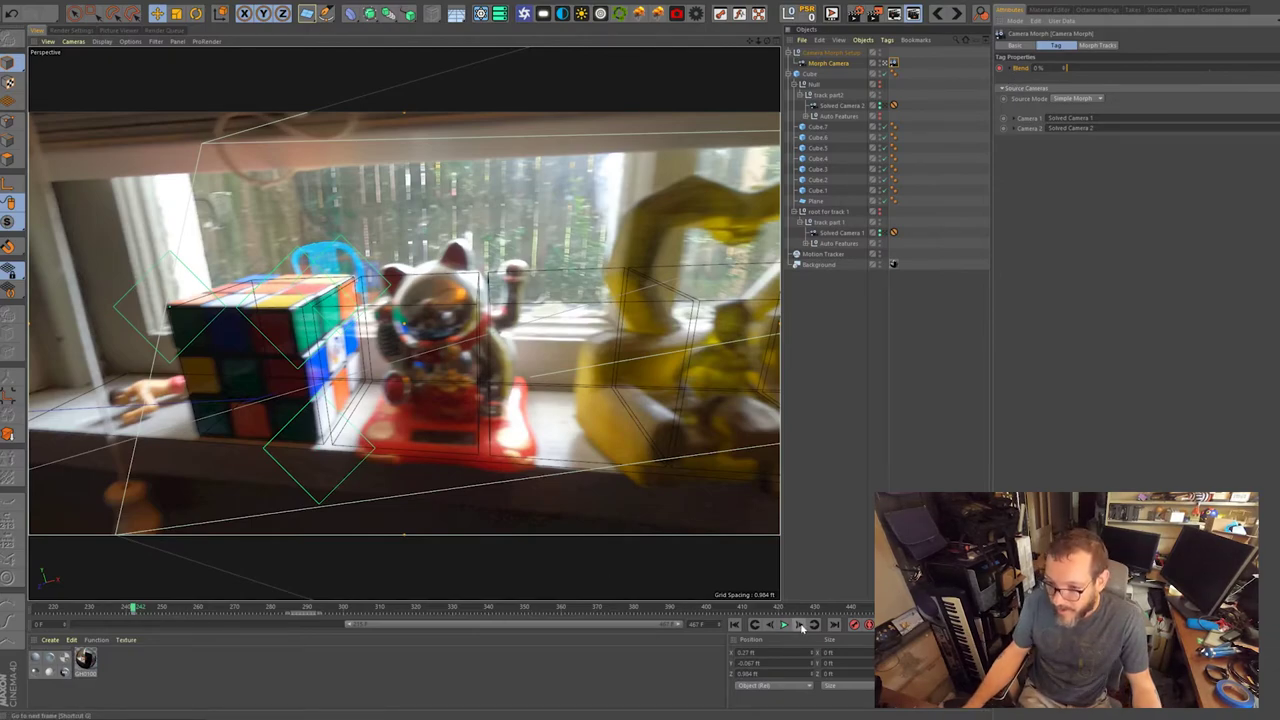
# Set the Camera Morph Blend to 100% at frame 292, where Solved Camera 2's tracked frames begin.
pyautogui.moveTo(135, 610); pyautogui.dragTo(224, 608)
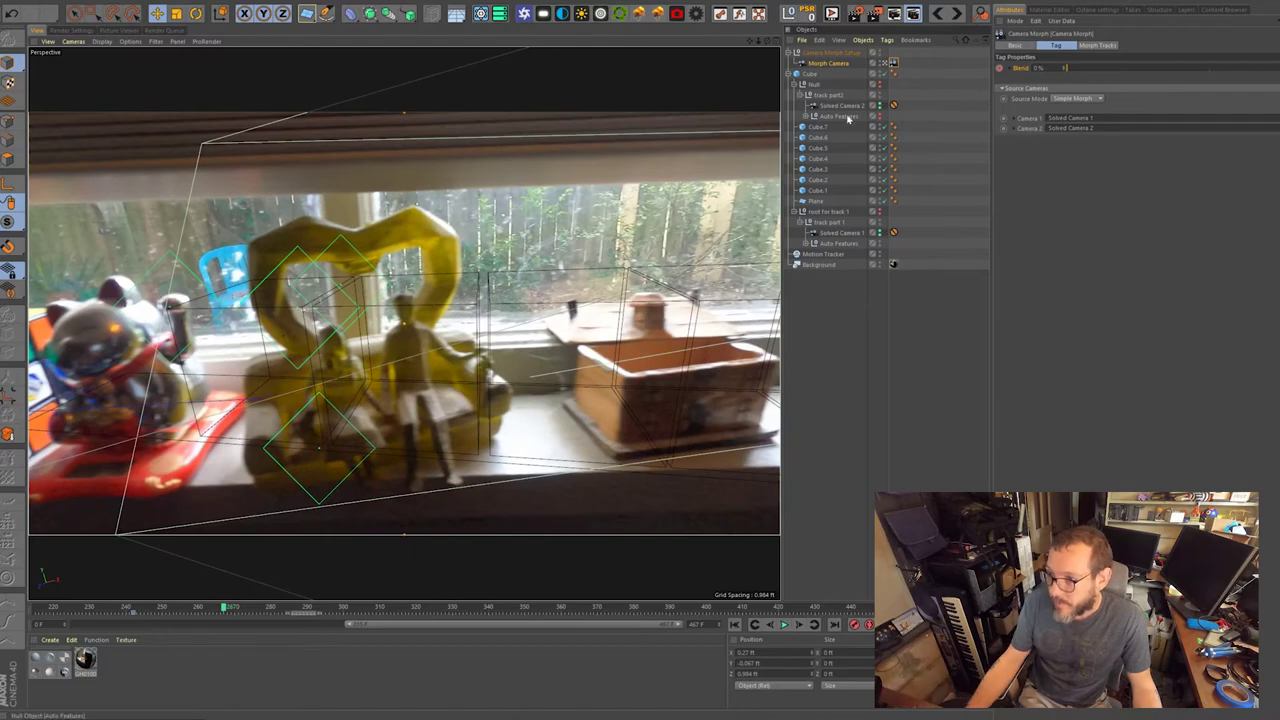
pyautogui.click(856, 106)
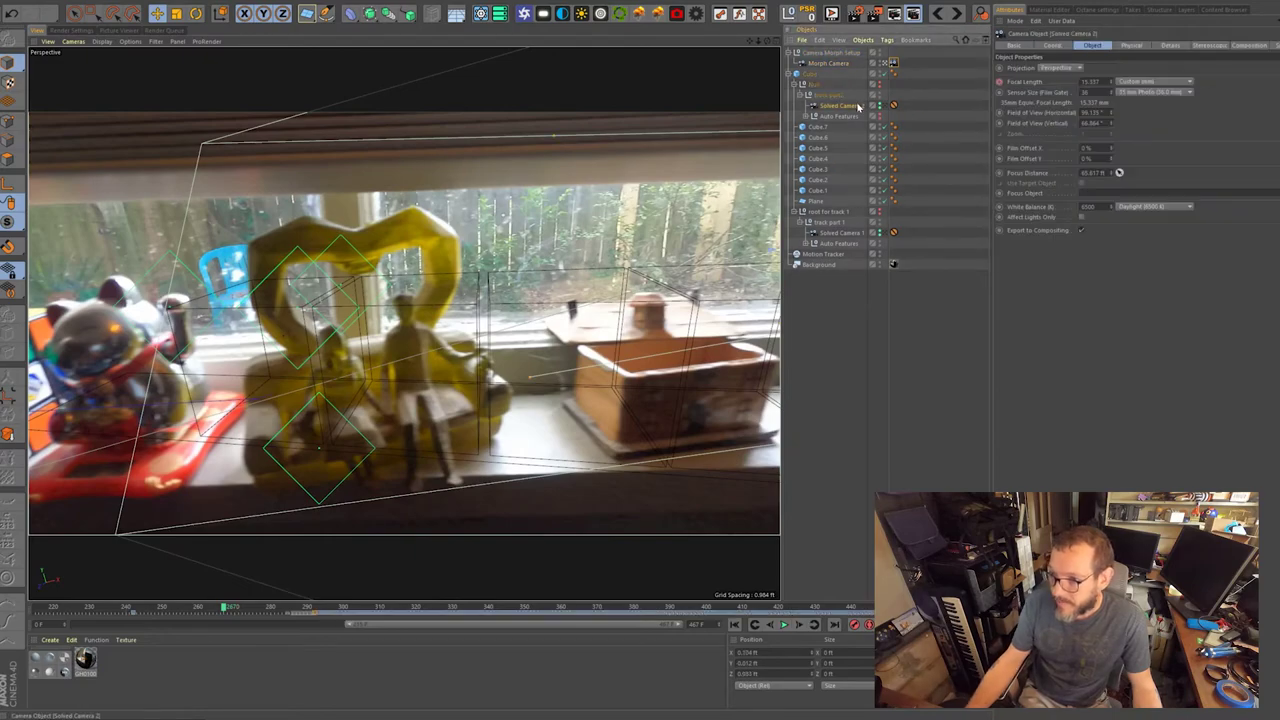
pyautogui.click(313, 608)
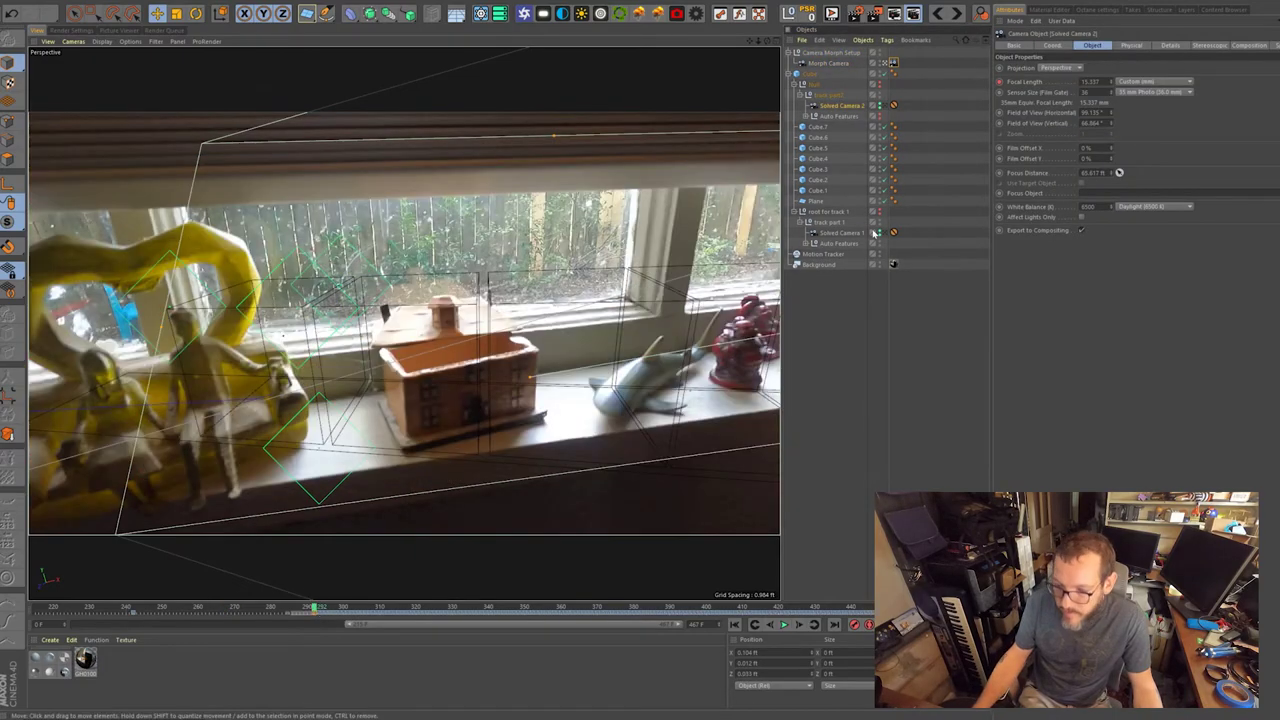
pyautogui.click(837, 66)
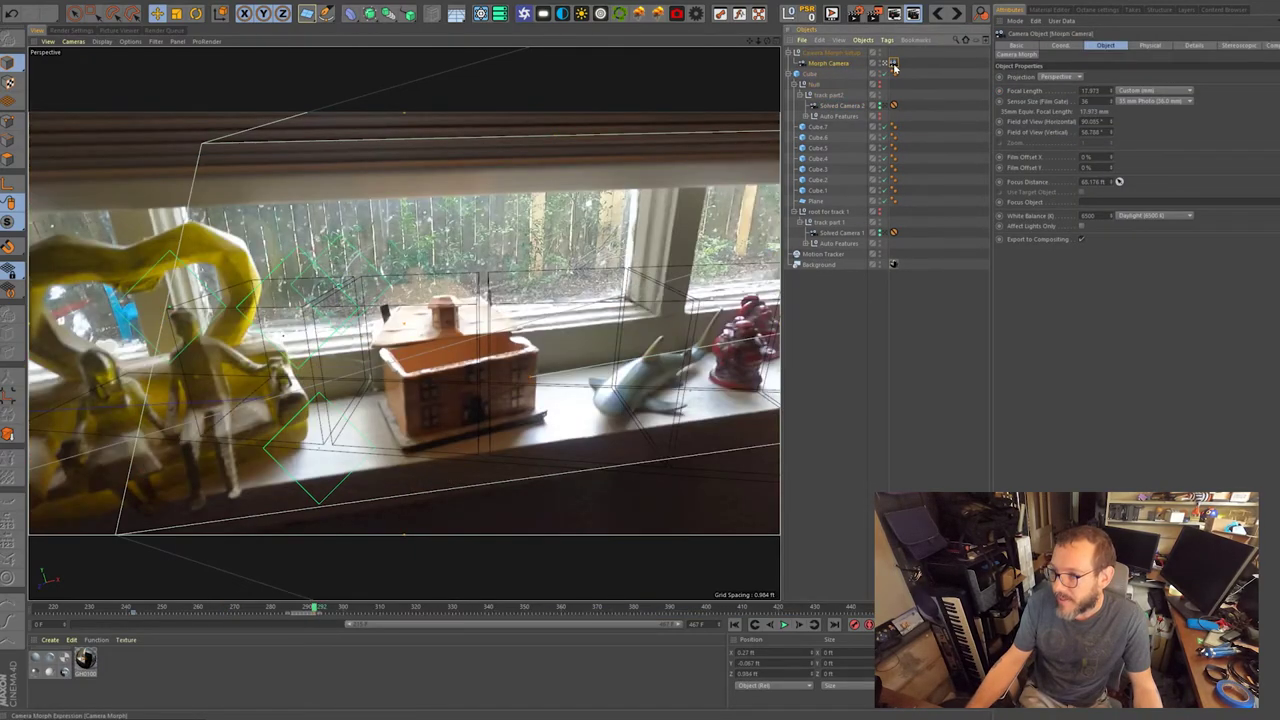
pyautogui.click(892, 63)
pyautogui.moveTo(1075, 69); pyautogui.dragTo(1260, 71)
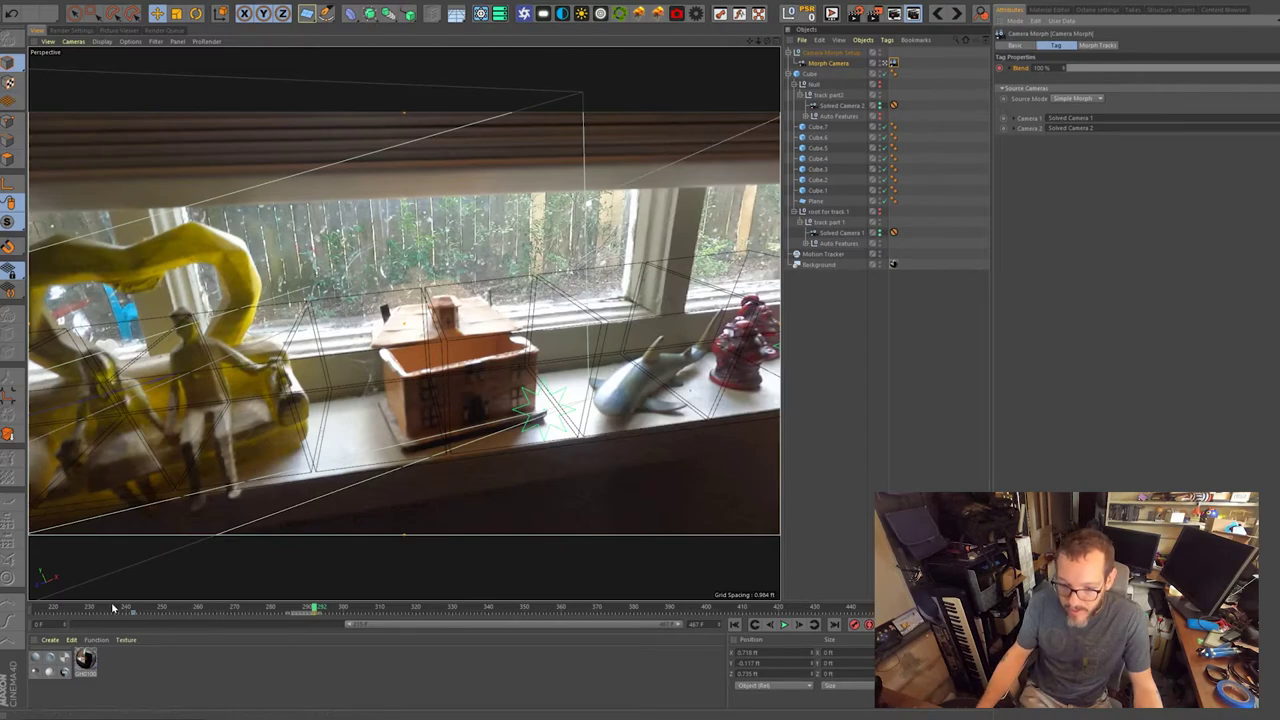
# Expand the Camera Morph's Blend property to show its Blend Curve.
pyautogui.rightClick(1019, 70)
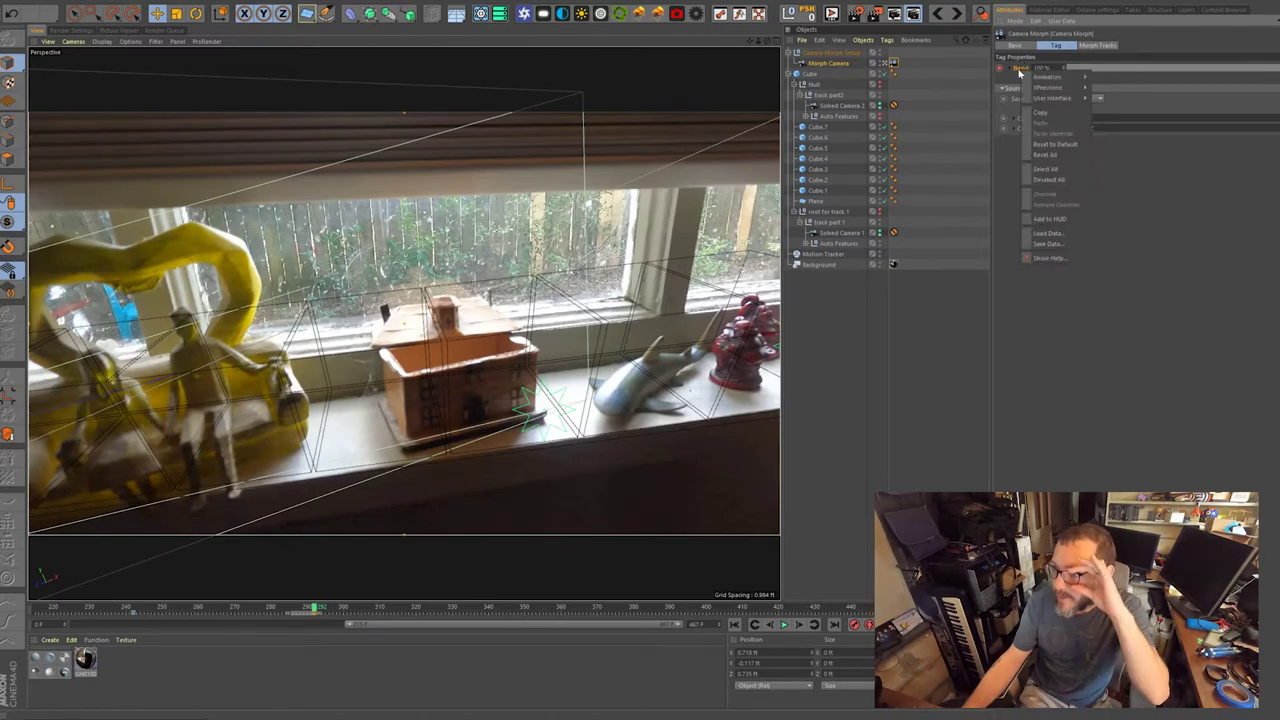
pyautogui.click(1155, 182)
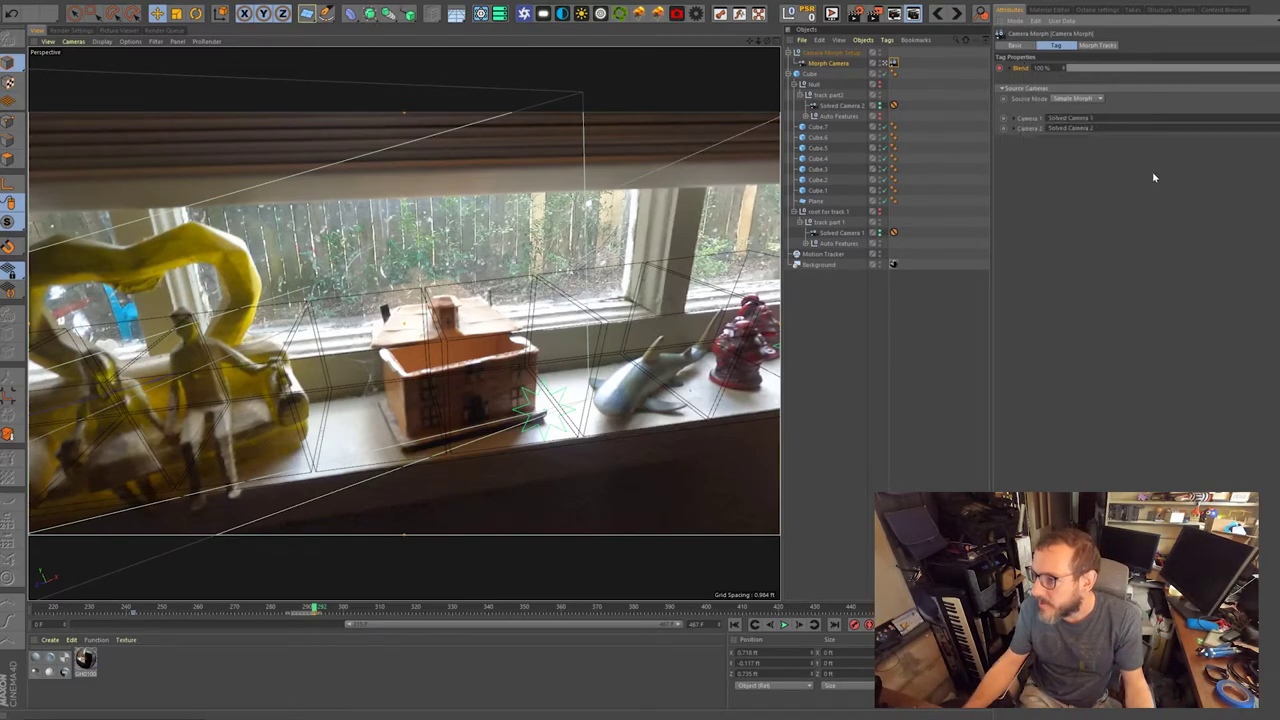
pyautogui.click(1006, 69)
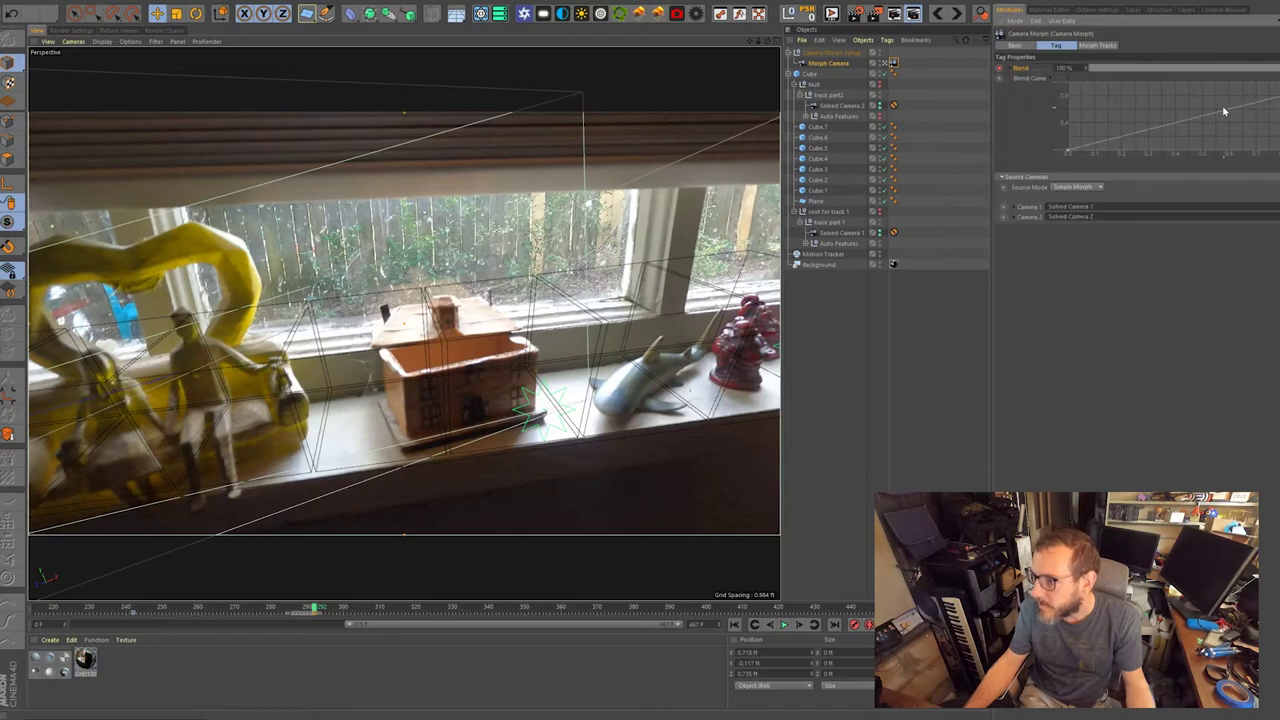
# Add a point near the start of the Blend Curve and raise it to align the cubes with the footage around frame 250.
pyautogui.moveTo(100, 610); pyautogui.dragTo(162, 612)
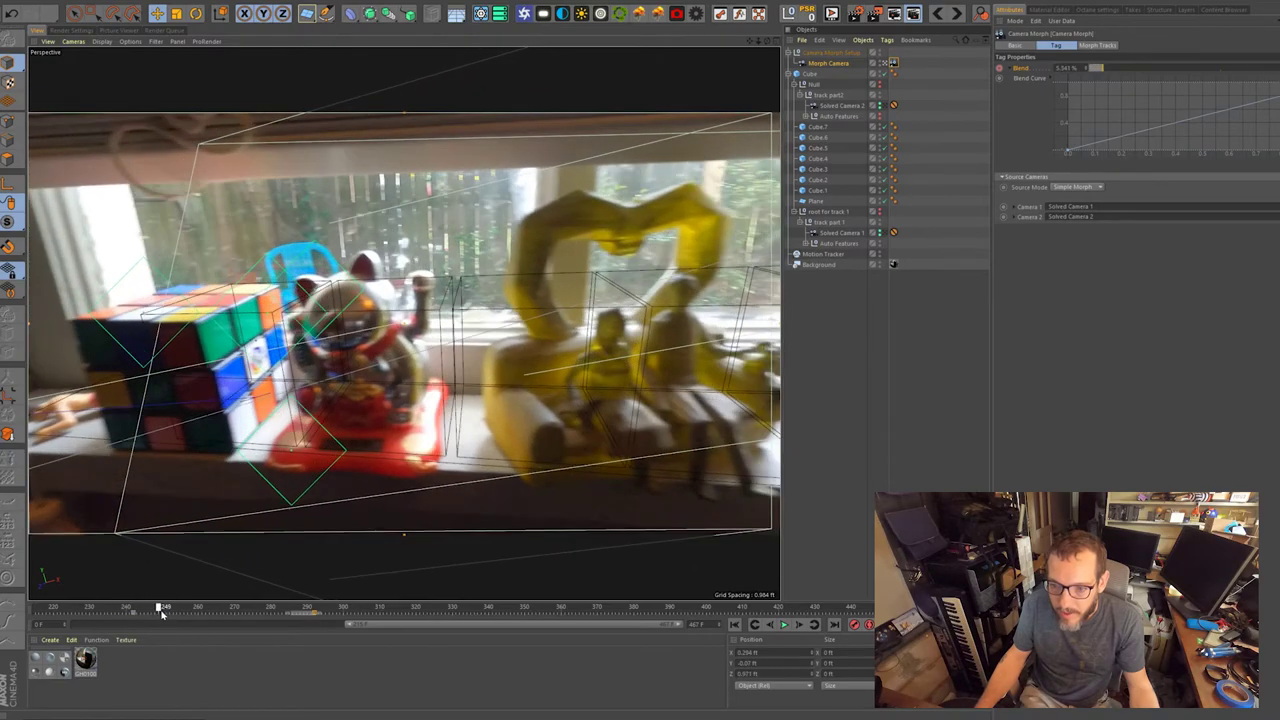
pyautogui.keyDown('ctrl'); pyautogui.click(1116, 139); pyautogui.keyUp('ctrl')
pyautogui.moveTo(1117, 141); pyautogui.dragTo(1111, 119)
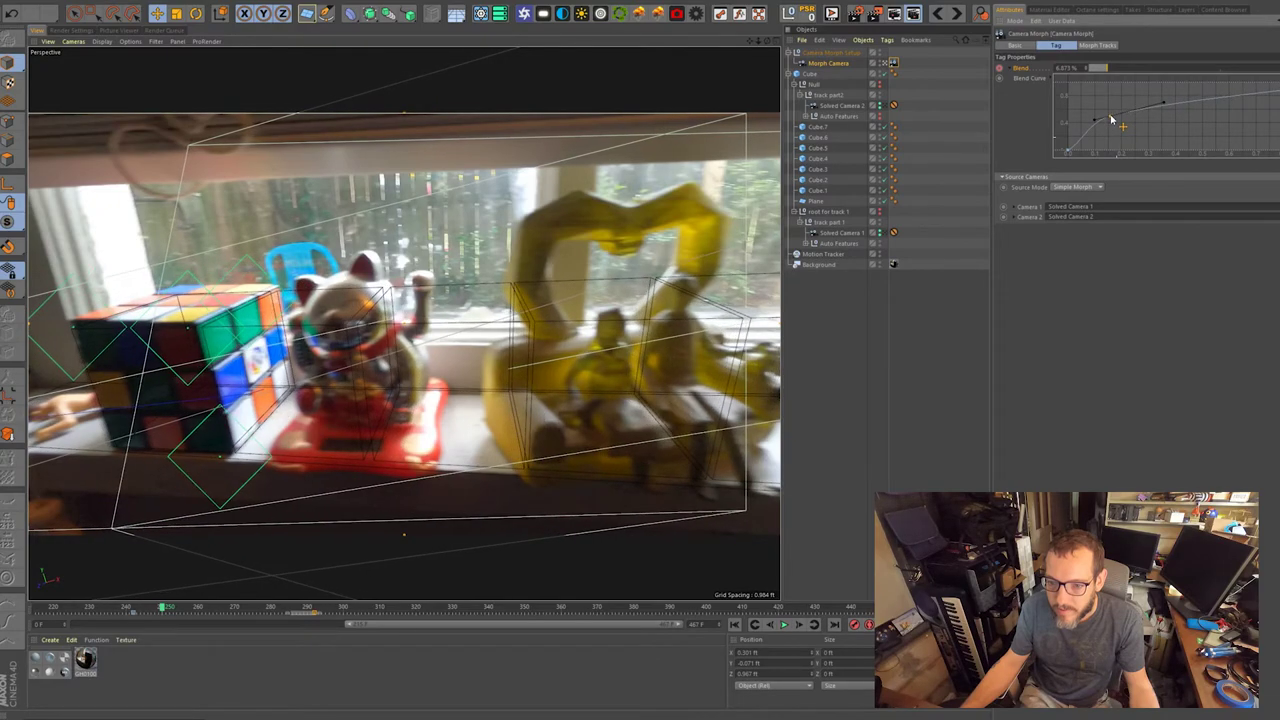
# Add a second Blend Curve point at frame 263, raise it slightly to match the footage, and check the morph through frame 292.
pyautogui.moveTo(166, 608); pyautogui.dragTo(211, 607)
pyautogui.click(1174, 106)
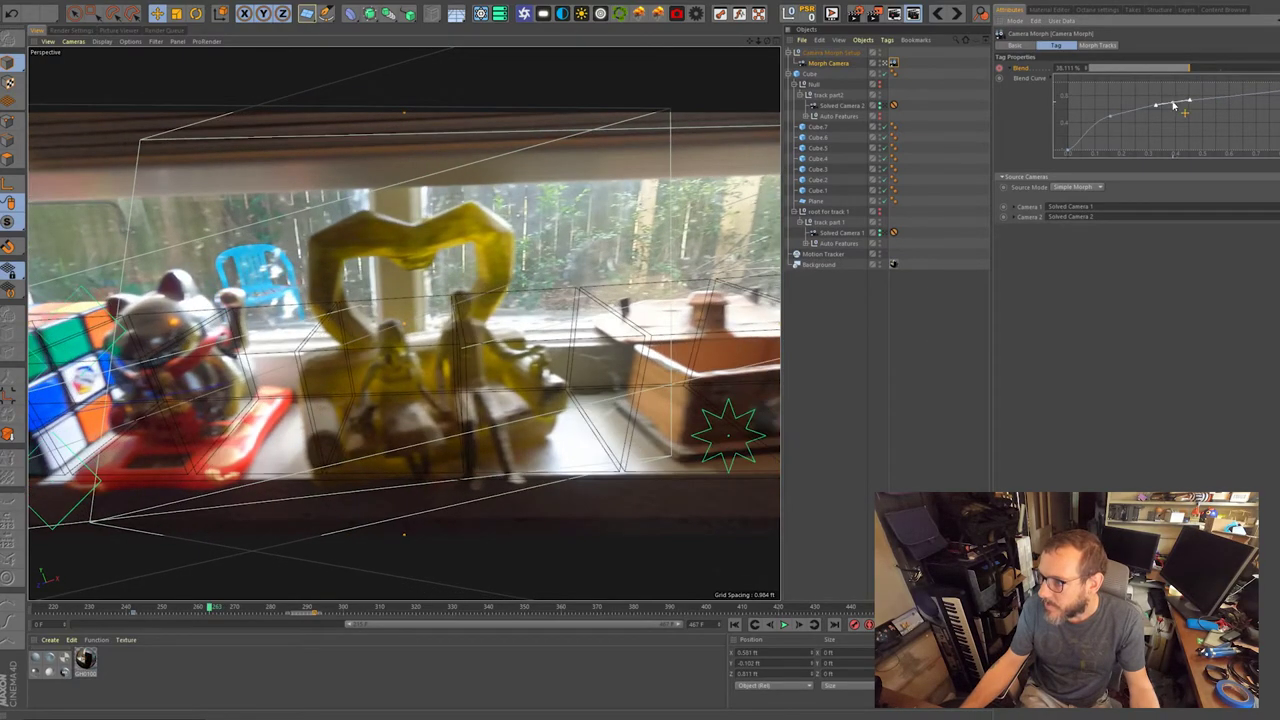
pyautogui.moveTo(1174, 104); pyautogui.dragTo(1173, 102)
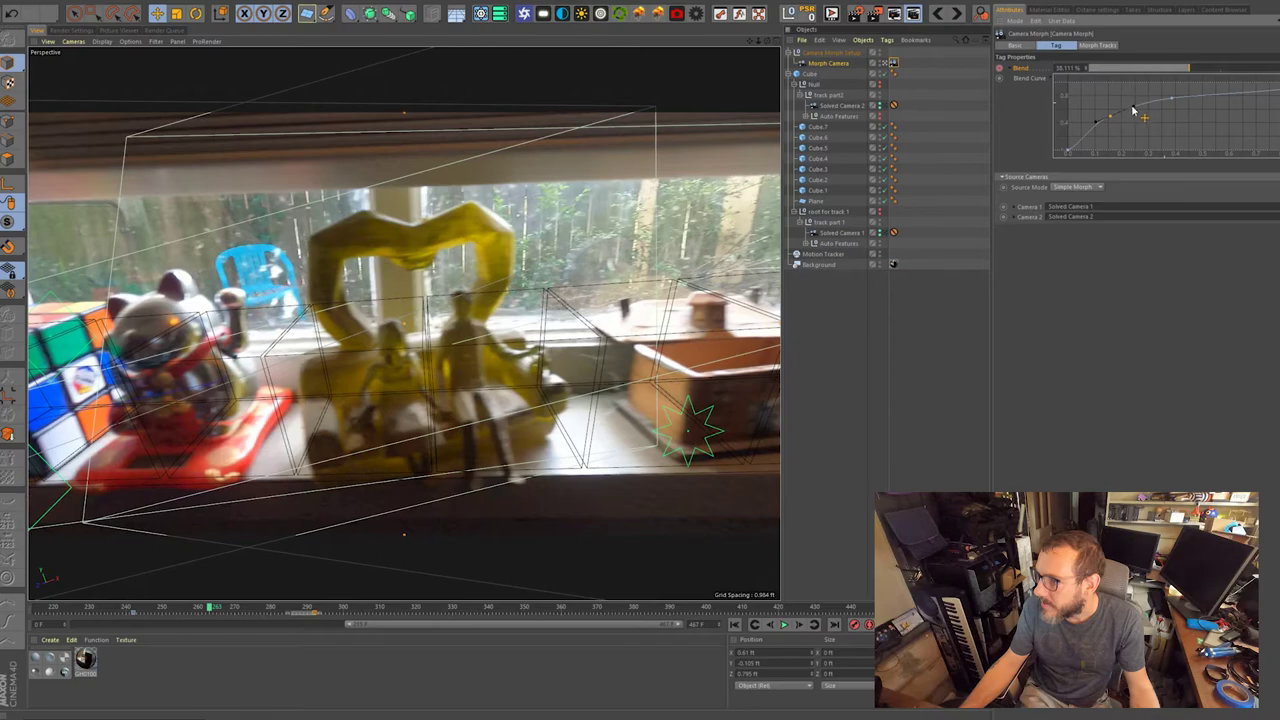
pyautogui.moveTo(212, 607); pyautogui.dragTo(314, 598)
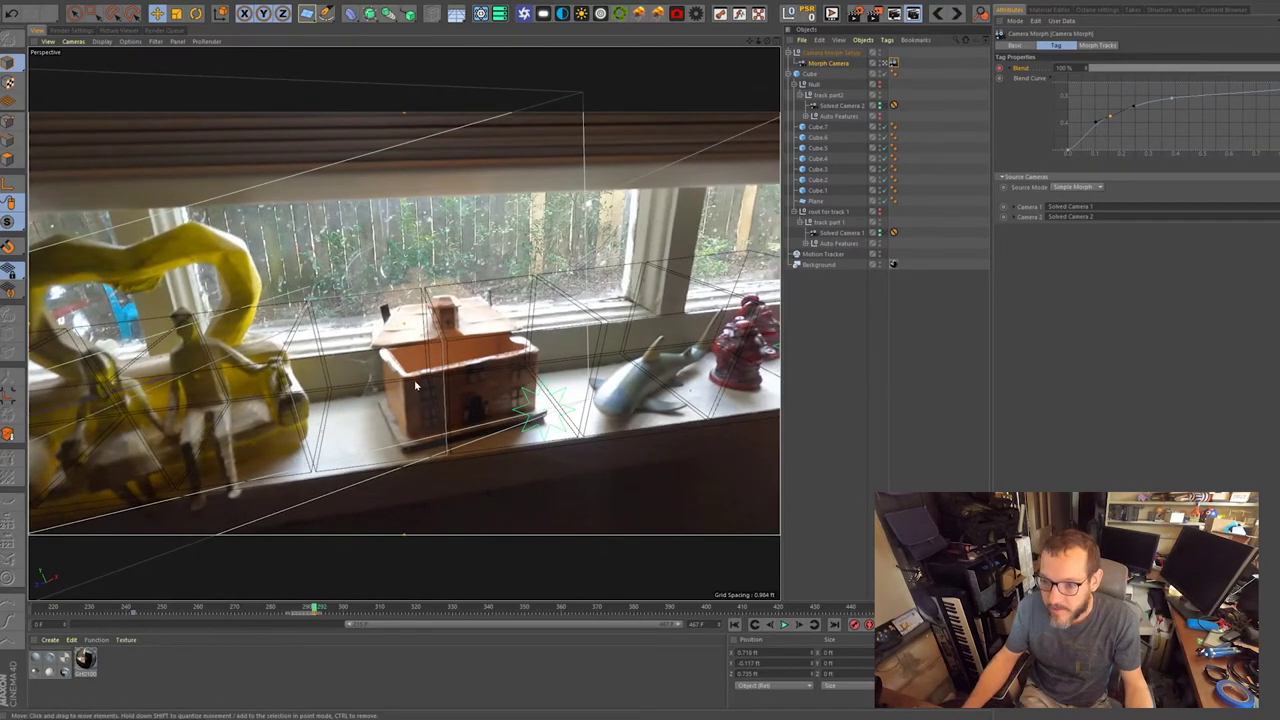
# Leave the camera view and duplicate the end cube, Cube.7, along X to extend the row over the plane.
pyautogui.middleClick(320, 411)
pyautogui.middleClick(214, 525)
pyautogui.keyDown('alt'); pyautogui.moveTo(494, 354); pyautogui.dragTo(494, 417, button='right'); pyautogui.keyUp('alt')
pyautogui.keyDown('alt'); pyautogui.moveTo(494, 417); pyautogui.dragTo(474, 345, button='middle'); pyautogui.keyUp('alt')
pyautogui.keyDown('alt'); pyautogui.moveTo(473, 345); pyautogui.dragTo(483, 399); pyautogui.keyUp('alt')
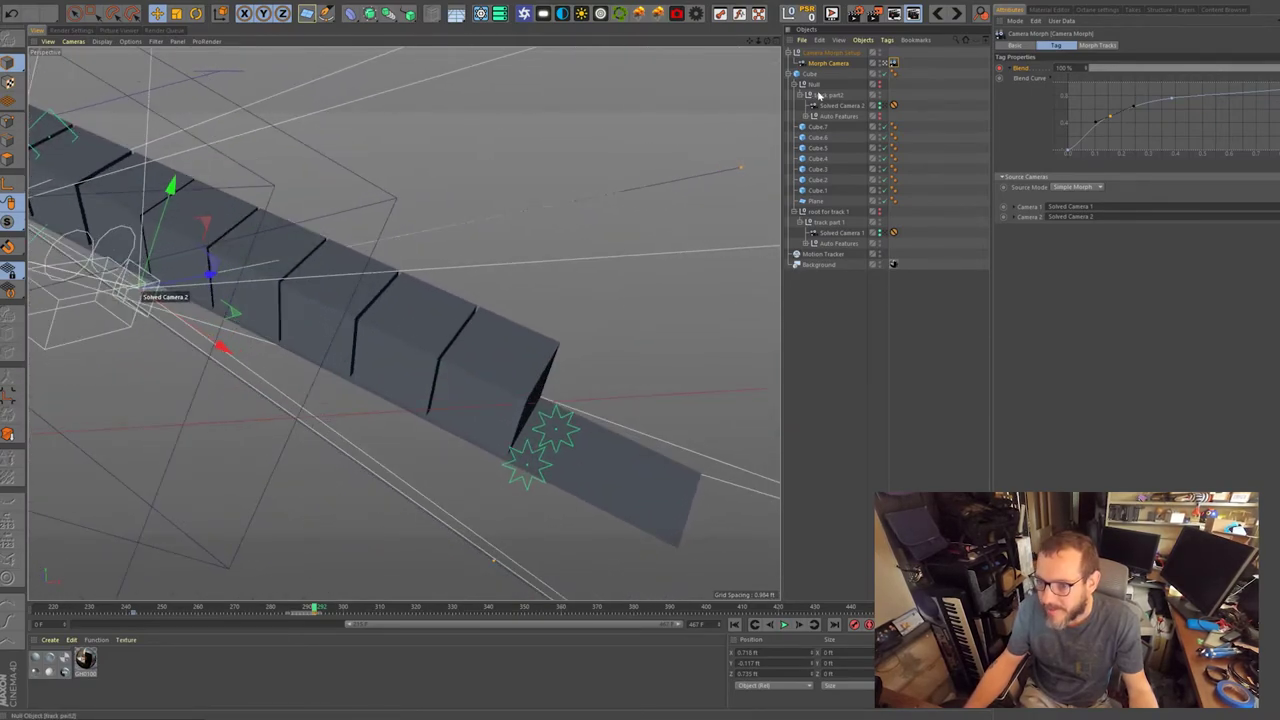
pyautogui.click(544, 367)
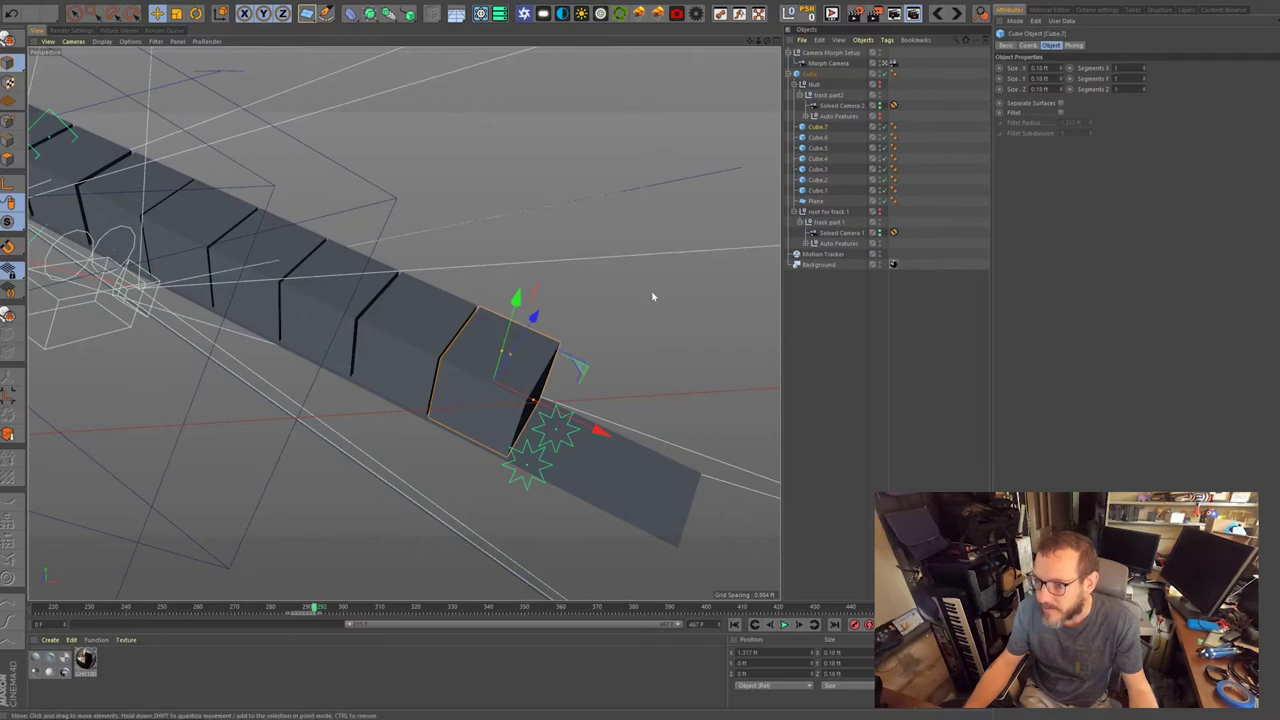
pyautogui.keyDown('ctrl'); pyautogui.moveTo(598, 437); pyautogui.dragTo(700, 475); pyautogui.keyUp('ctrl')
pyautogui.keyDown('alt'); pyautogui.moveTo(629, 457); pyautogui.dragTo(438, 377); pyautogui.keyUp('alt')
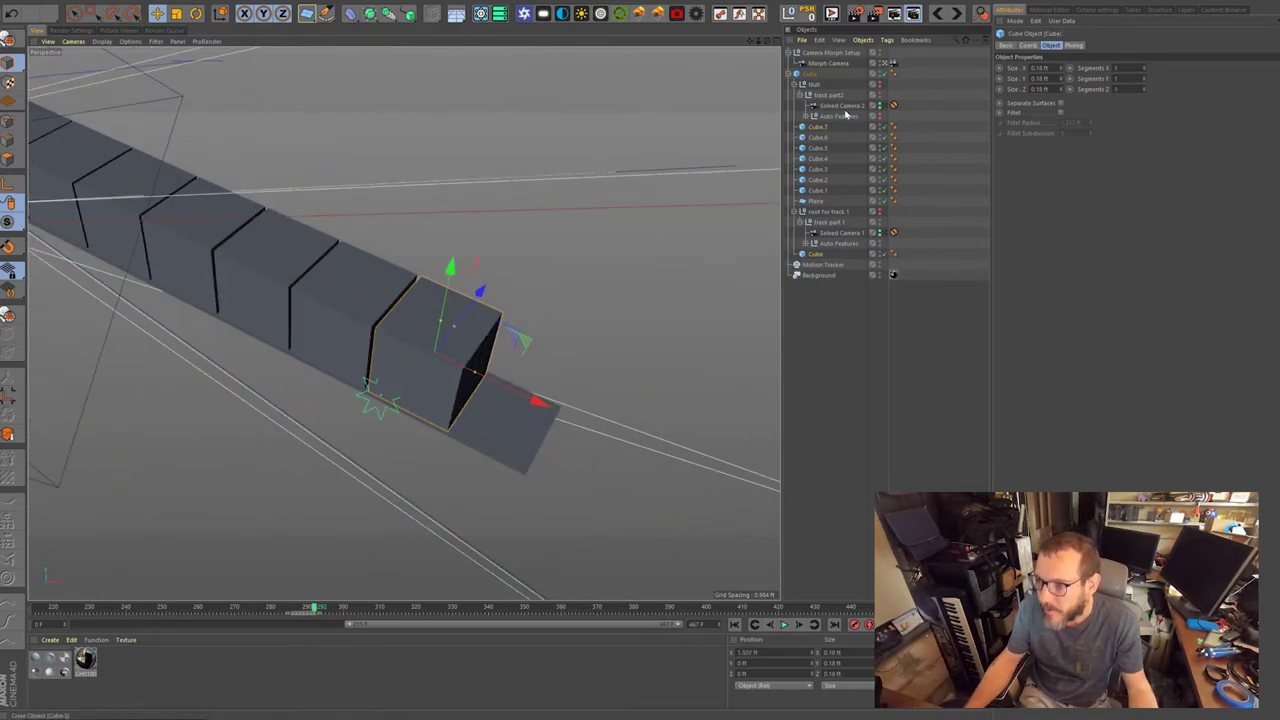
# Create a new null as a child of the main Cube.
pyautogui.click(812, 85)
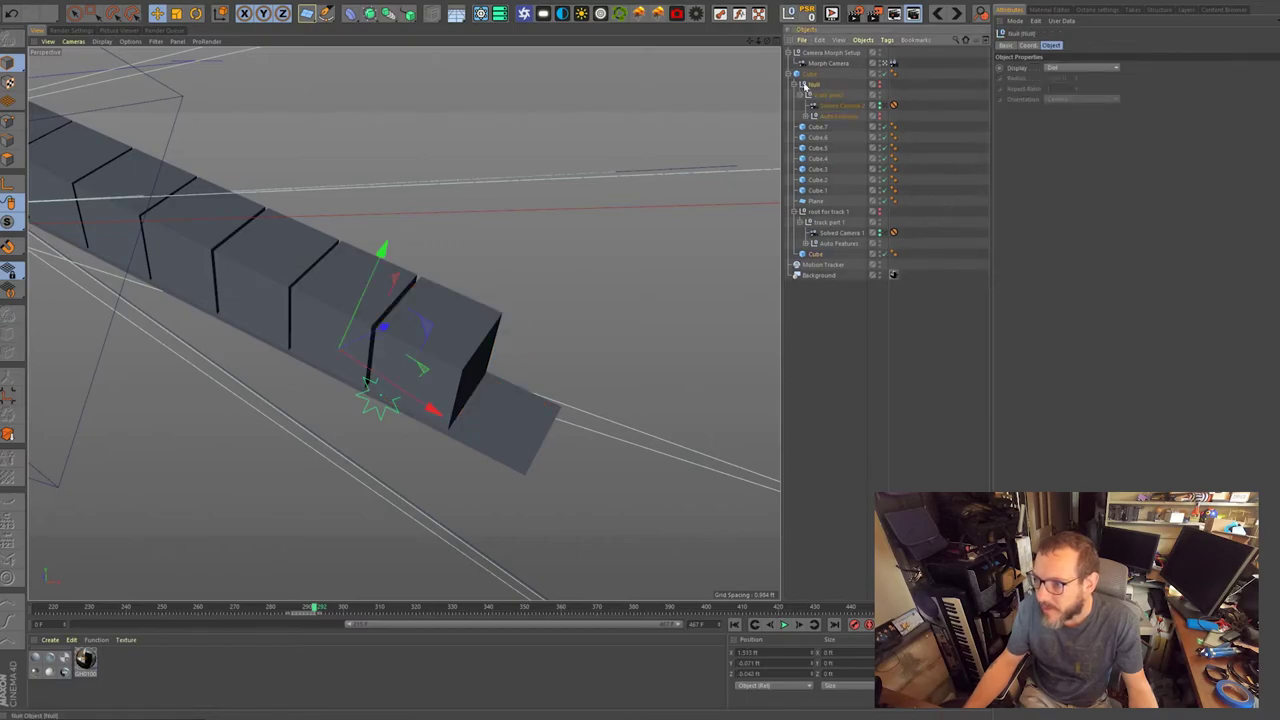
pyautogui.keyDown('alt'); pyautogui.moveTo(384, 419); pyautogui.dragTo(535, 400); pyautogui.keyUp('alt')
pyautogui.click(815, 78)
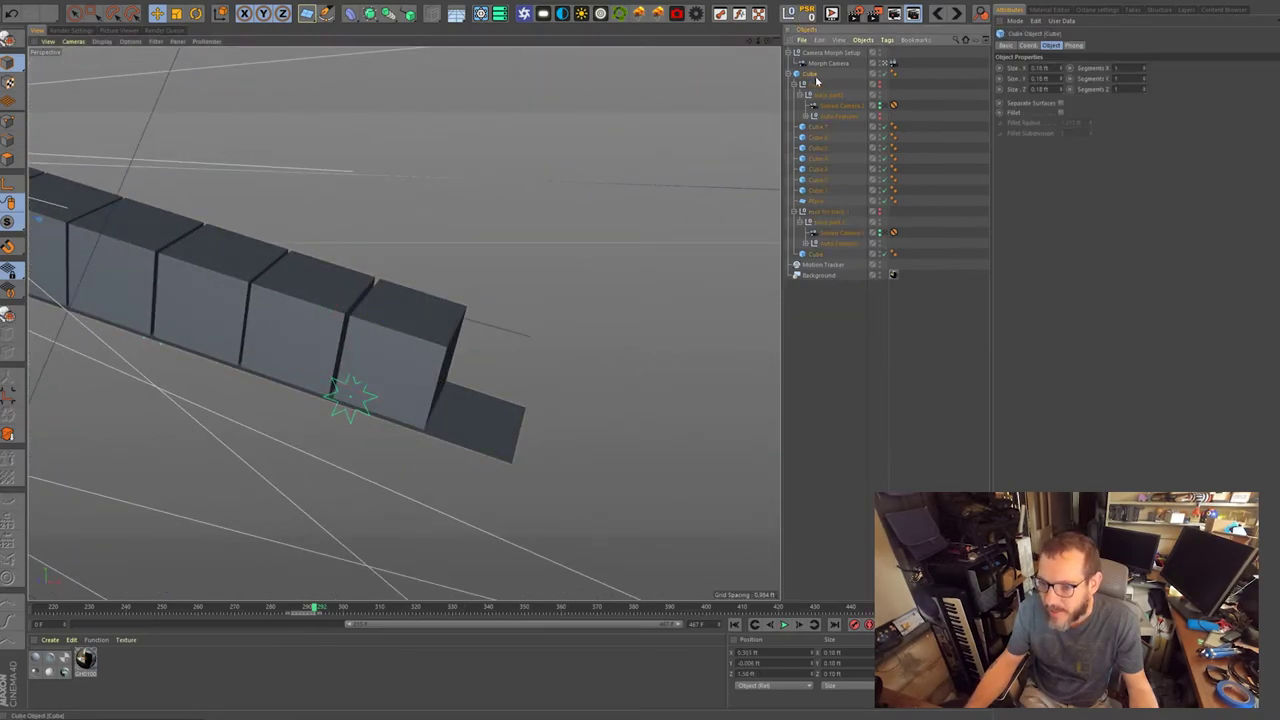
pyautogui.keyDown('shift'); pyautogui.click(789, 13); pyautogui.keyUp('shift')
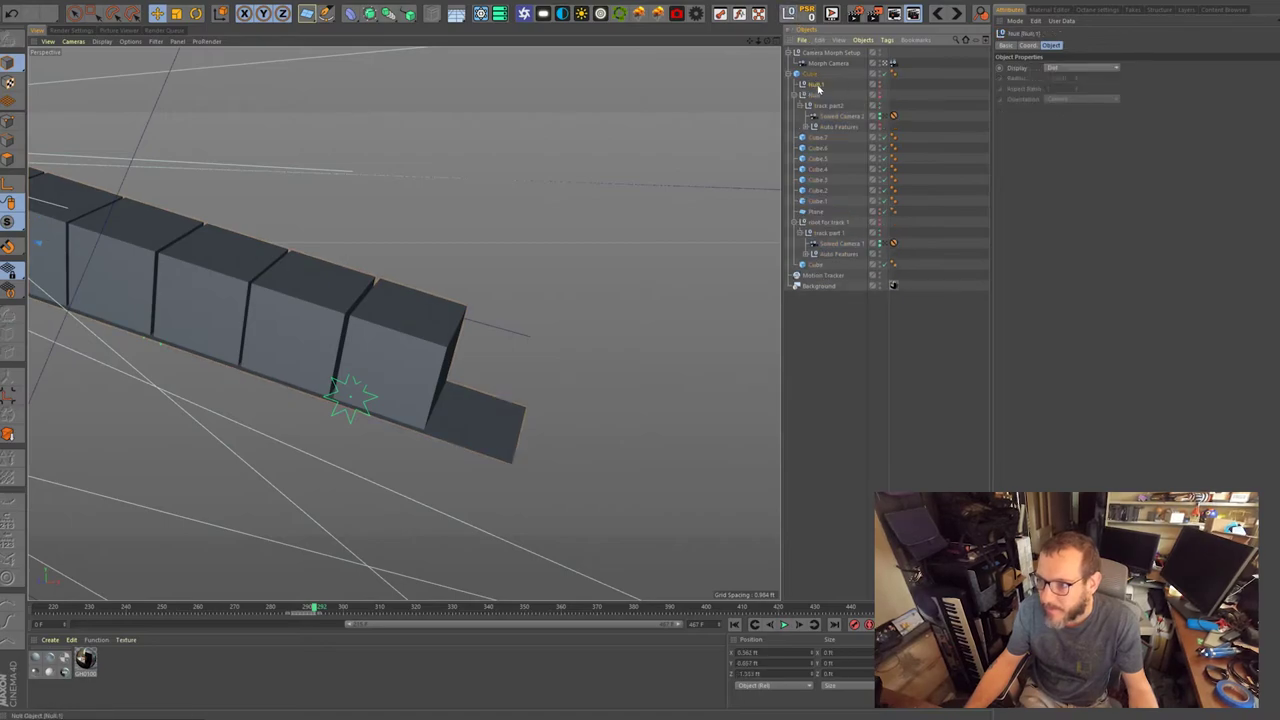
# Move the new null along X to about 1.5 ft, near the end of the cube row.
pyautogui.keyDown('alt'); pyautogui.moveTo(200, 290); pyautogui.dragTo(317, 314, button='middle'); pyautogui.keyUp('alt')
pyautogui.scroll(-2, 317, 314)
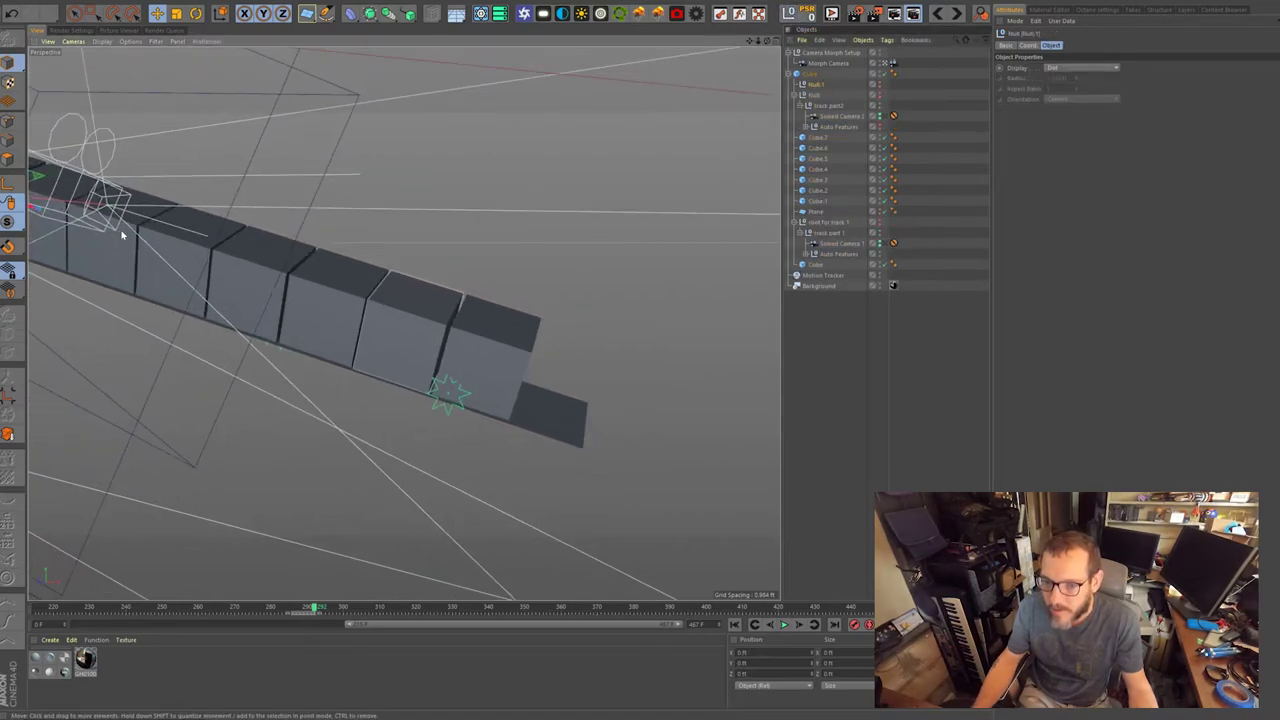
pyautogui.keyDown('alt'); pyautogui.moveTo(130, 237); pyautogui.dragTo(326, 291, button='middle'); pyautogui.keyUp('alt')
pyautogui.moveTo(143, 236); pyautogui.dragTo(591, 394)
pyautogui.scroll(4, 588, 390)
pyautogui.keyDown('alt'); pyautogui.moveTo(533, 334); pyautogui.dragTo(445, 299); pyautogui.keyUp('alt')
pyautogui.keyDown('alt'); pyautogui.moveTo(358, 275); pyautogui.dragTo(379, 365, button='middle'); pyautogui.keyUp('alt')
pyautogui.keyDown('alt'); pyautogui.moveTo(379, 365); pyautogui.dragTo(463, 363); pyautogui.keyUp('alt')
# Check the coordinates of the null holding track part2 and parent it under Null.1.
pyautogui.click(826, 95)
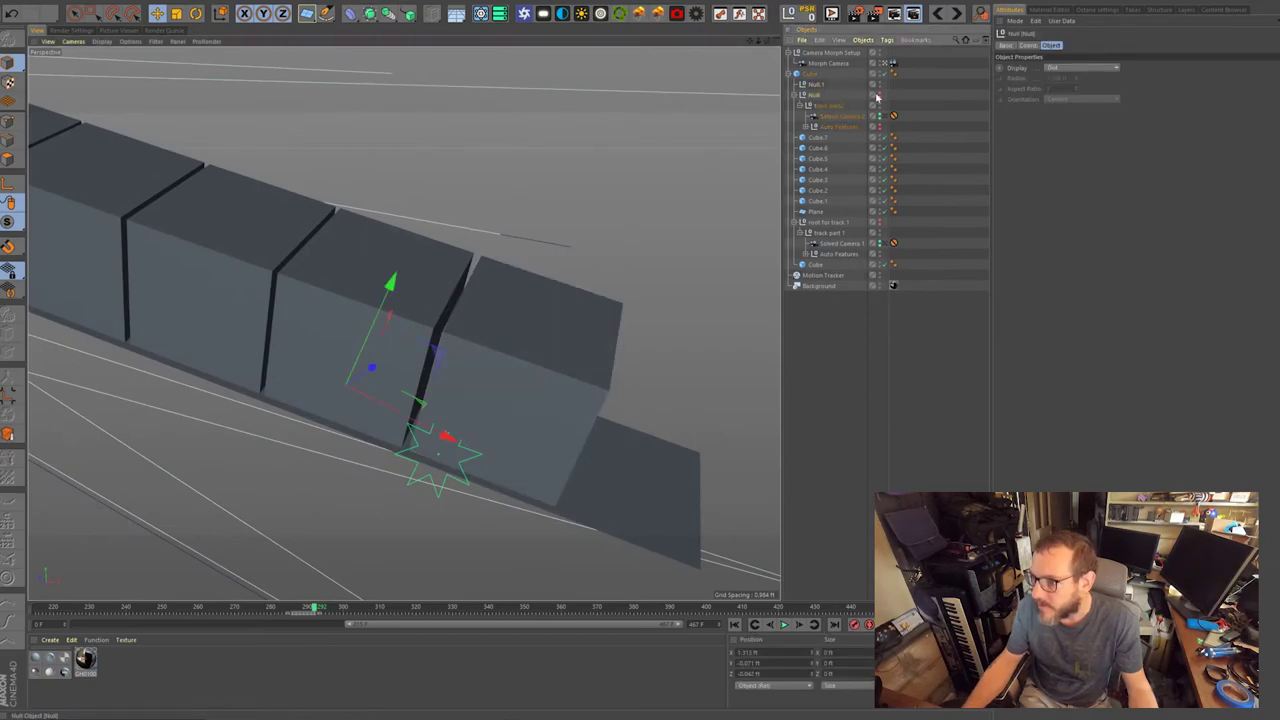
pyautogui.click(1029, 46)
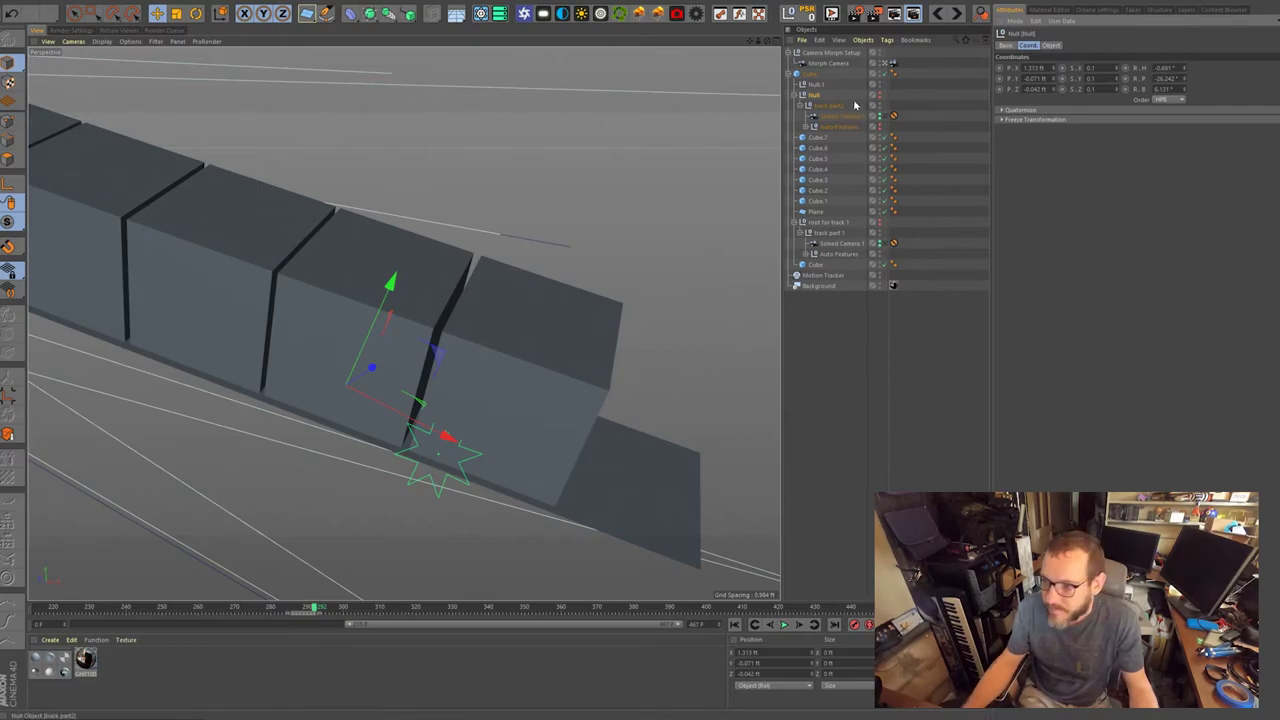
pyautogui.moveTo(815, 96); pyautogui.dragTo(816, 88)
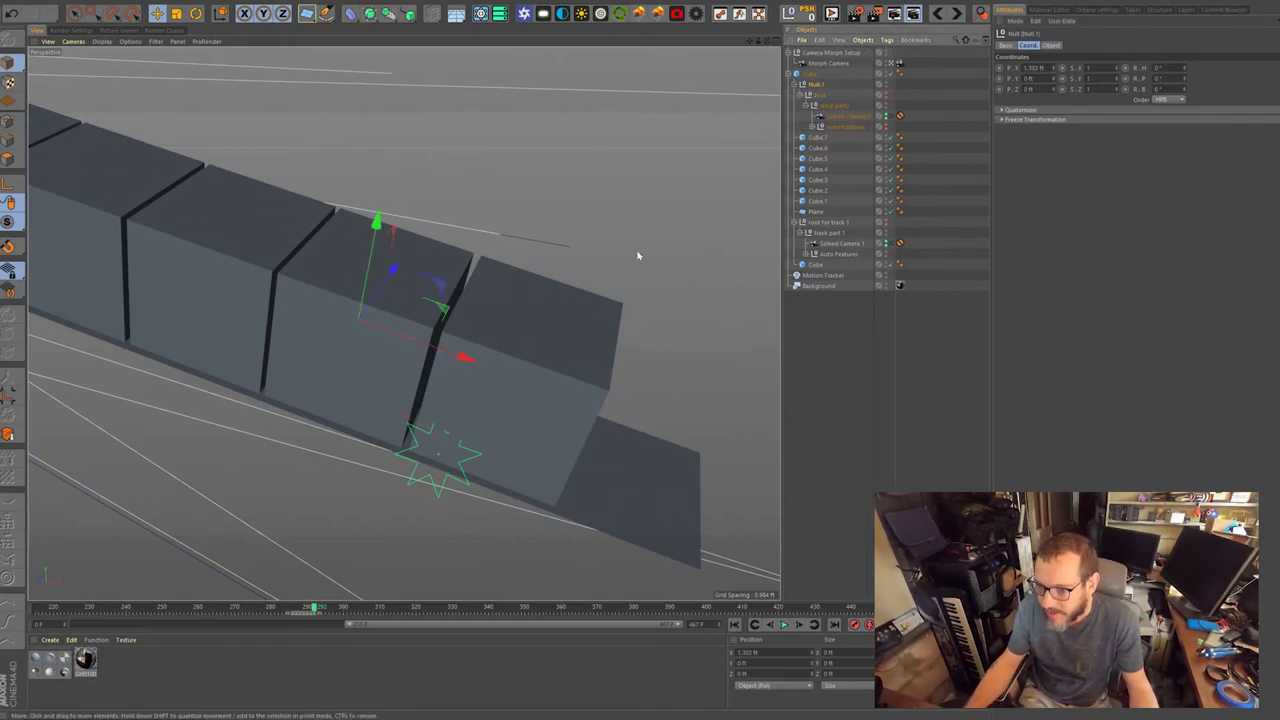
# Shift Null.1 along X to about 1.47 ft to adjust the second track, and return to the Morph Camera view.
pyautogui.moveTo(465, 357); pyautogui.dragTo(558, 392)
pyautogui.hotkey('ctrl', 'z')
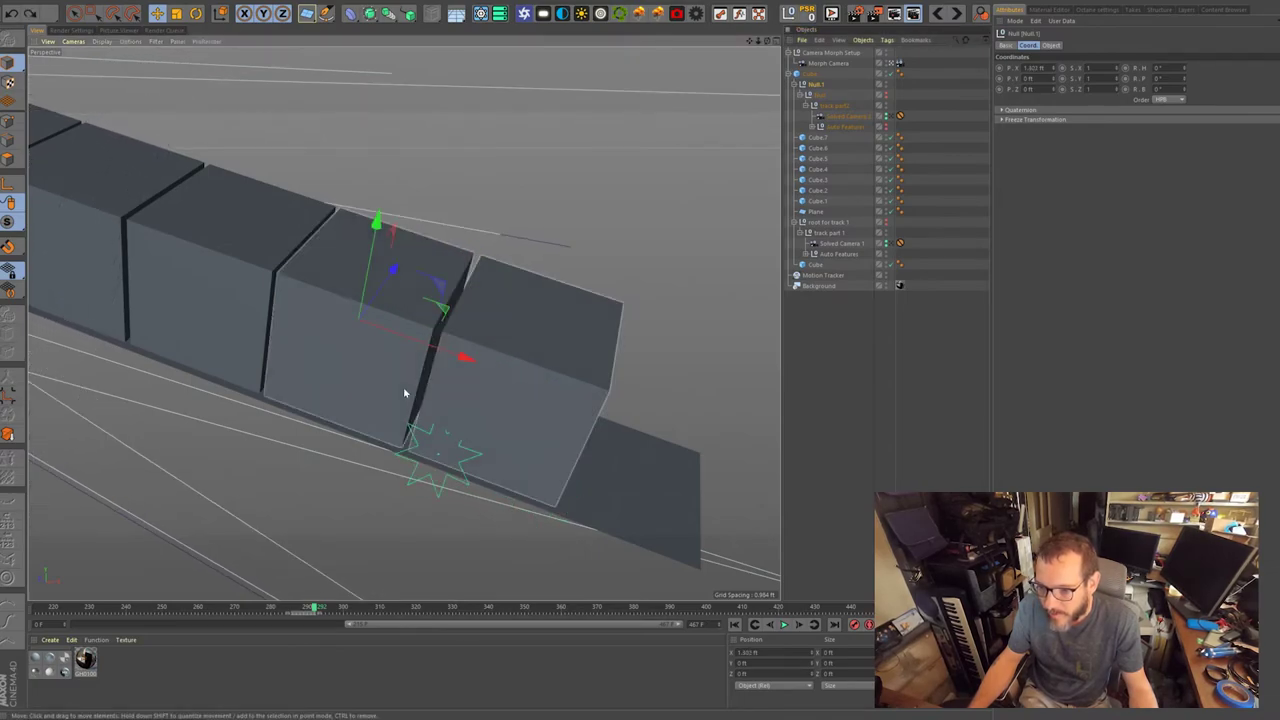
pyautogui.keyDown('alt'); pyautogui.moveTo(480, 456); pyautogui.dragTo(417, 397, button='middle'); pyautogui.keyUp('alt')
pyautogui.moveTo(394, 303); pyautogui.dragTo(518, 354)
pyautogui.middleClick(343, 239)
pyautogui.middleClick(209, 165)
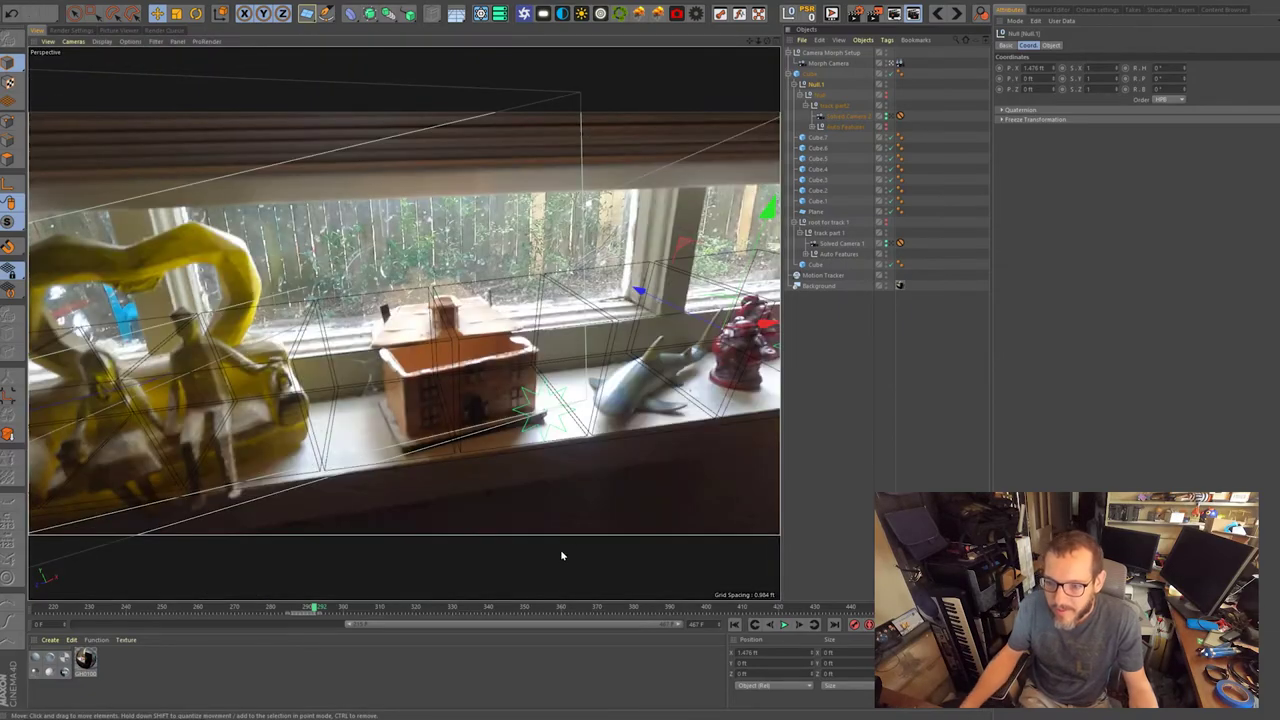
# Reshape the first two points of the Camera Morph's Blend Curve to match the cubes to the footage at frames 250, 252 and 264.
pyautogui.moveTo(314, 608); pyautogui.dragTo(162, 610)
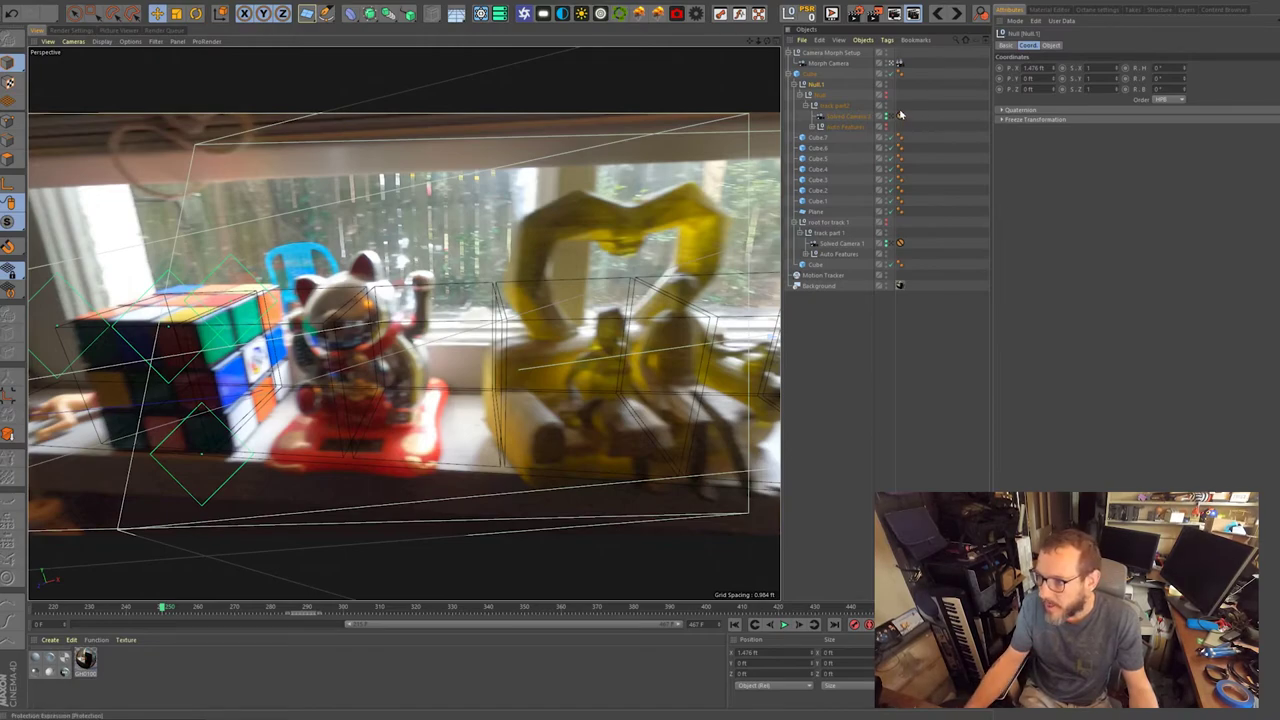
pyautogui.click(899, 63)
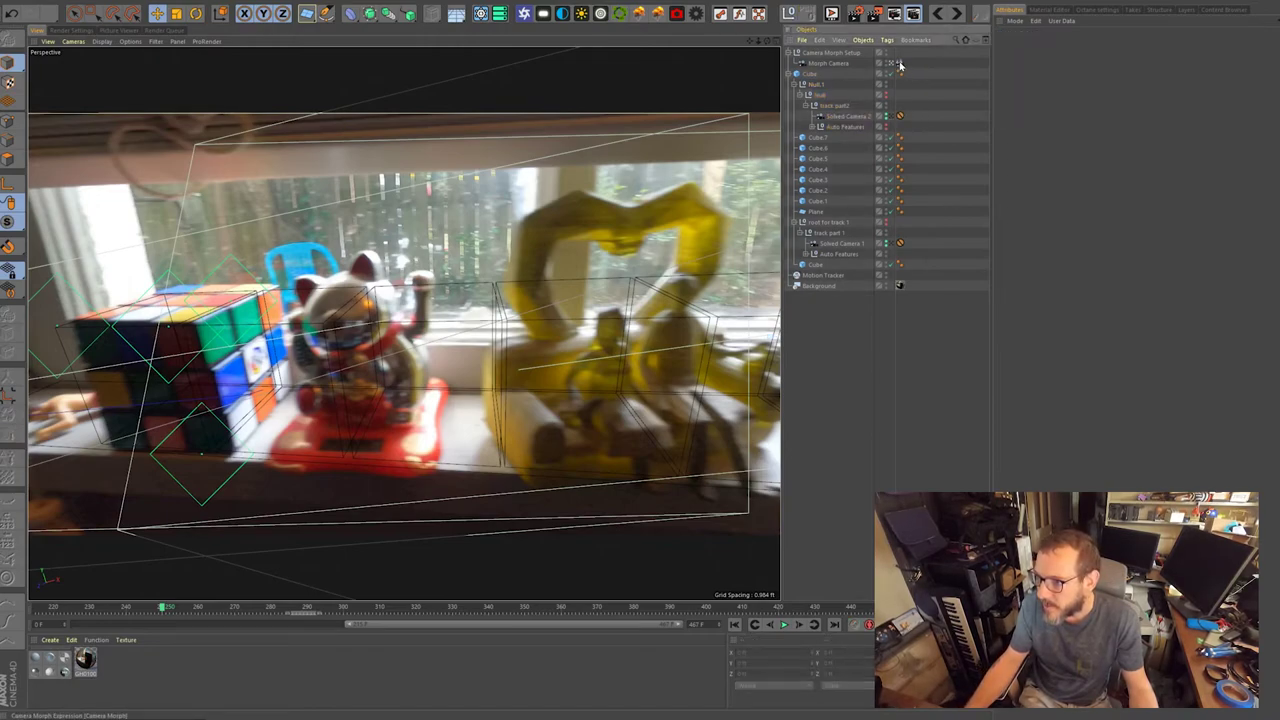
pyautogui.moveTo(1107, 118); pyautogui.dragTo(1117, 125)
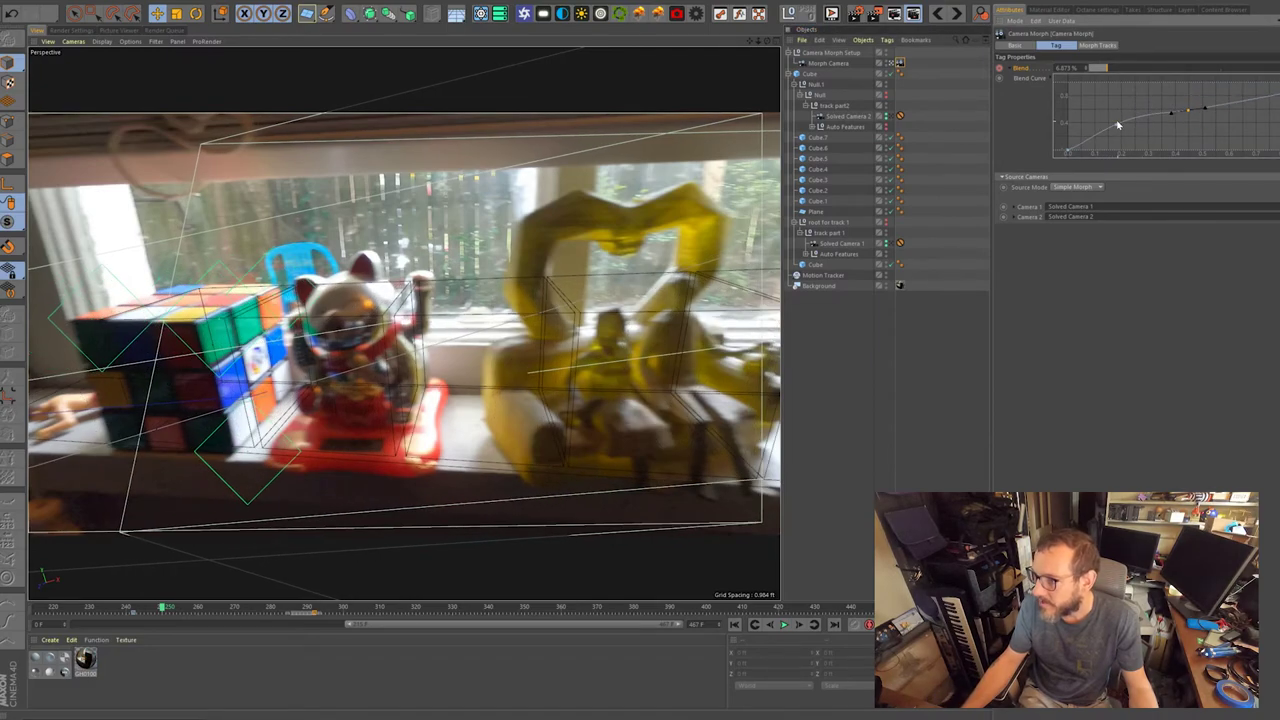
pyautogui.moveTo(162, 607)
pyautogui.mouseDown()
pyautogui.moveTo(120, 607)
pyautogui.moveTo(171, 607)
pyautogui.mouseUp()
pyautogui.moveTo(1114, 123); pyautogui.dragTo(1076, 147)
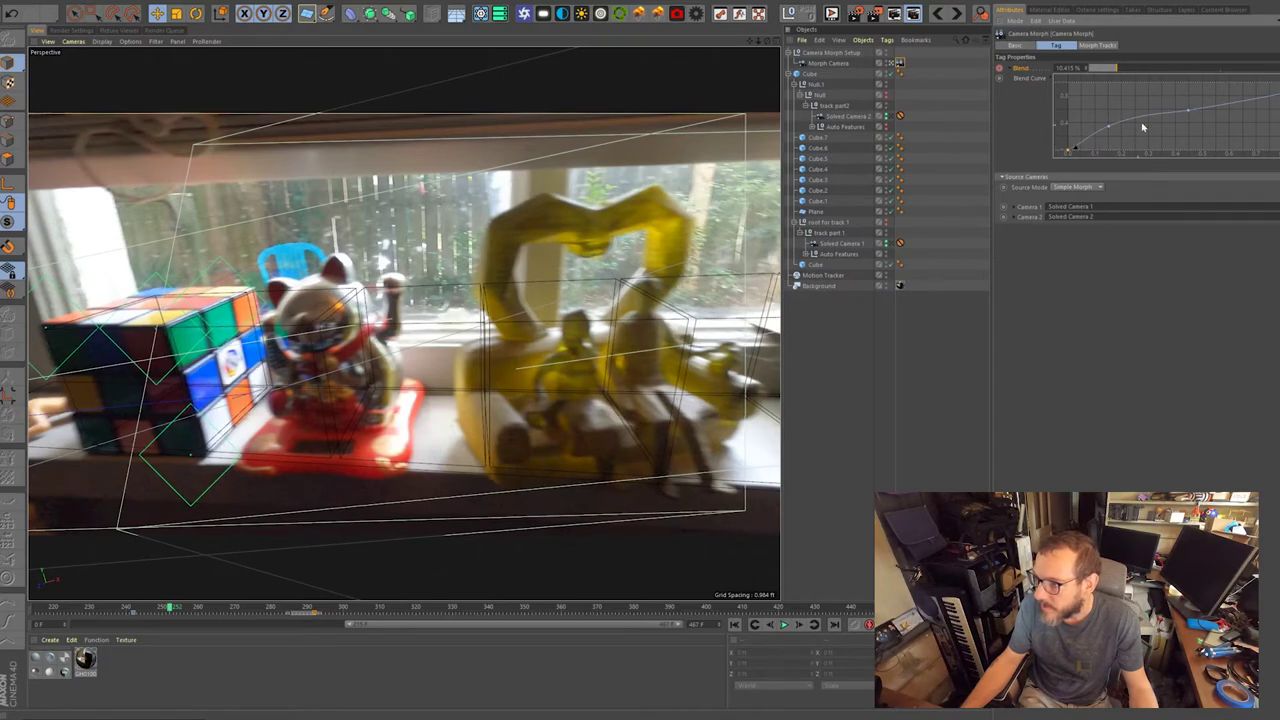
pyautogui.moveTo(170, 608); pyautogui.dragTo(213, 608)
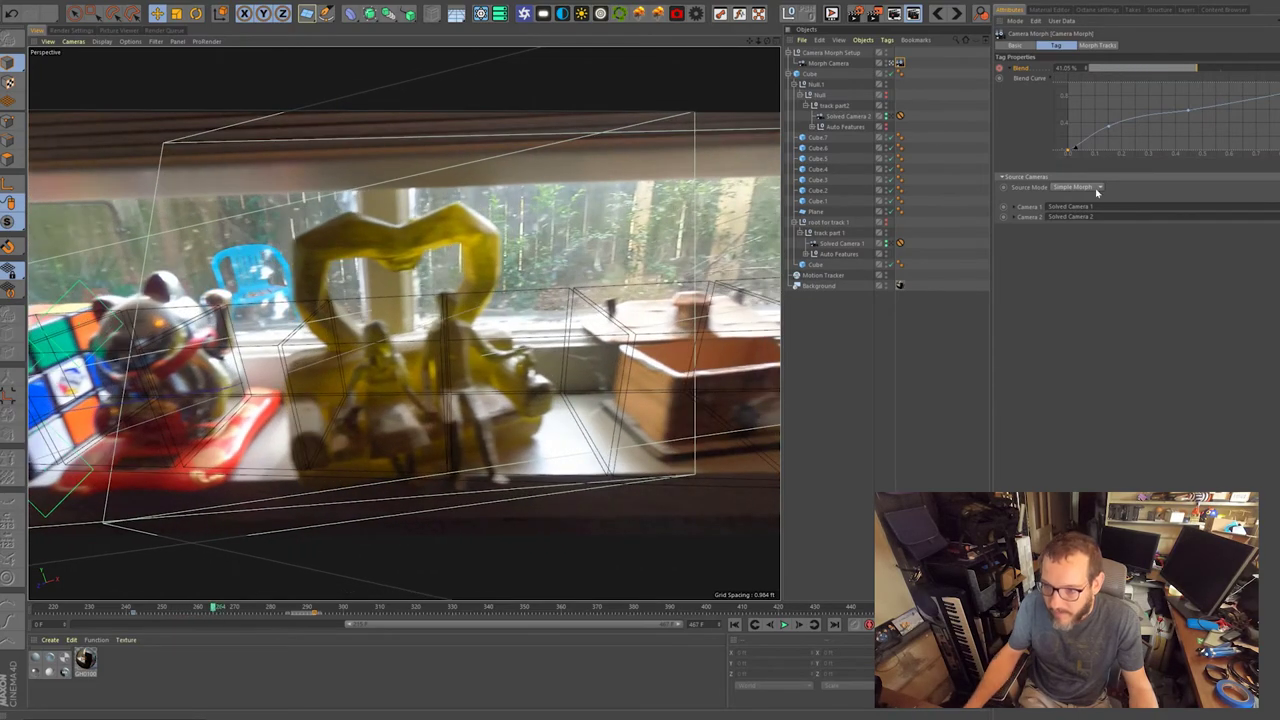
pyautogui.moveTo(1188, 114); pyautogui.dragTo(1188, 112)
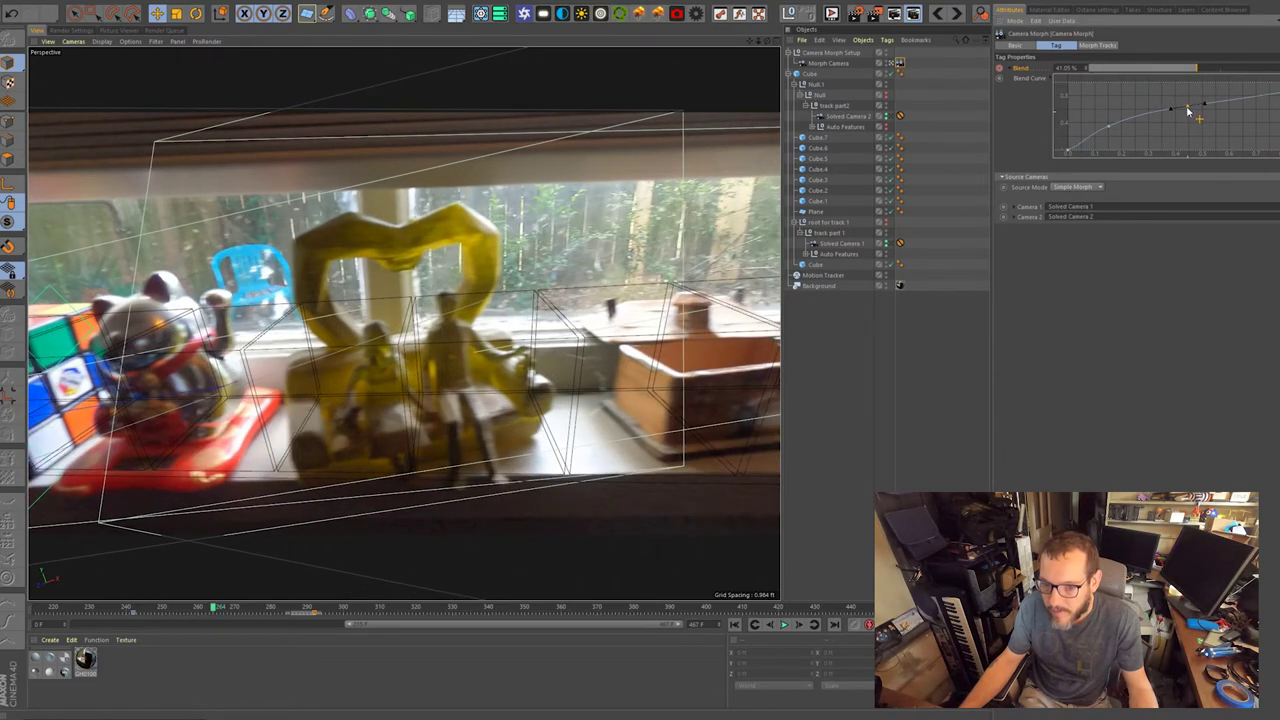
# Refine the end of the Blend Curve while comparing the cubes with the footage from frame 290 back to 288.
pyautogui.moveTo(224, 610); pyautogui.dragTo(311, 608)
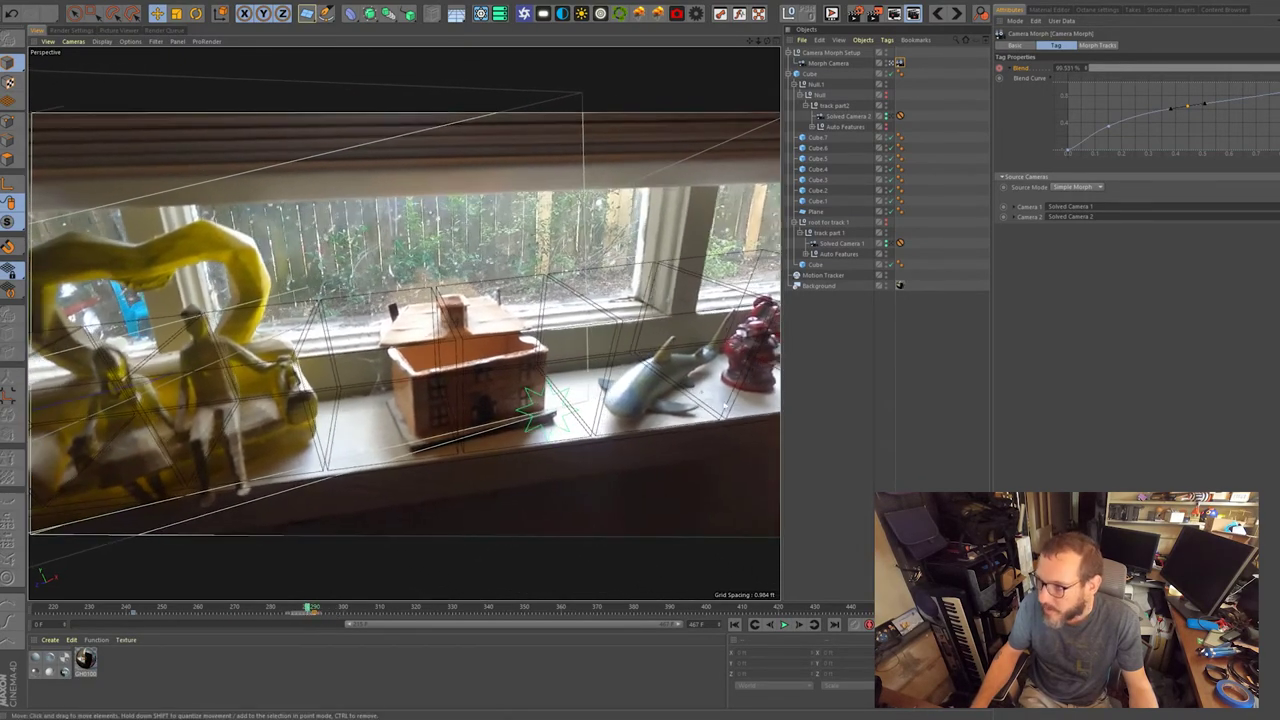
pyautogui.click(1278, 87)
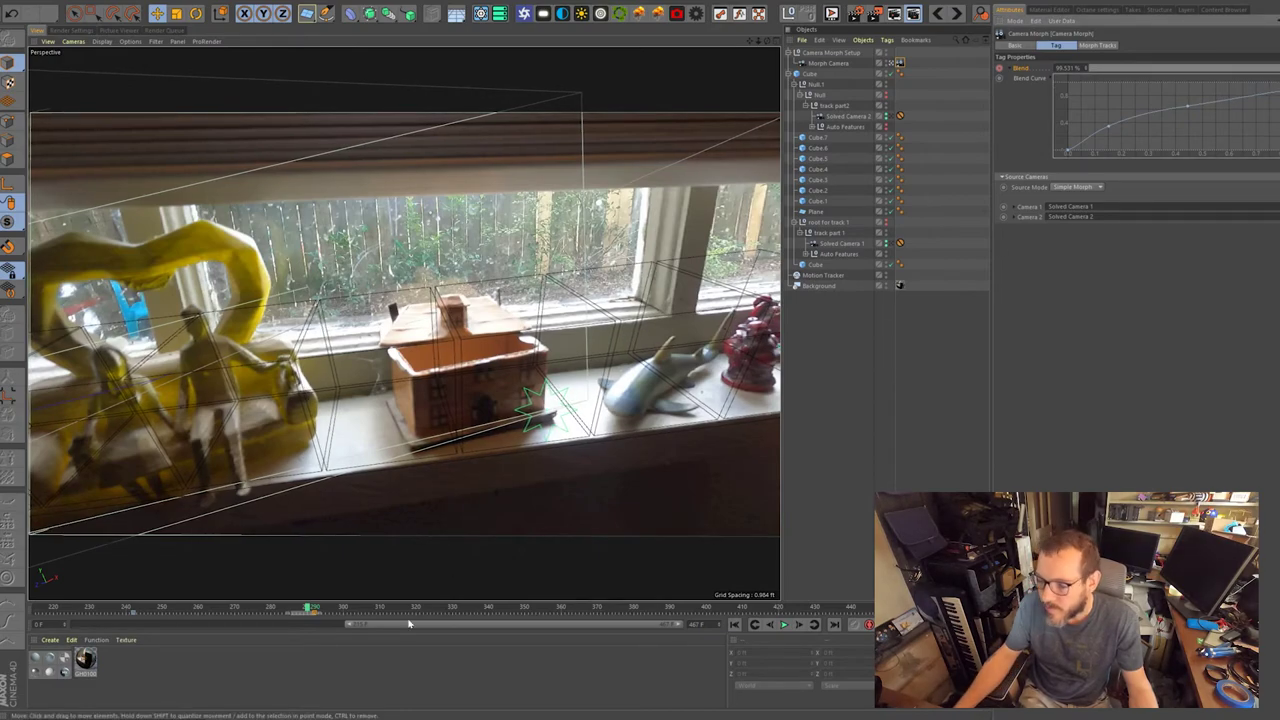
pyautogui.moveTo(310, 610)
pyautogui.mouseDown()
pyautogui.moveTo(337, 607)
pyautogui.moveTo(305, 612)
pyautogui.mouseUp()
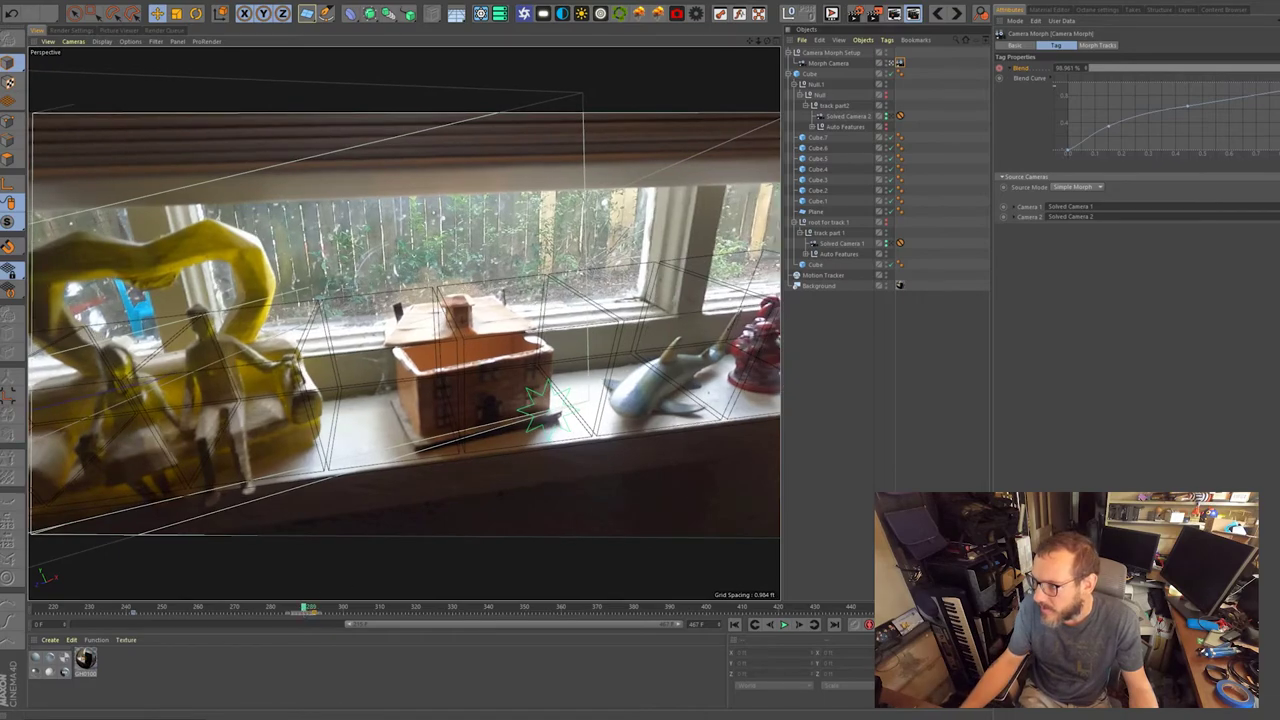
pyautogui.moveTo(1086, 68); pyautogui.dragTo(1086, 72)
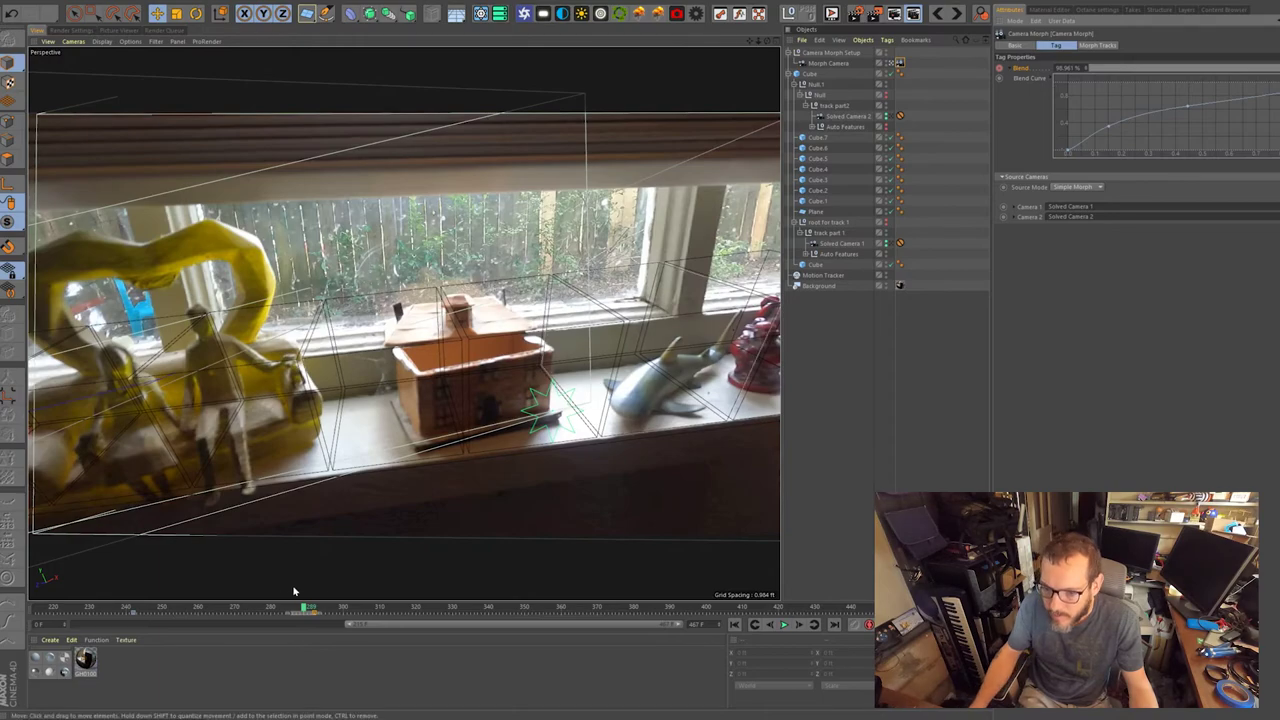
pyautogui.moveTo(305, 610)
pyautogui.mouseDown()
pyautogui.moveTo(289, 607)
pyautogui.moveTo(318, 608)
pyautogui.moveTo(302, 608)
pyautogui.mouseUp()
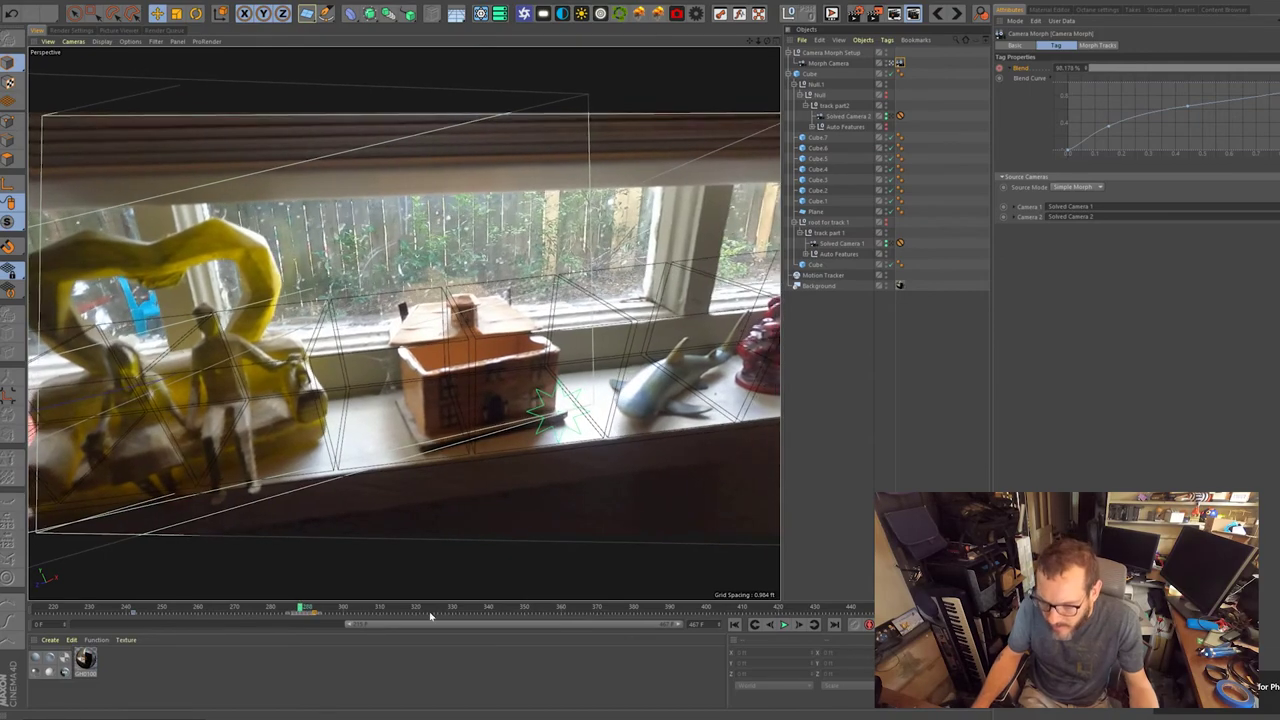
# Place the 100% Blend key at frame 294 and play the shot from frame 201.
pyautogui.click(355, 616)
pyautogui.moveTo(337, 611); pyautogui.dragTo(38, 607)
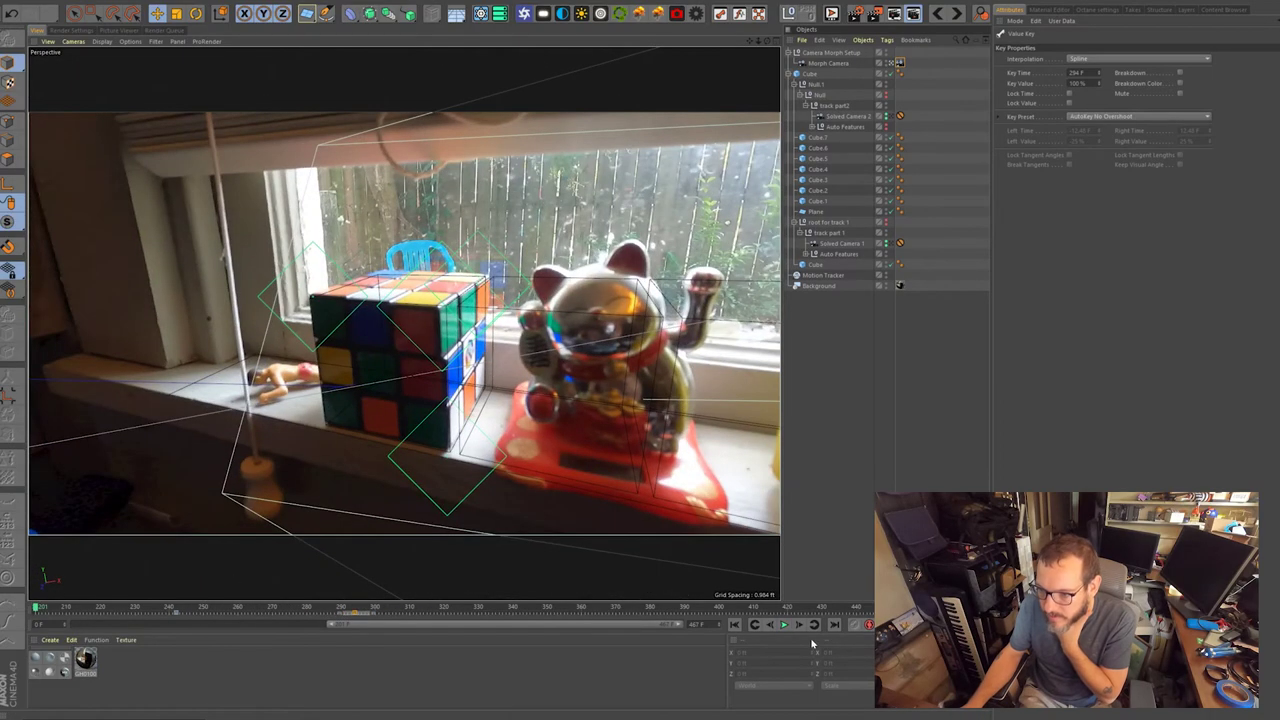
pyautogui.click(785, 627)
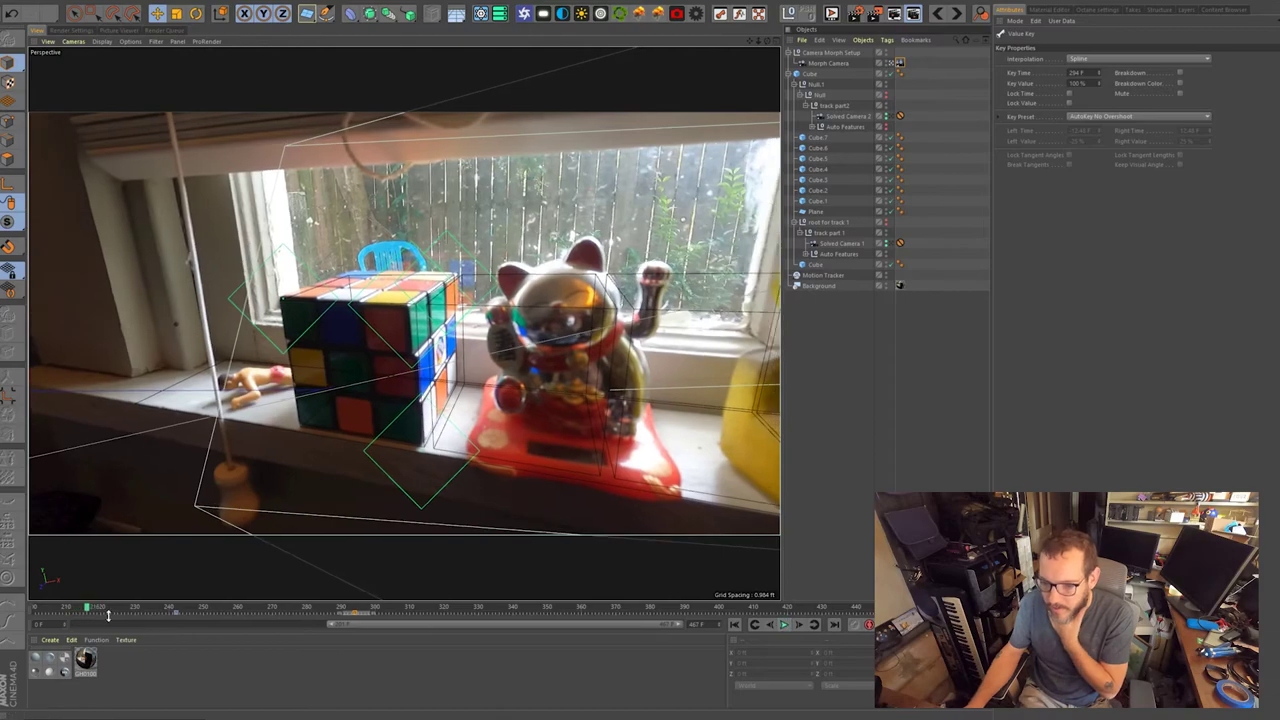
pyautogui.moveTo(66, 609); pyautogui.dragTo(36, 608)
# Save the project as a new file in the 3D folder, replacing the part2_V2 ending of the file name.
pyautogui.click(13, 1)
pyautogui.click(41, 89)
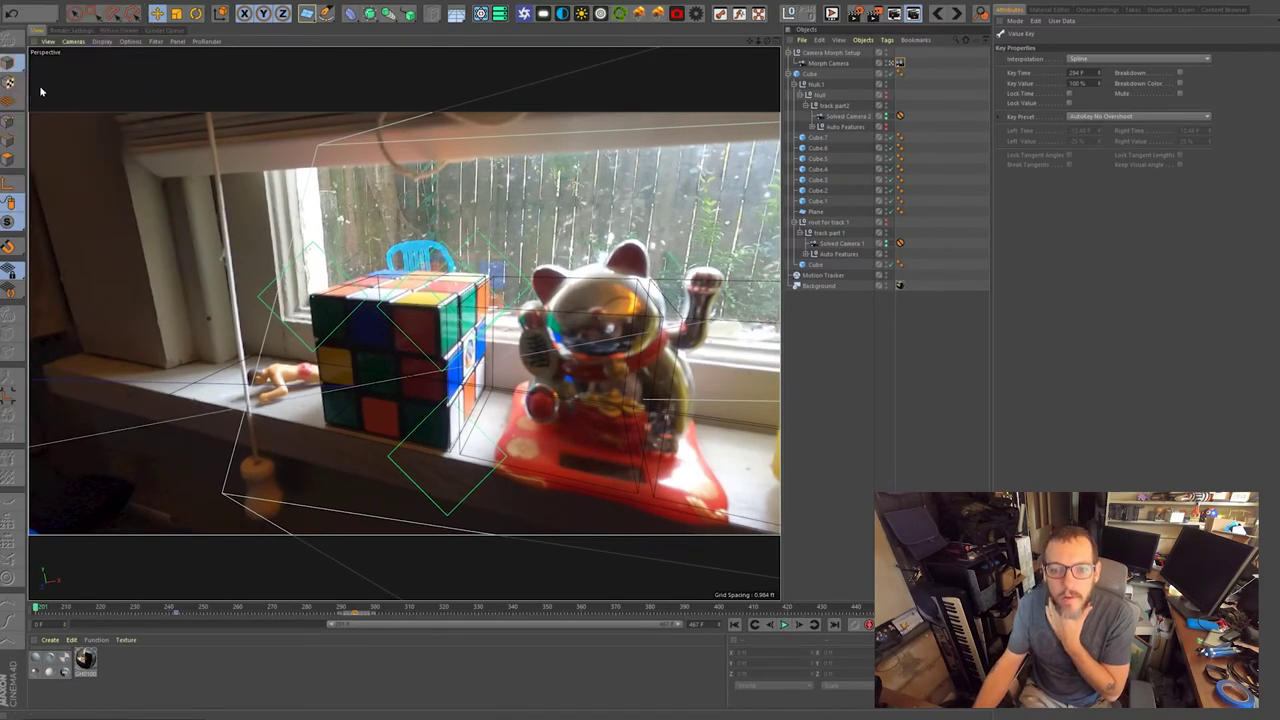
pyautogui.click(12, 12)
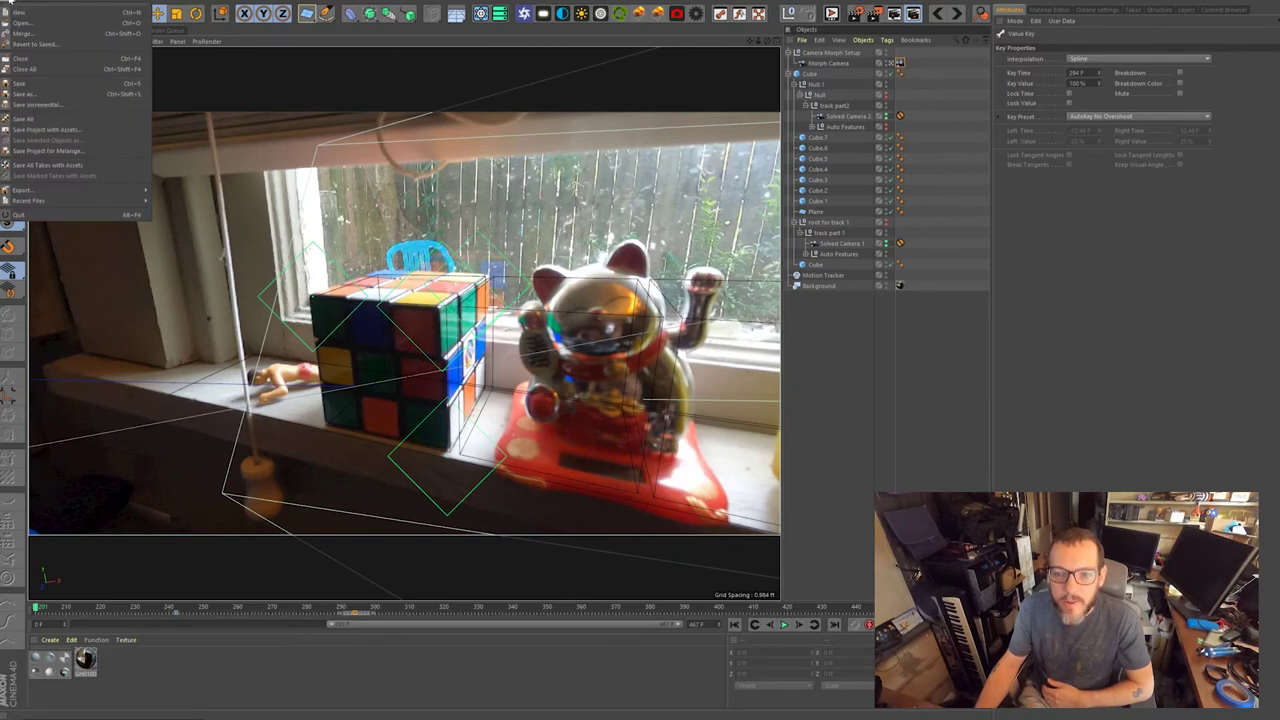
pyautogui.click(10, 1)
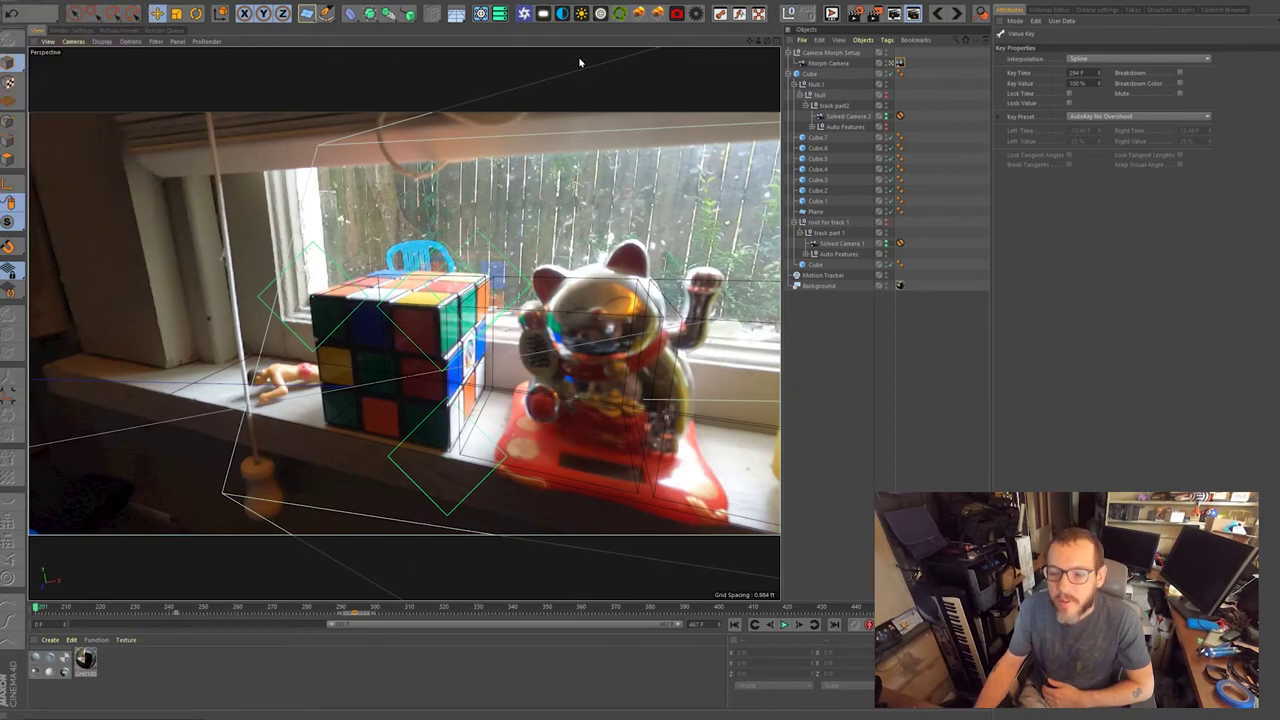
pyautogui.click(14, 8)
pyautogui.click(45, 94)
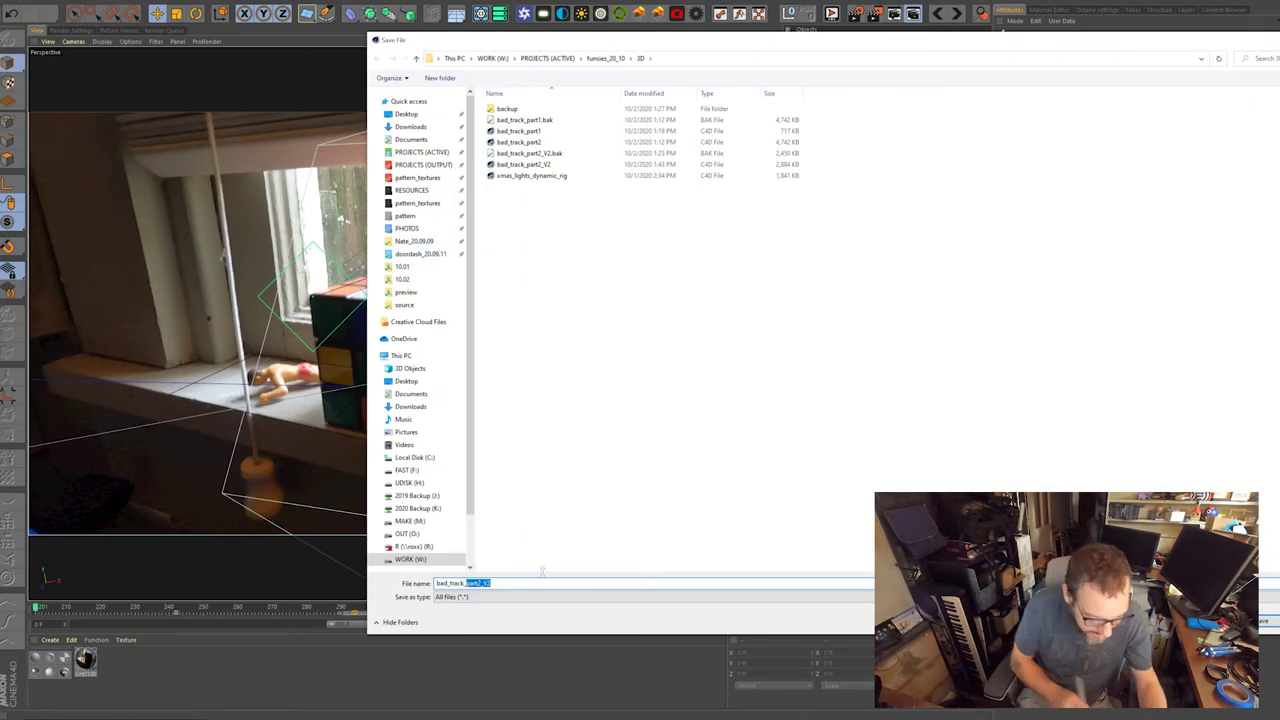
pyautogui.press('Return')
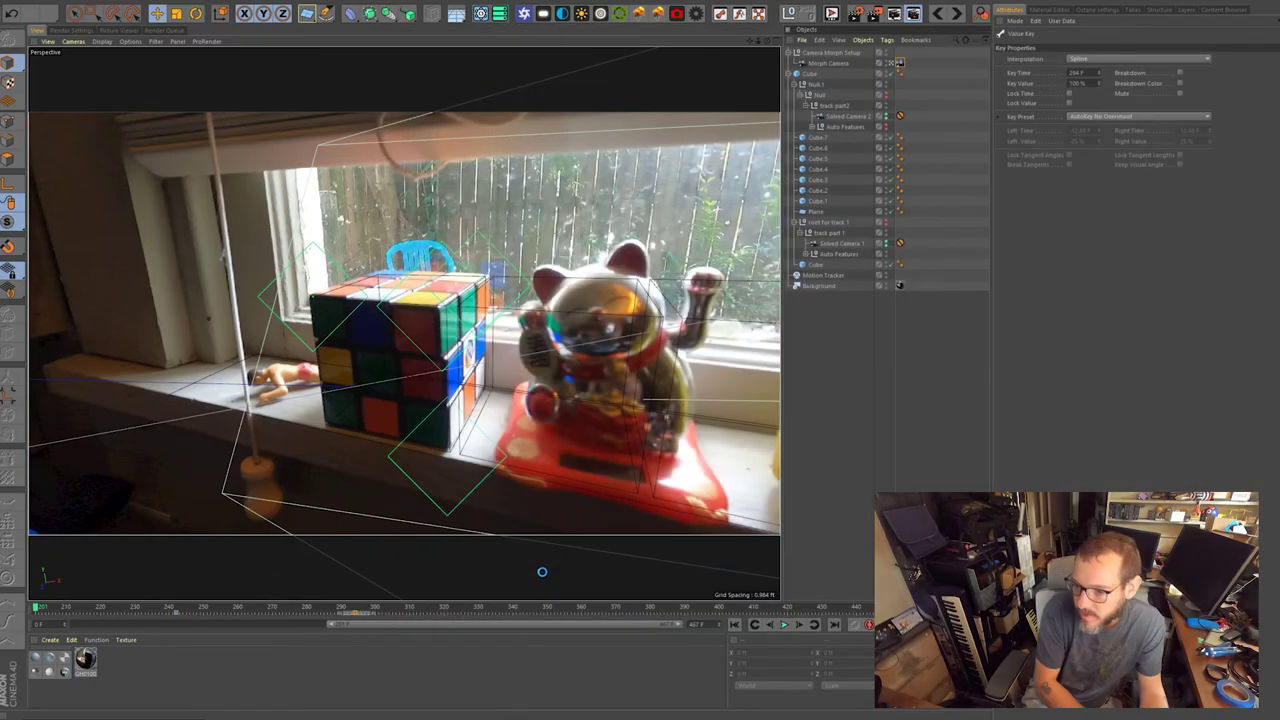
# Make a Hardware OpenGL Preview of all frames from the perspective view, in MP4 format with a 1280-pixel image size.
pyautogui.press('F5')
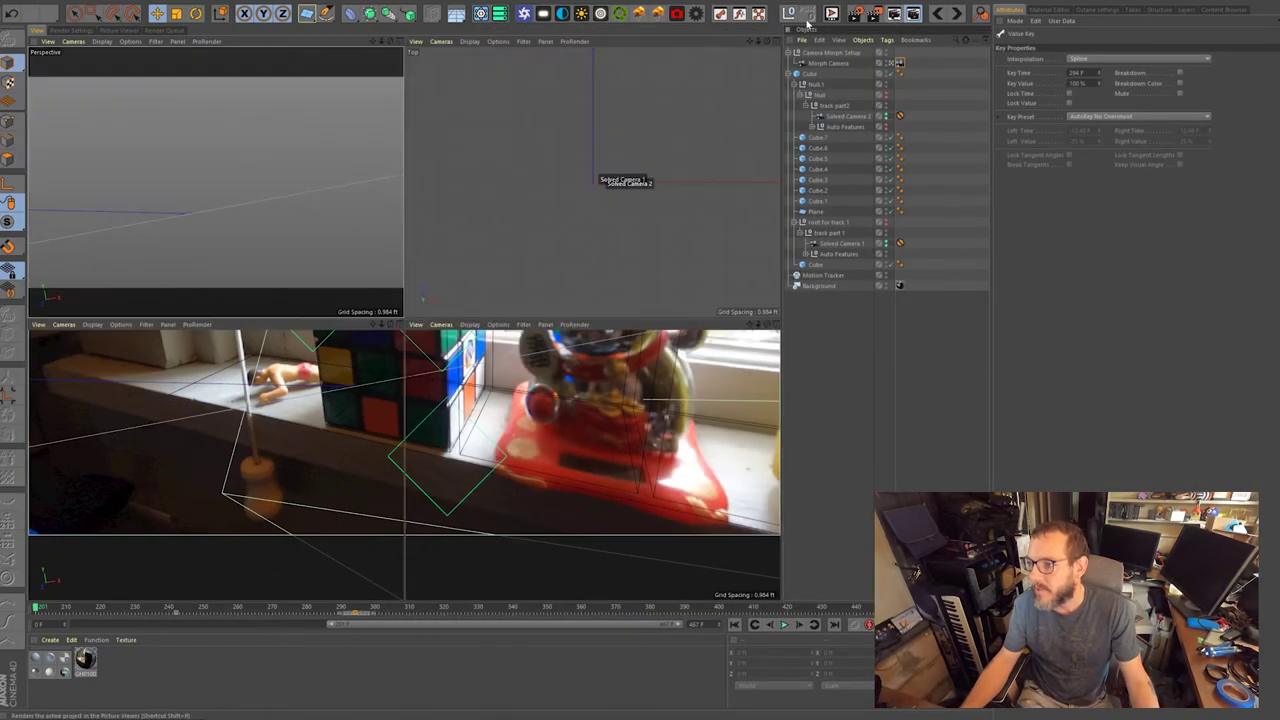
pyautogui.press('F1')
pyautogui.click(865, 14)
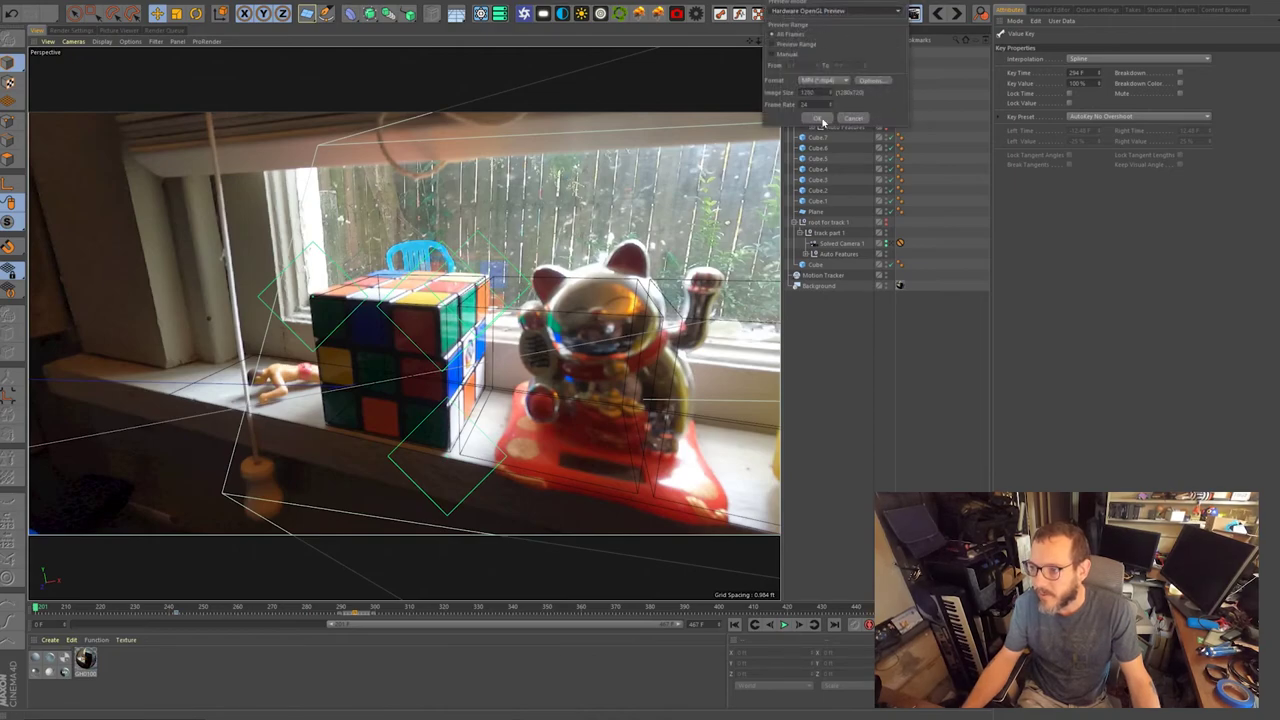
pyautogui.click(818, 119)
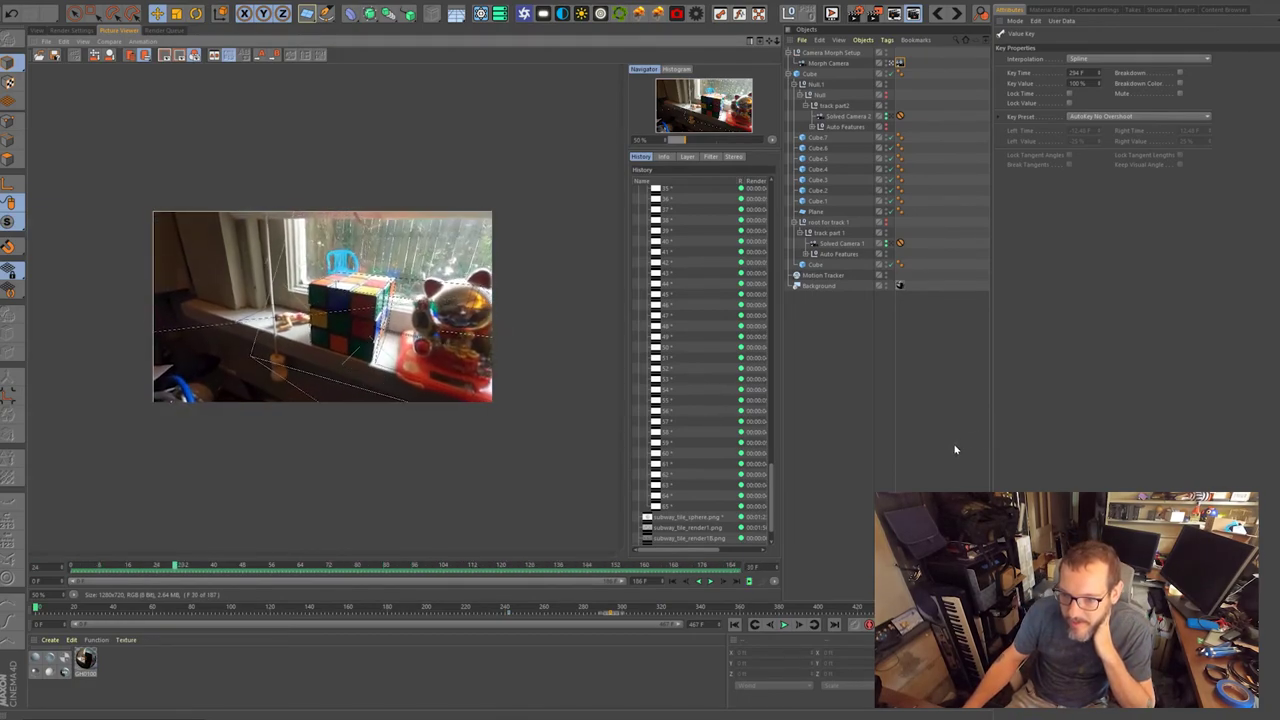
# Review the rendered preview at 100% zoom in a widened viewer, scrubbing back and forth through the transition between the two camera tracks.
pyautogui.write('100')
pyautogui.press('Return')
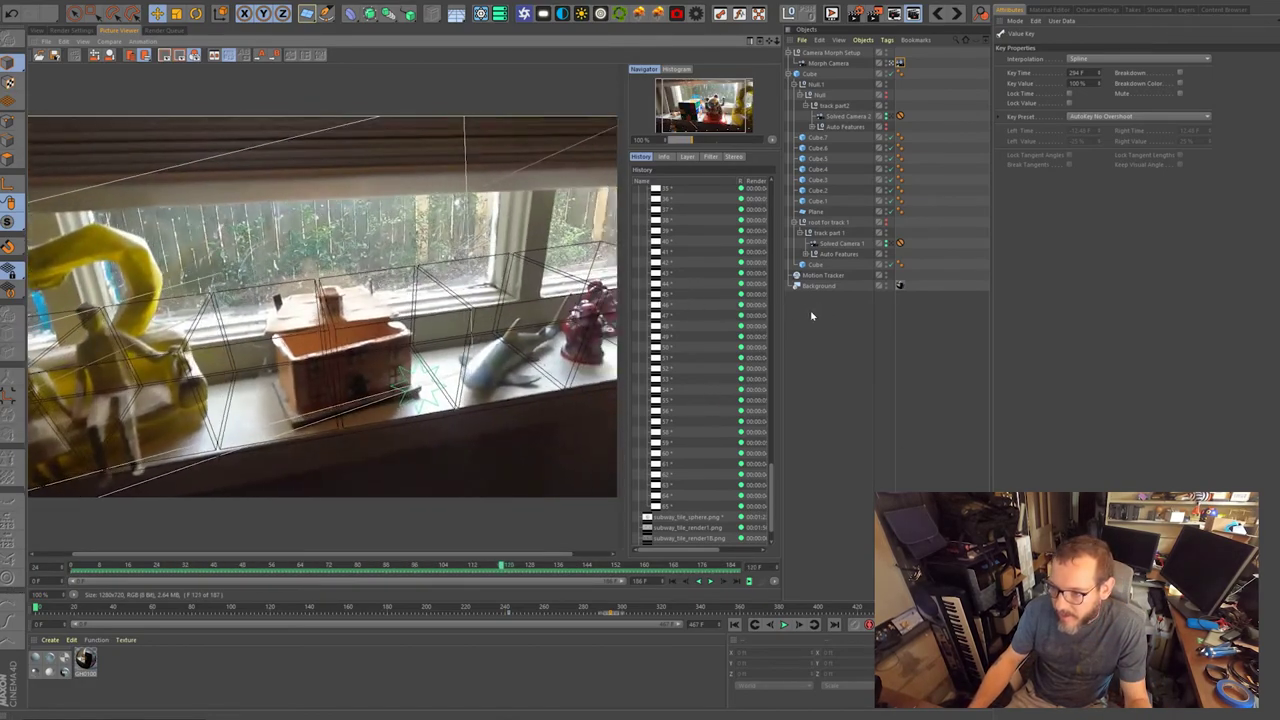
pyautogui.moveTo(780, 310); pyautogui.dragTo(918, 310)
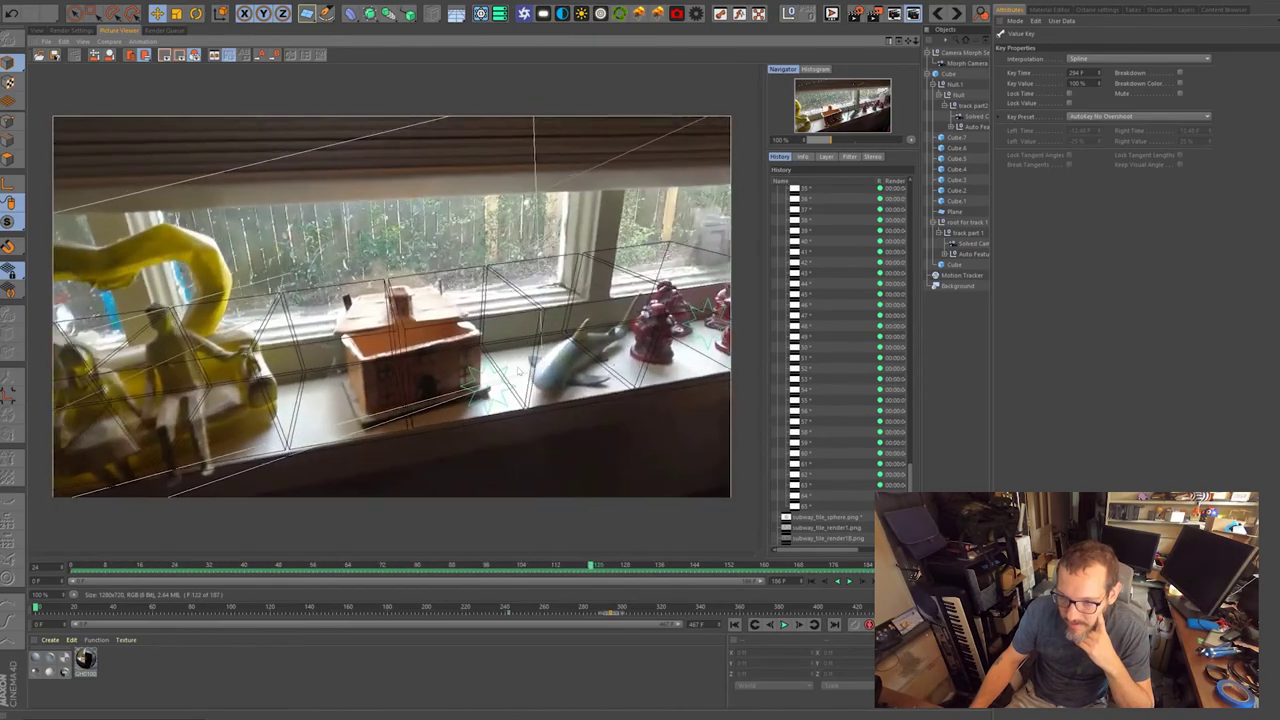
pyautogui.moveTo(762, 567)
pyautogui.mouseDown()
pyautogui.moveTo(397, 566)
pyautogui.moveTo(545, 578)
pyautogui.mouseUp()
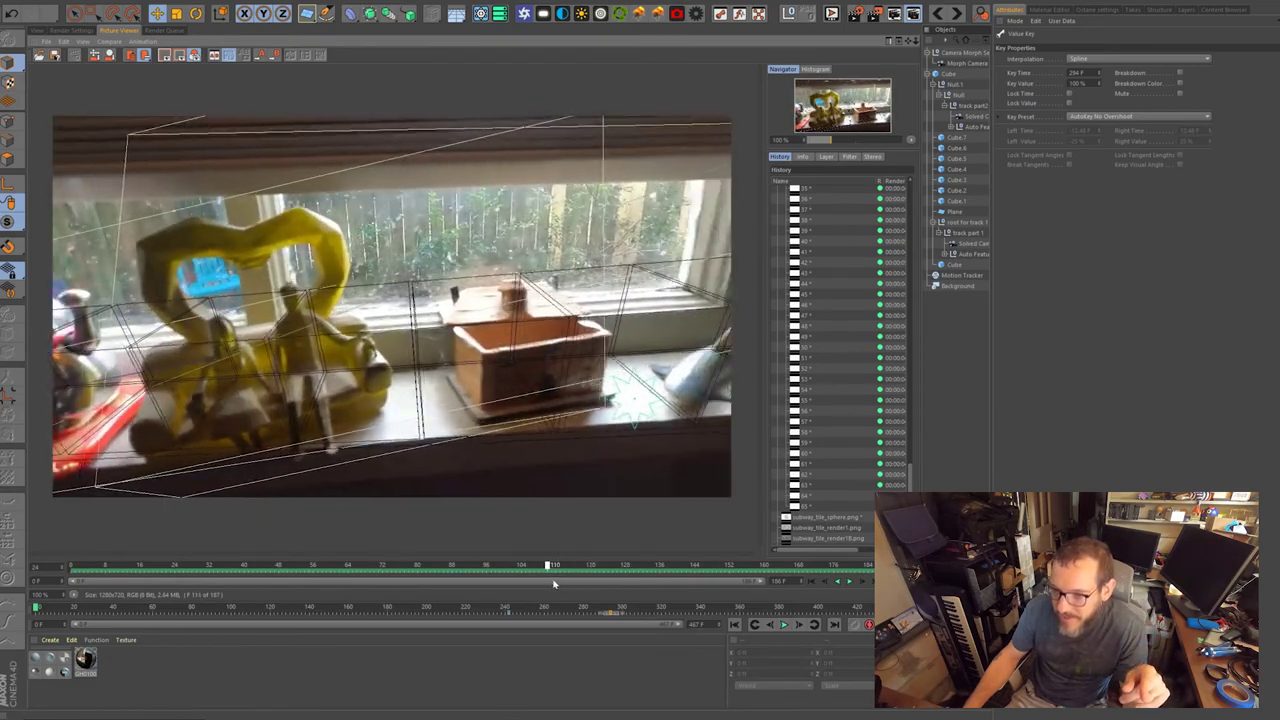
pyautogui.moveTo(632, 582); pyautogui.dragTo(717, 595)
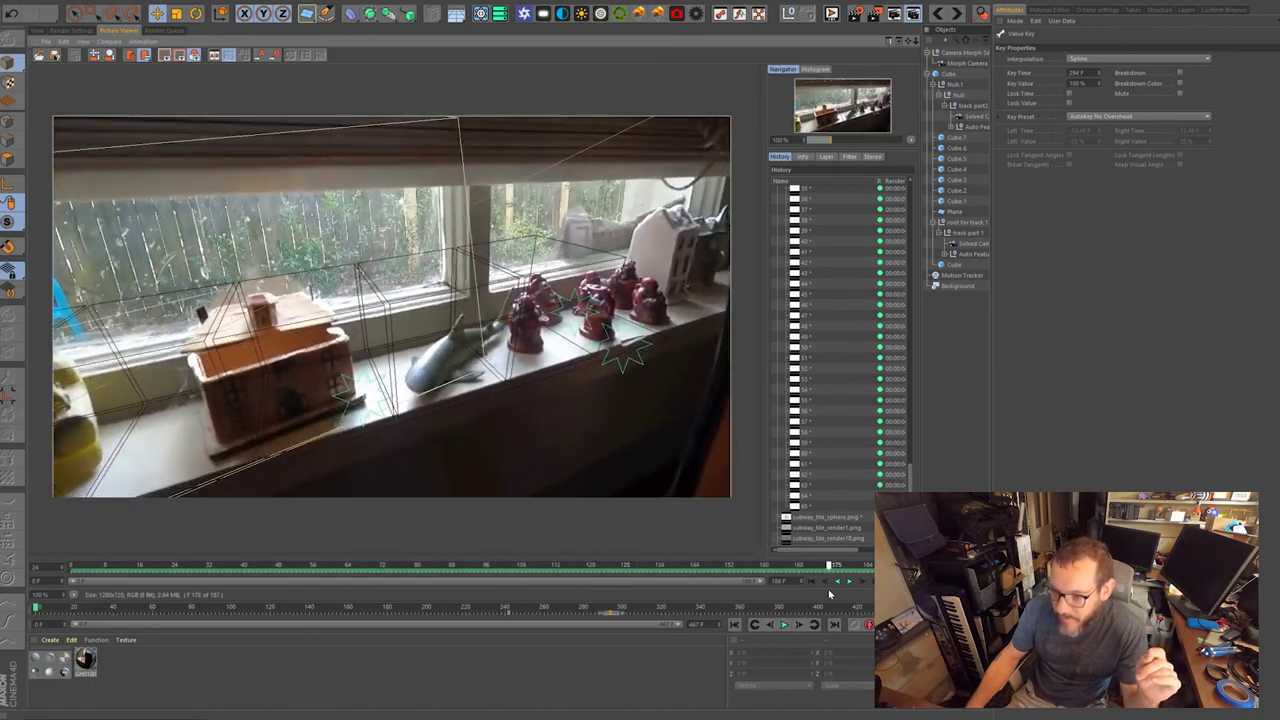
pyautogui.moveTo(818, 578); pyautogui.dragTo(53, 568)
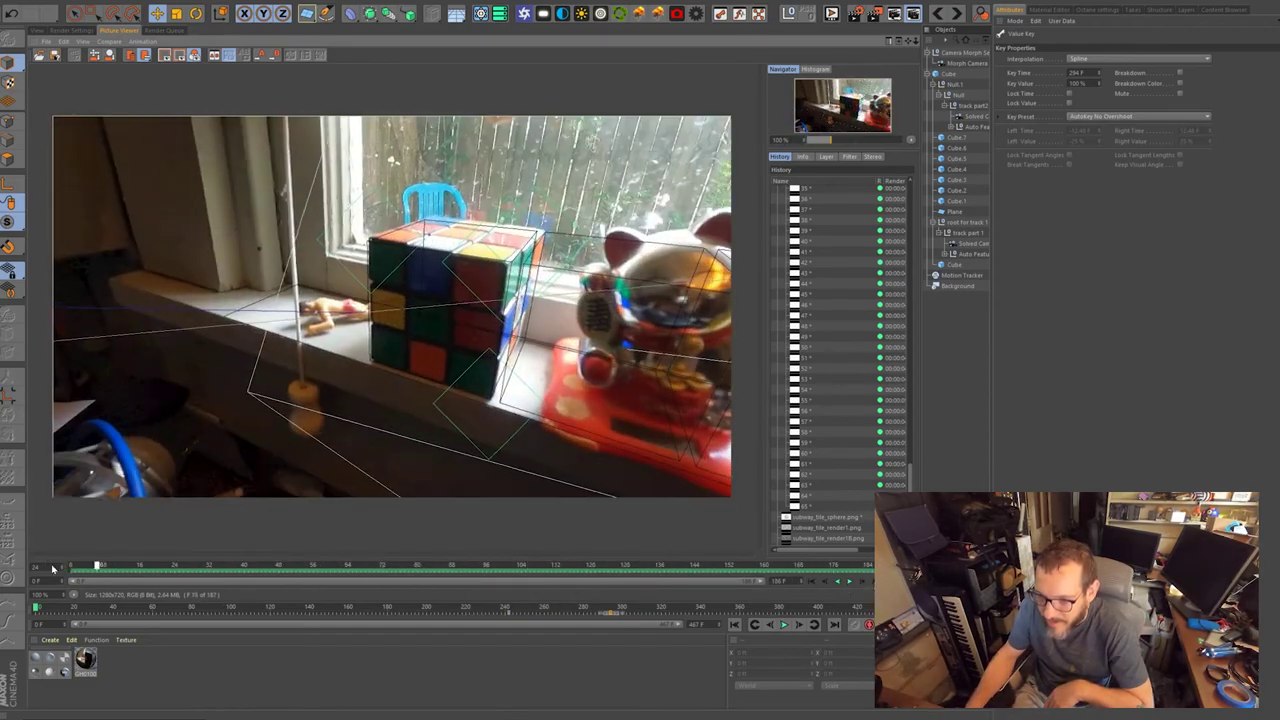